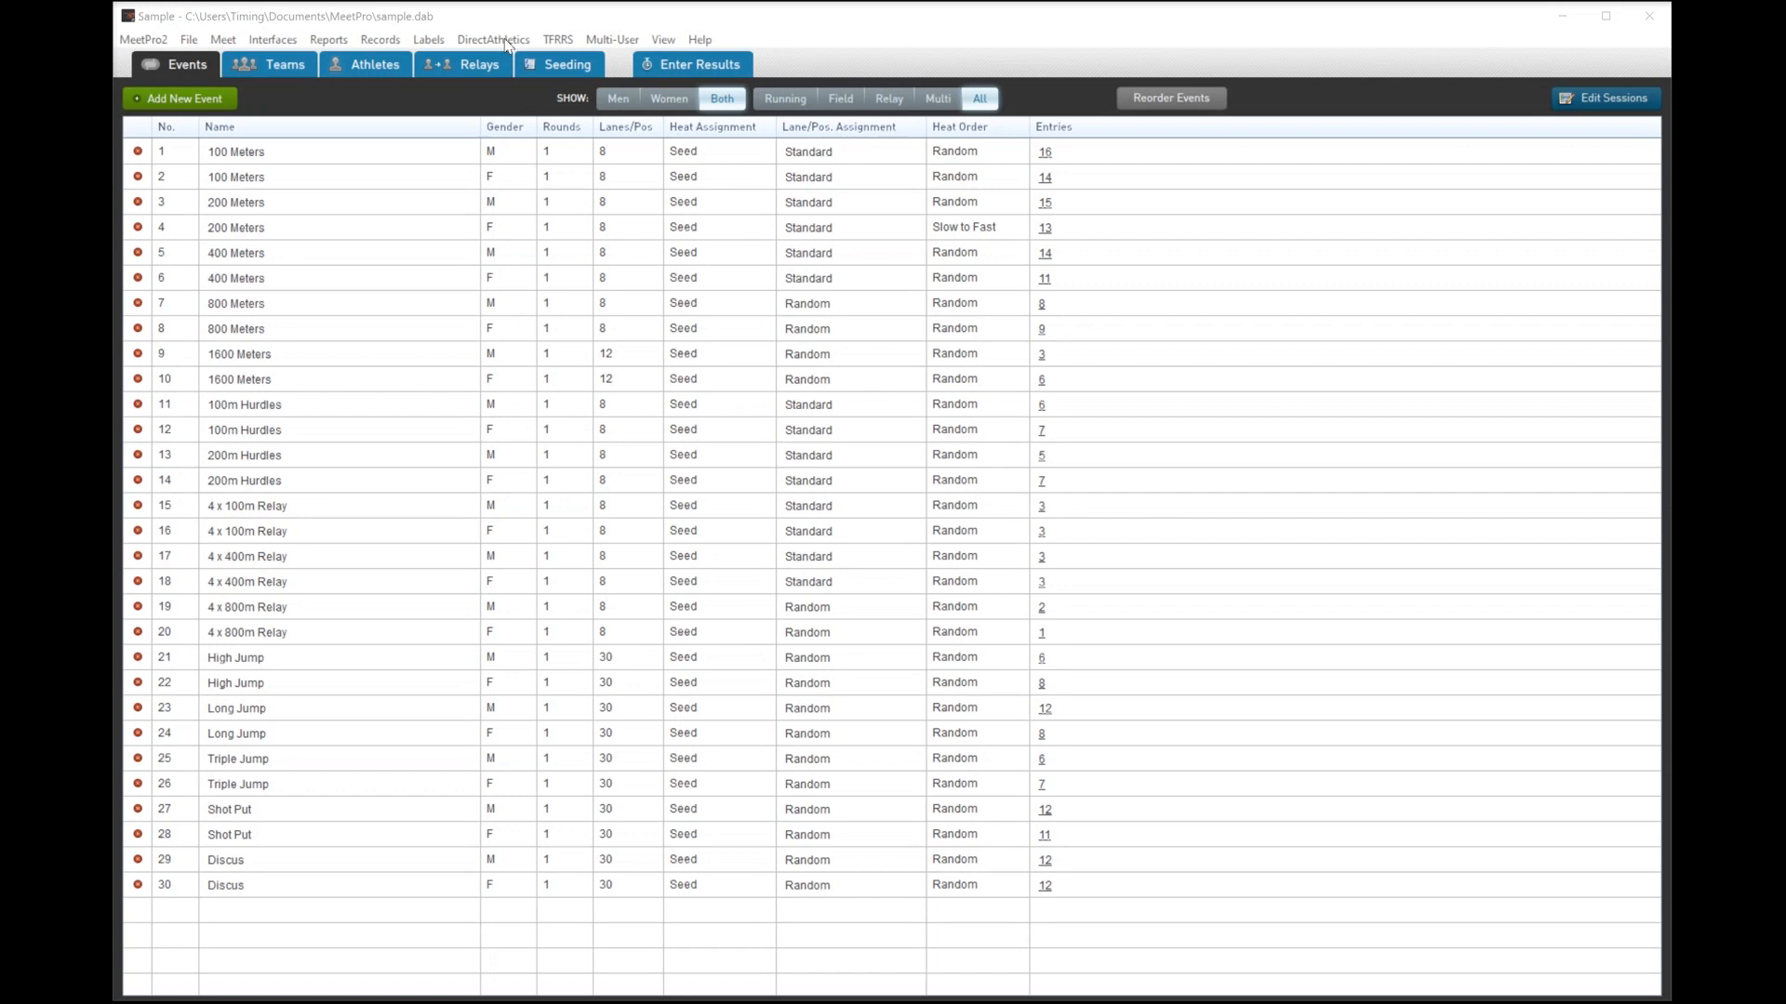
- Start a new meet and save its database as Test HS Meet in the MeetPro documents folder
click(506, 43)
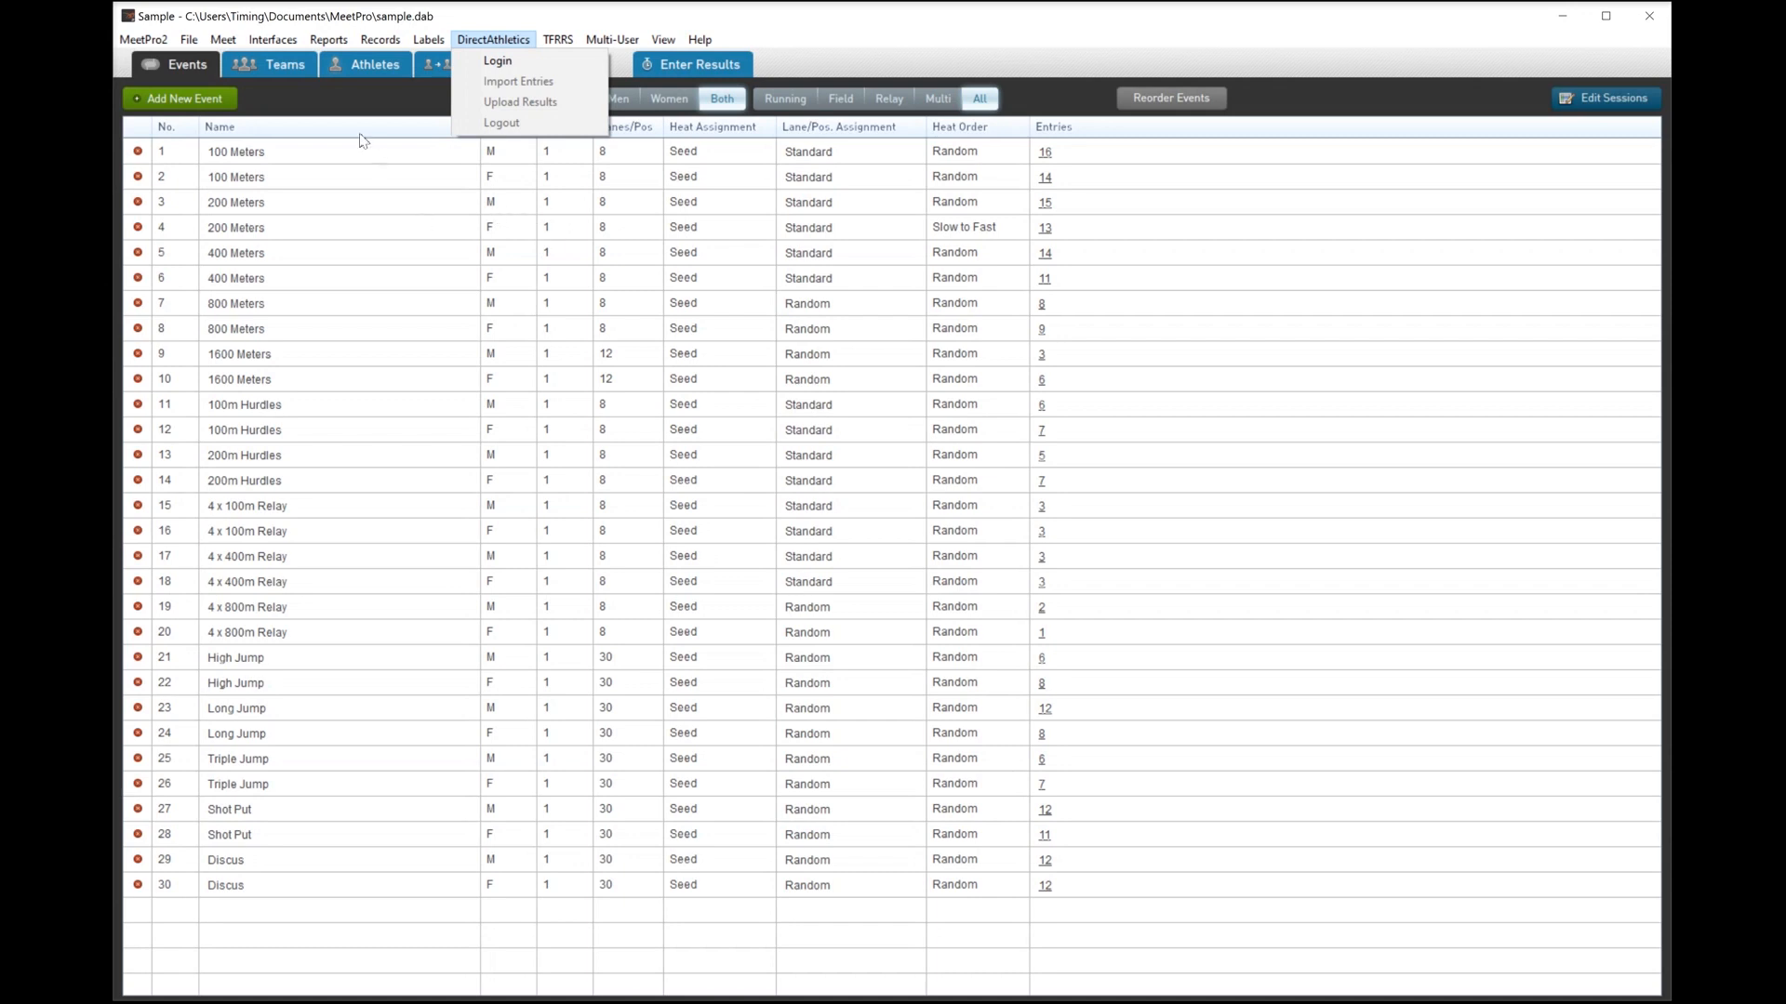
mouse_move(278, 32)
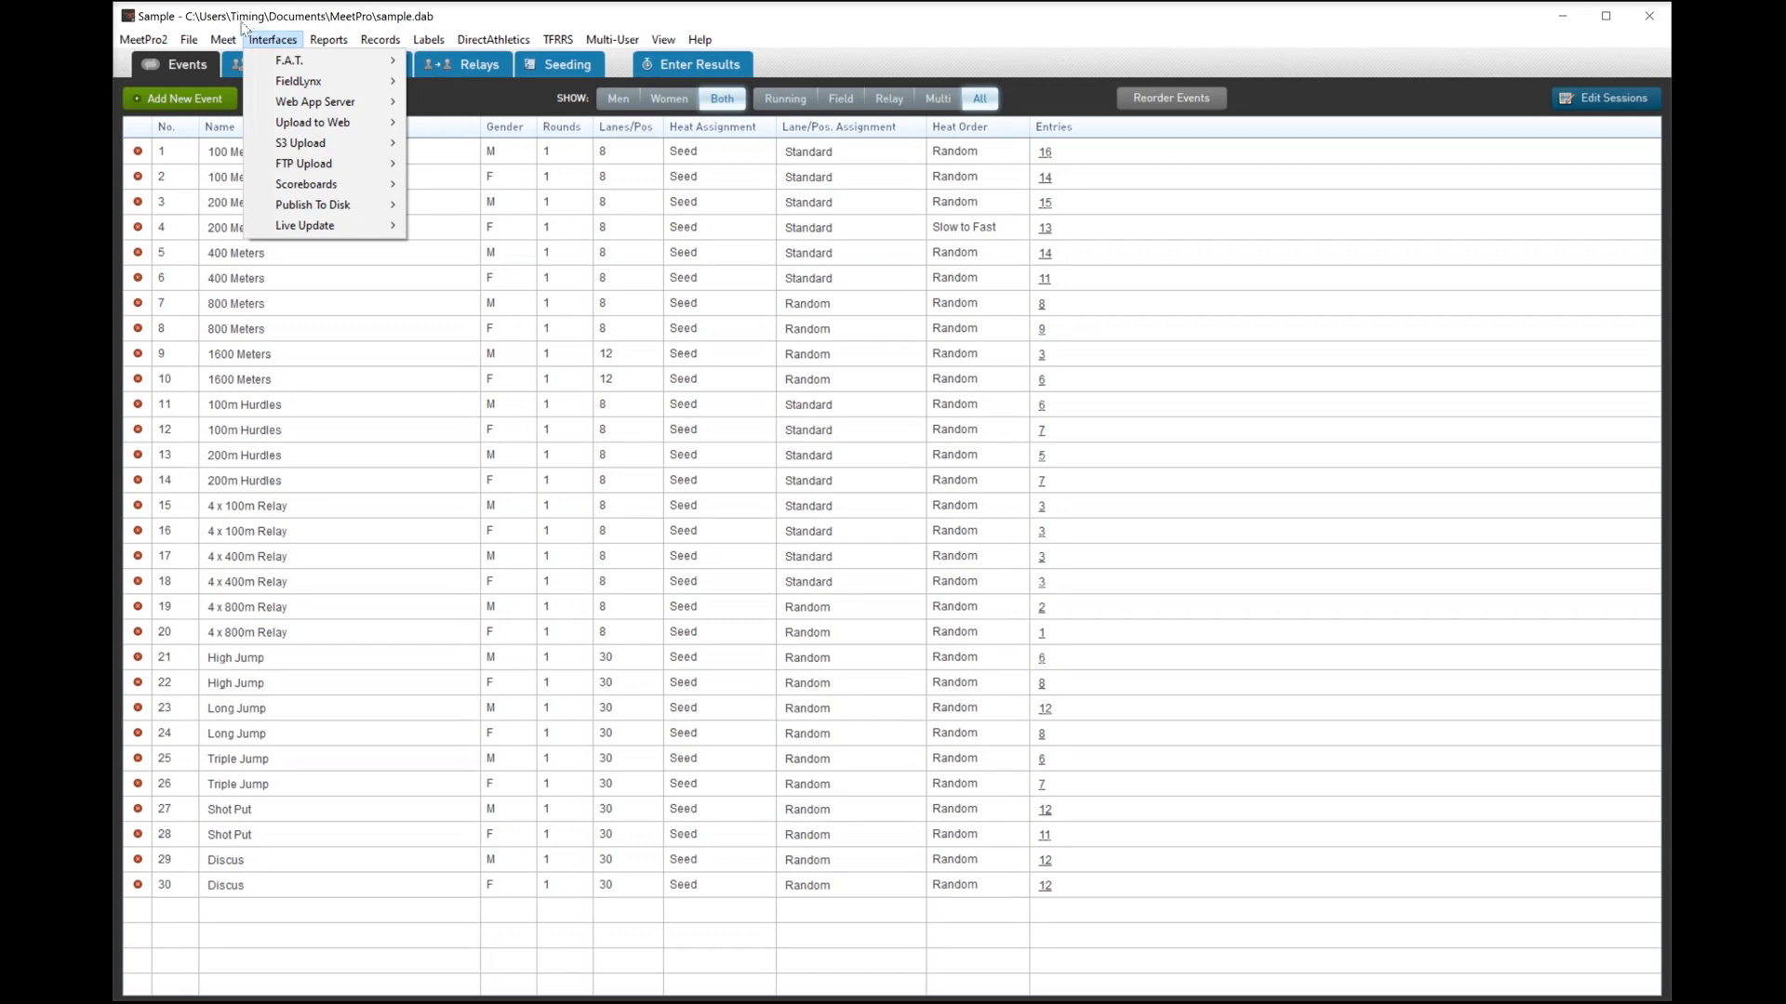
mouse_move(184, 37)
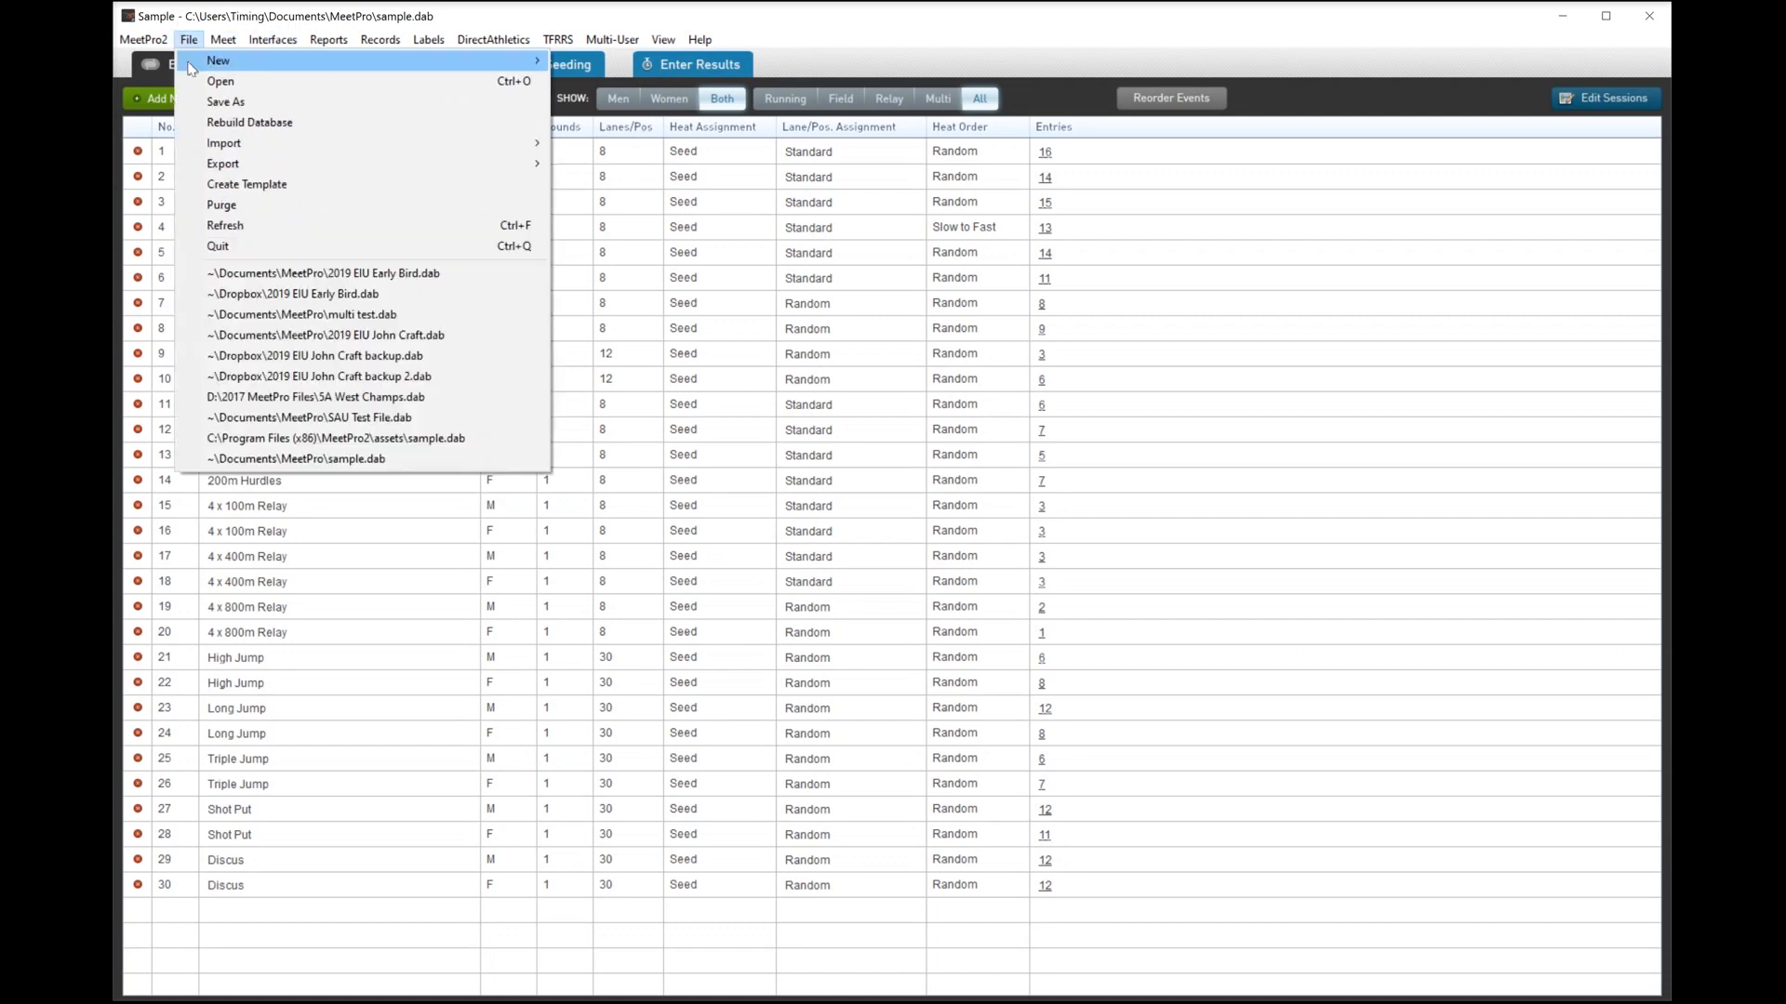
mouse_move(279, 148)
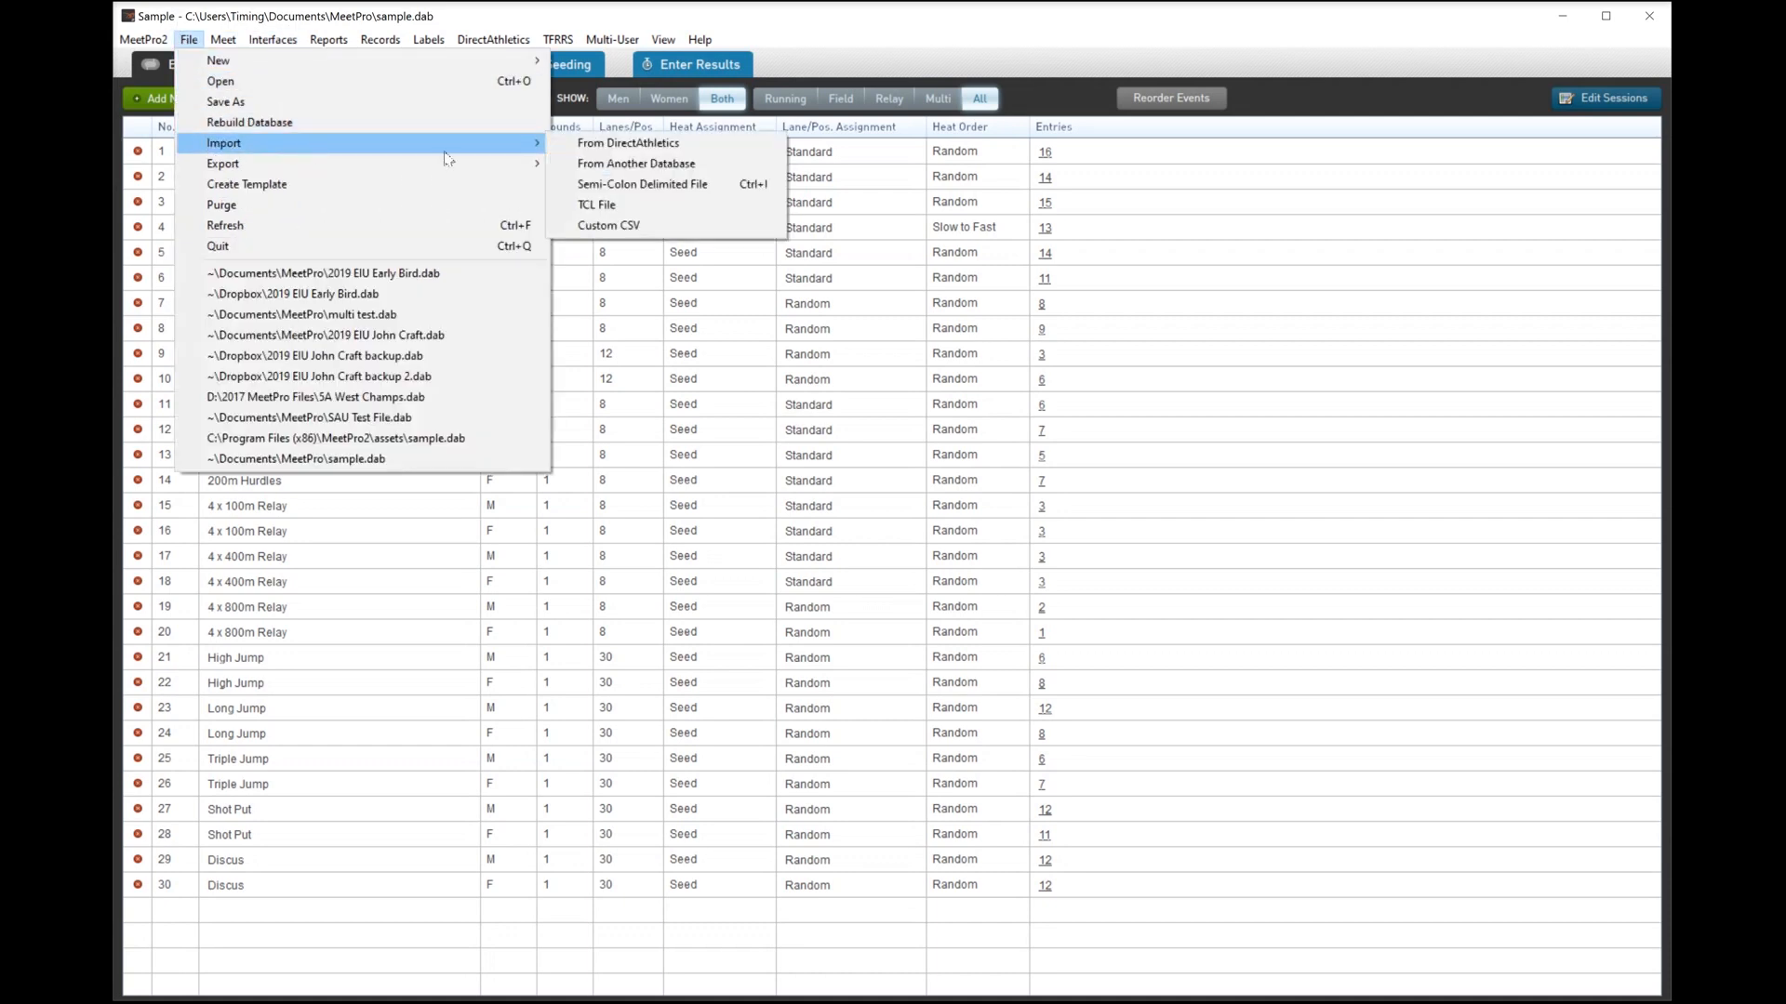
mouse_move(372, 62)
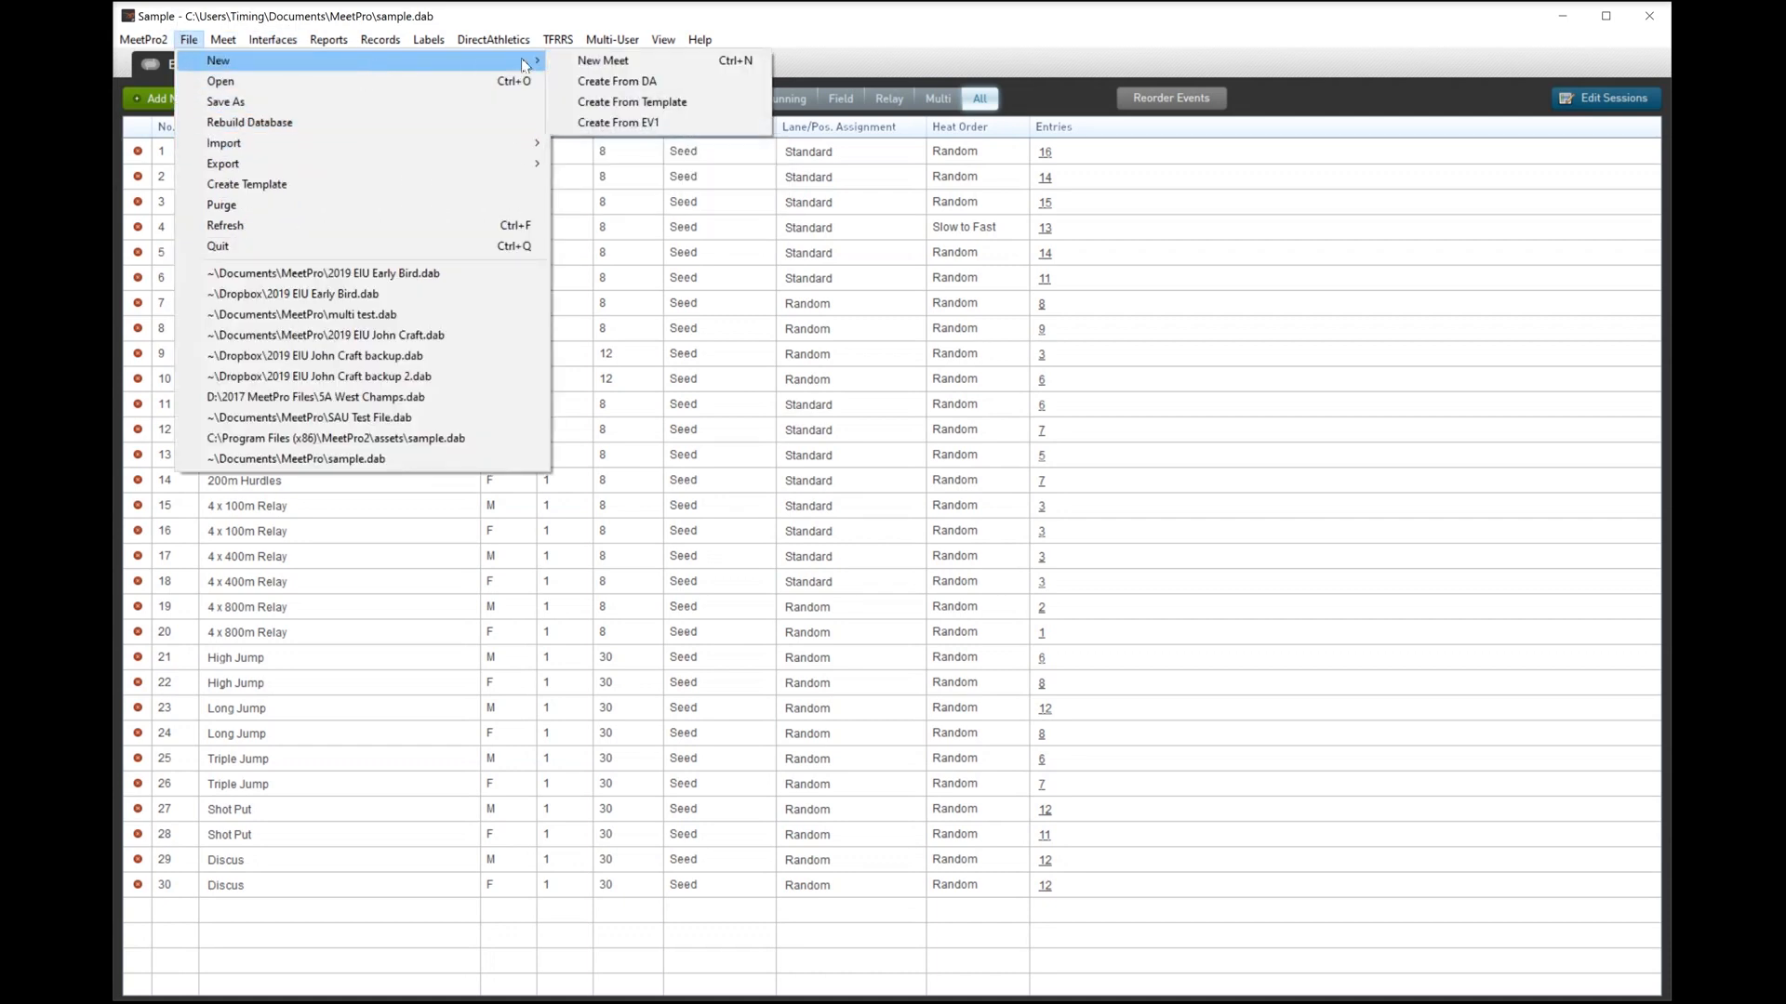
click(604, 63)
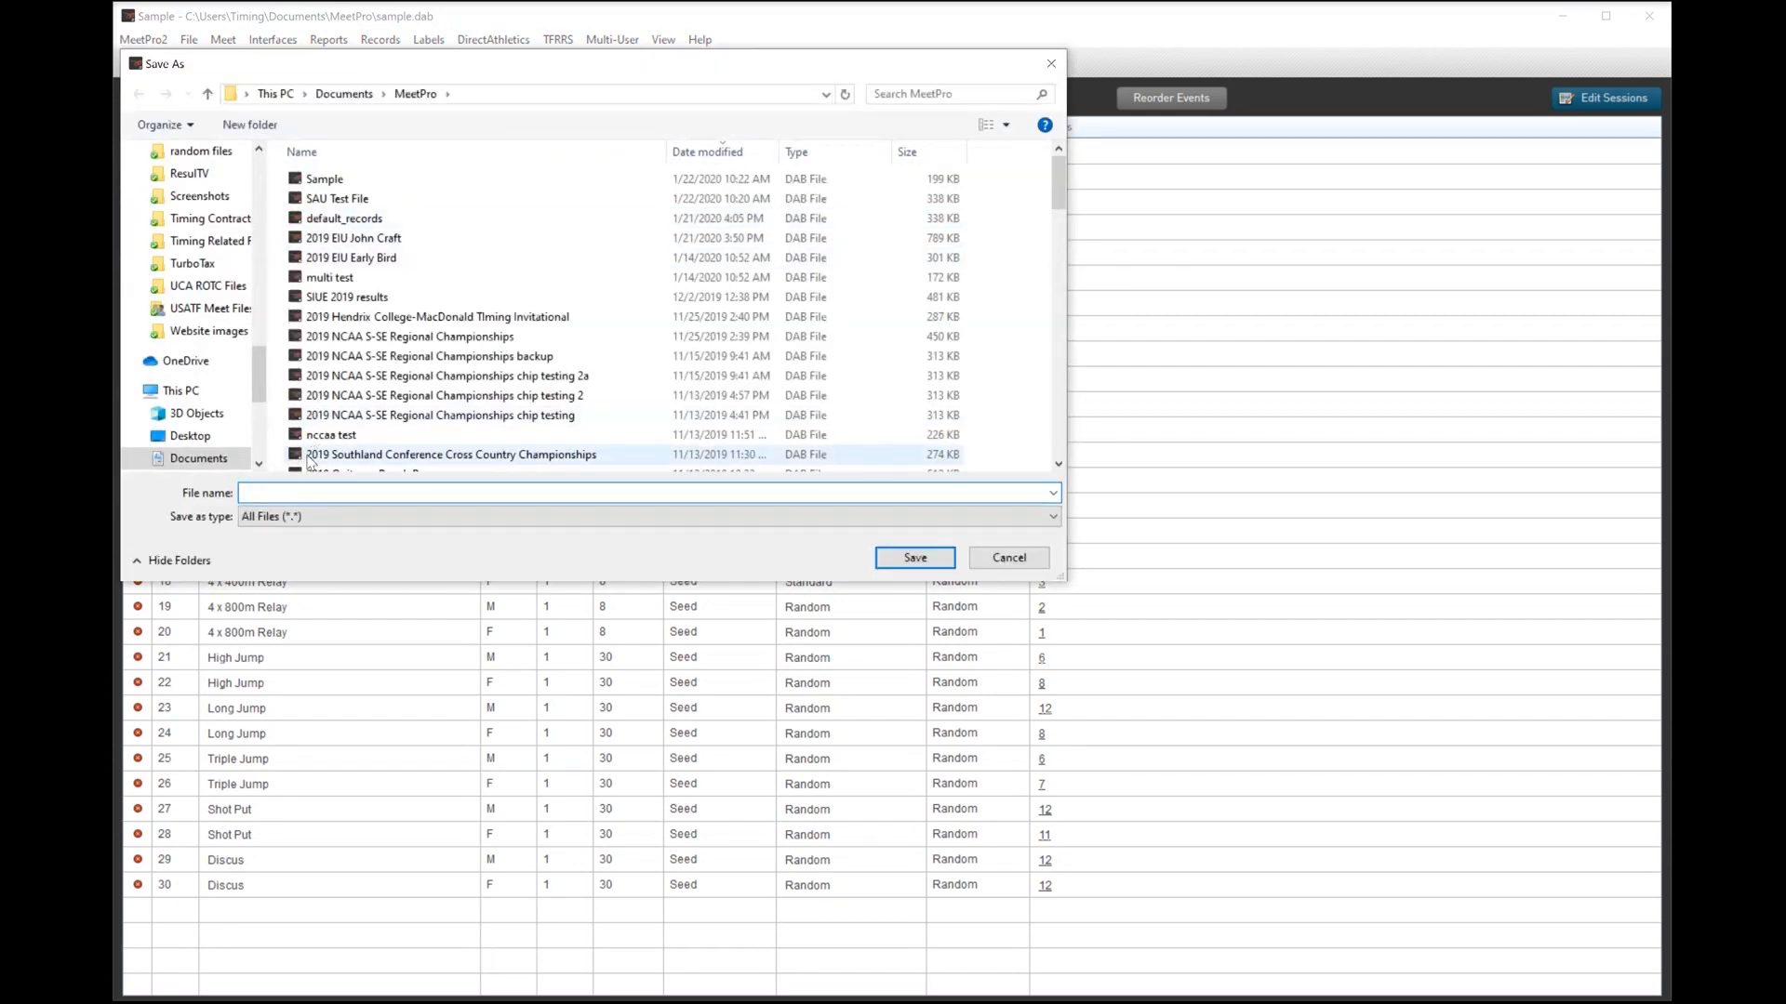
text(Test HS Meet)
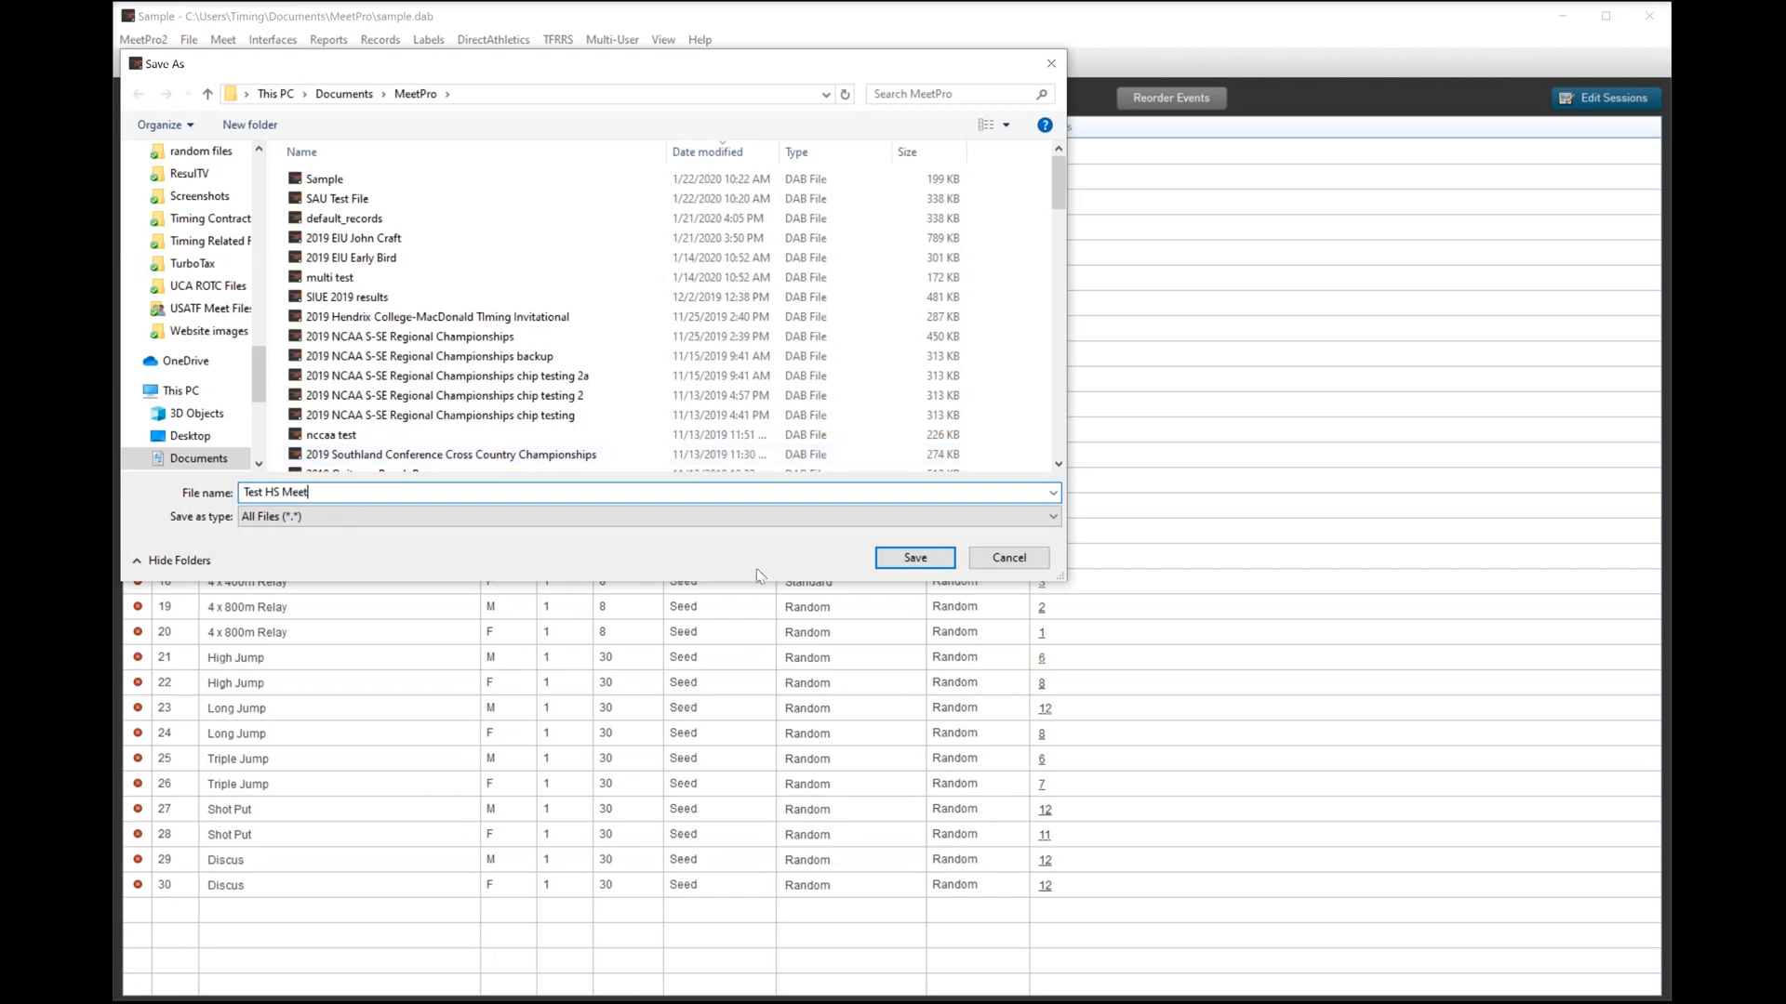
click(915, 558)
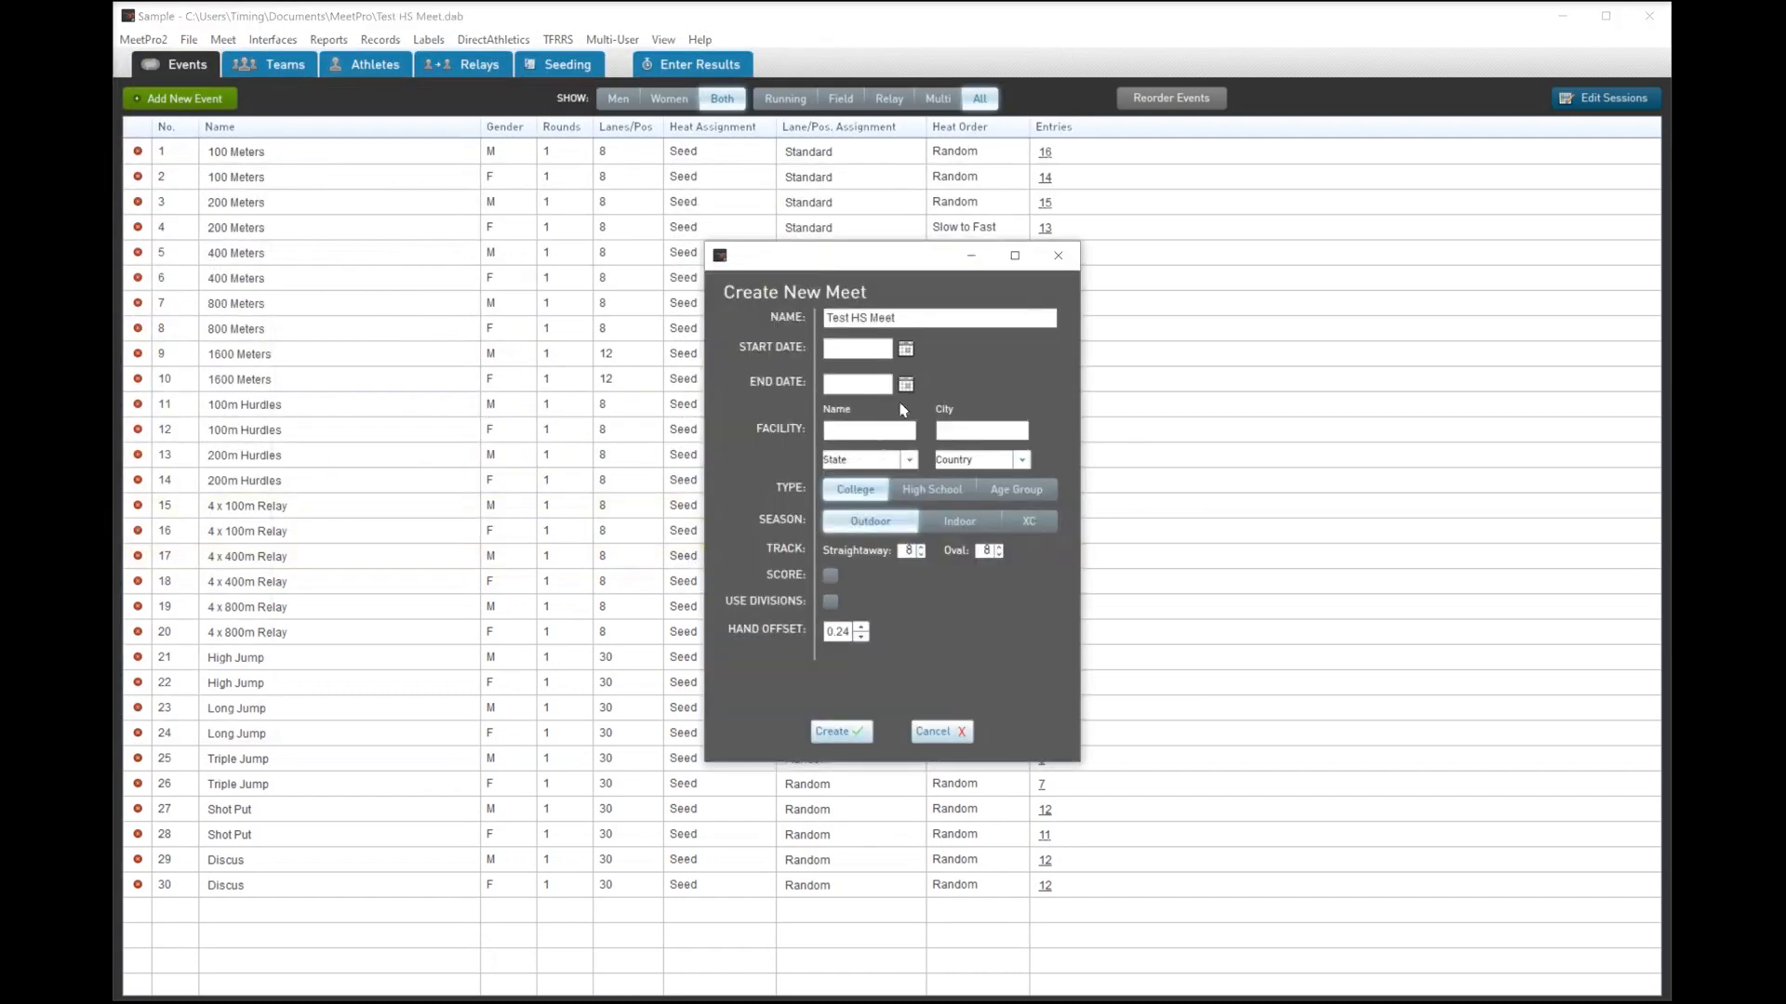
- Set the meet's start date to 01/31/2020 and its facility to Nowhere HS in Nowhere, Alabama, United States
click(902, 351)
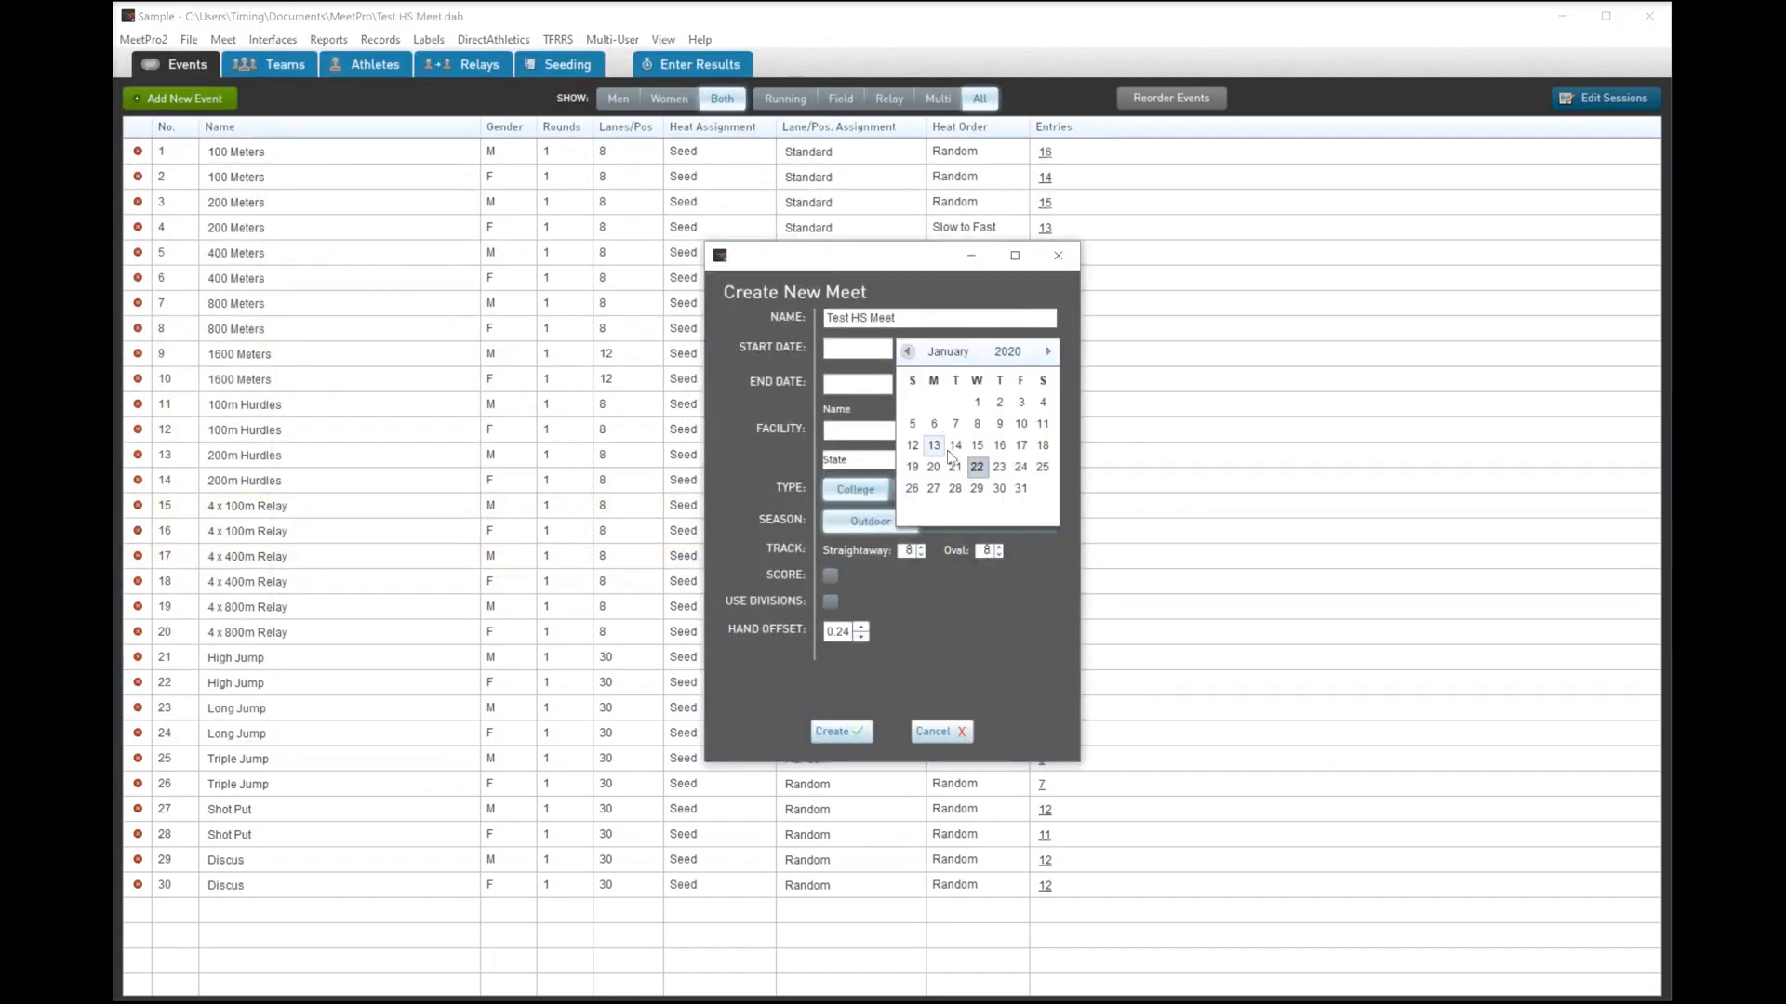
click(1020, 488)
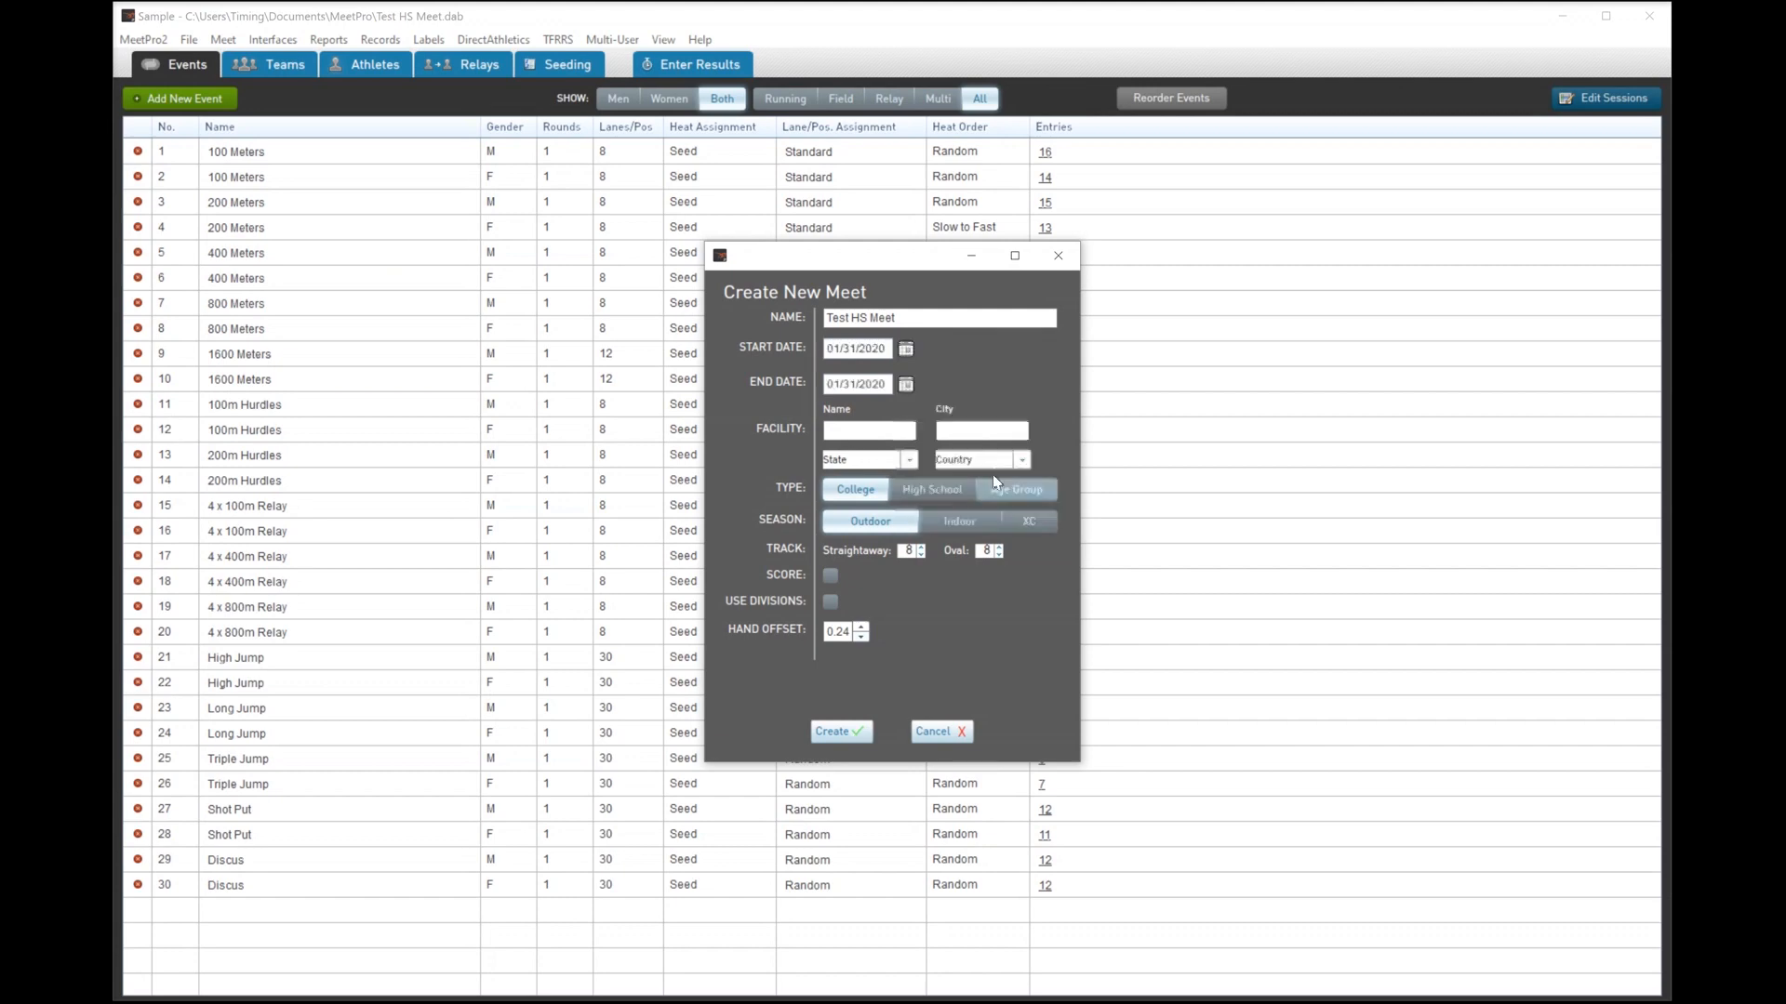
click(902, 434)
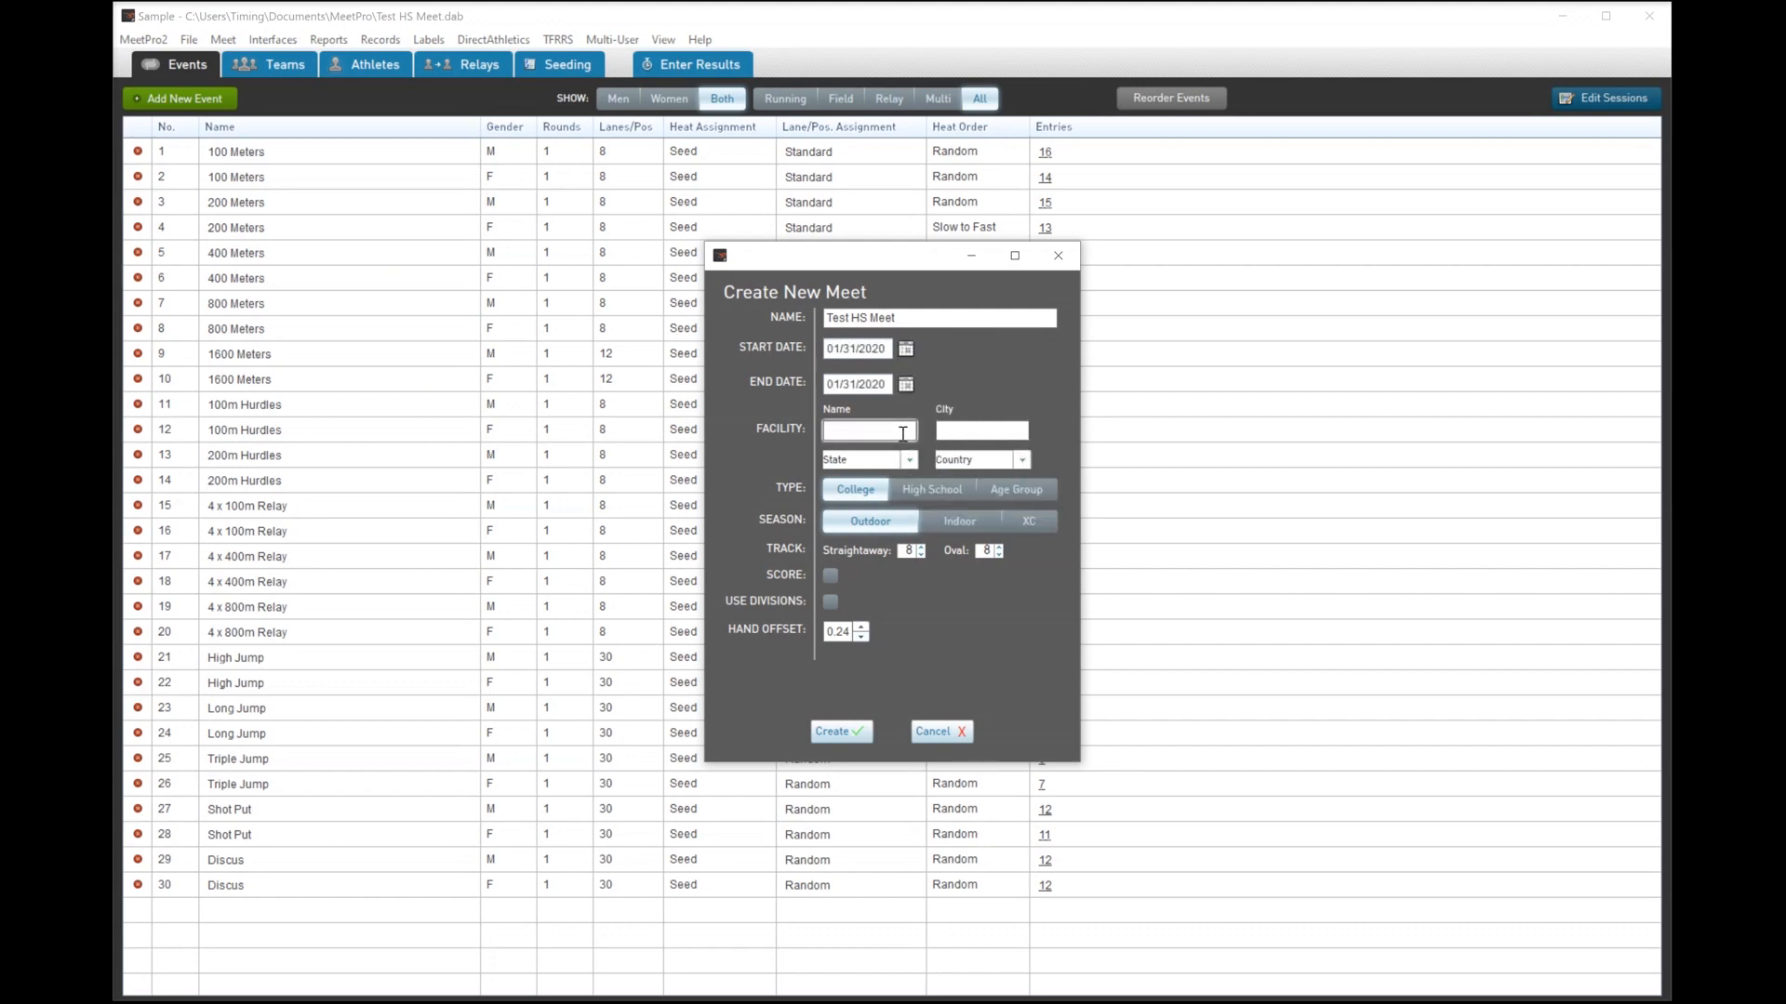
text(Nowhere)
key(Tab)
text(Nowhere)
click(903, 434)
text(HS)
click(908, 461)
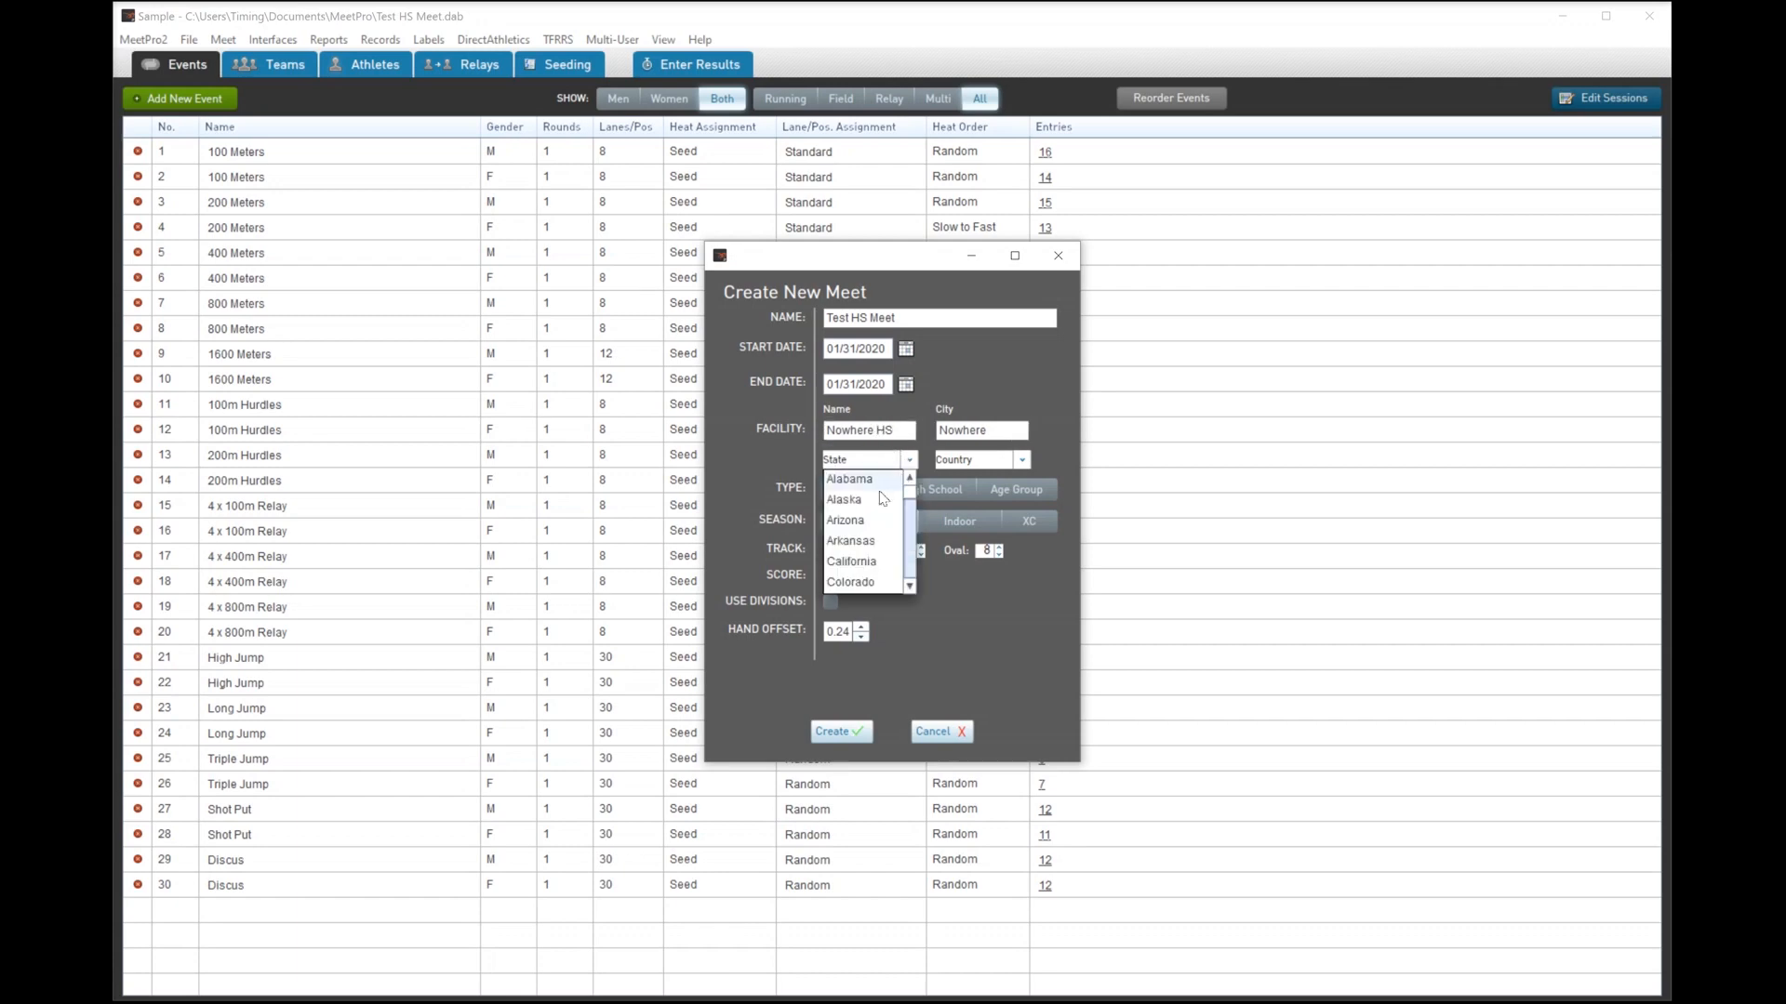
click(879, 479)
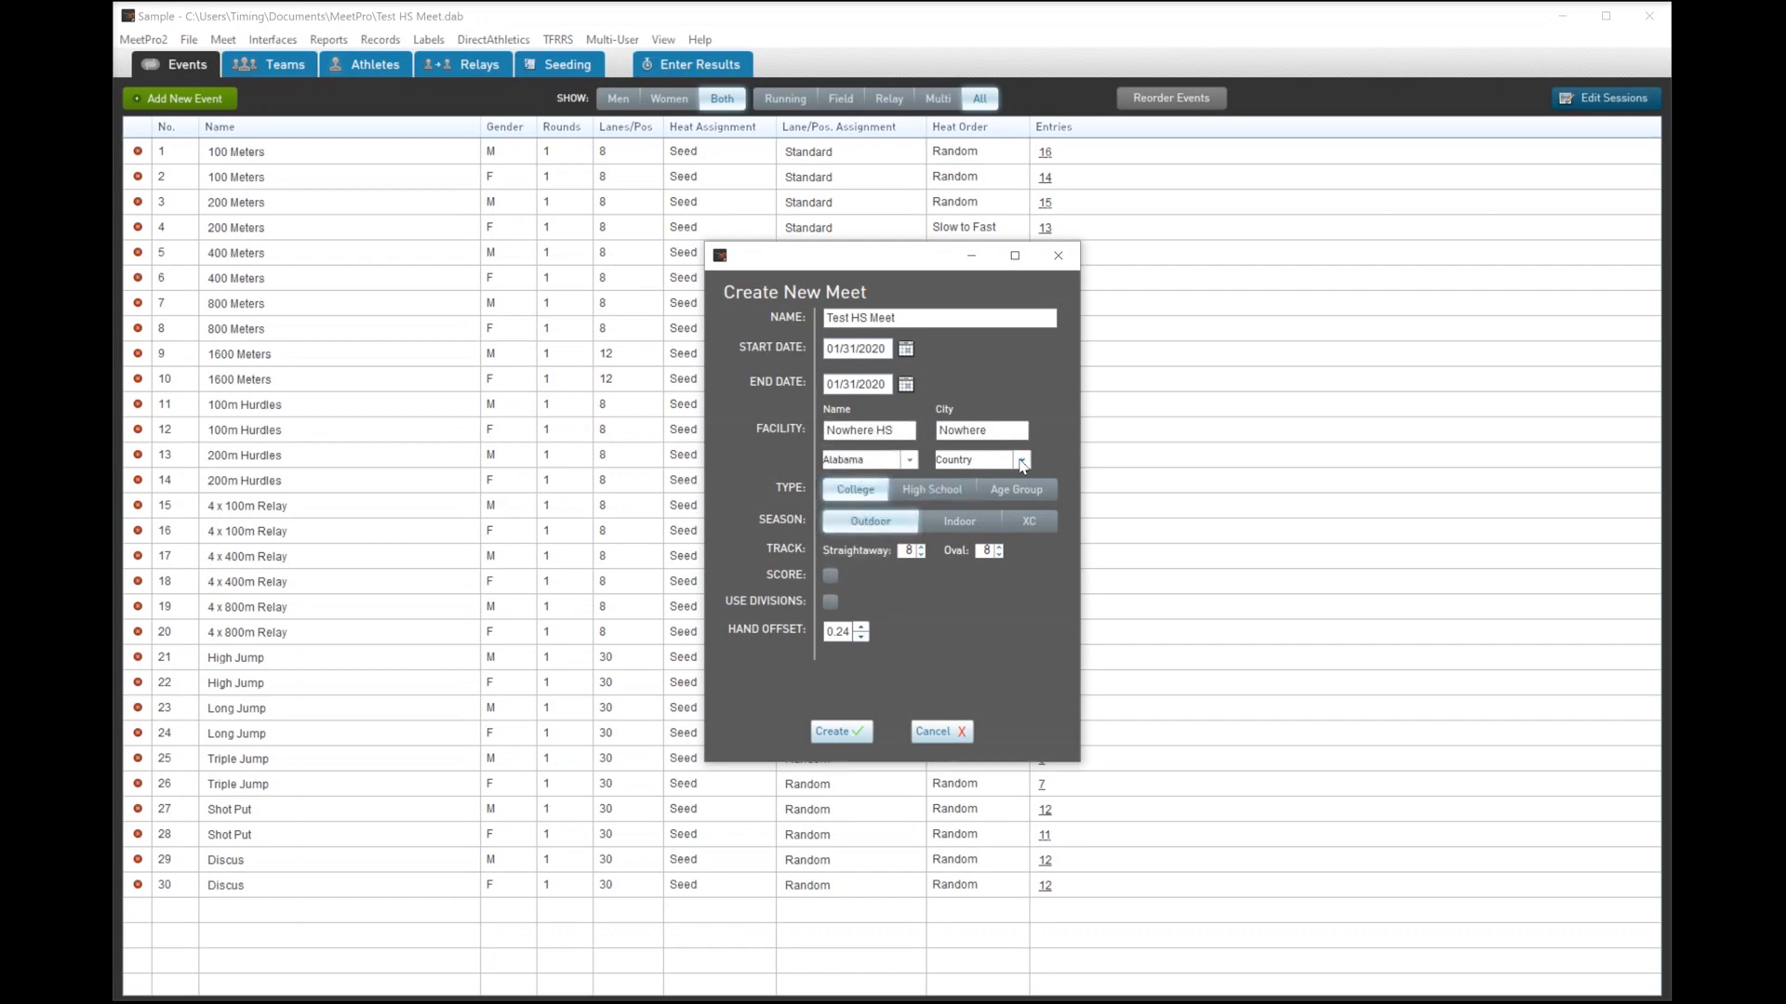
click(1021, 460)
click(971, 483)
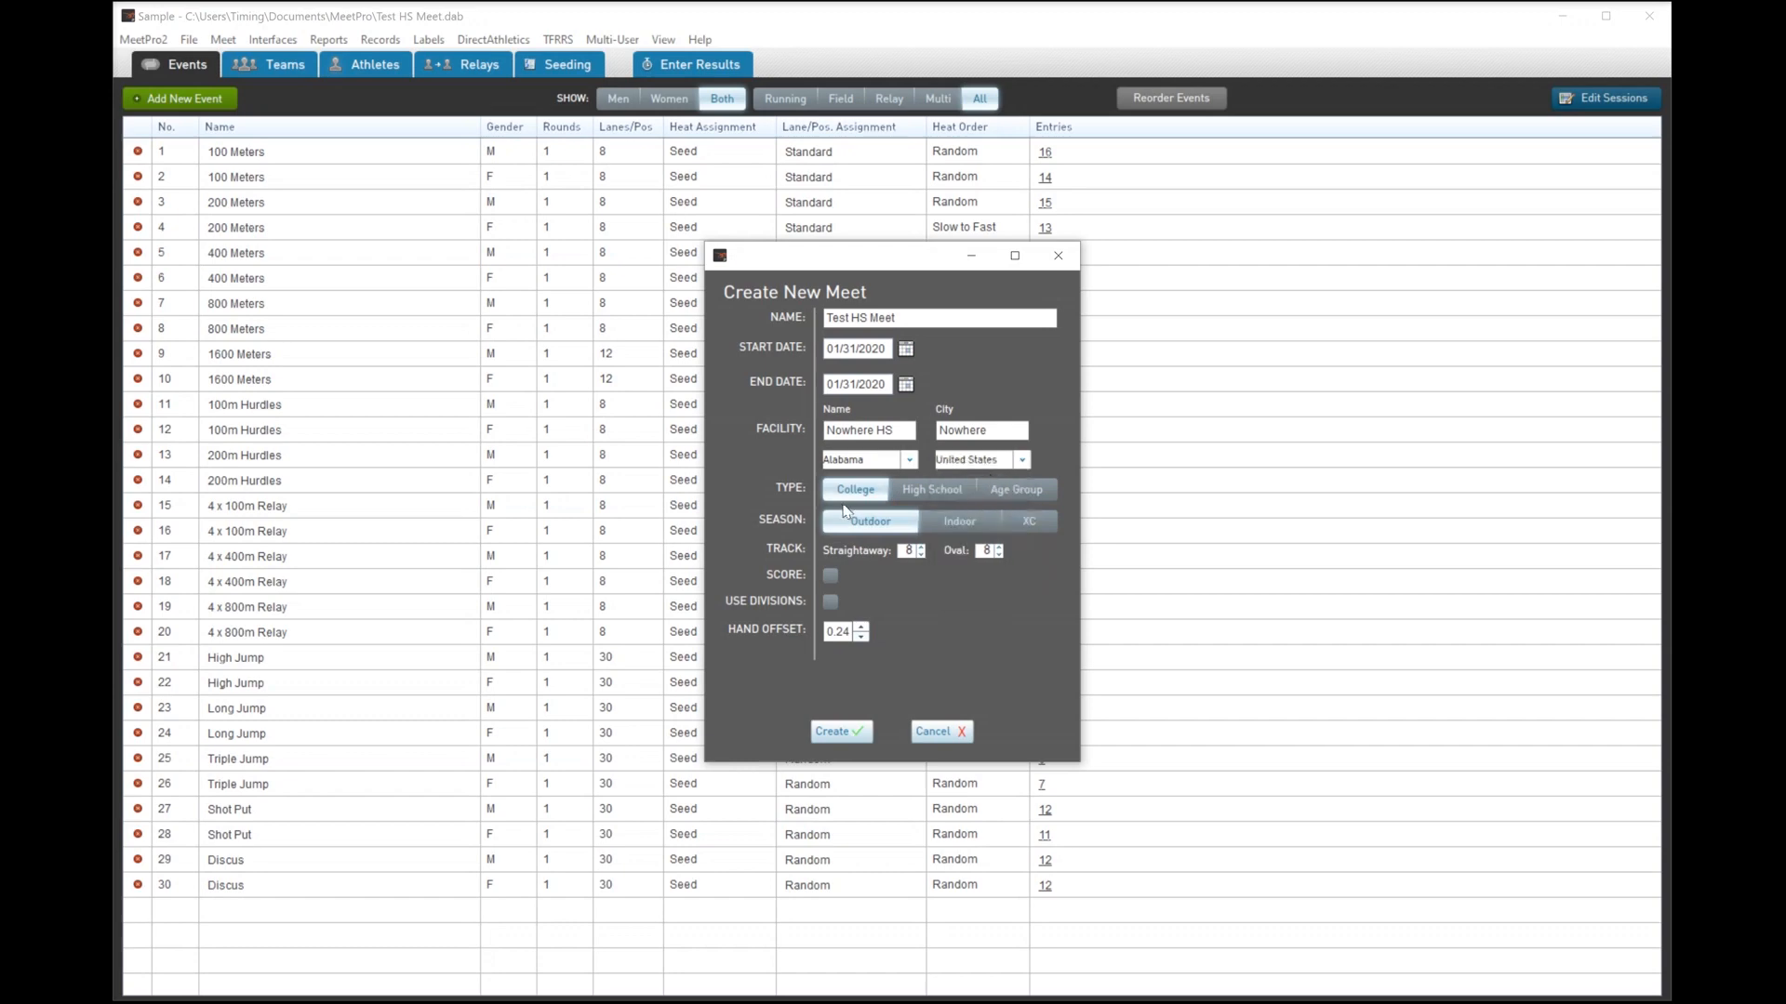
- Set the meet type to High School, enable scoring, and create the meet
click(931, 493)
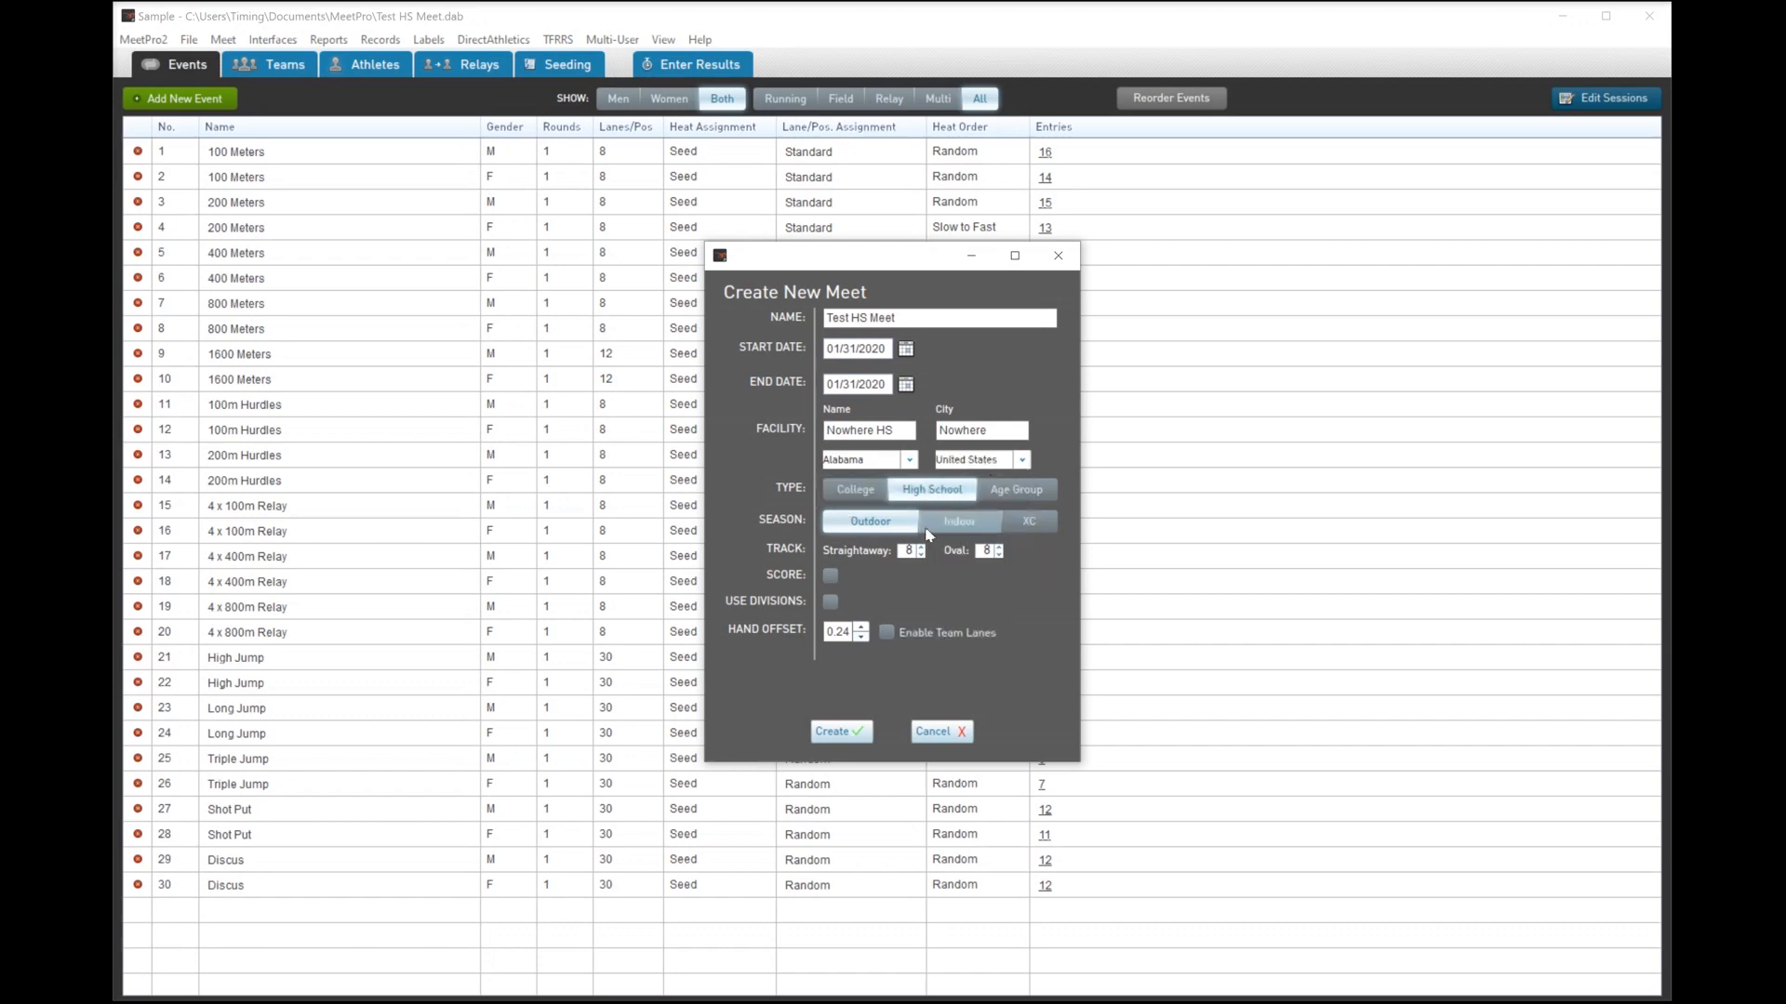
click(830, 578)
click(840, 732)
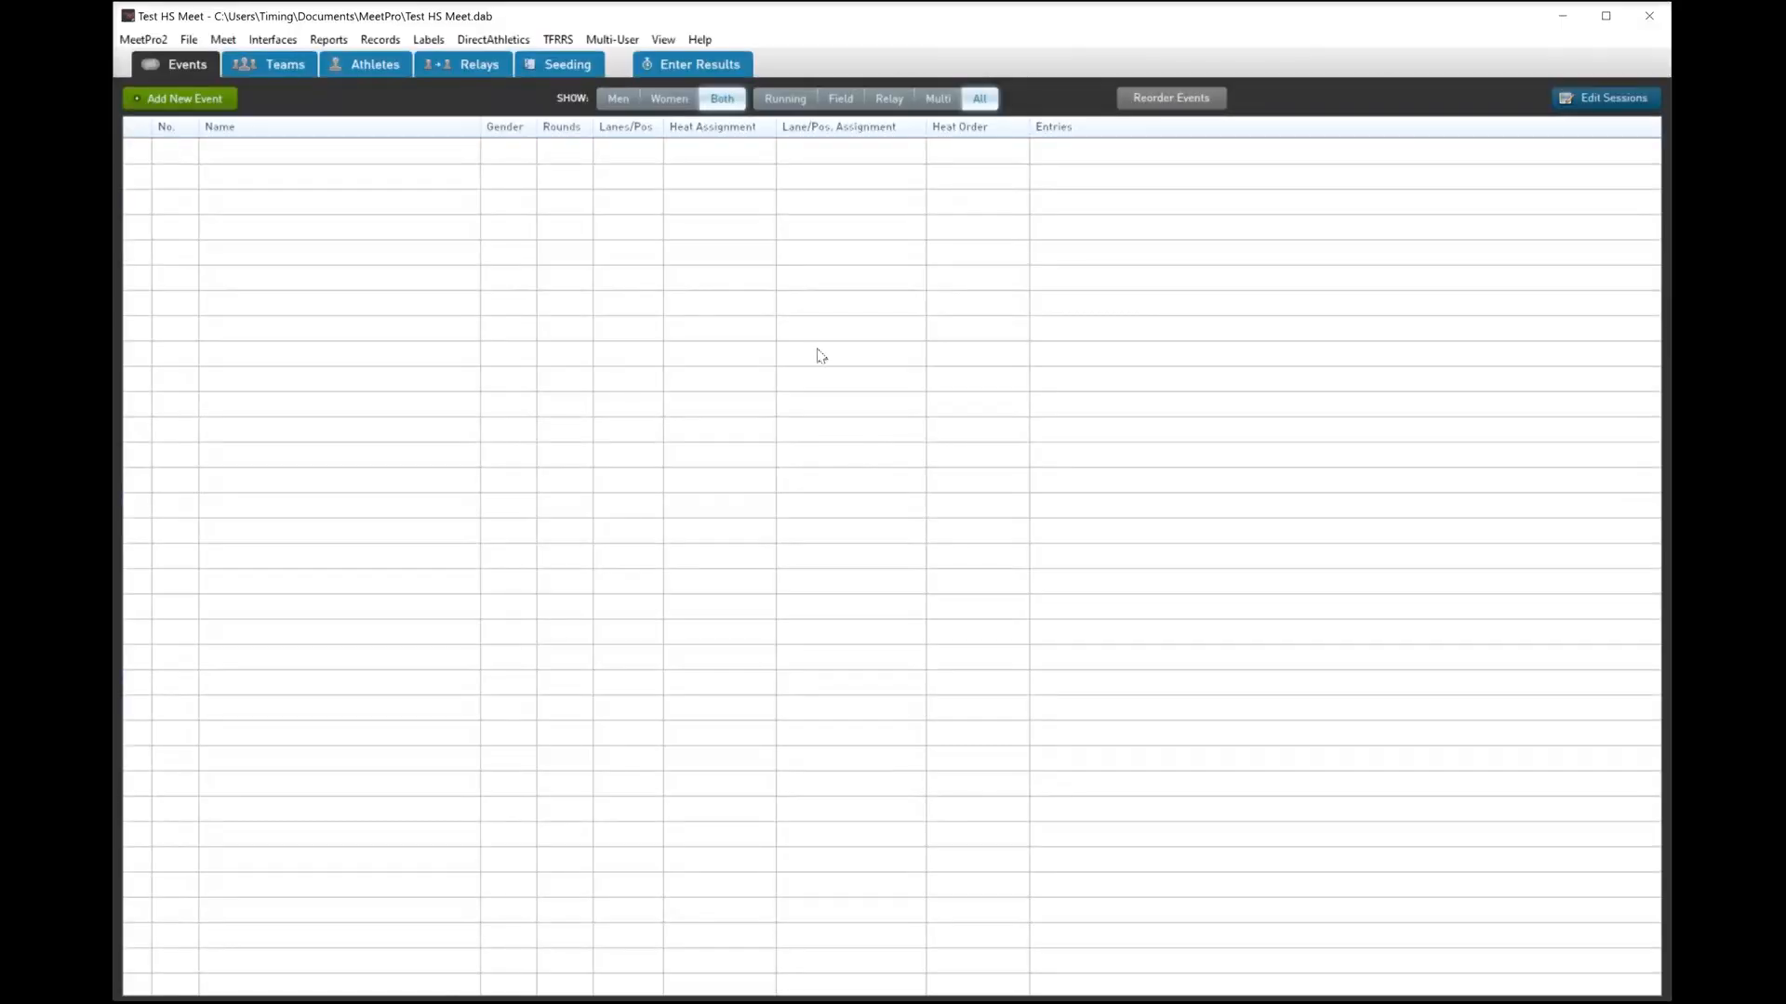
- Choose the mulerider-relays-canceled_hytekAthletesWithEntries file from the Desktop for a semi-colon delimited import
click(189, 40)
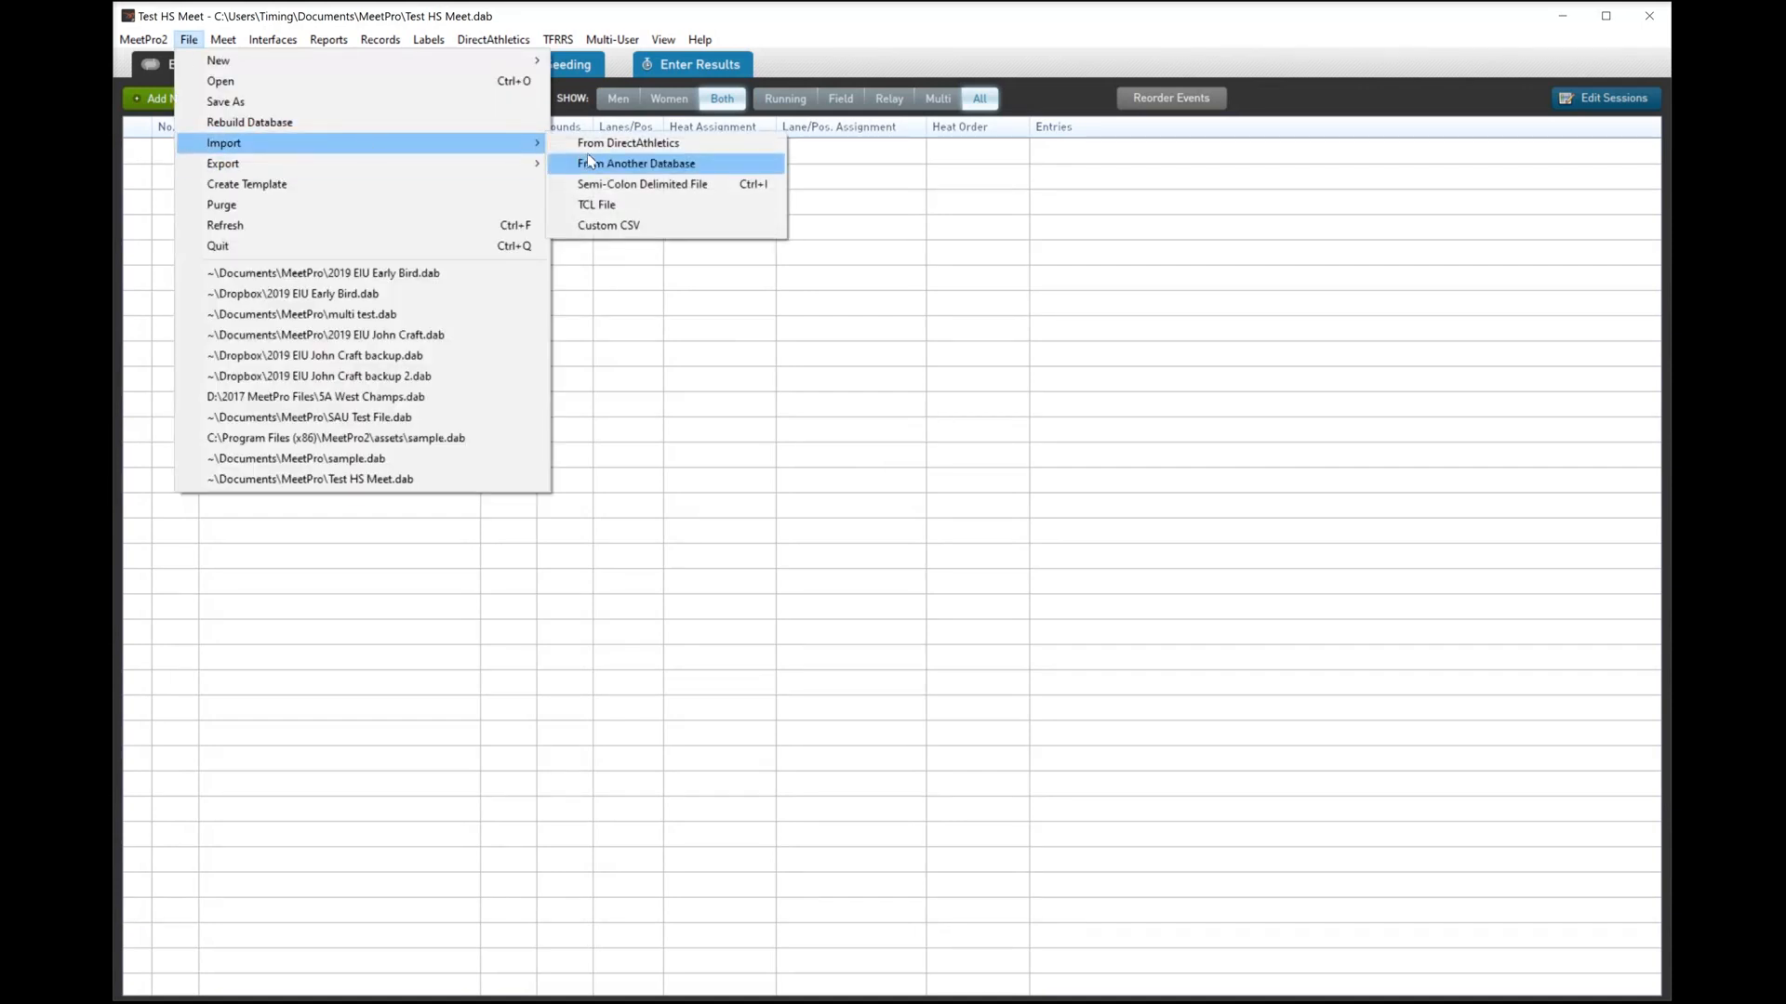
click(661, 194)
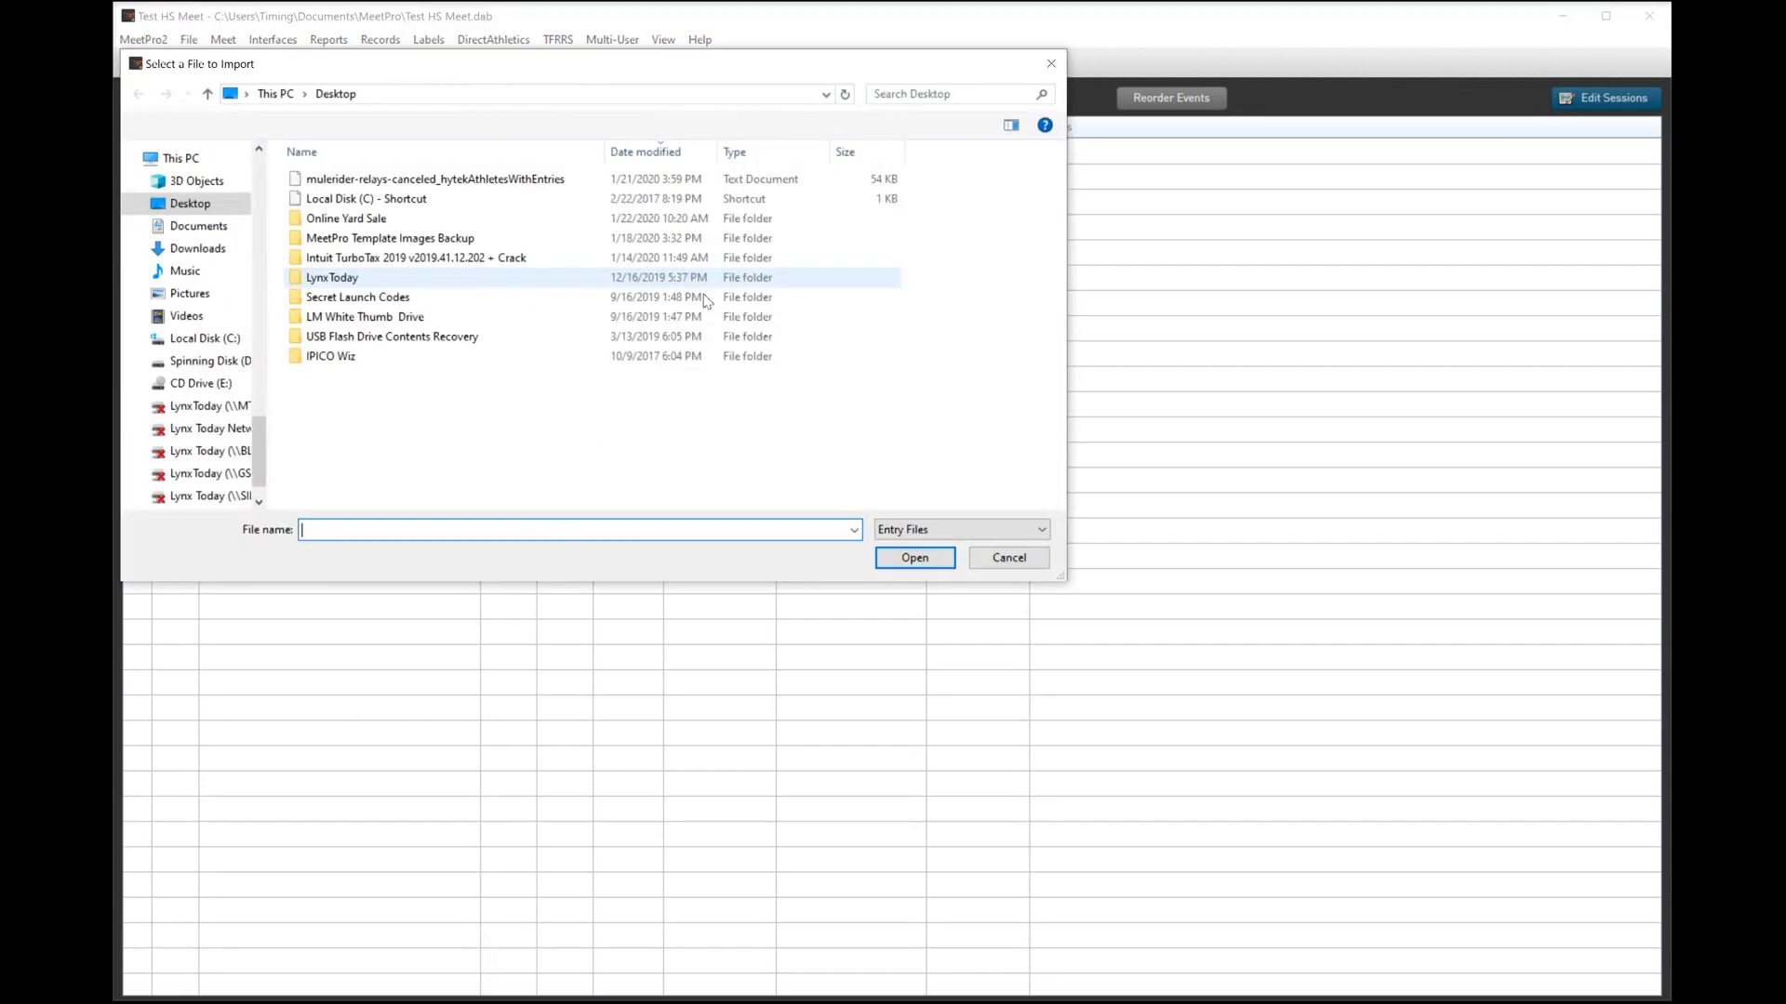
double_click(332, 180)
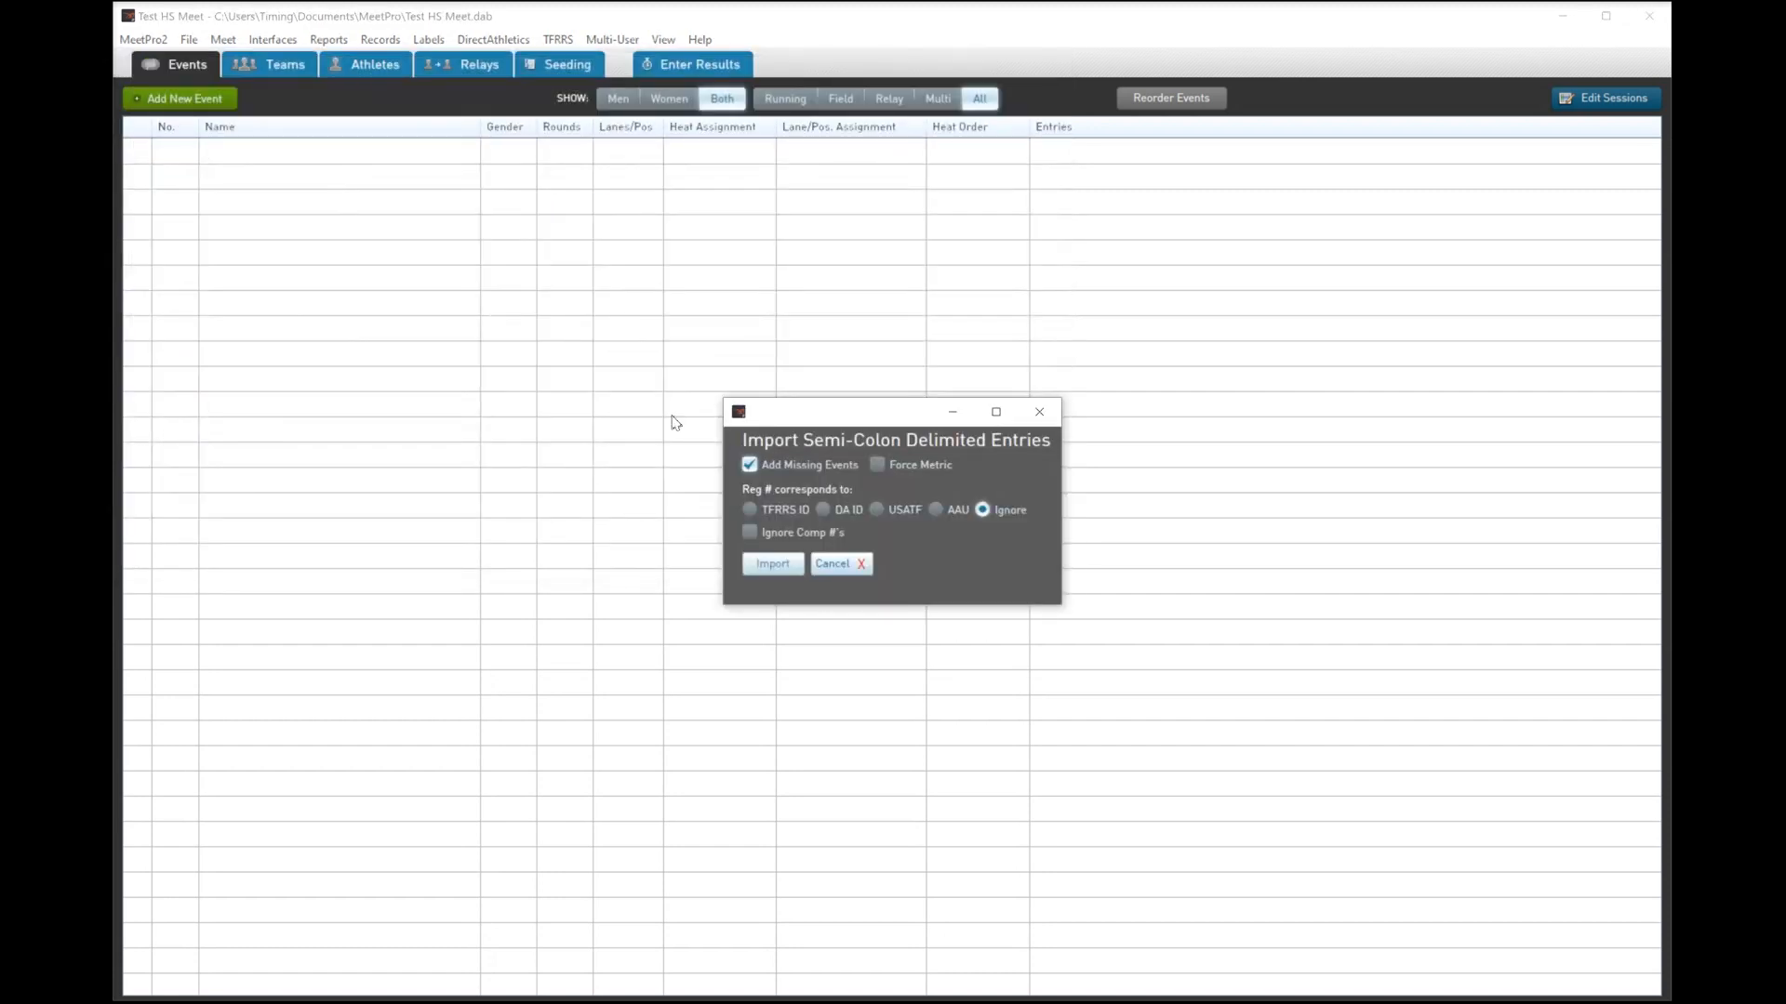
- Import the entries with Force Metric and Ignore Comp #'s enabled and the registration numbers set to Ignore
click(877, 467)
click(783, 510)
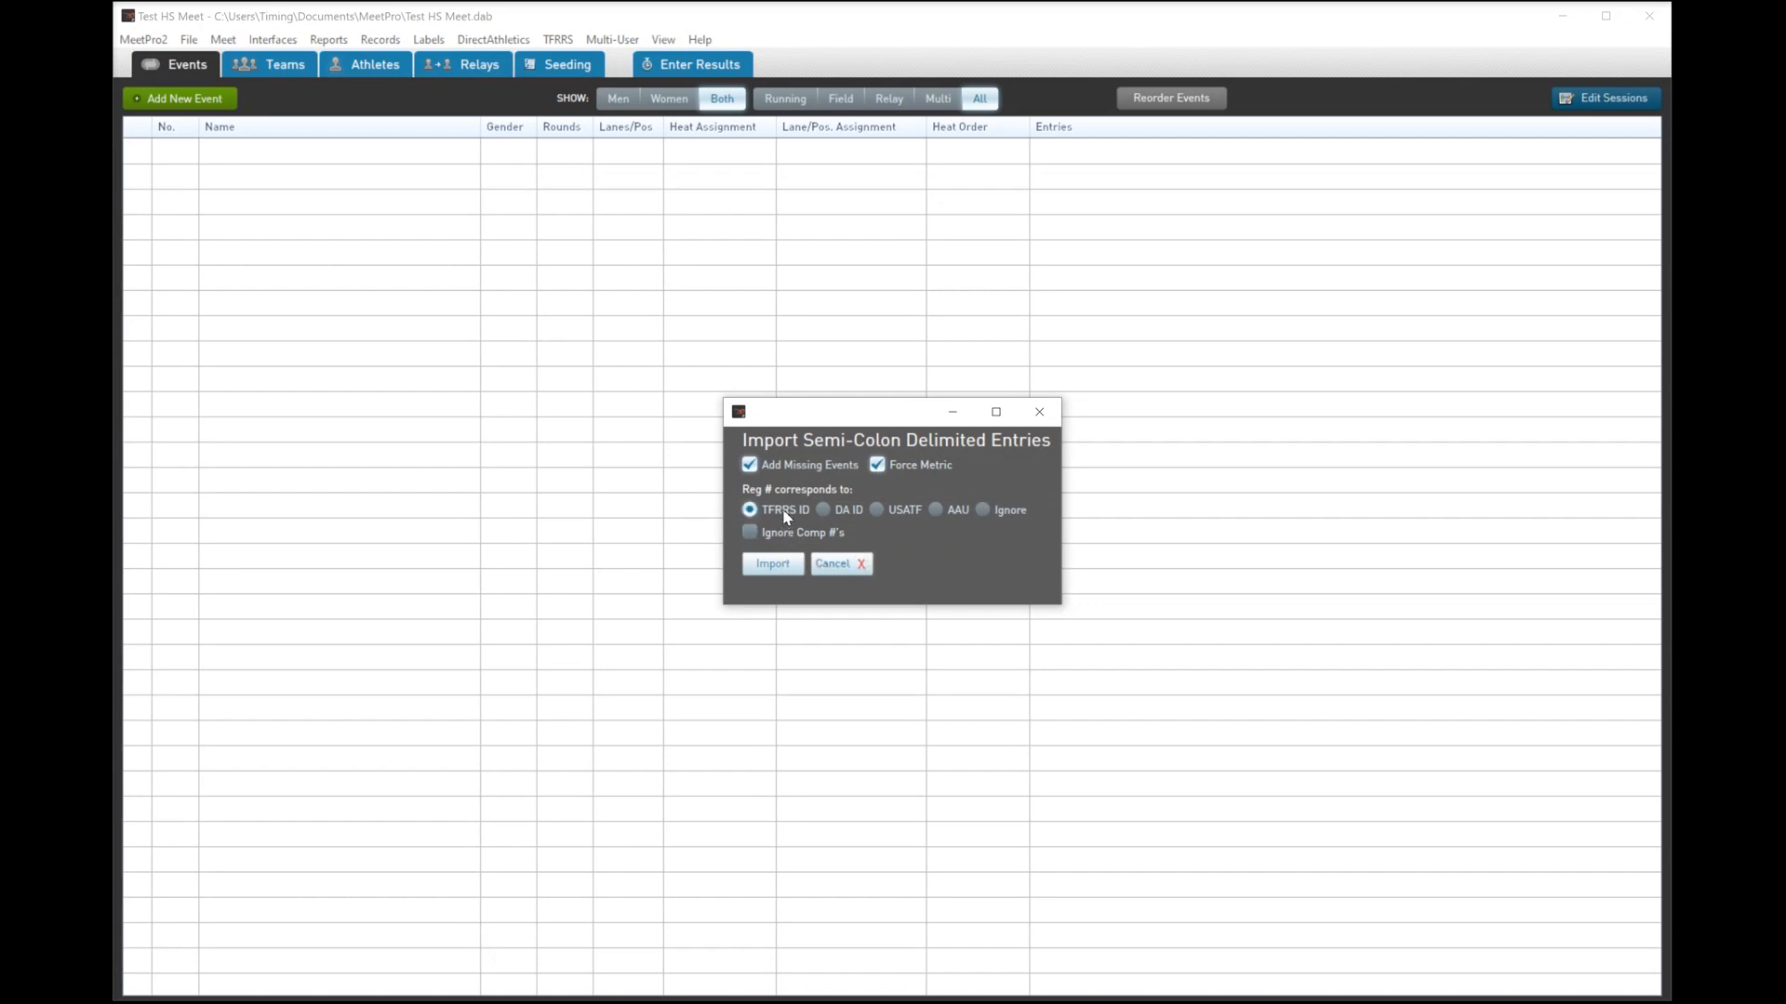
click(839, 511)
click(984, 512)
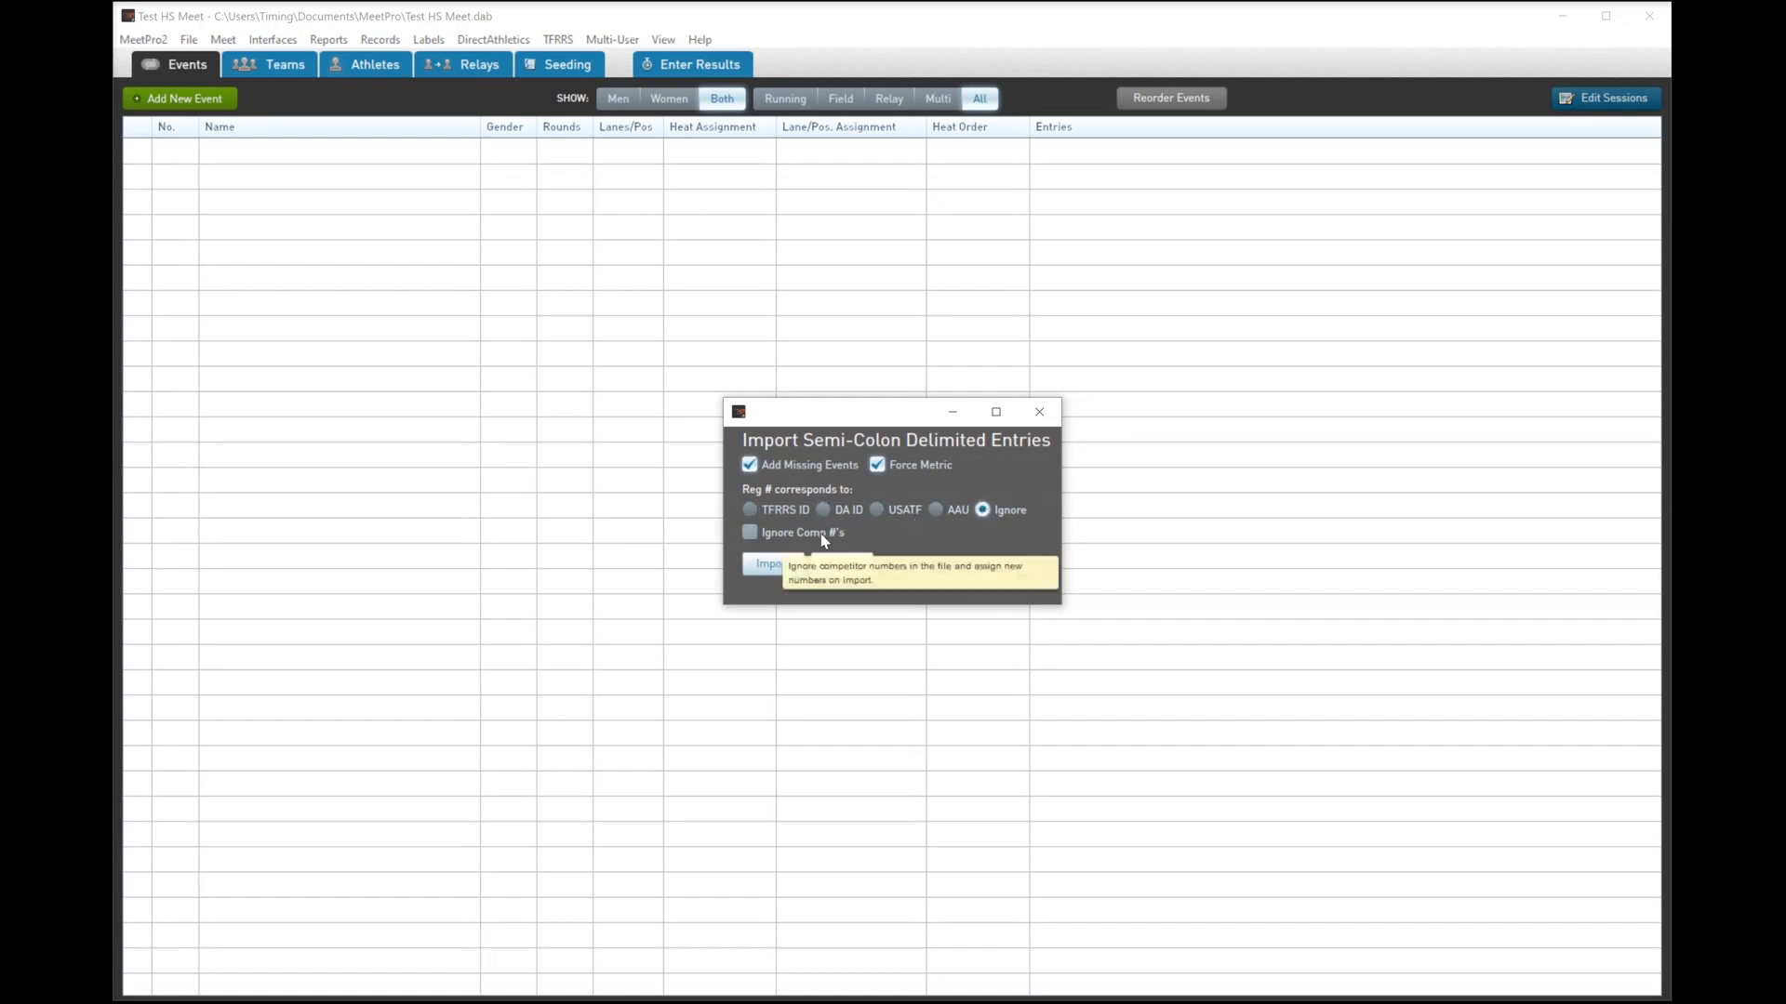
click(823, 537)
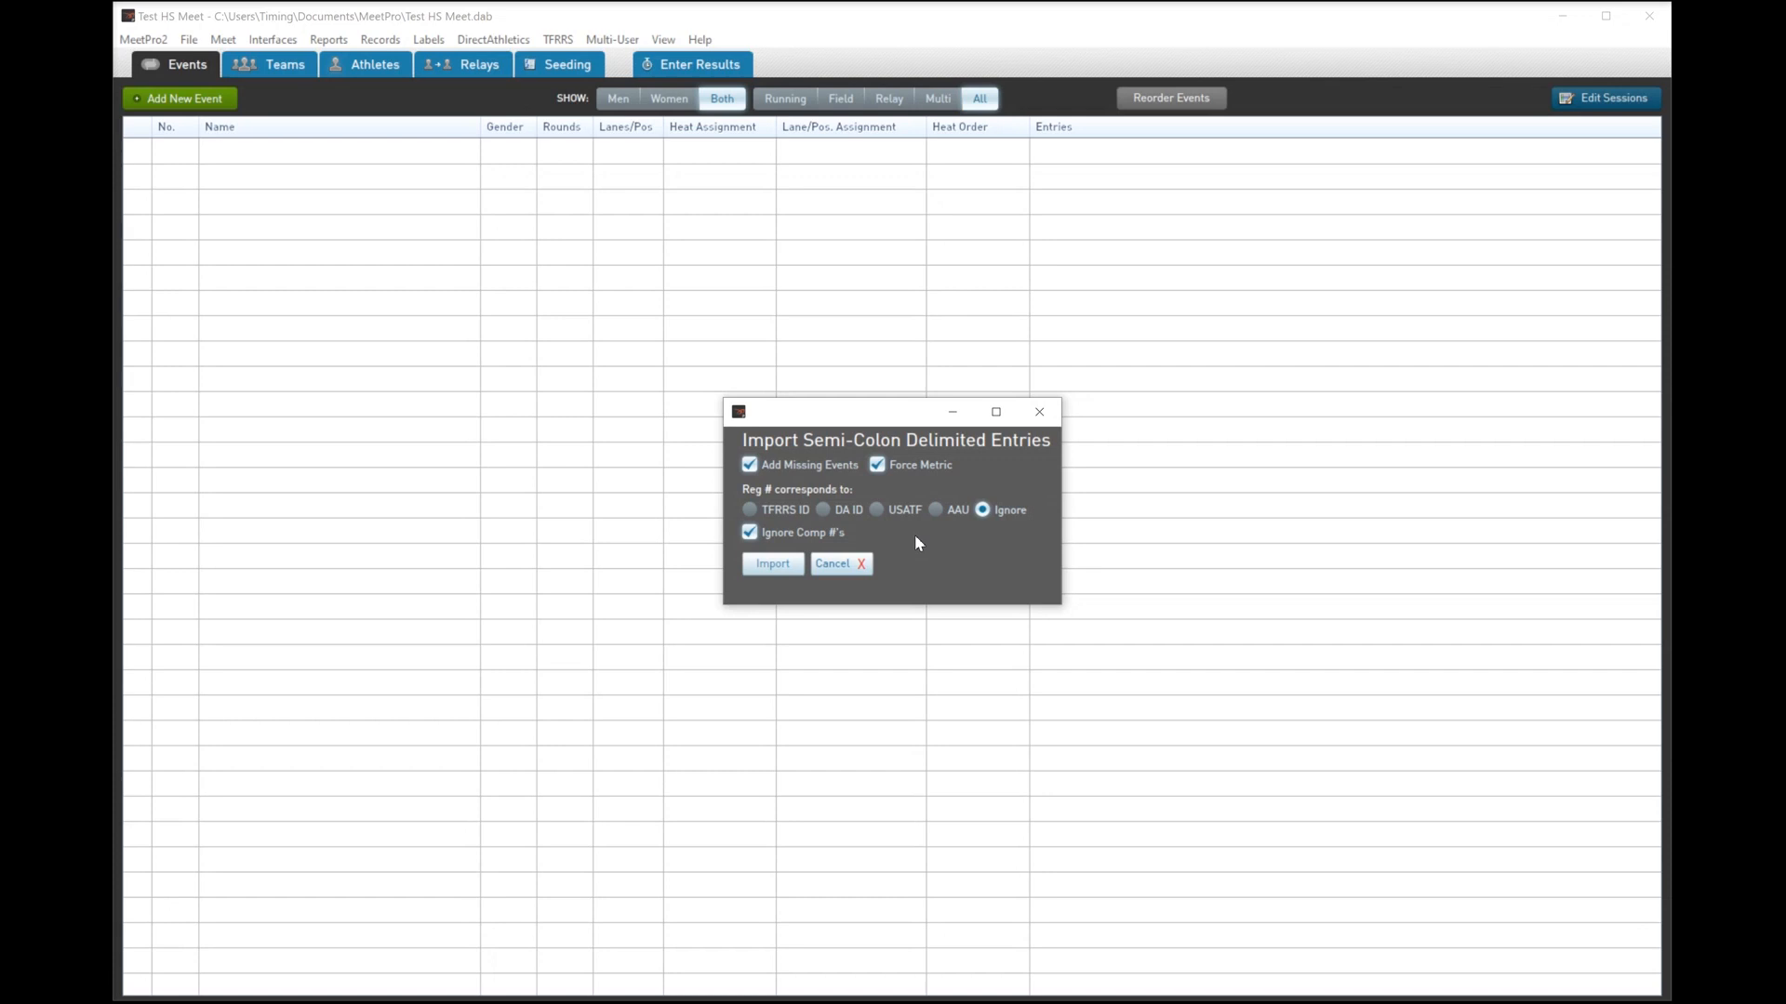
click(785, 566)
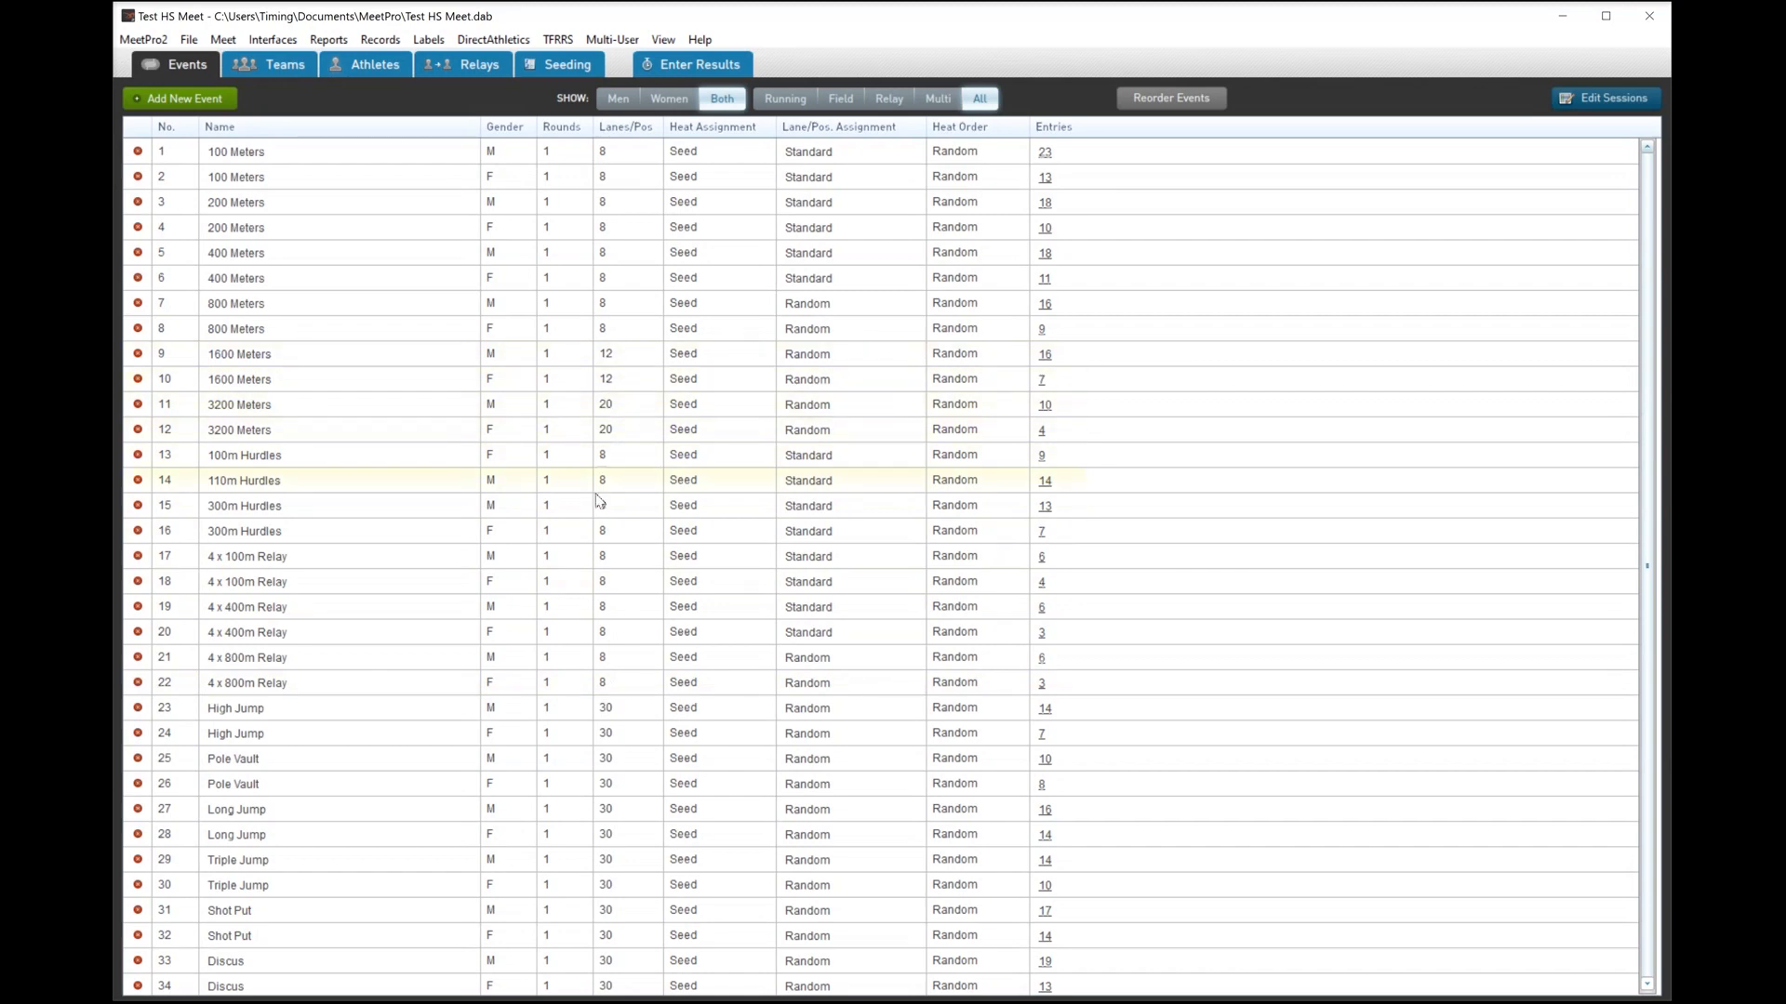
- Batch-set the heat order of all running events to Slow to Fast
scroll(580, 717, down, 1)
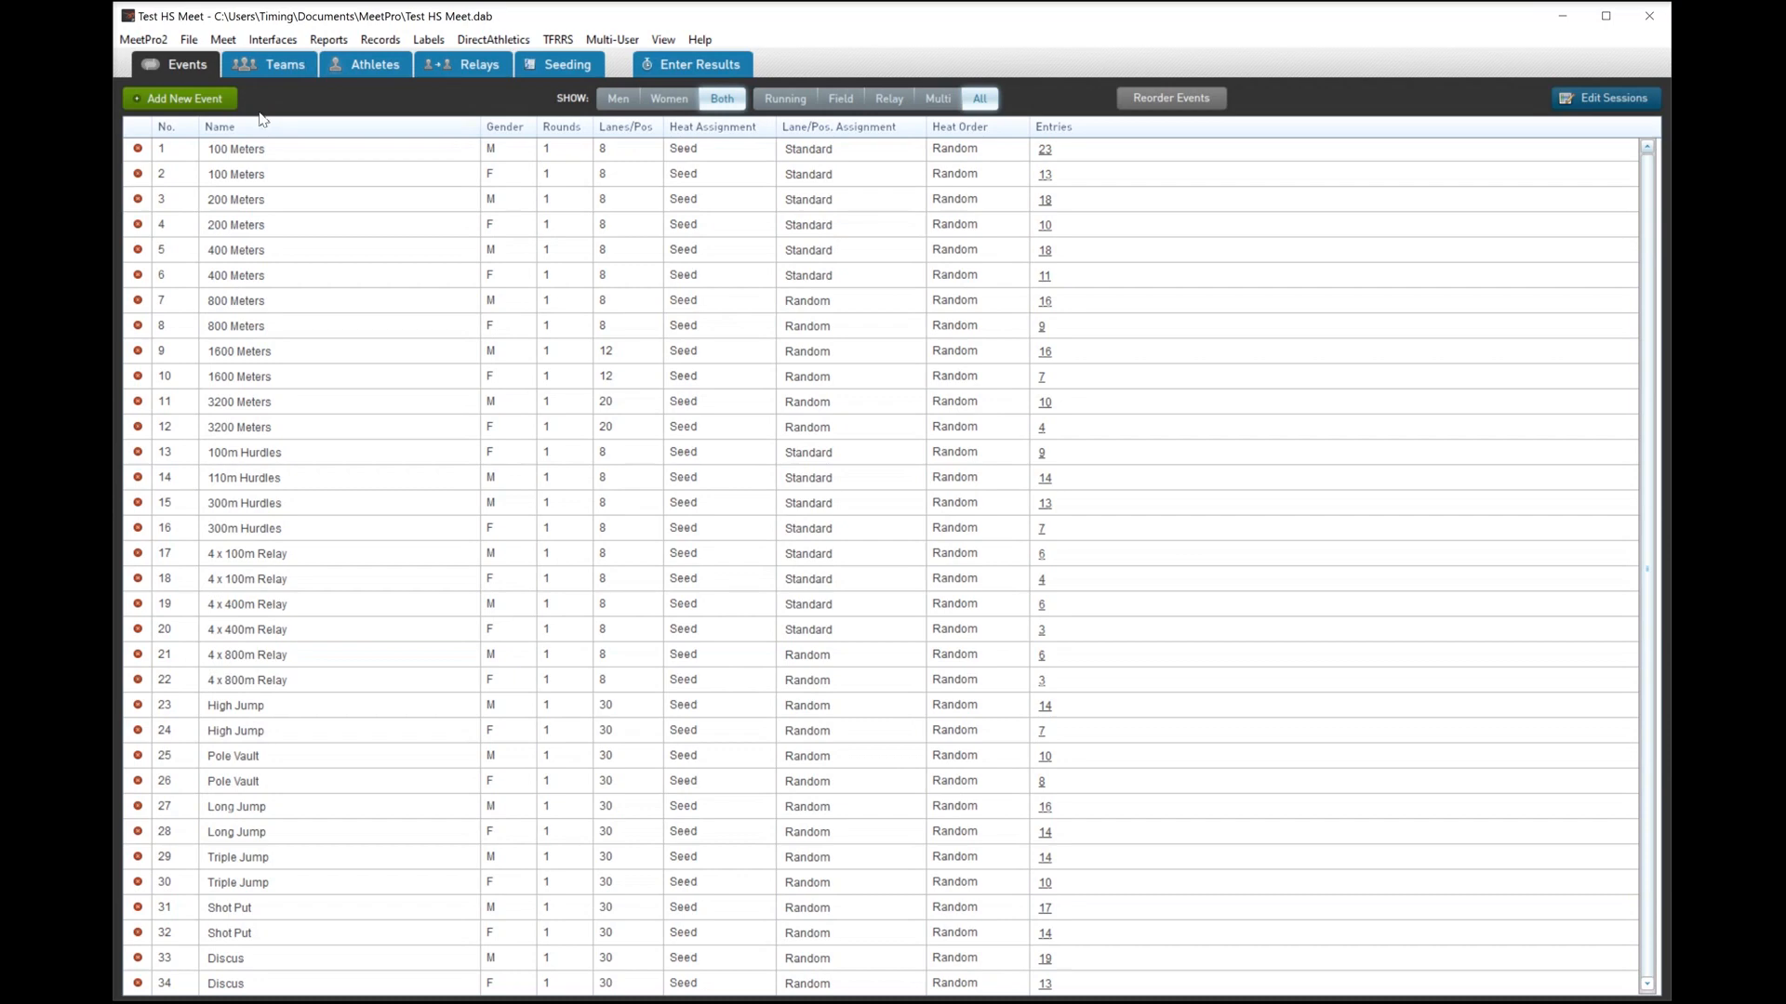
click(227, 39)
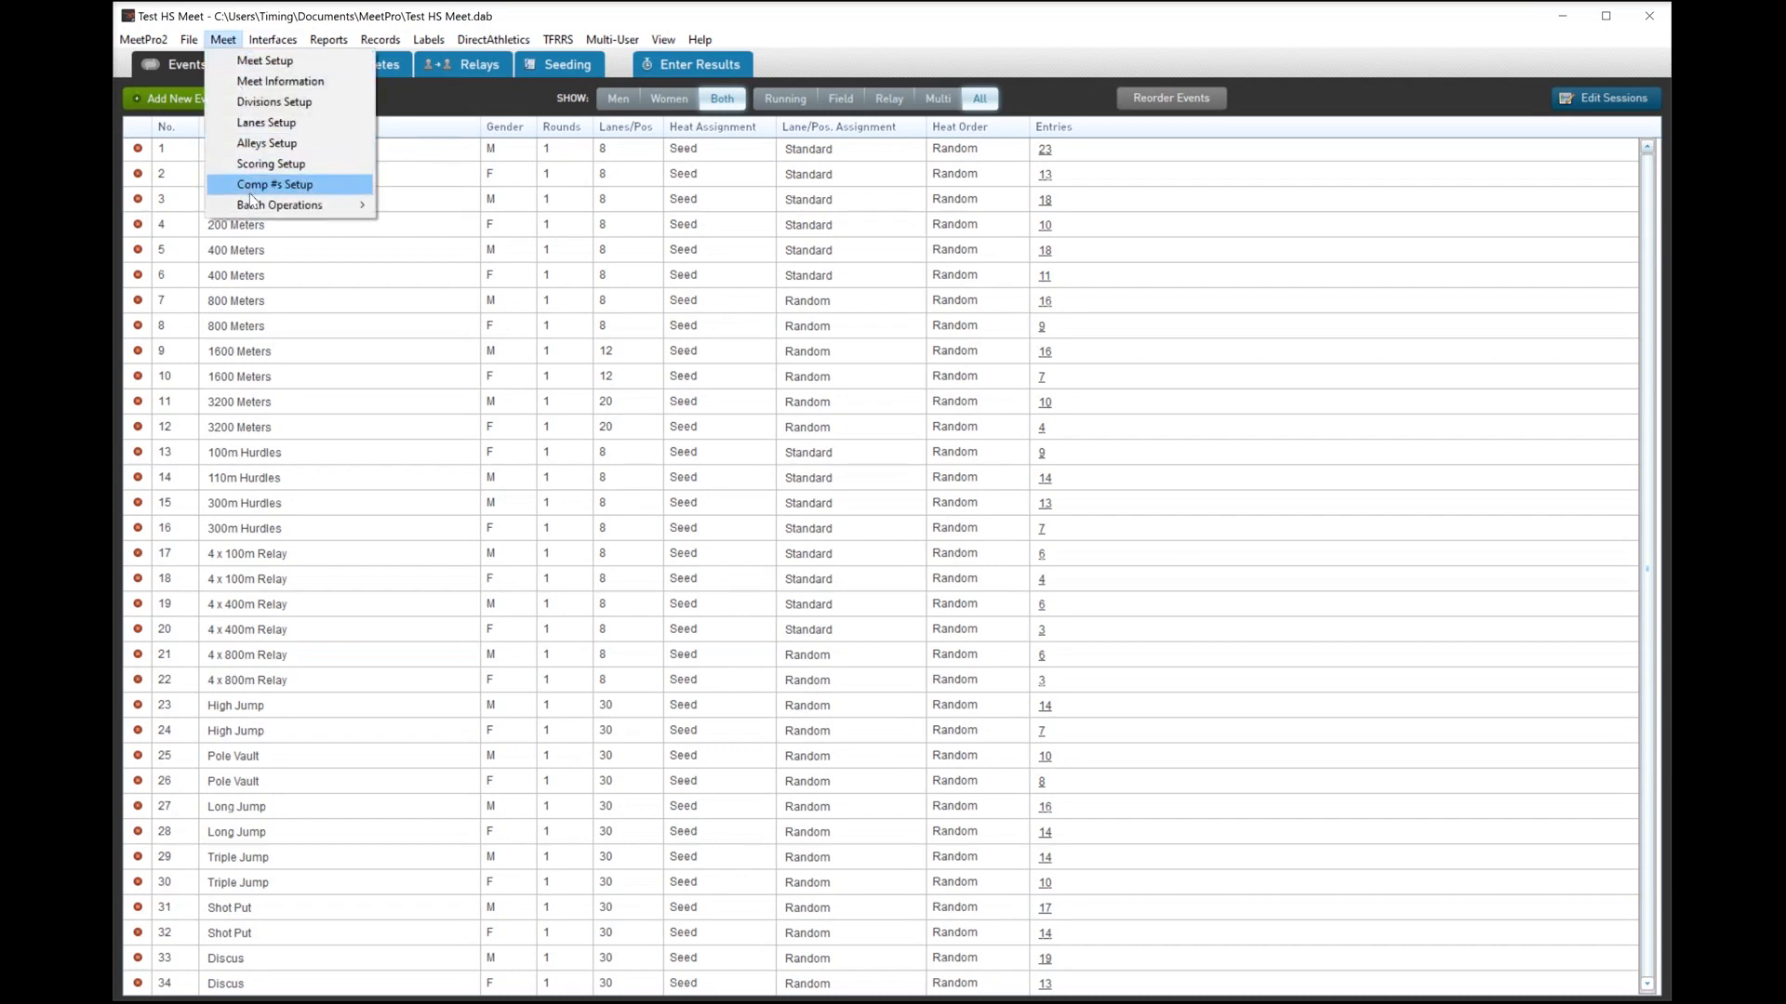
mouse_move(279, 206)
mouse_move(447, 209)
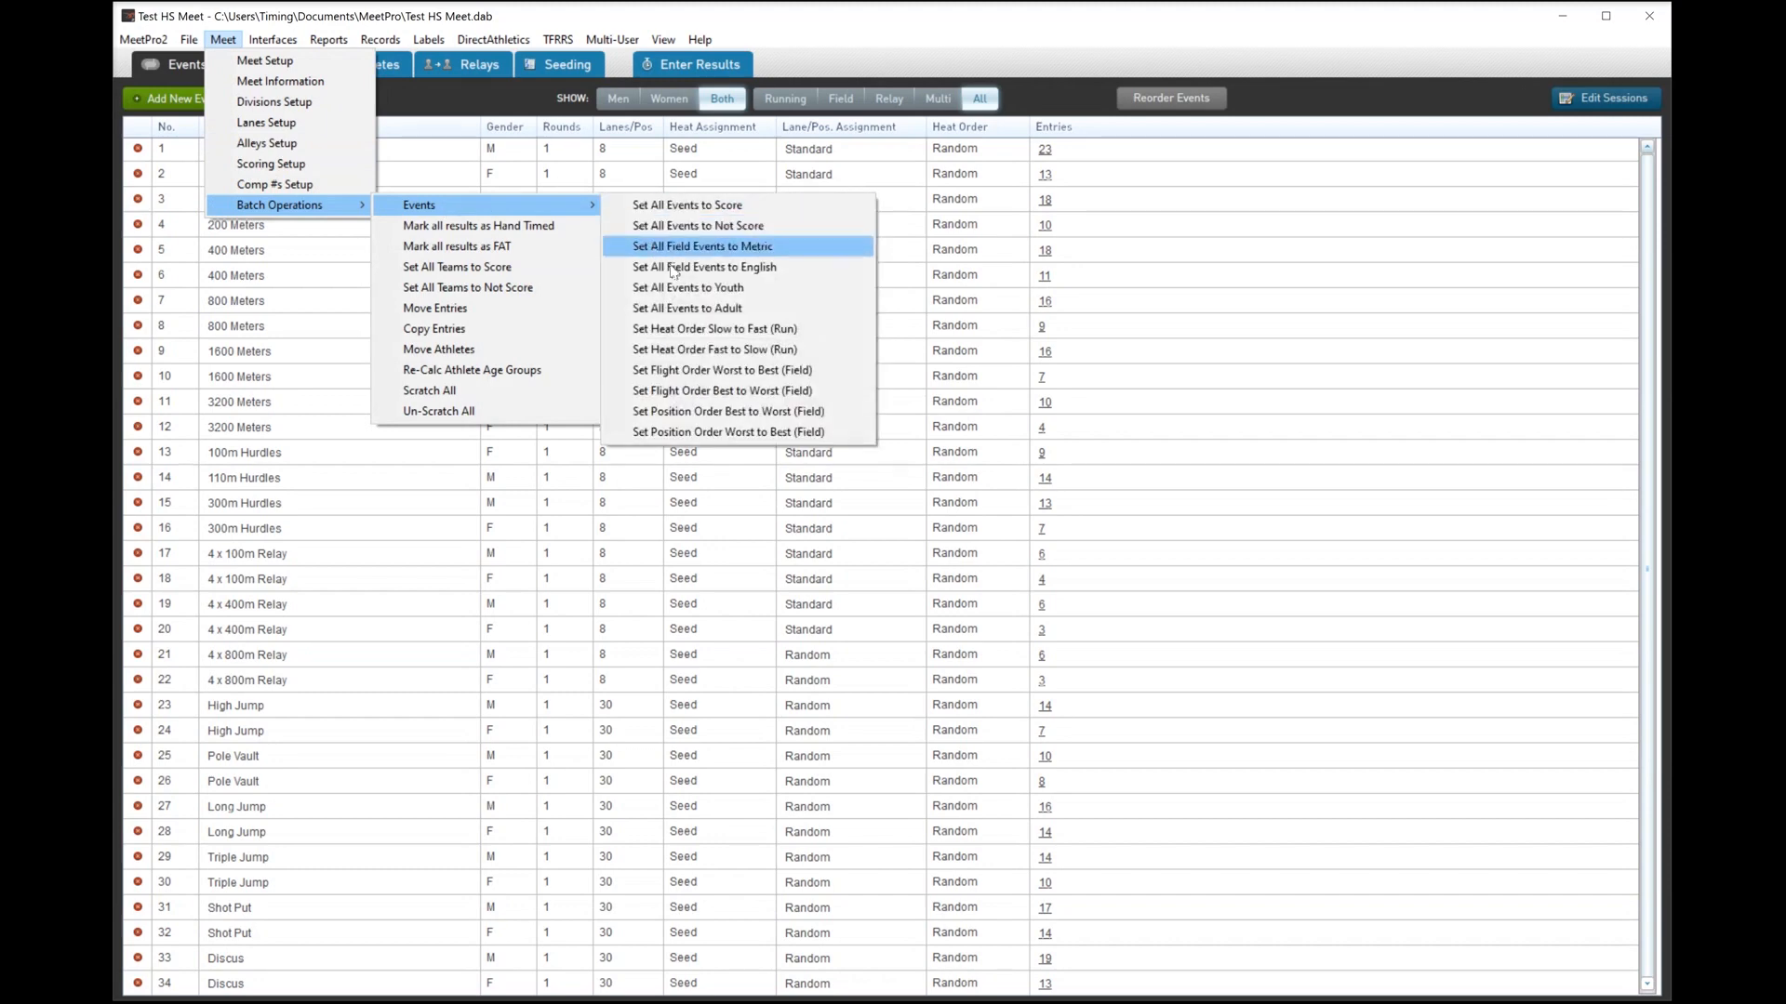
click(688, 330)
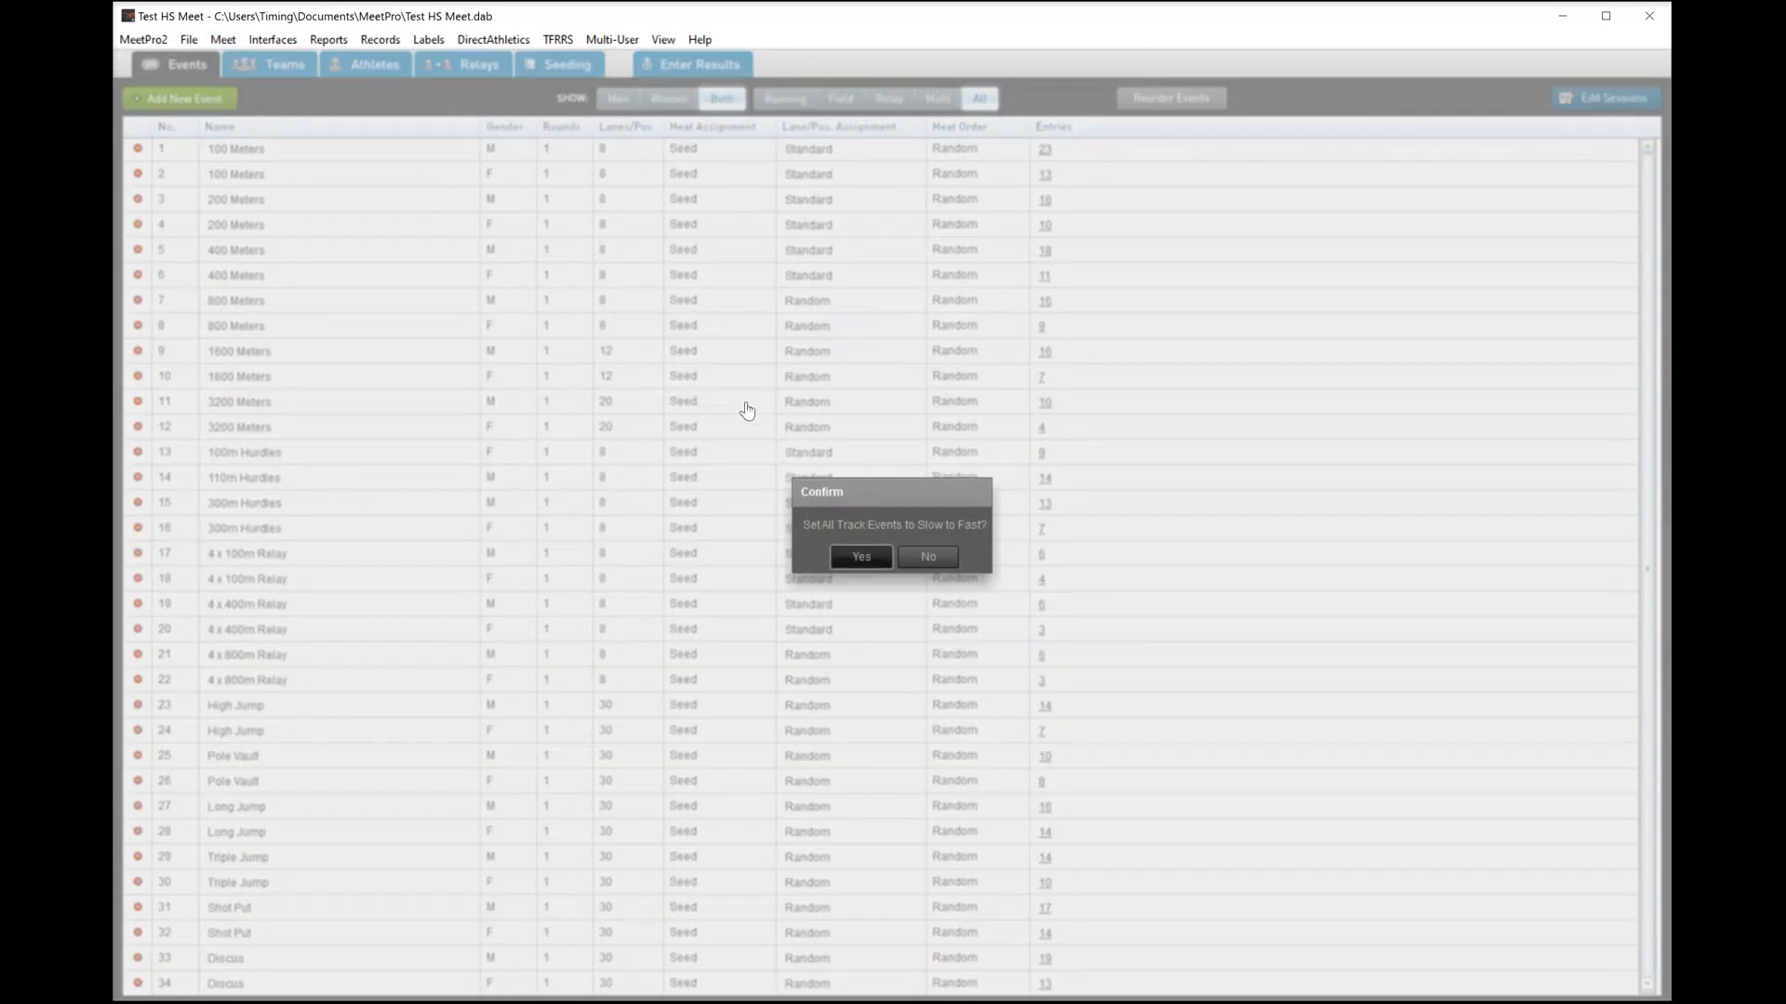
key(Return)
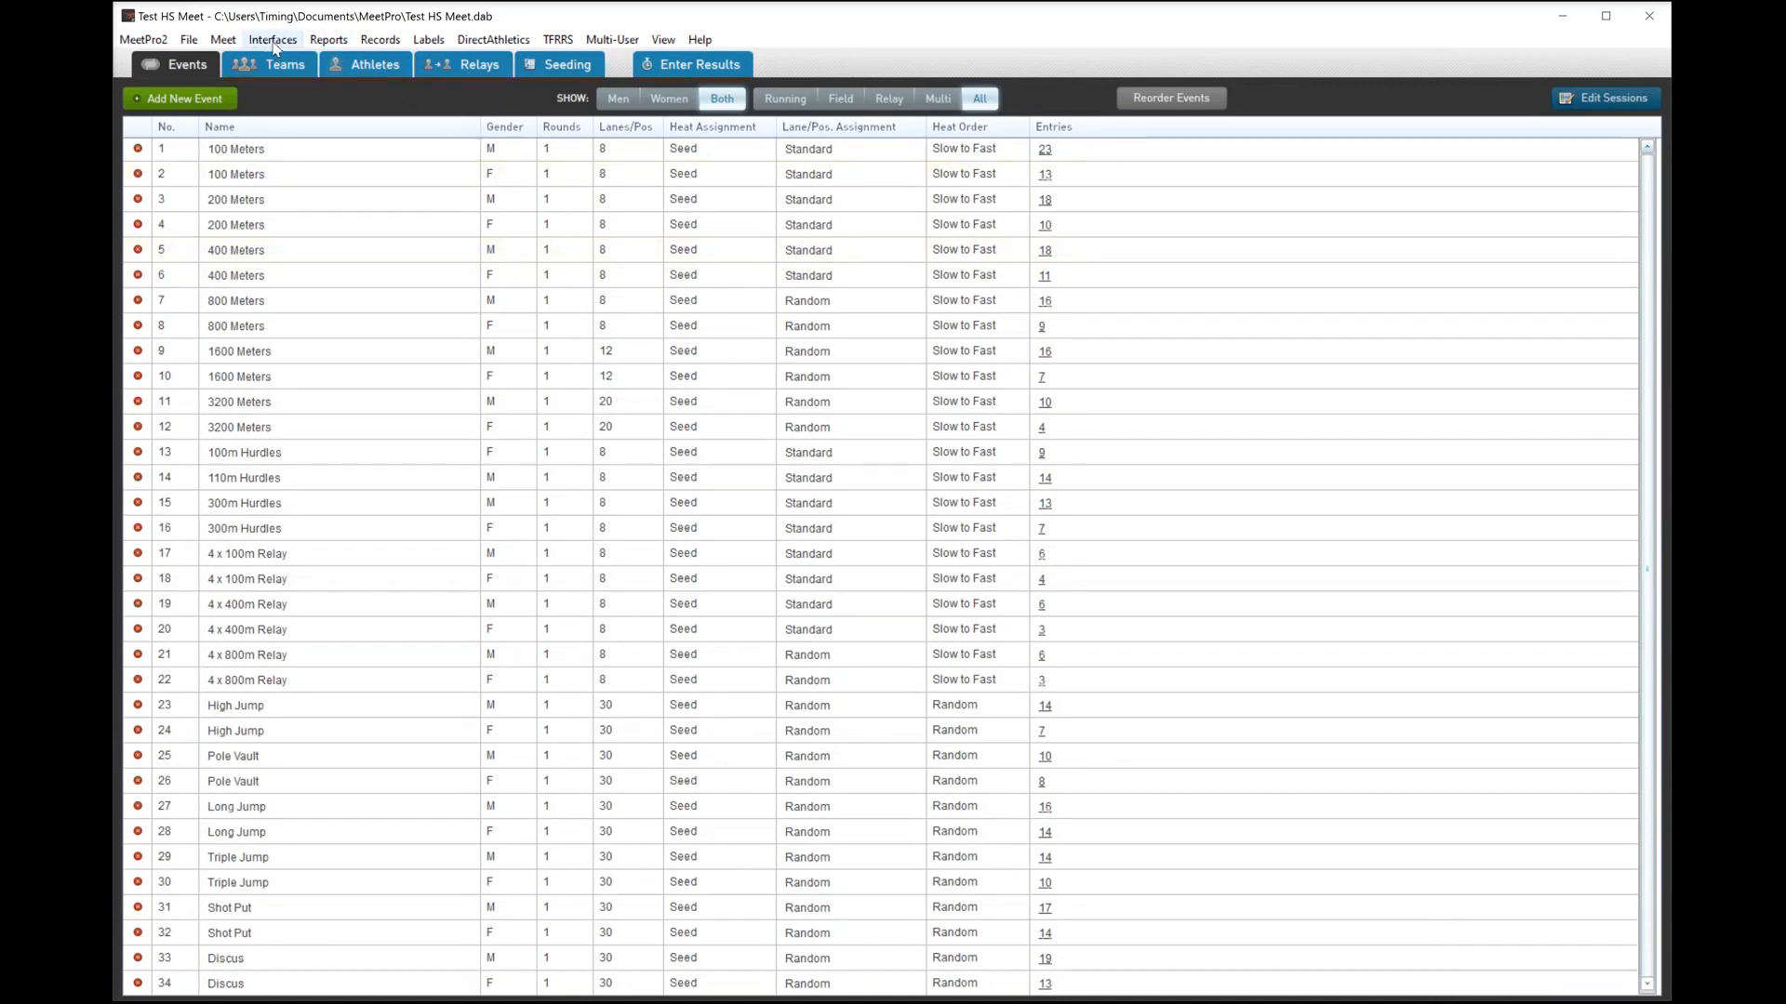
- Batch-set all events in the meet to Youth
click(222, 40)
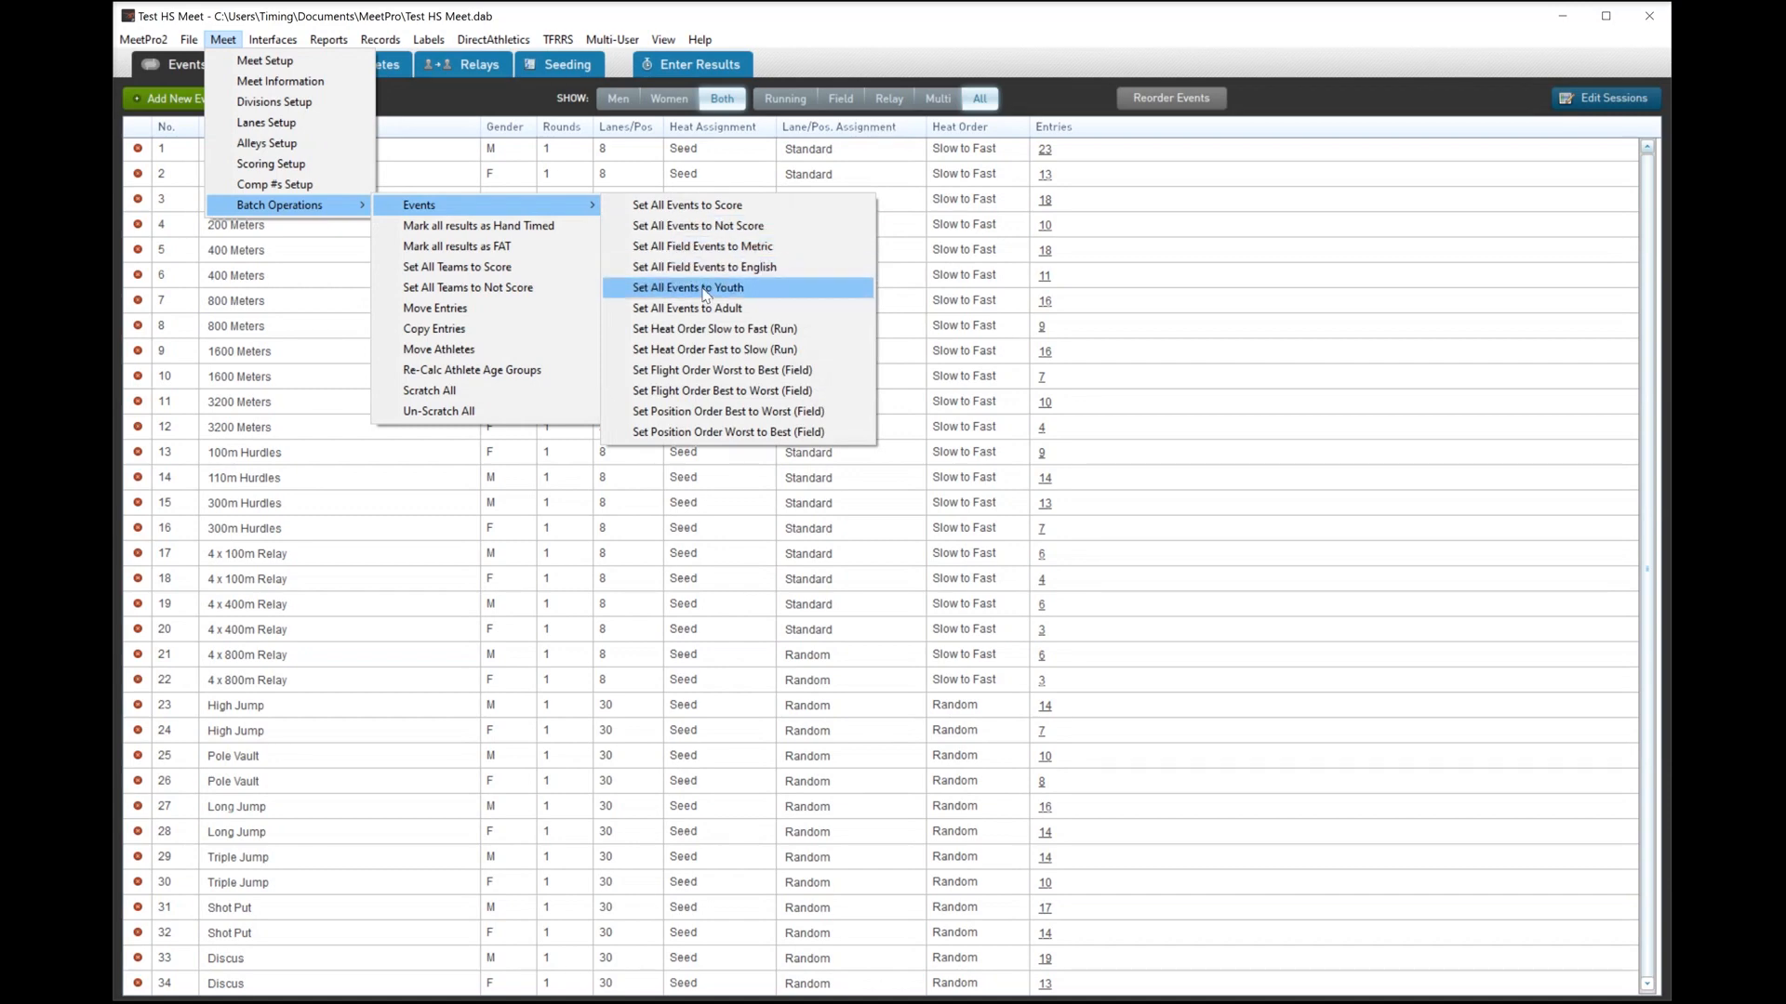
click(704, 290)
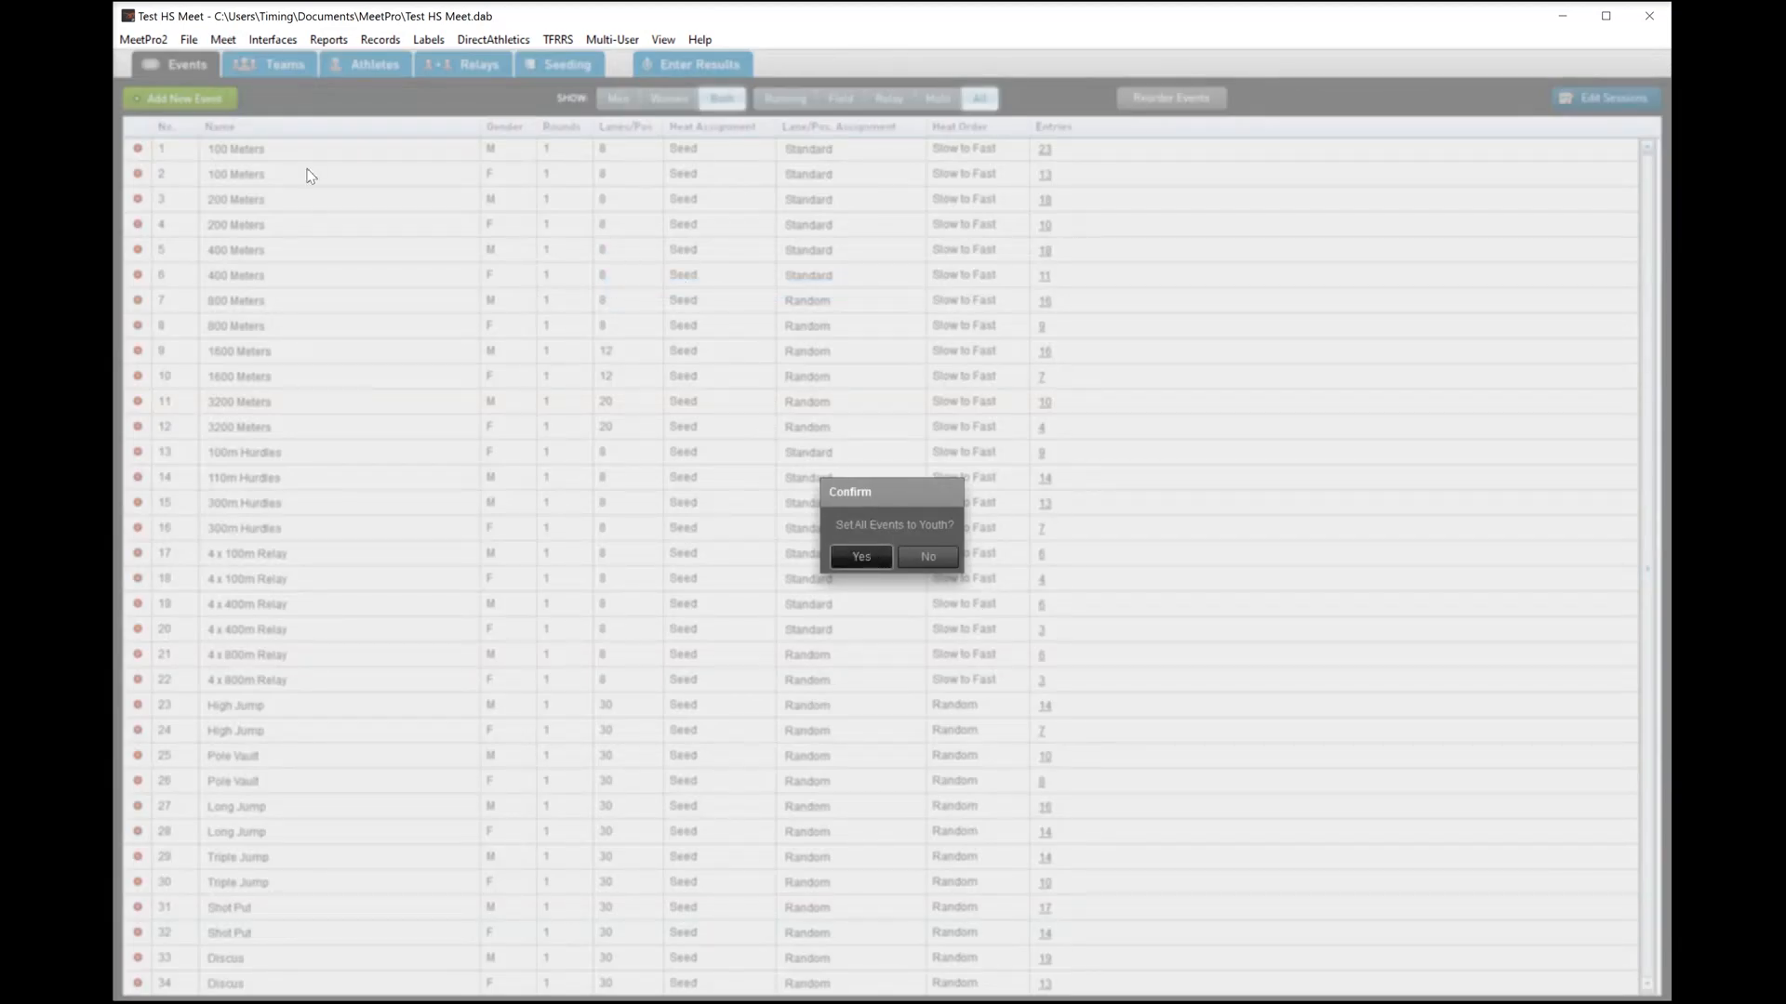
key(Return)
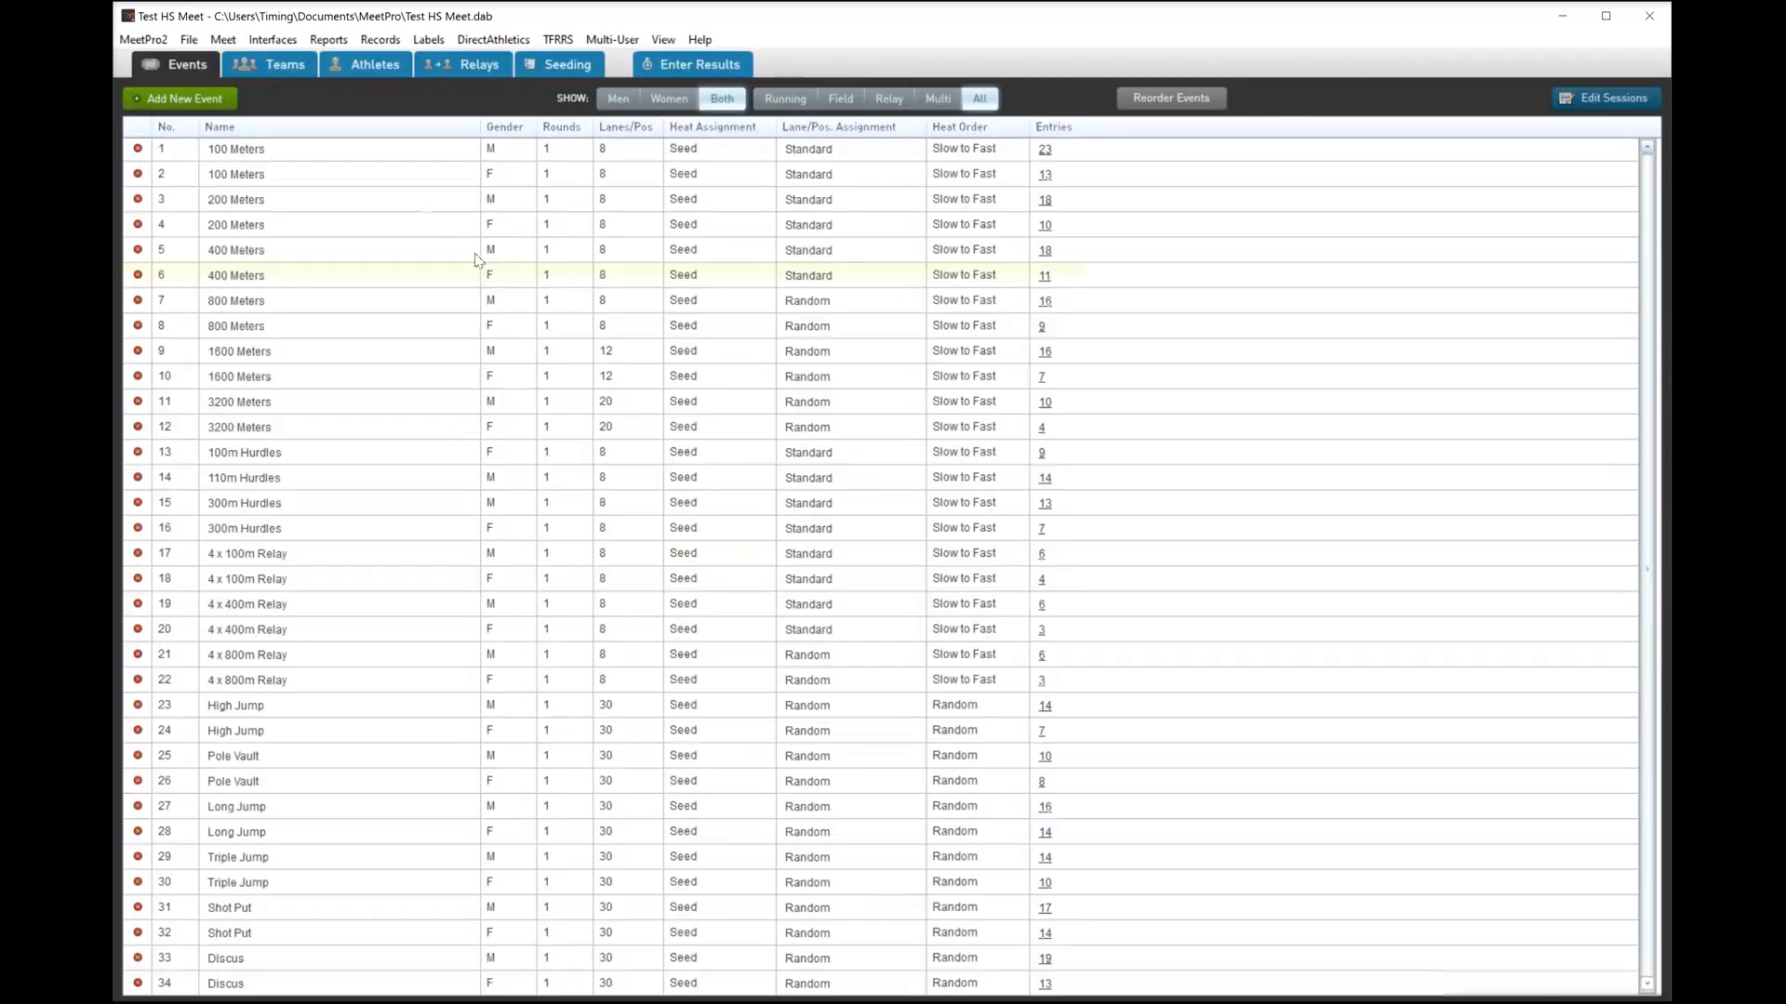
- Batch-set all field events in the meet to English measurements
click(224, 41)
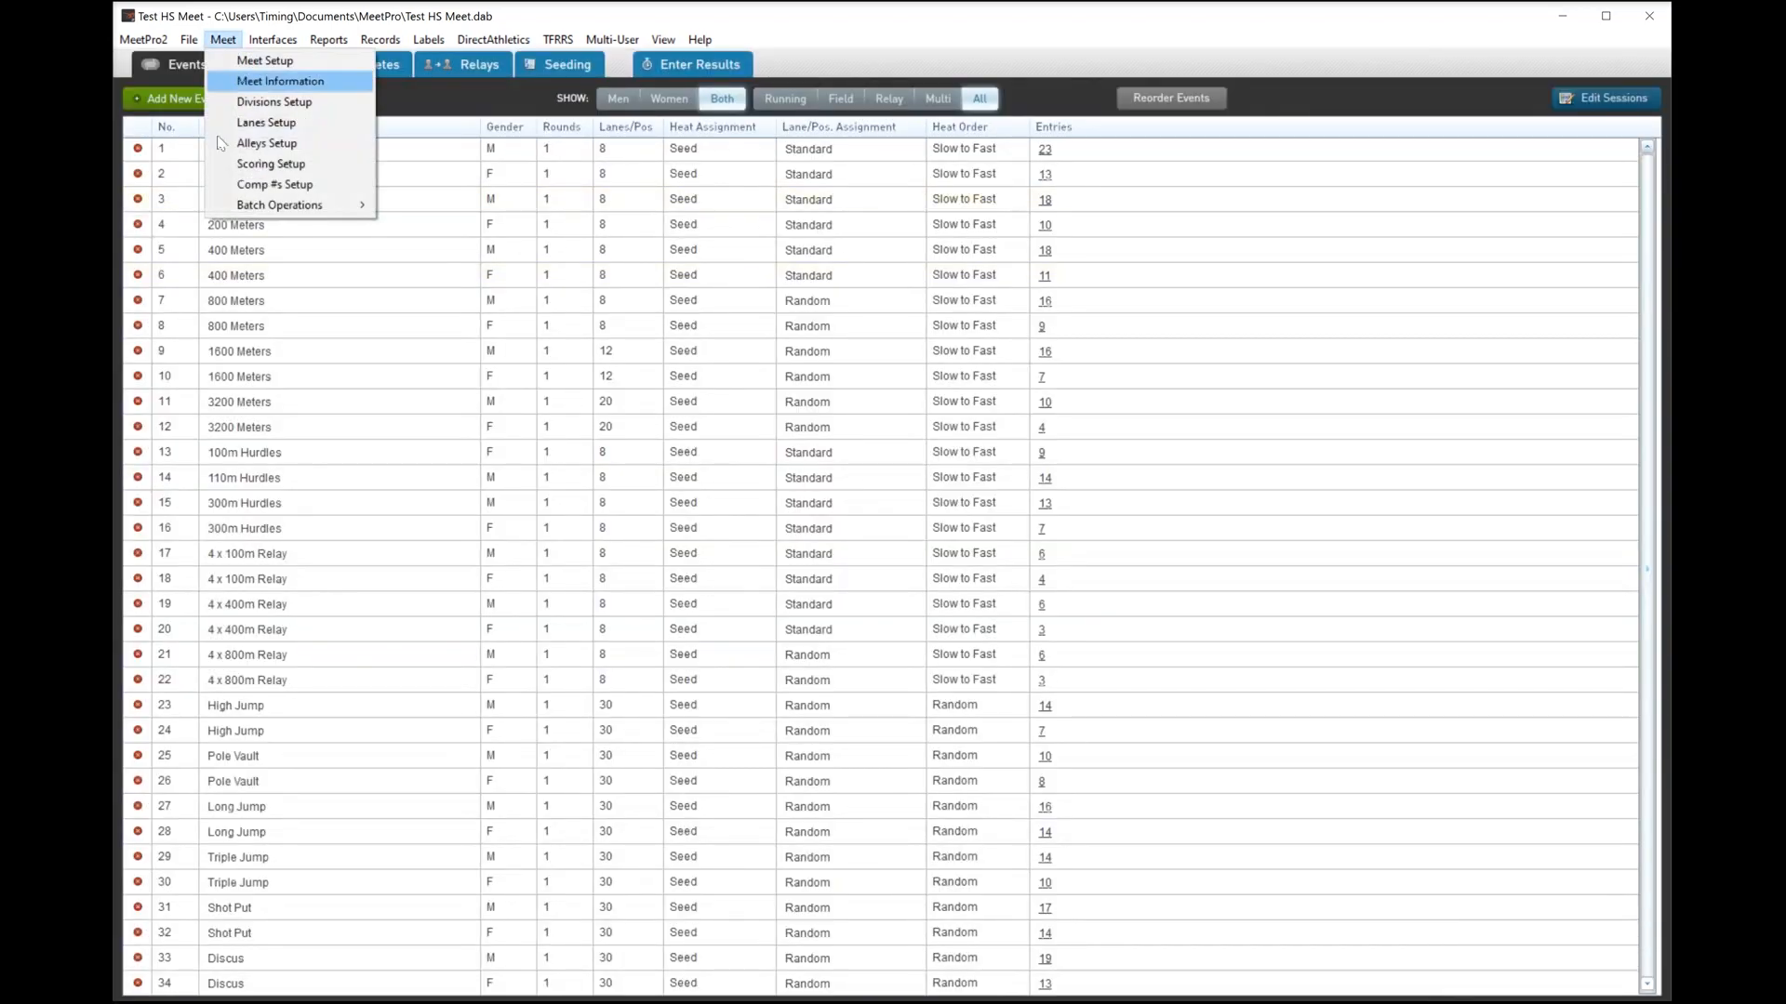
mouse_move(317, 210)
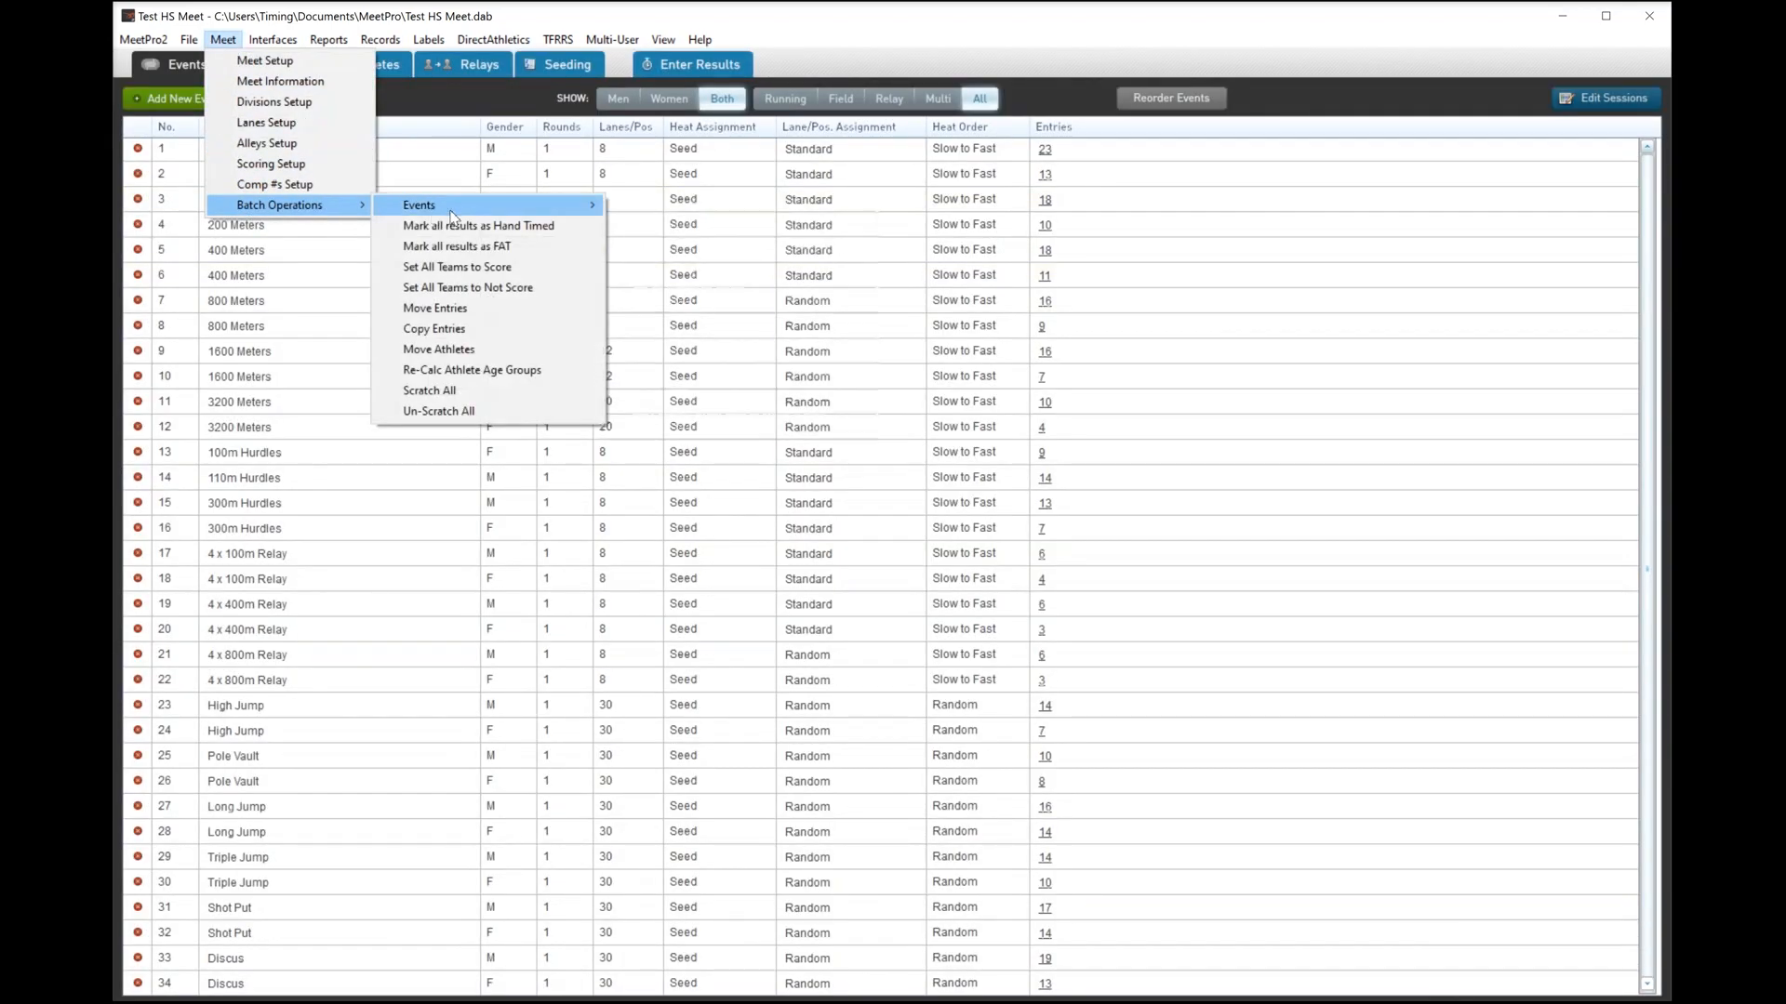
mouse_move(512, 209)
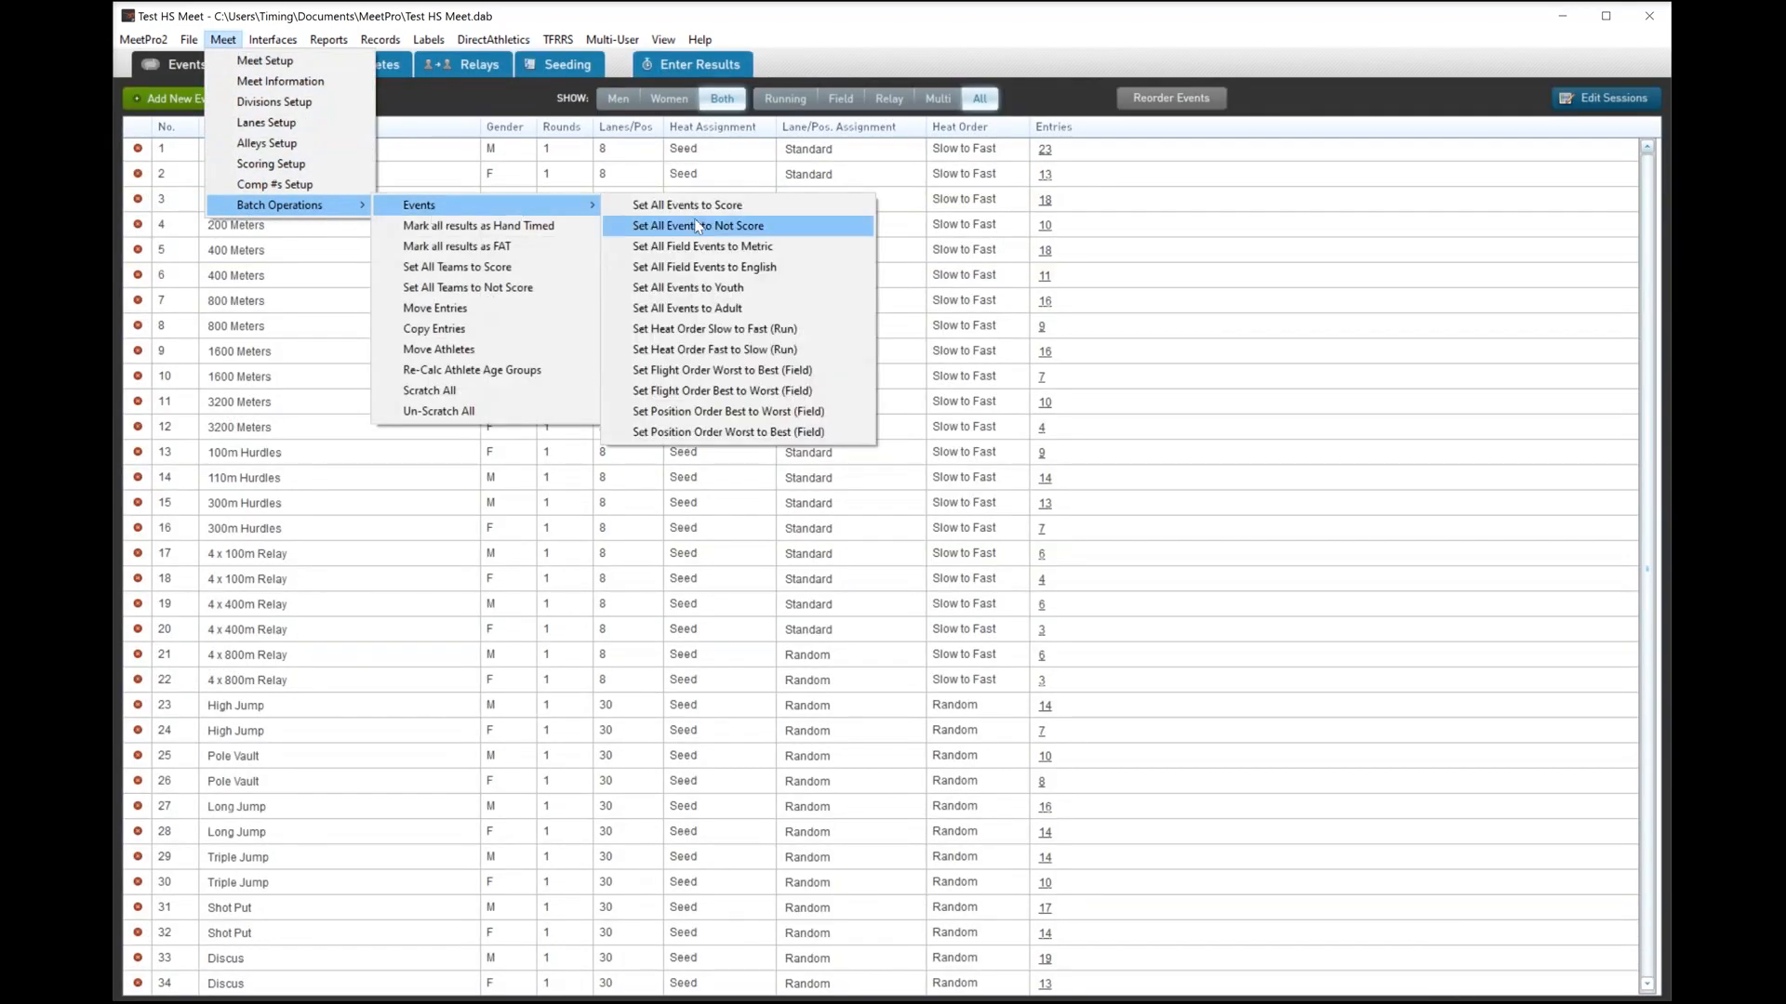
click(738, 269)
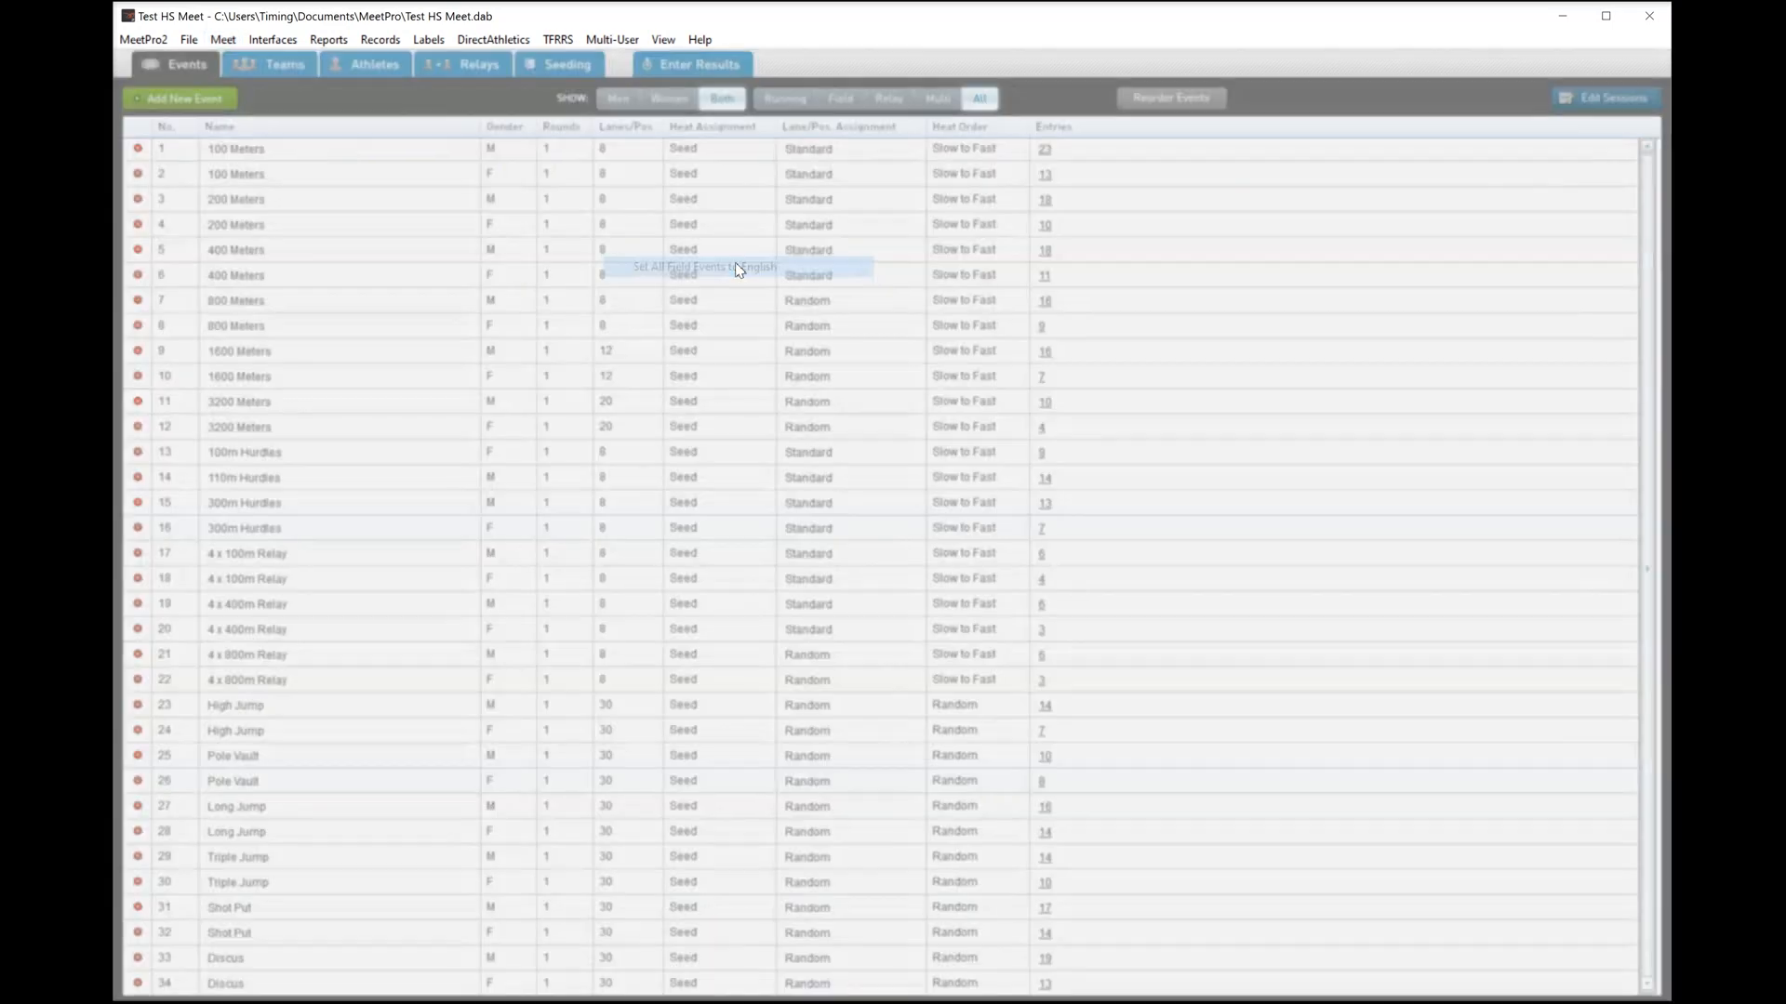
click(843, 558)
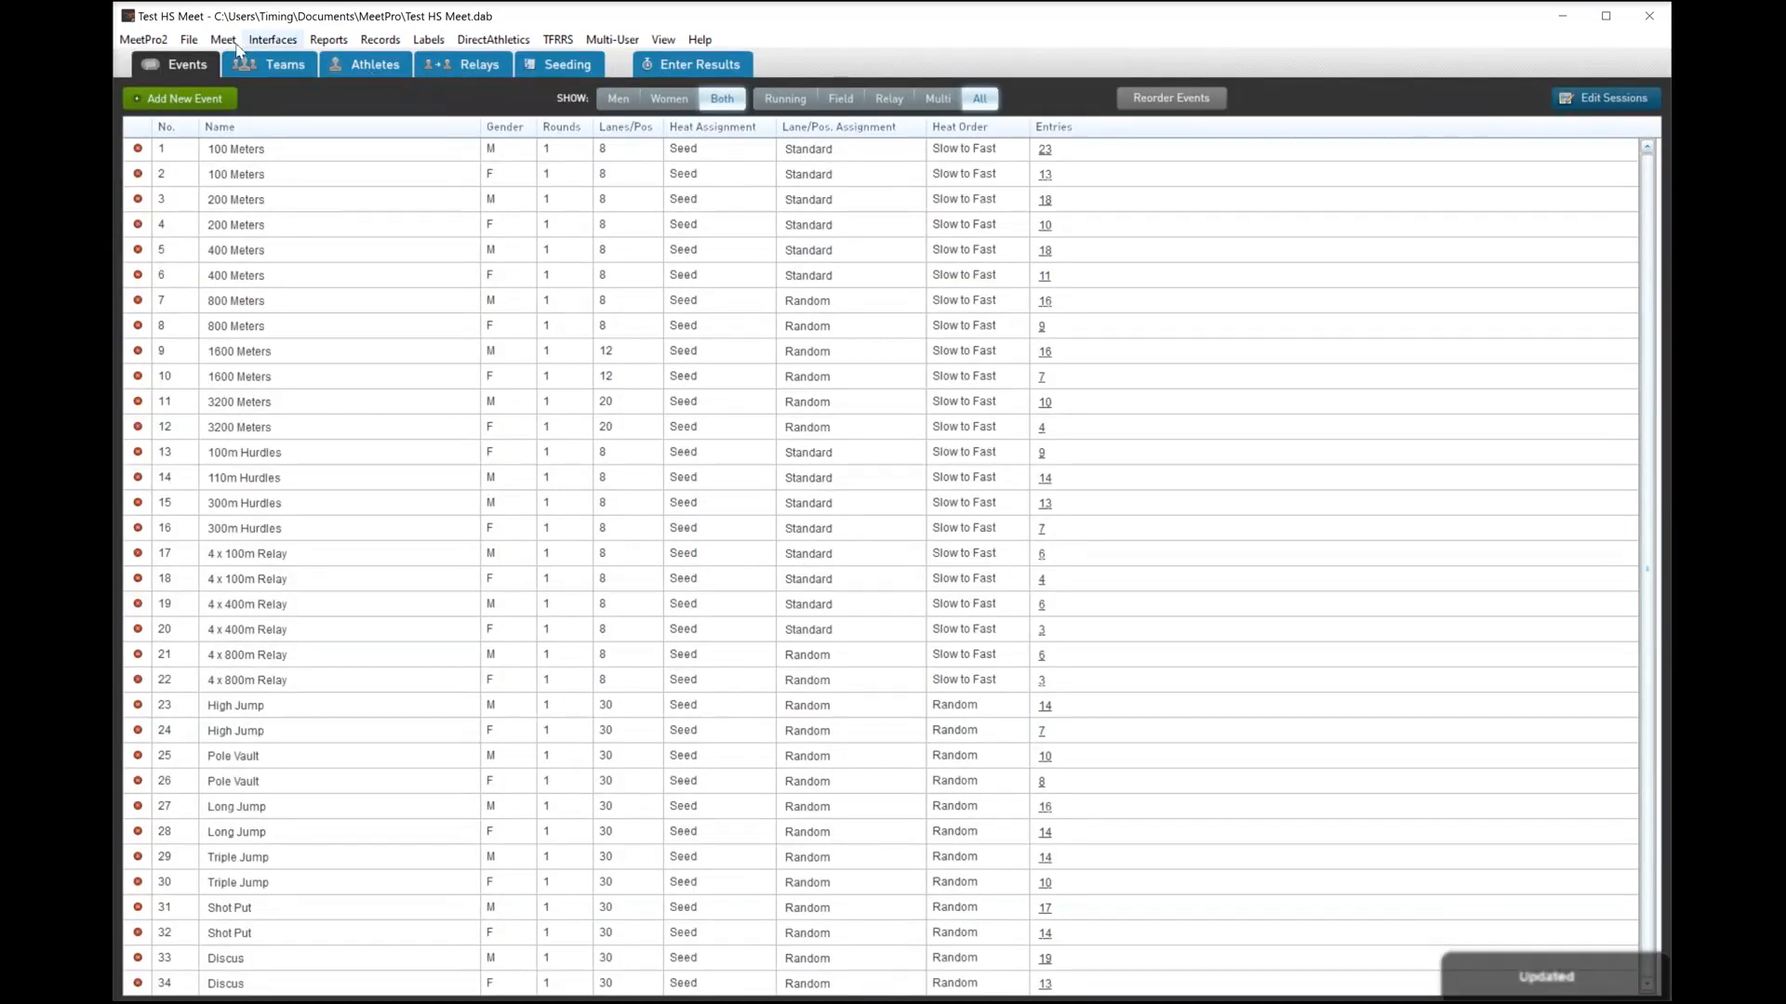
- Batch-set the position order of all field events to Worst to Best
click(223, 39)
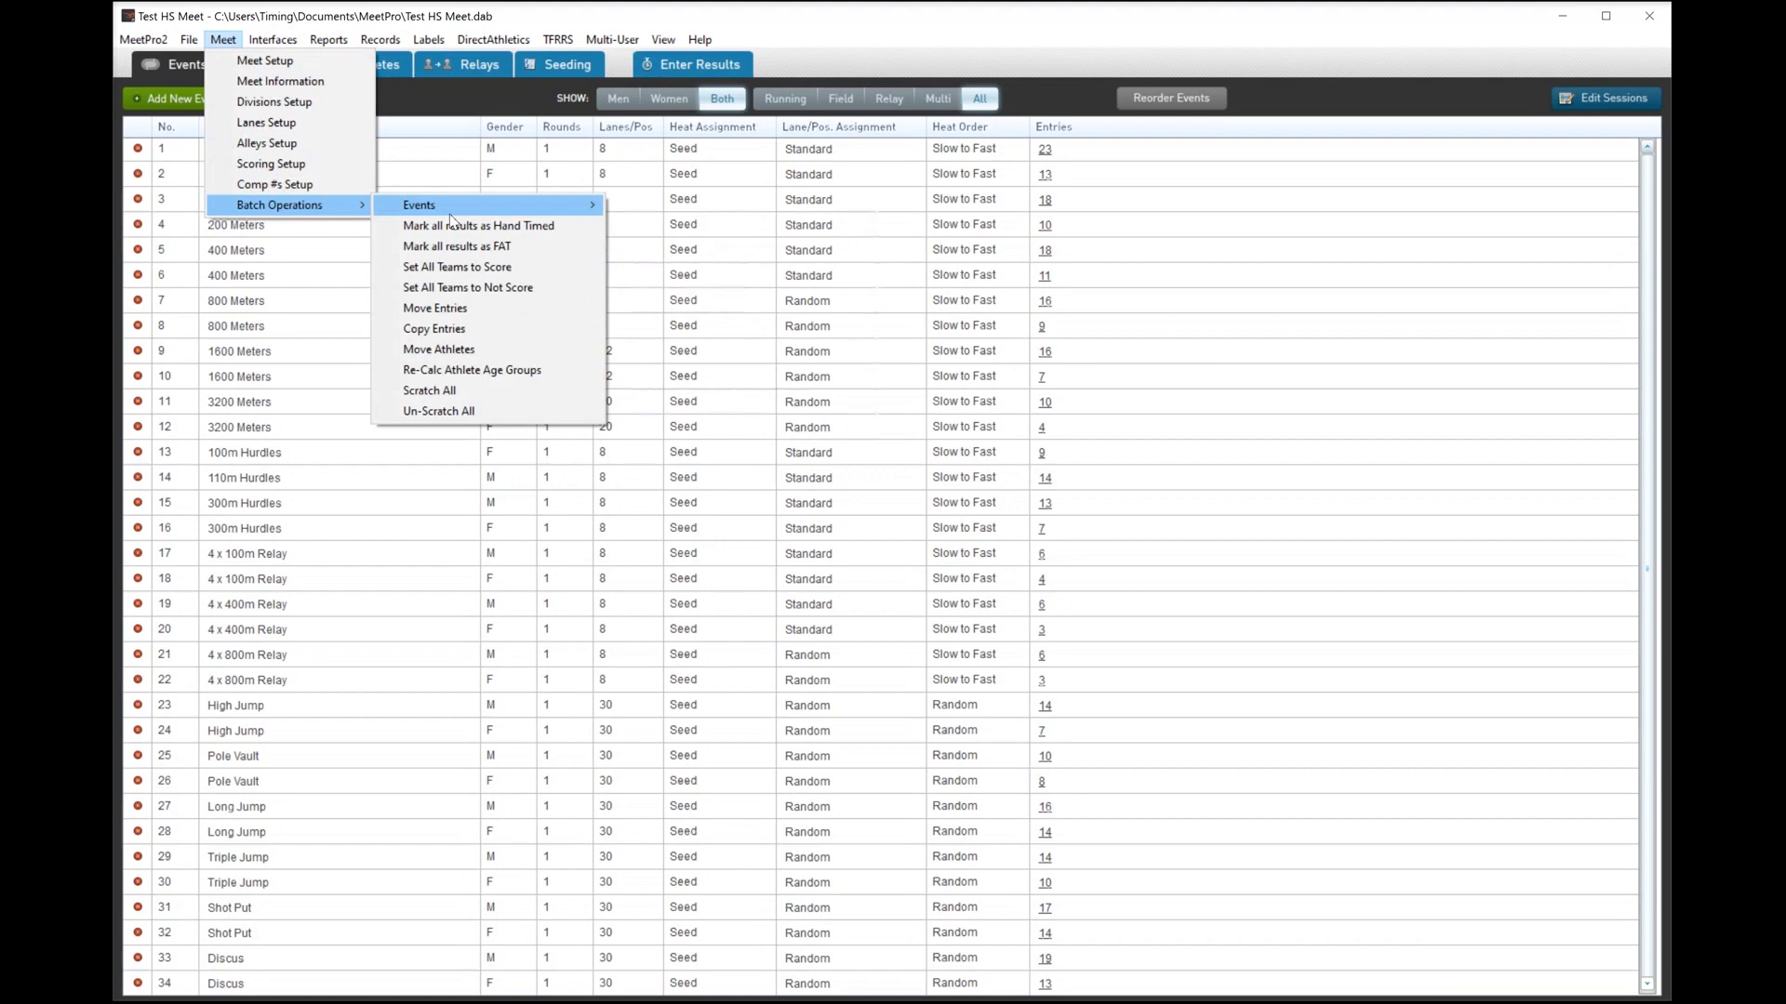
mouse_move(451, 205)
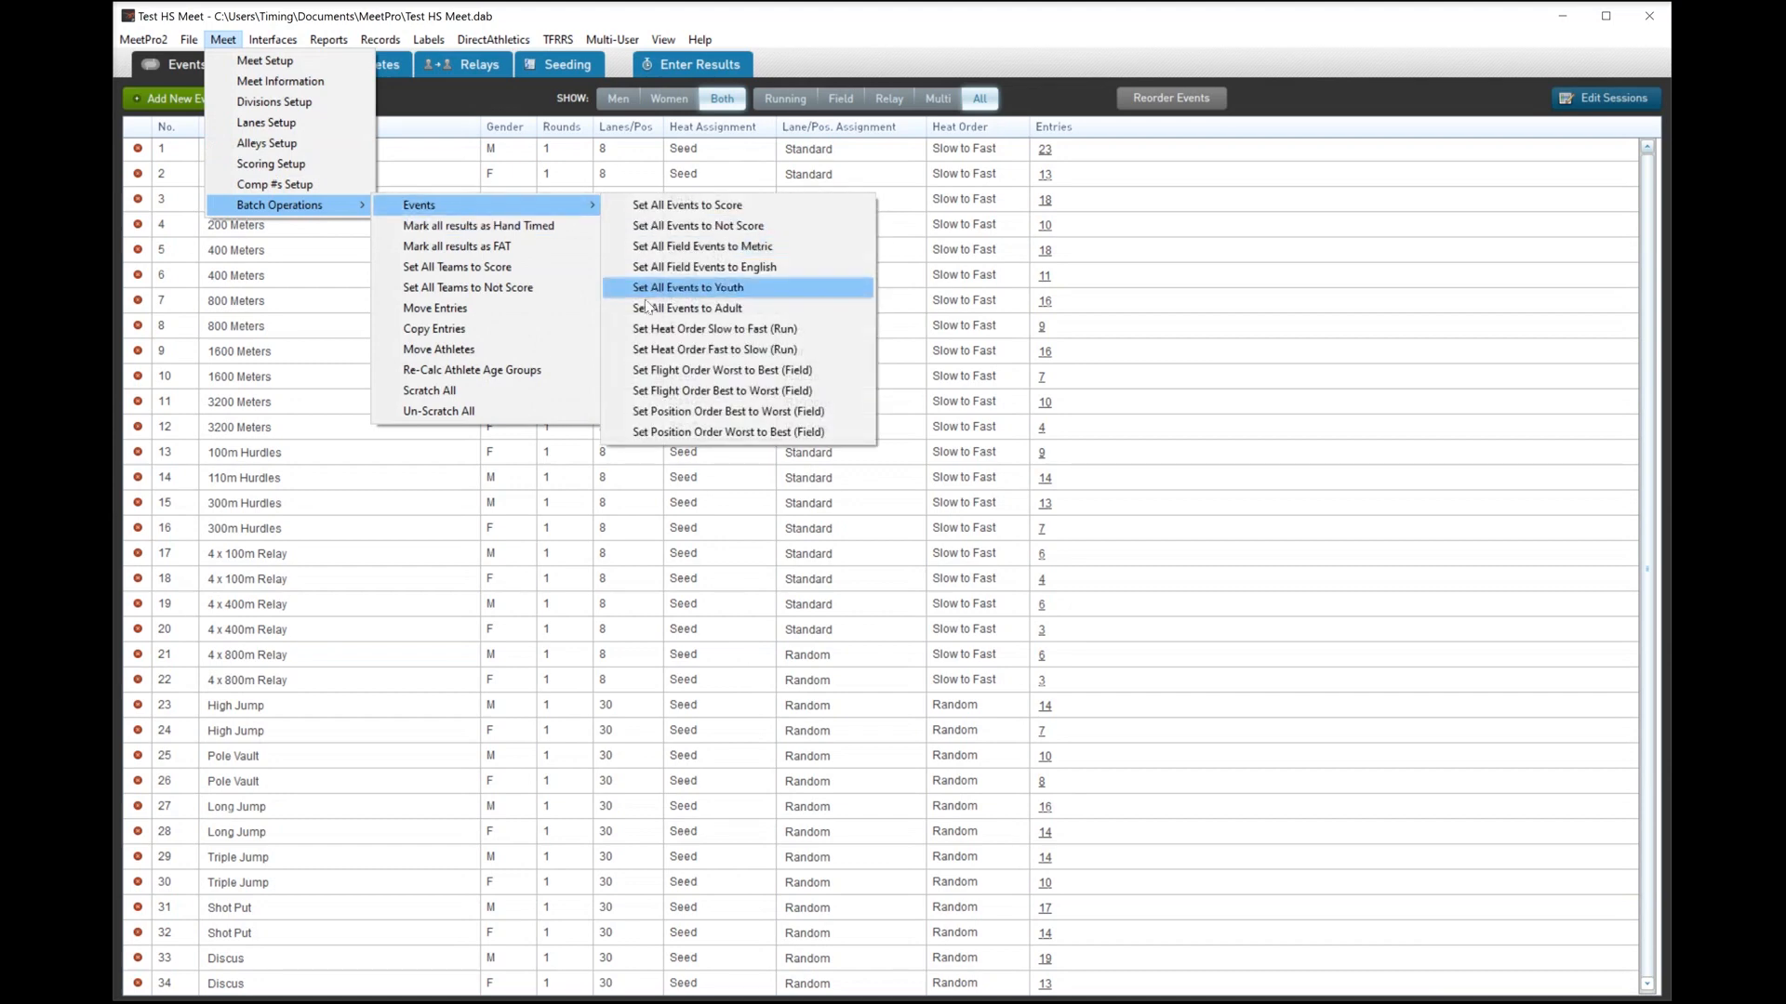
click(691, 432)
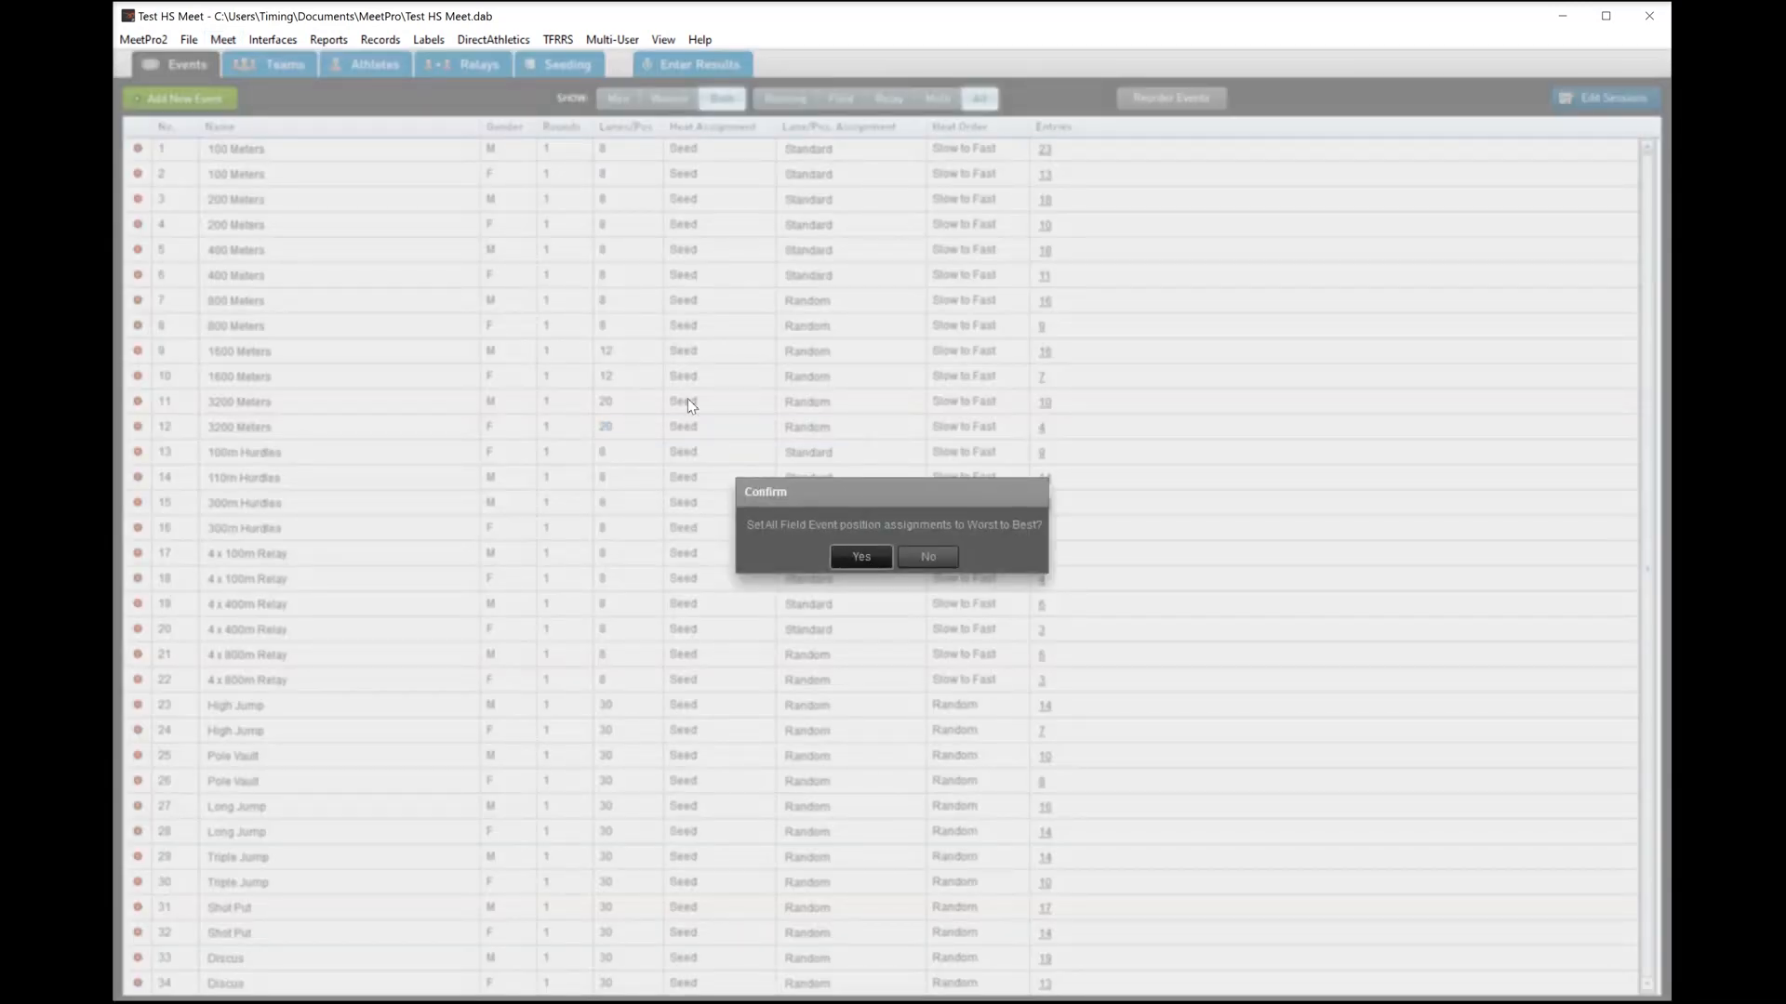
key(Return)
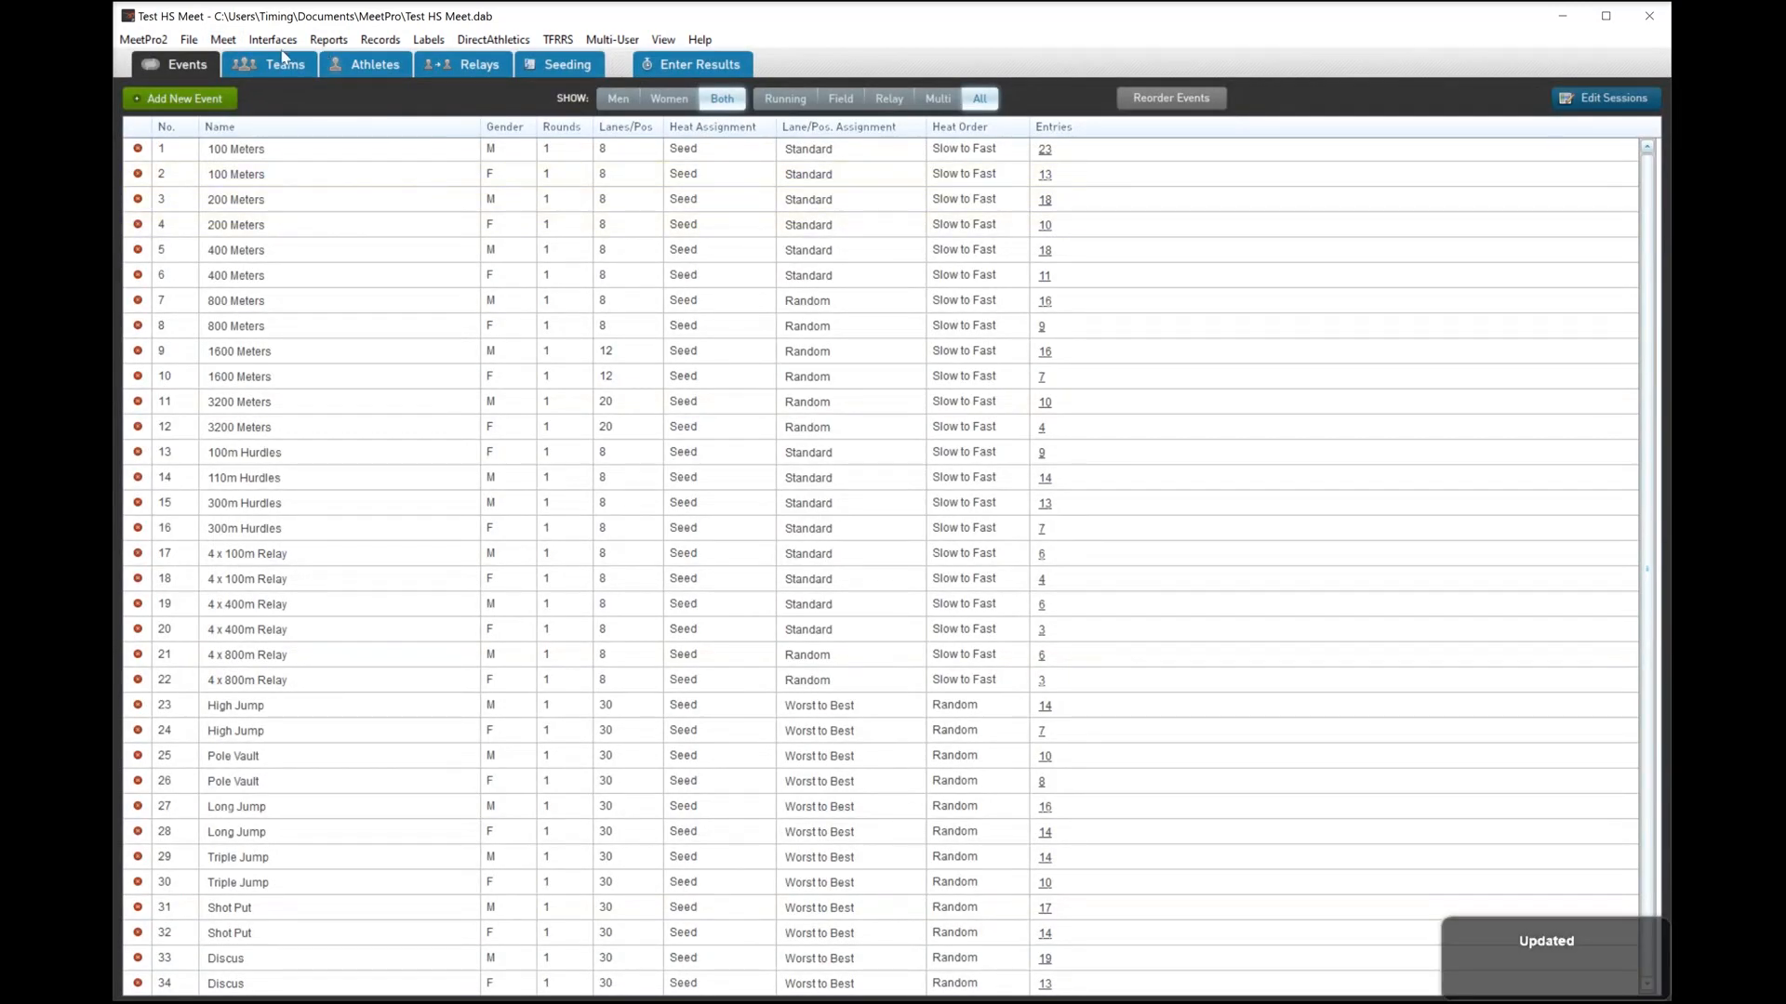
- Batch-set the flight order of all field events to Worst to Best
click(229, 43)
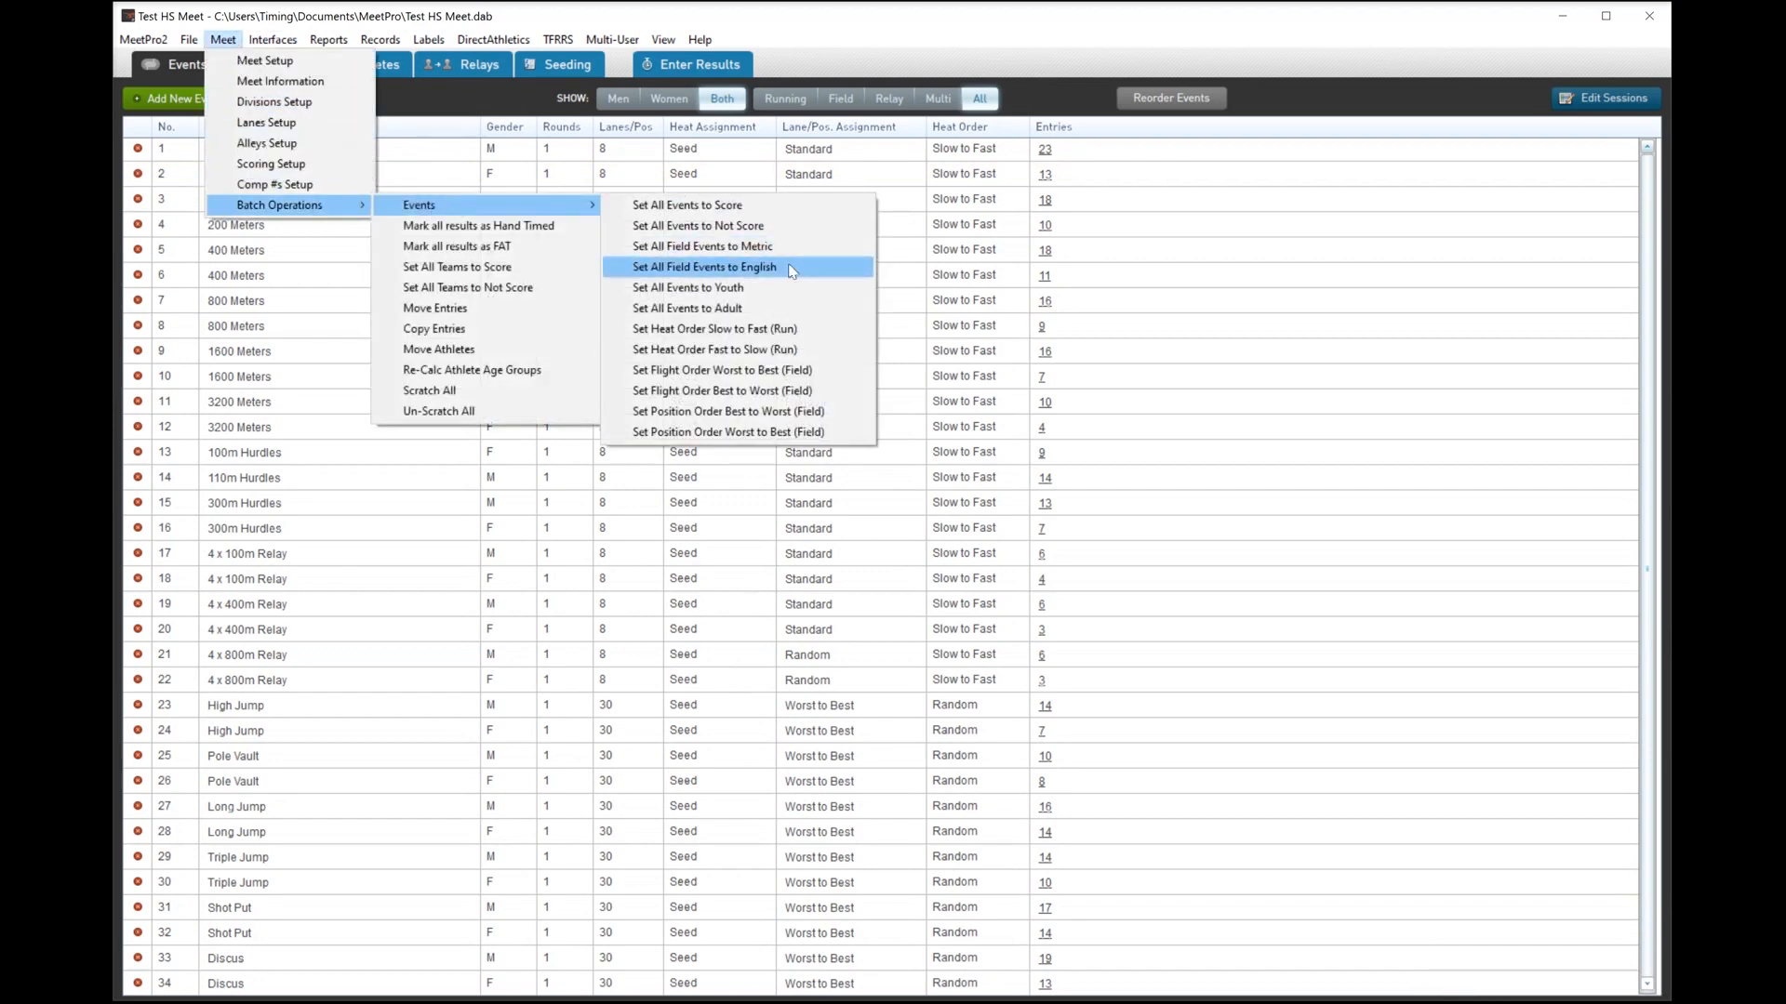
click(793, 371)
click(861, 556)
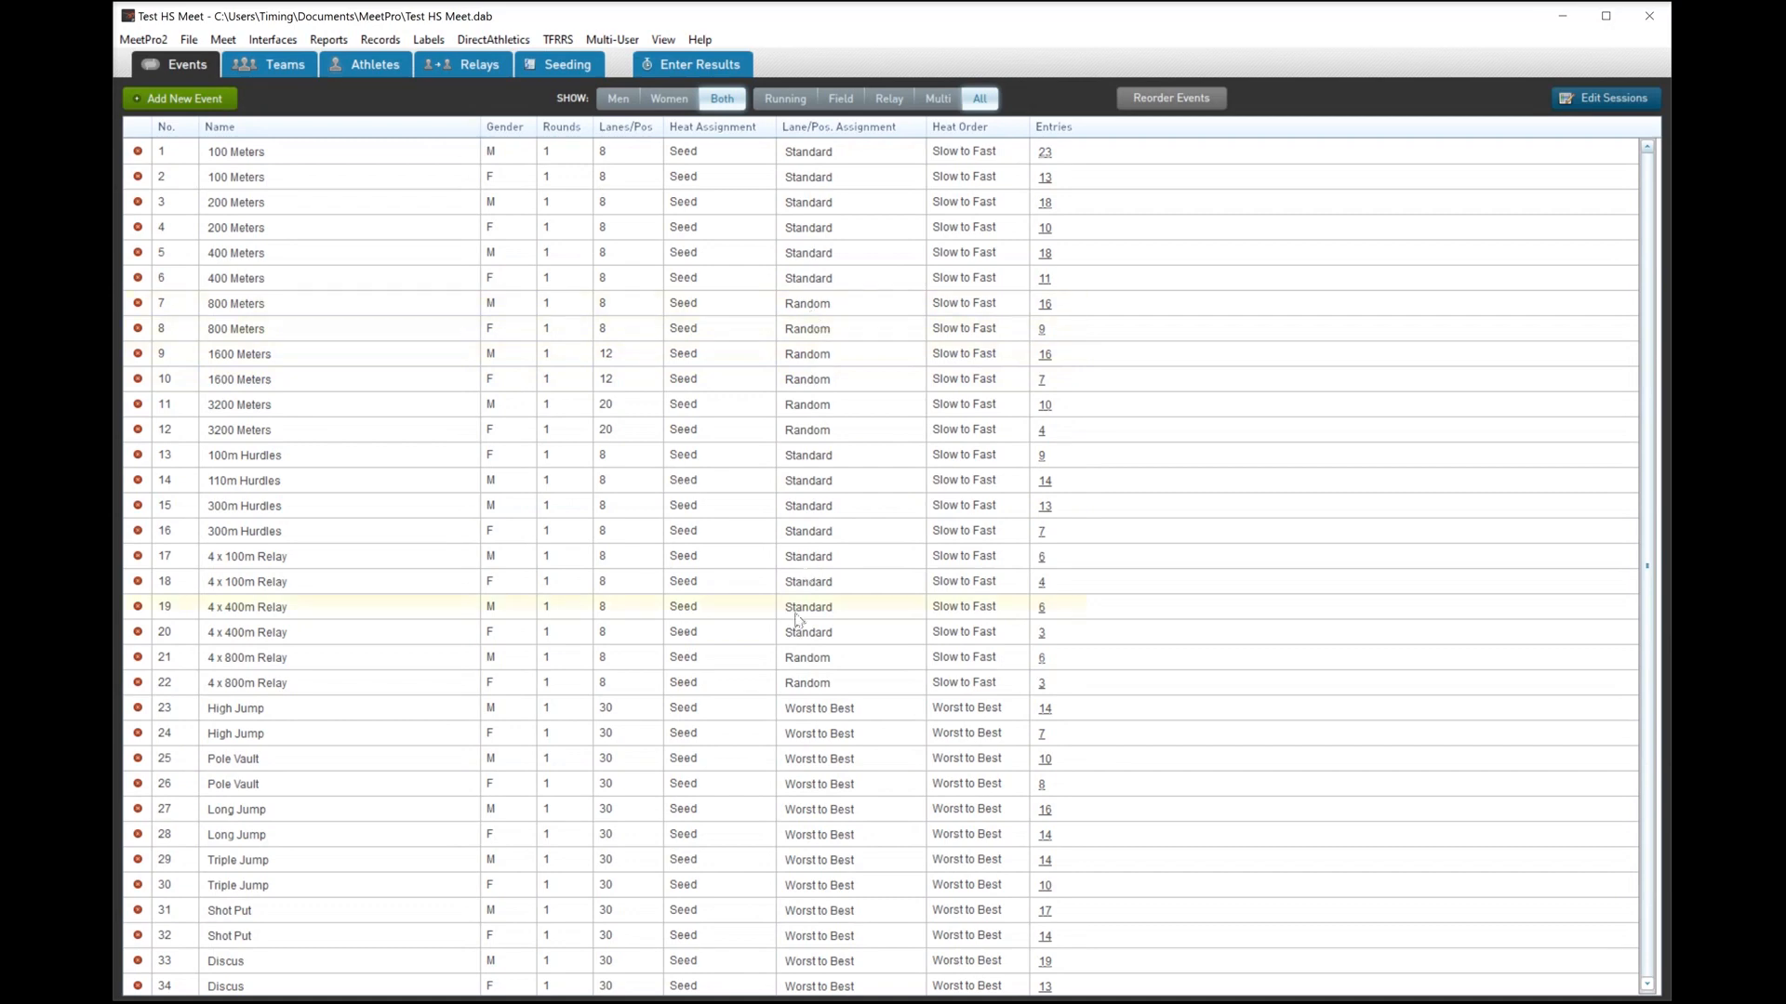
- Set the position assignment of the female and male 4 x 800m Relay events to Waterfall
double_click(798, 686)
click(915, 590)
click(896, 627)
click(863, 791)
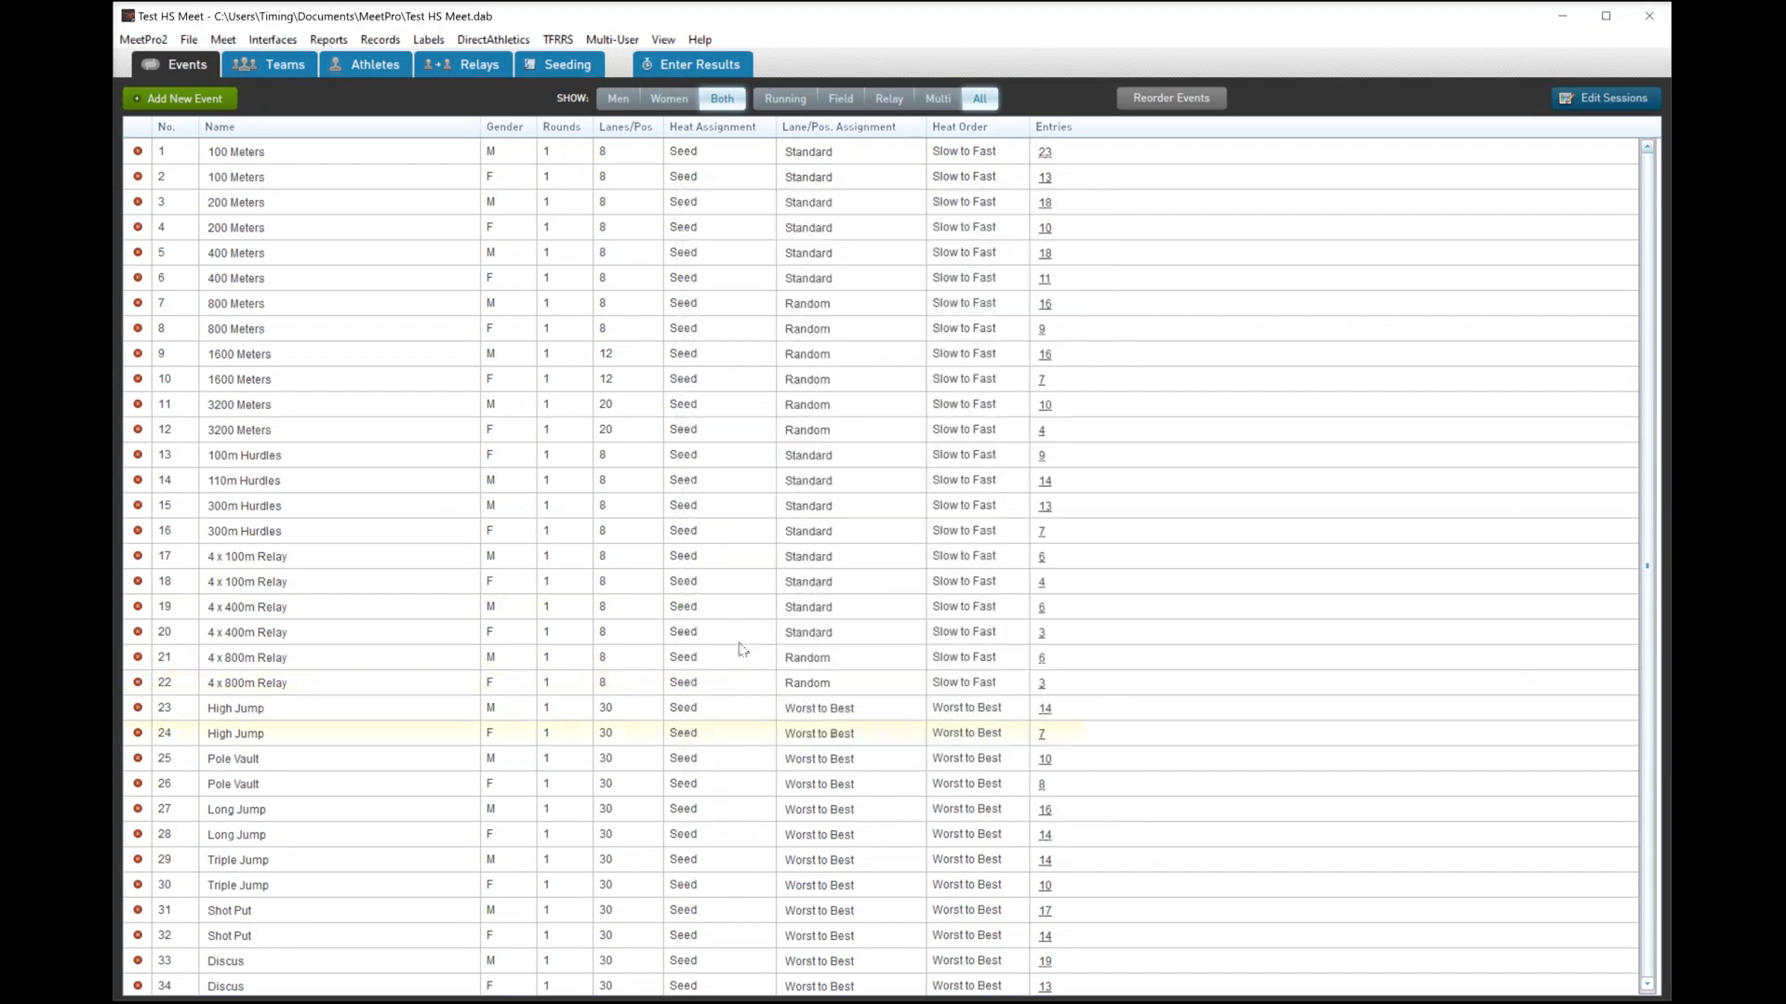
double_click(817, 659)
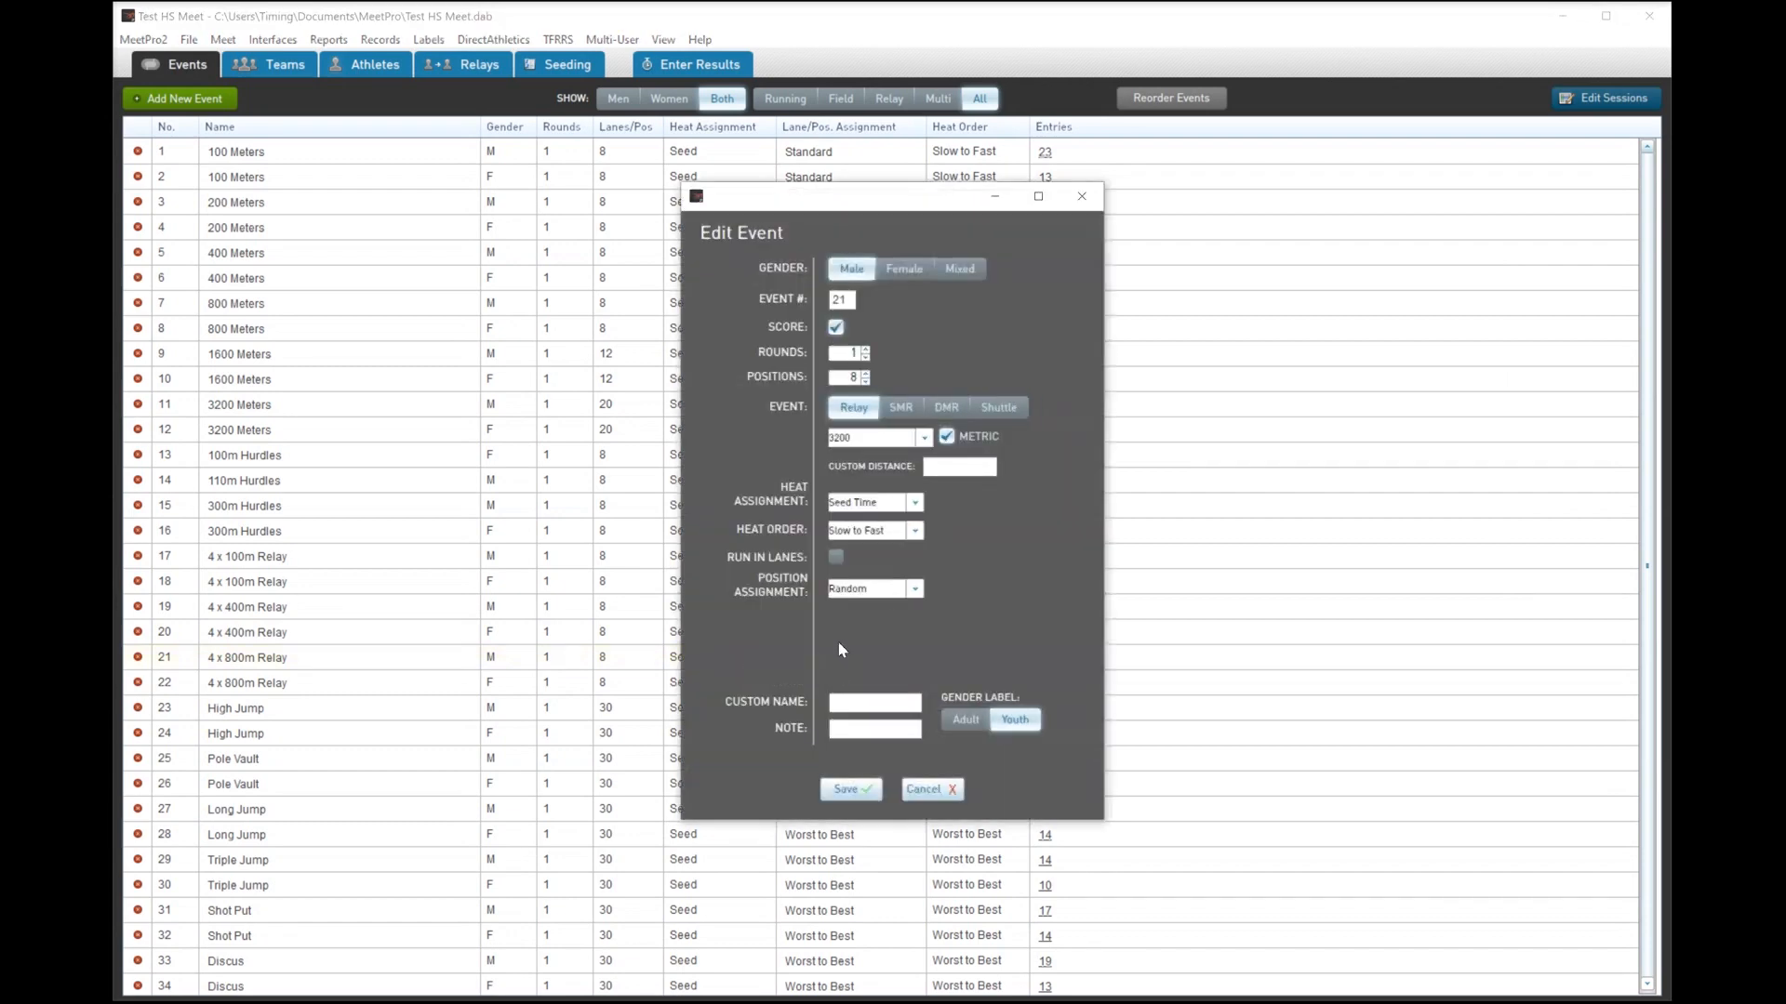
click(915, 589)
click(896, 627)
click(850, 790)
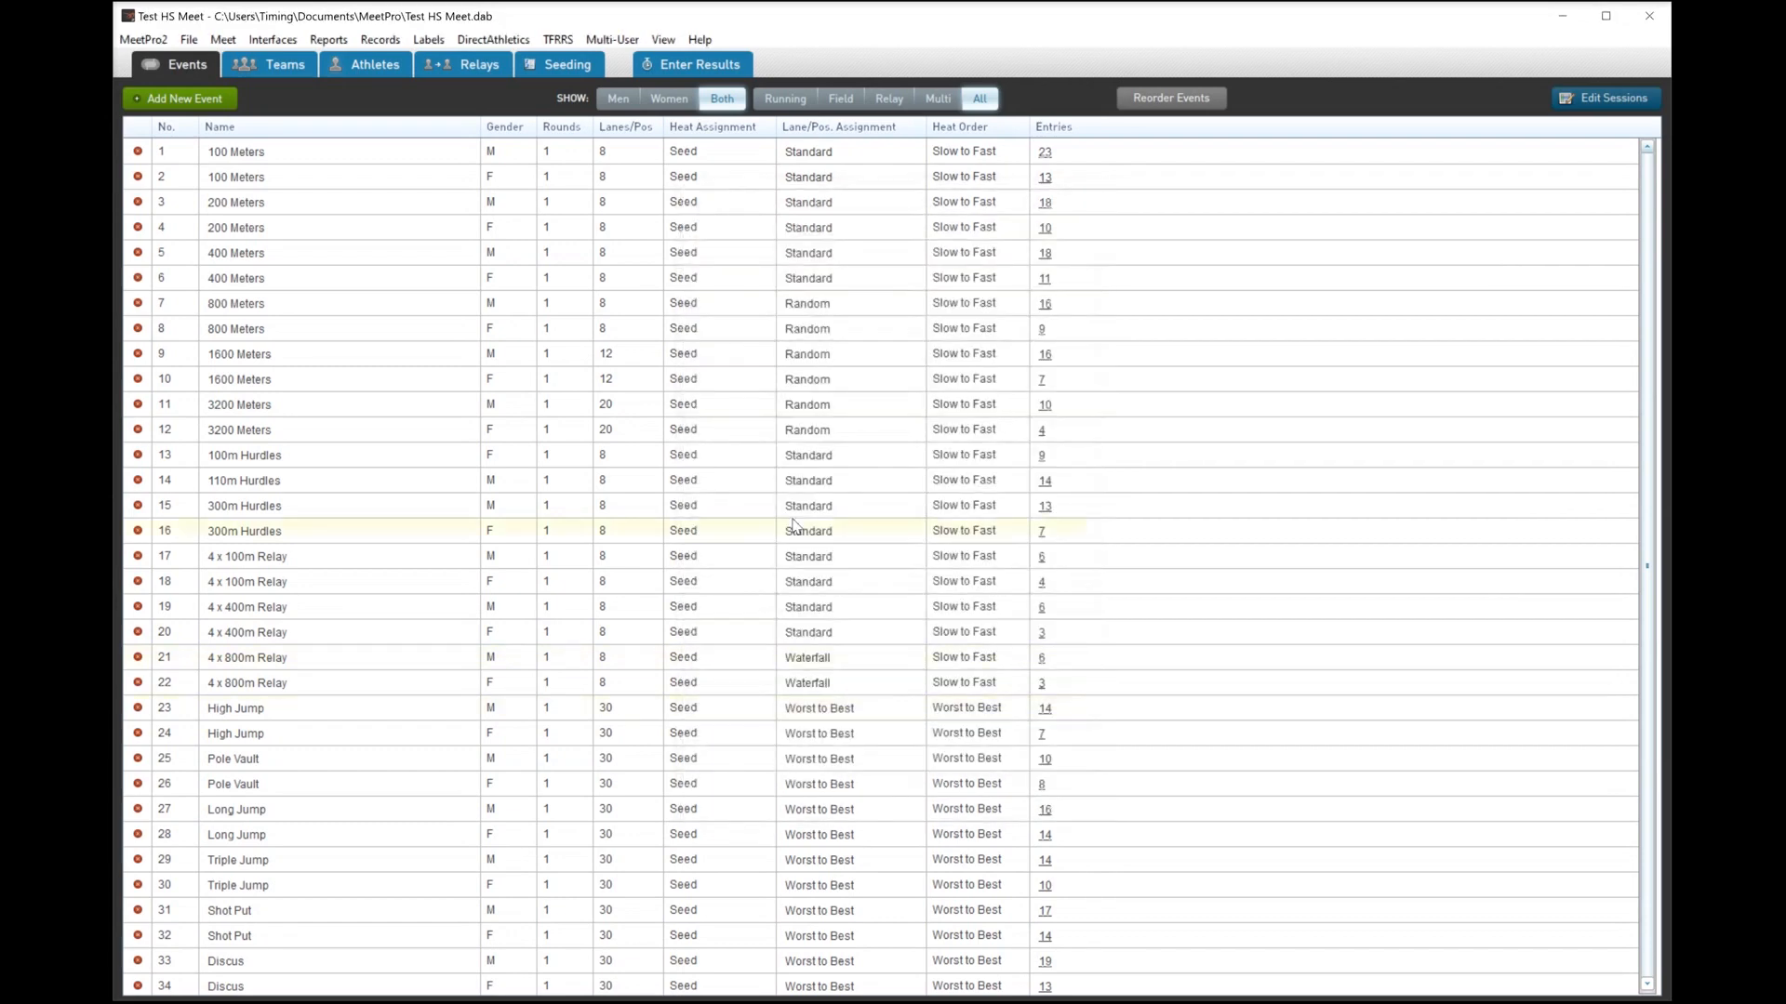
- Set the position assignment of the female 3200 Meters and 1600 Meters events to Waterfall
double_click(810, 433)
click(911, 589)
click(900, 623)
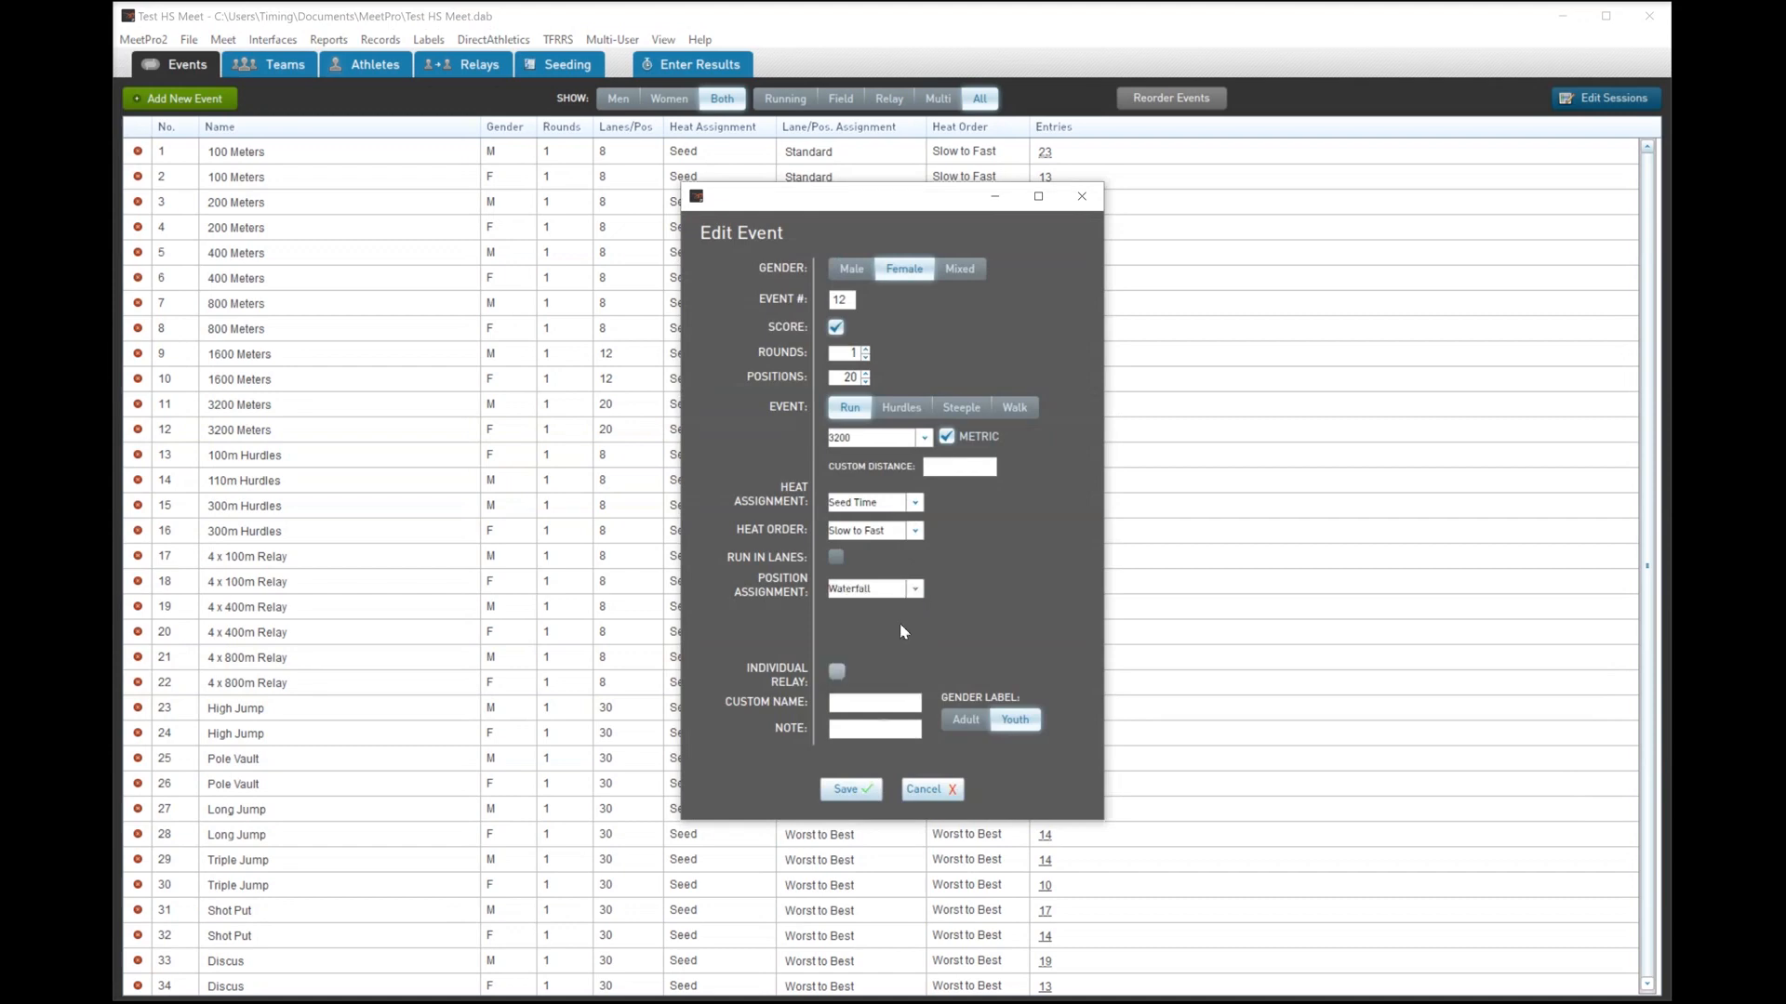
click(850, 789)
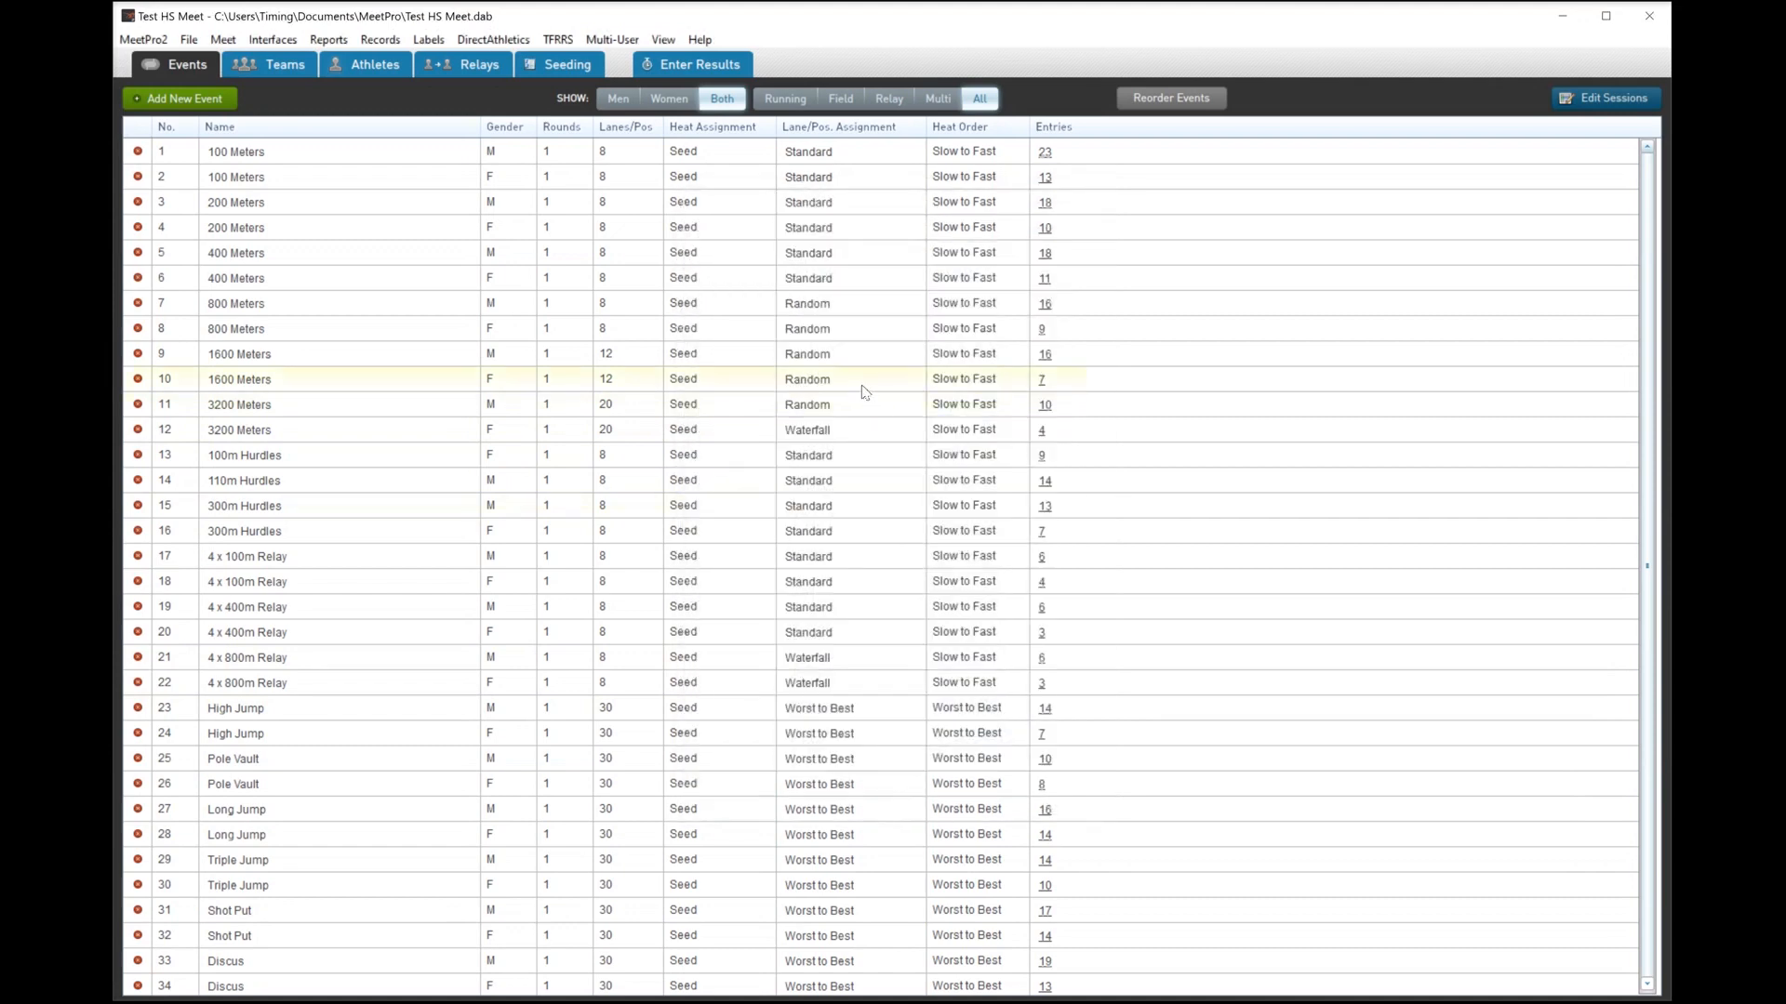
double_click(864, 391)
click(915, 589)
click(870, 623)
click(859, 786)
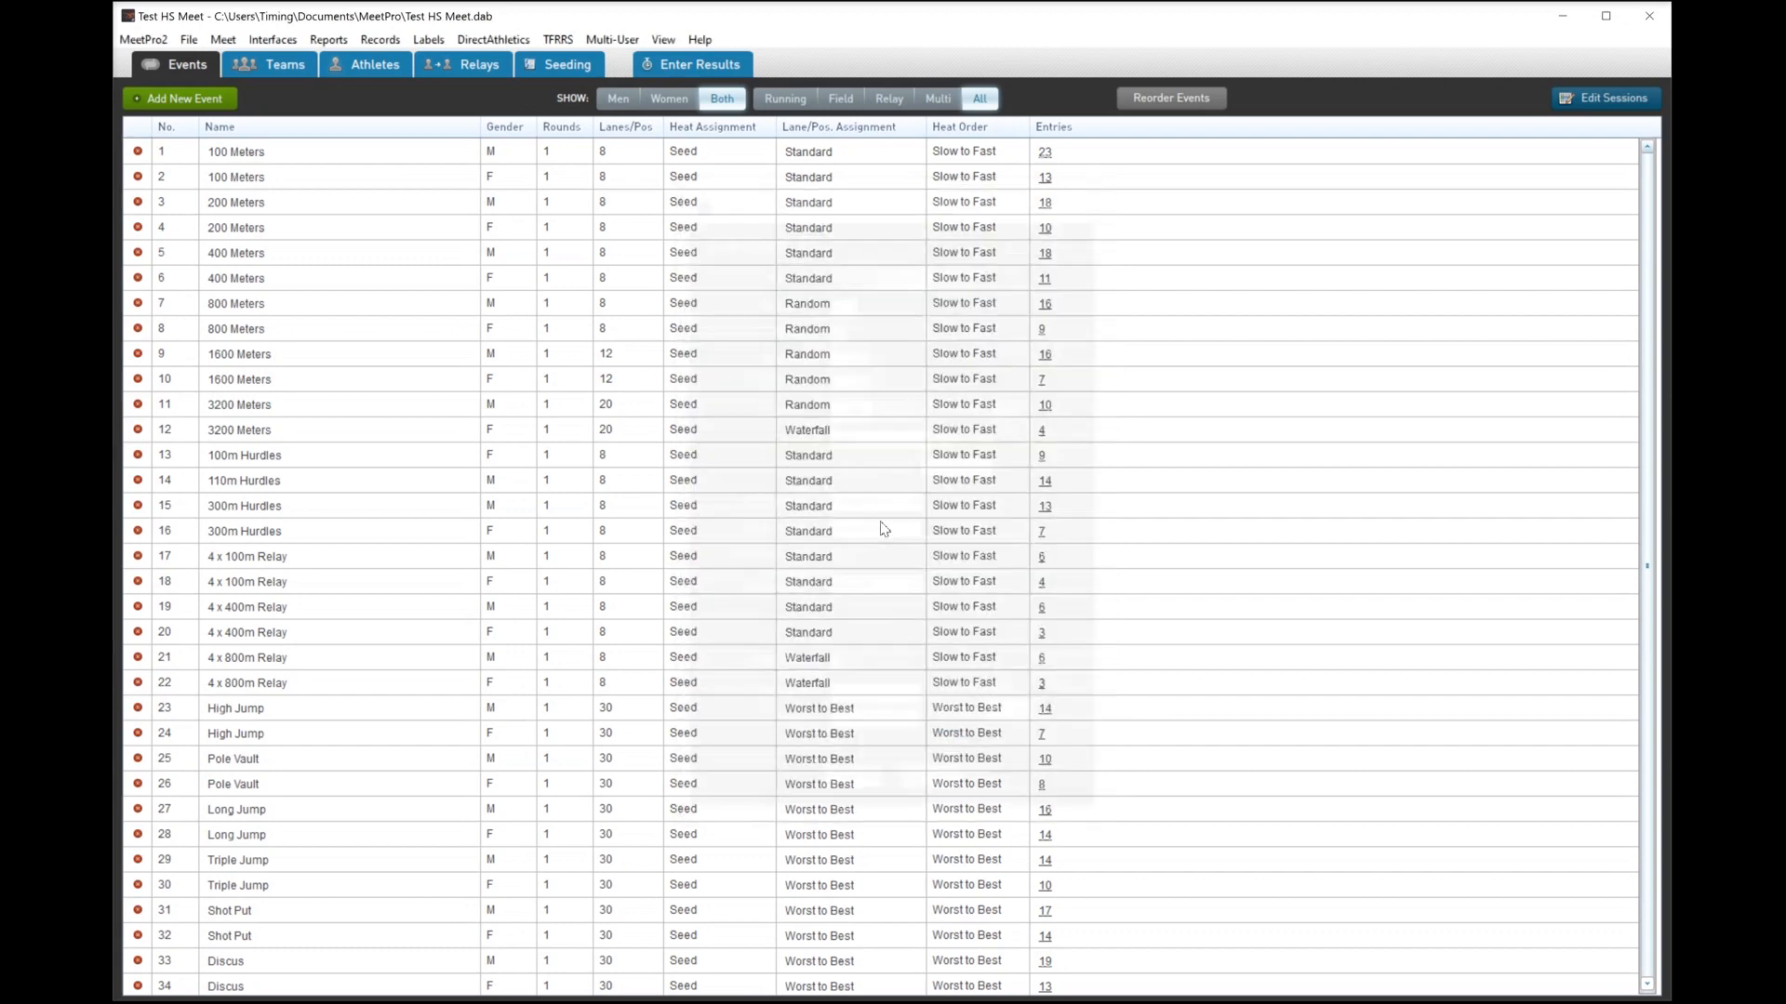
- Set the position assignment of the male 3200 Meters and 1600 Meters events to Waterfall
double_click(836, 412)
click(915, 588)
click(889, 640)
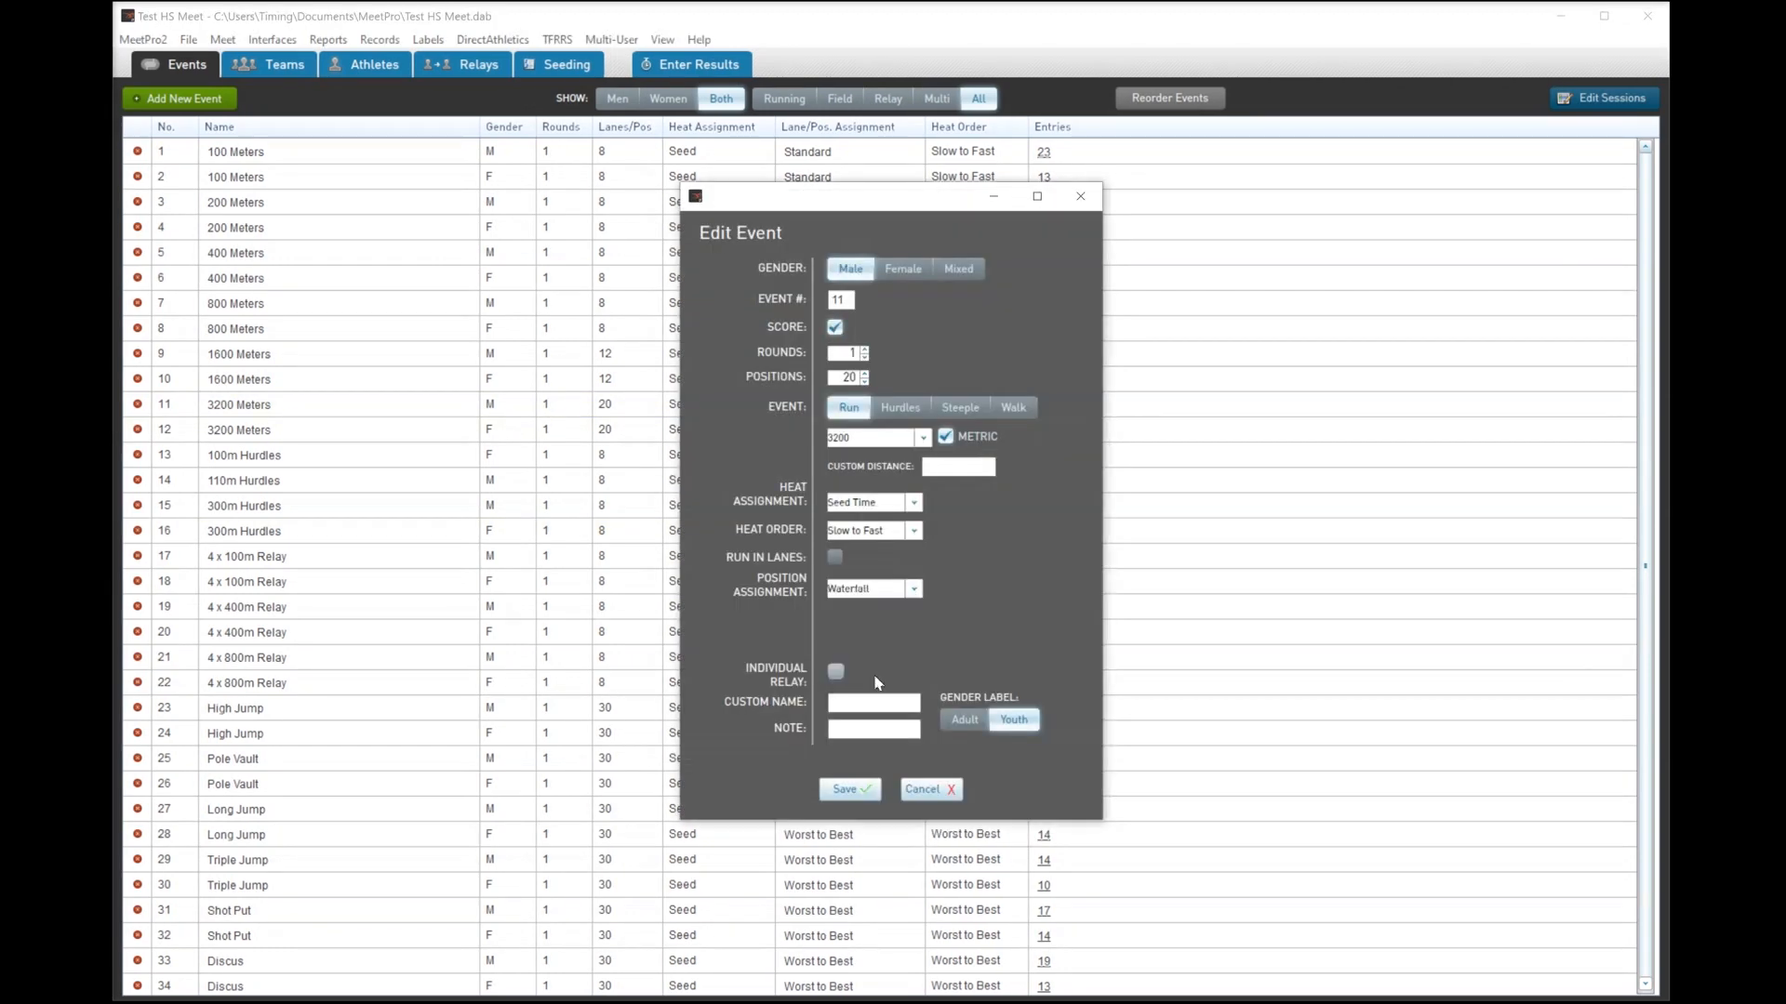
click(848, 790)
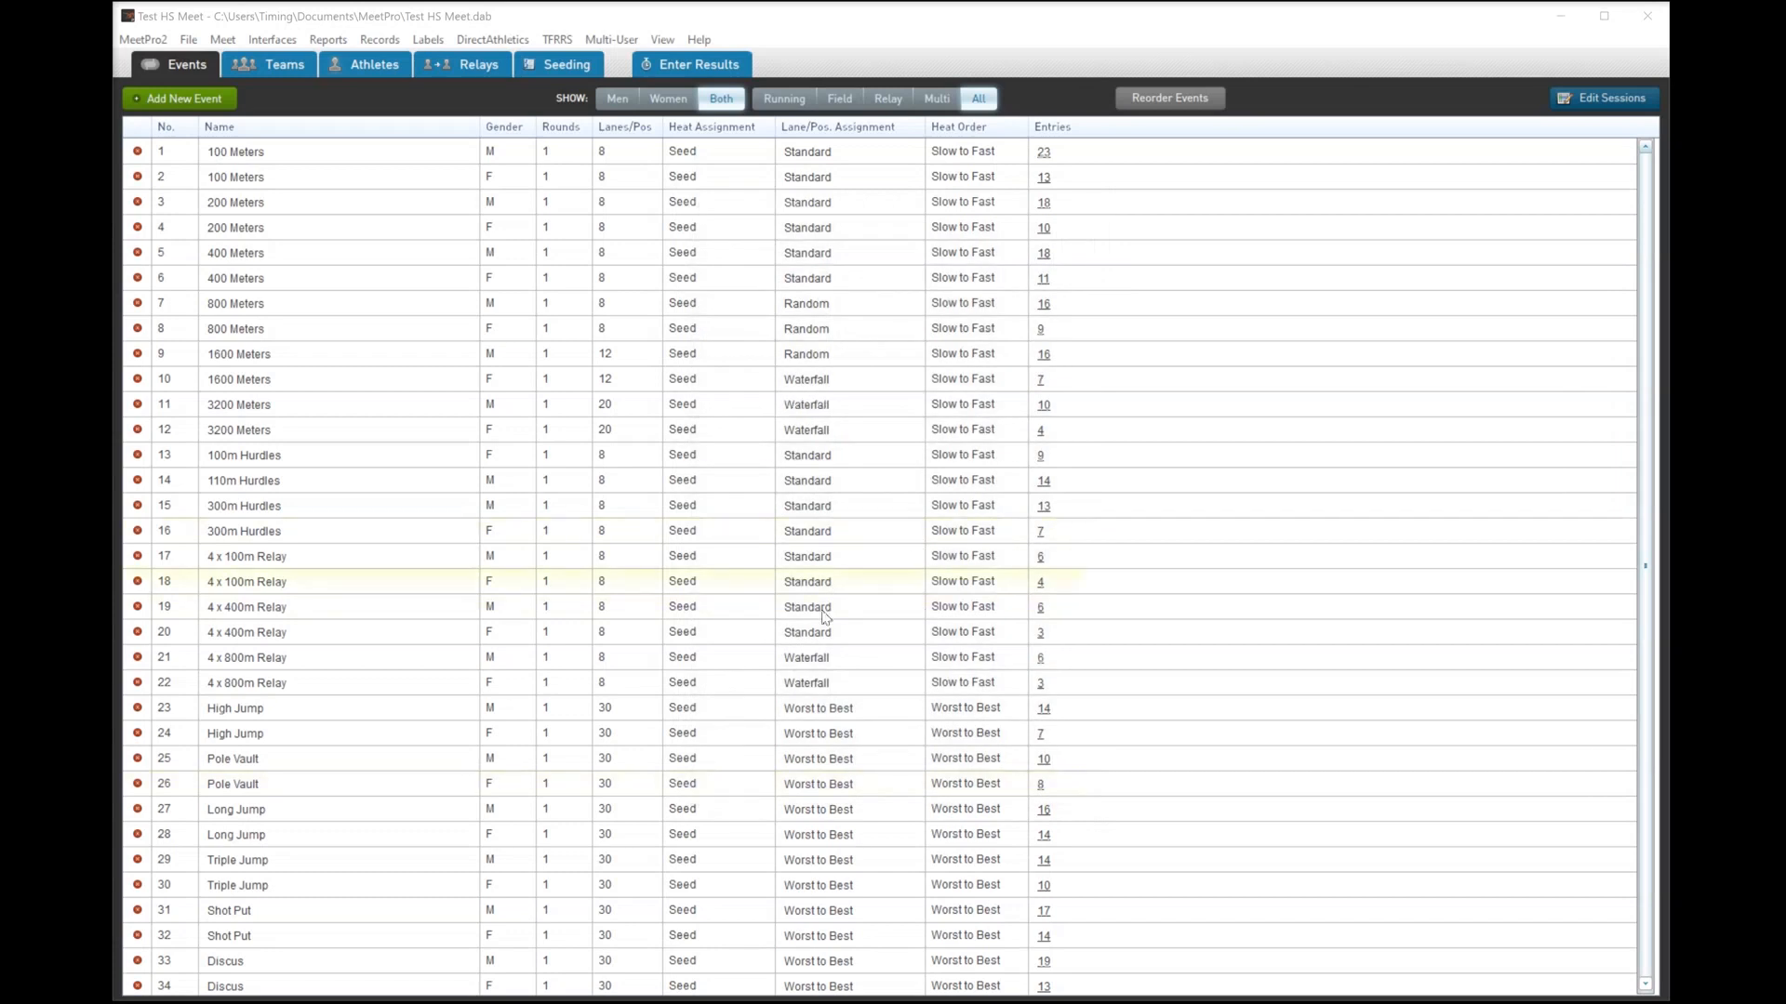
double_click(816, 357)
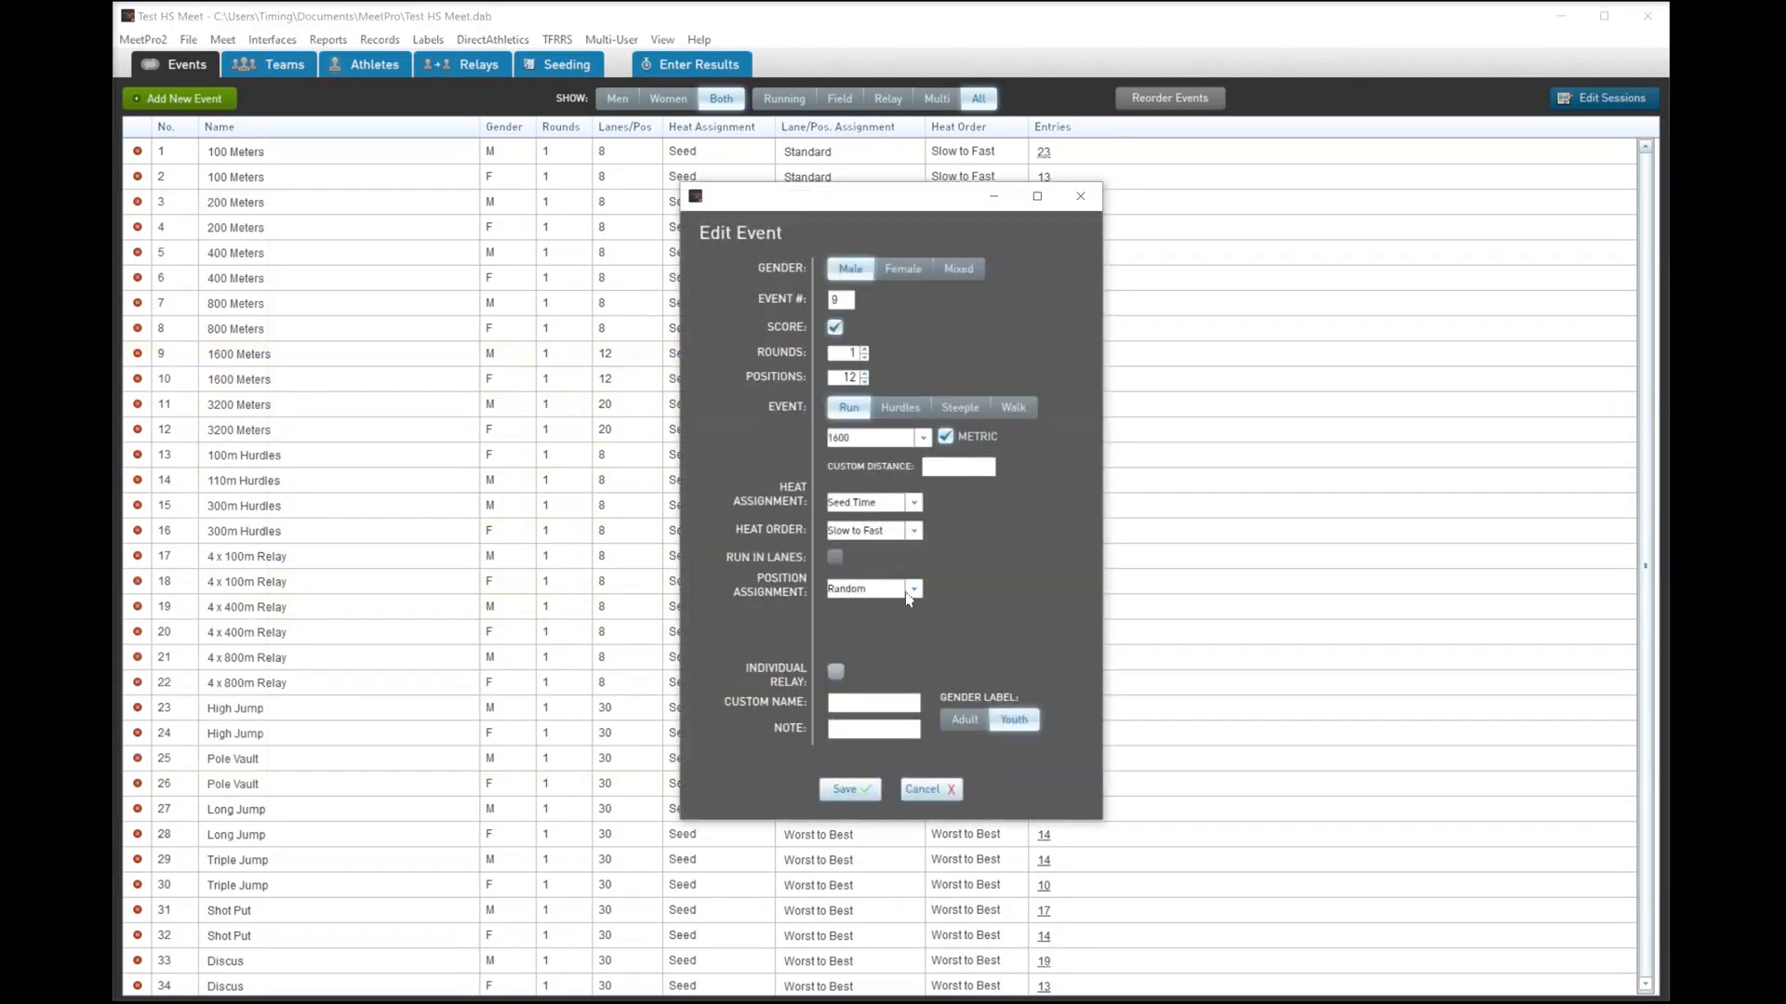
click(912, 590)
click(879, 630)
click(843, 791)
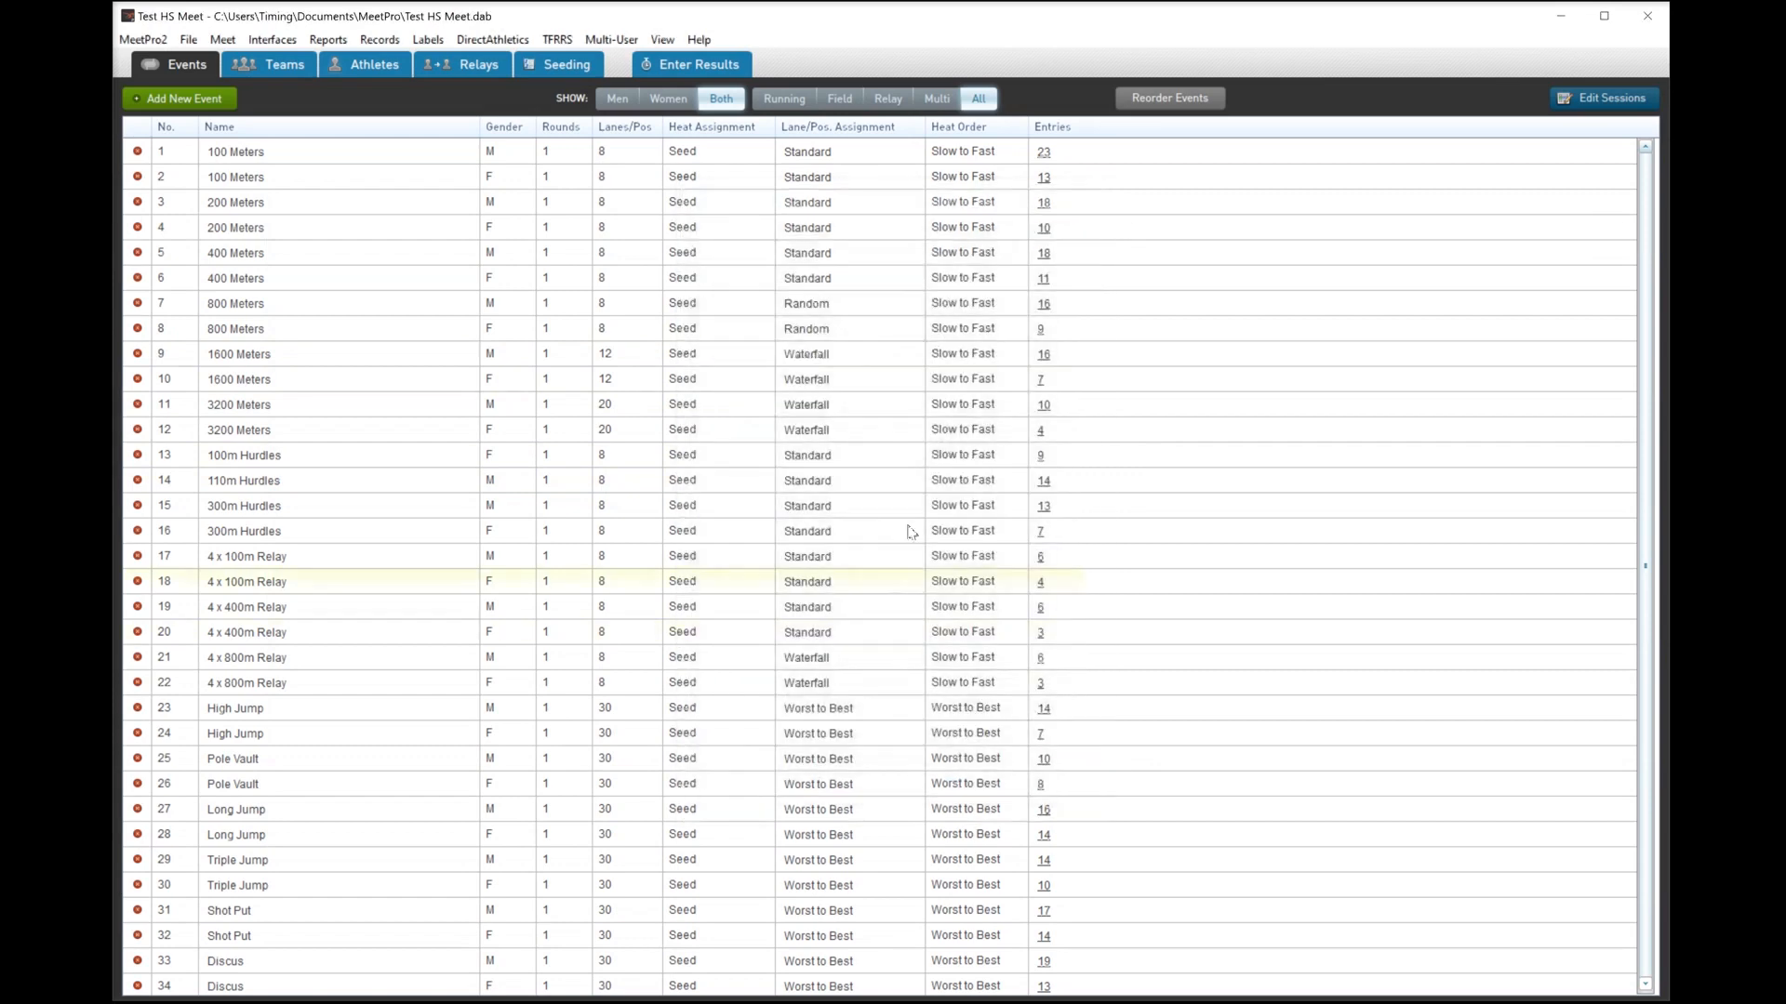
- Set the position assignment of the female and male 800 Meters events to Waterfall
double_click(849, 337)
click(915, 596)
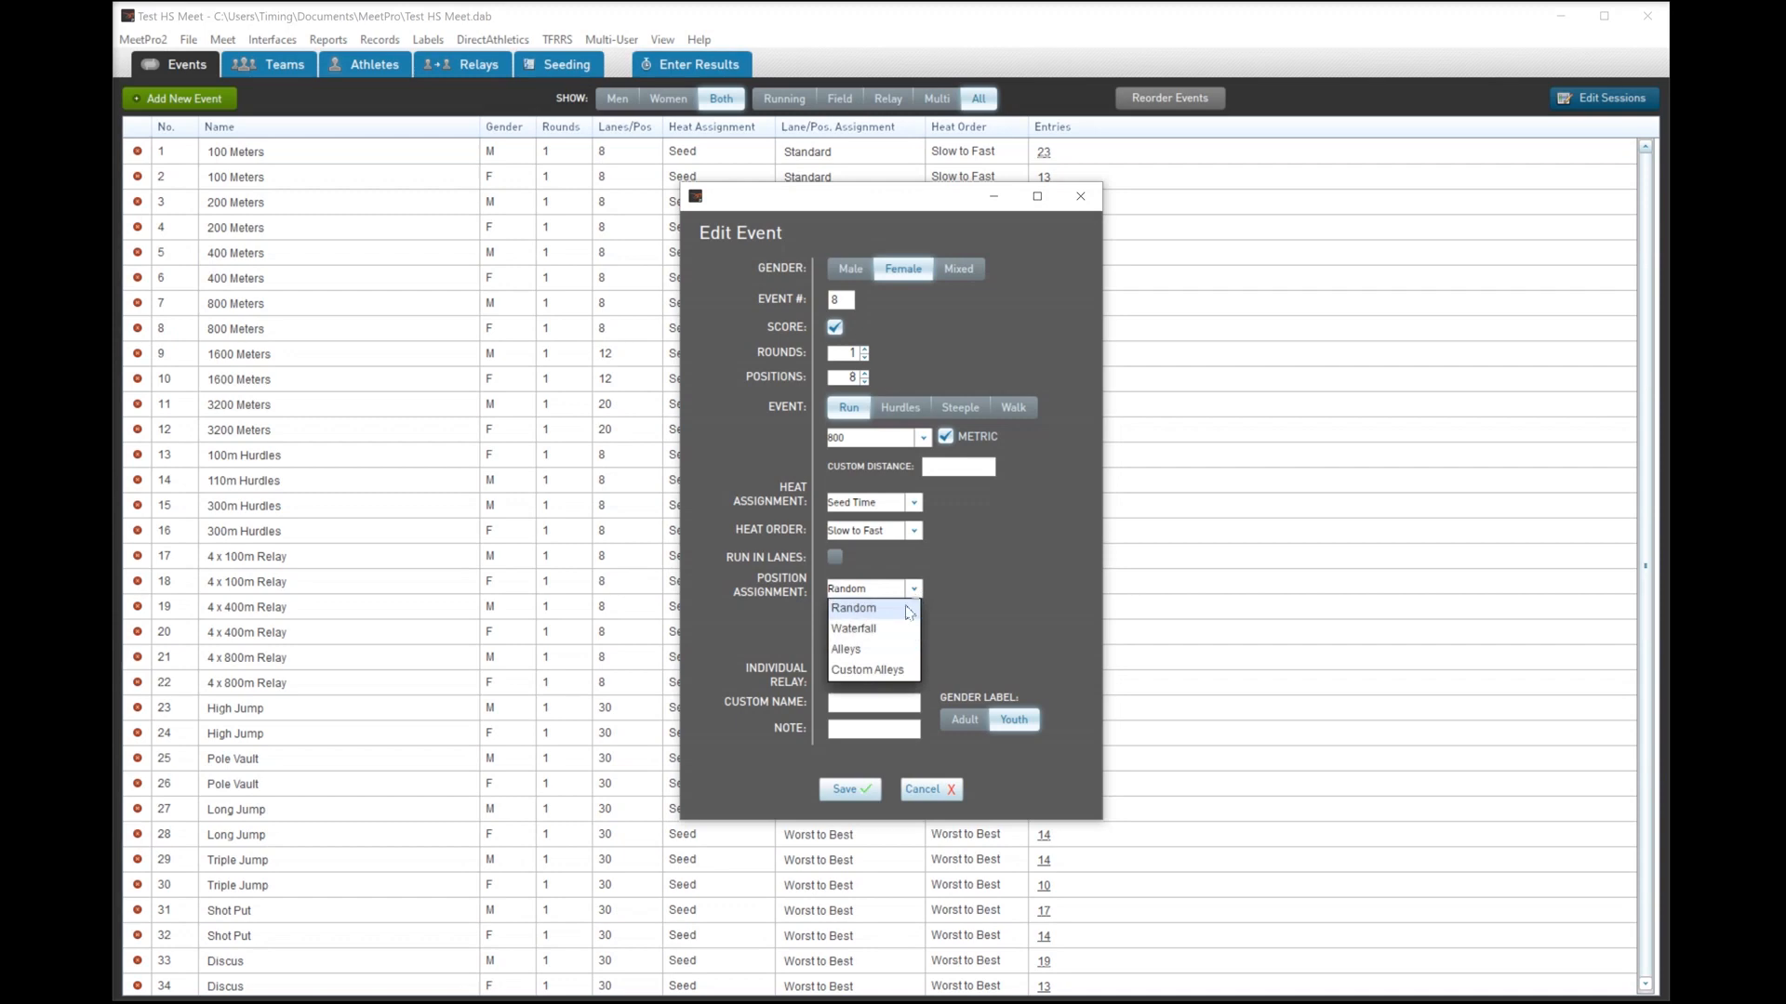
click(894, 630)
click(854, 790)
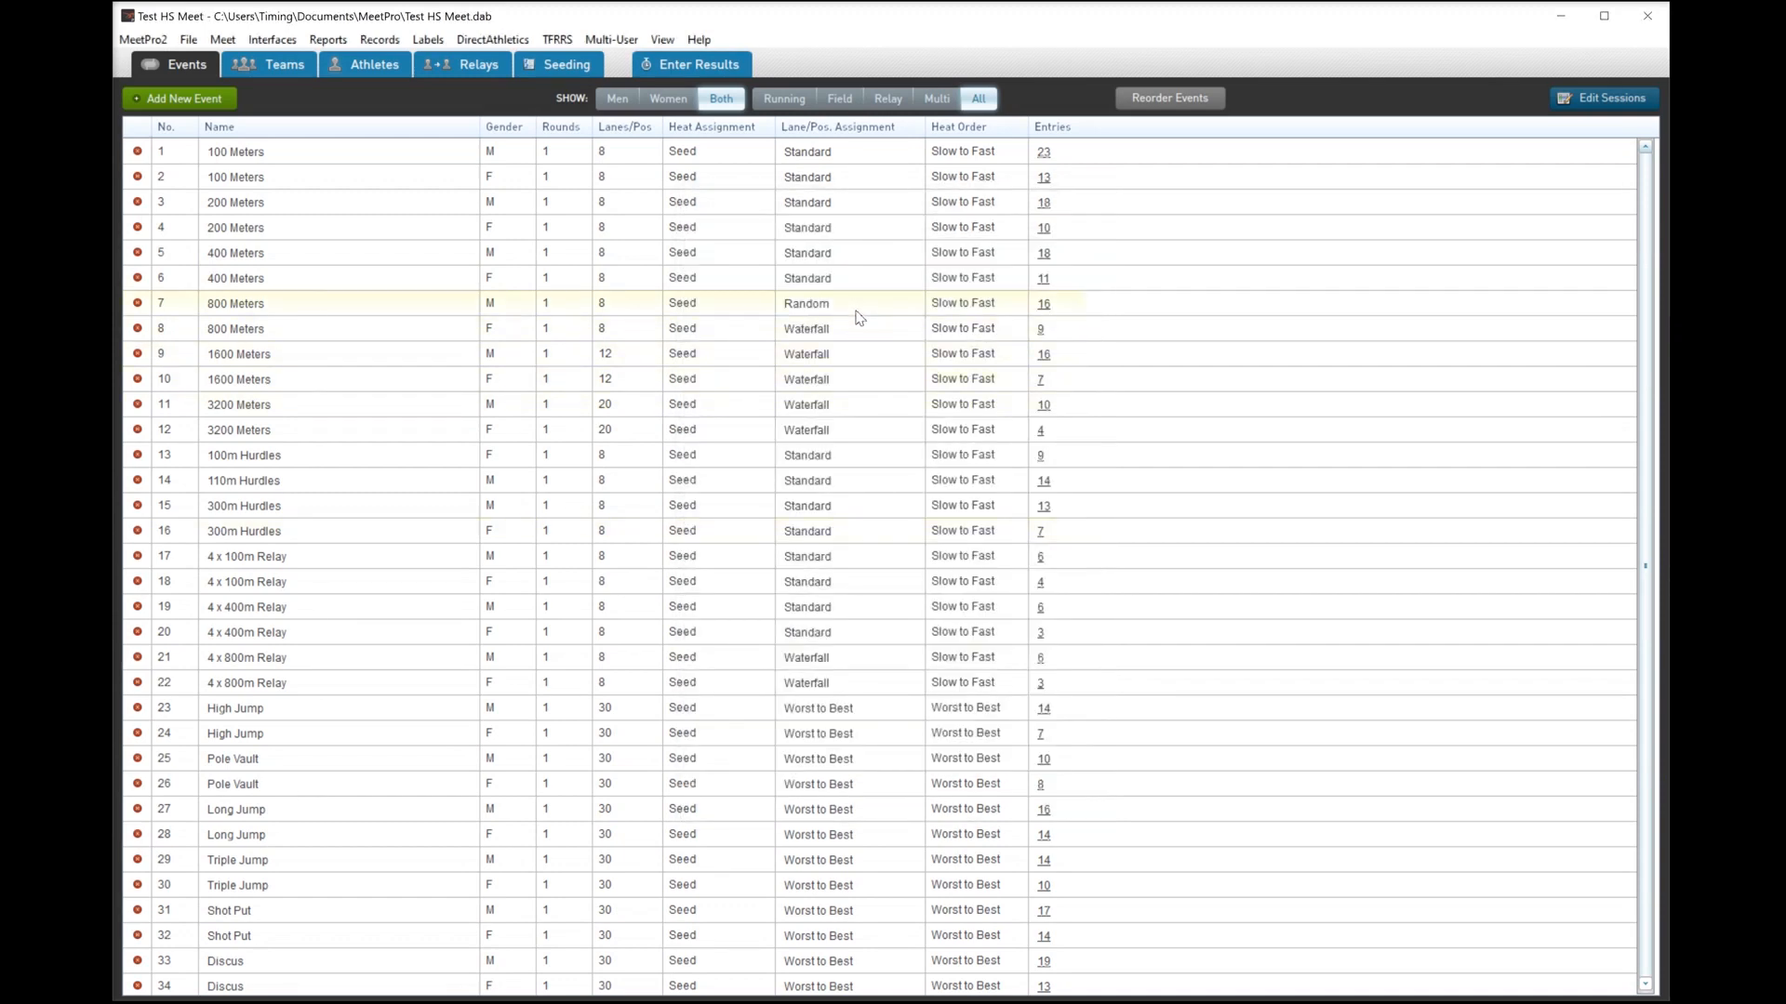
double_click(856, 312)
click(913, 590)
click(898, 629)
click(864, 791)
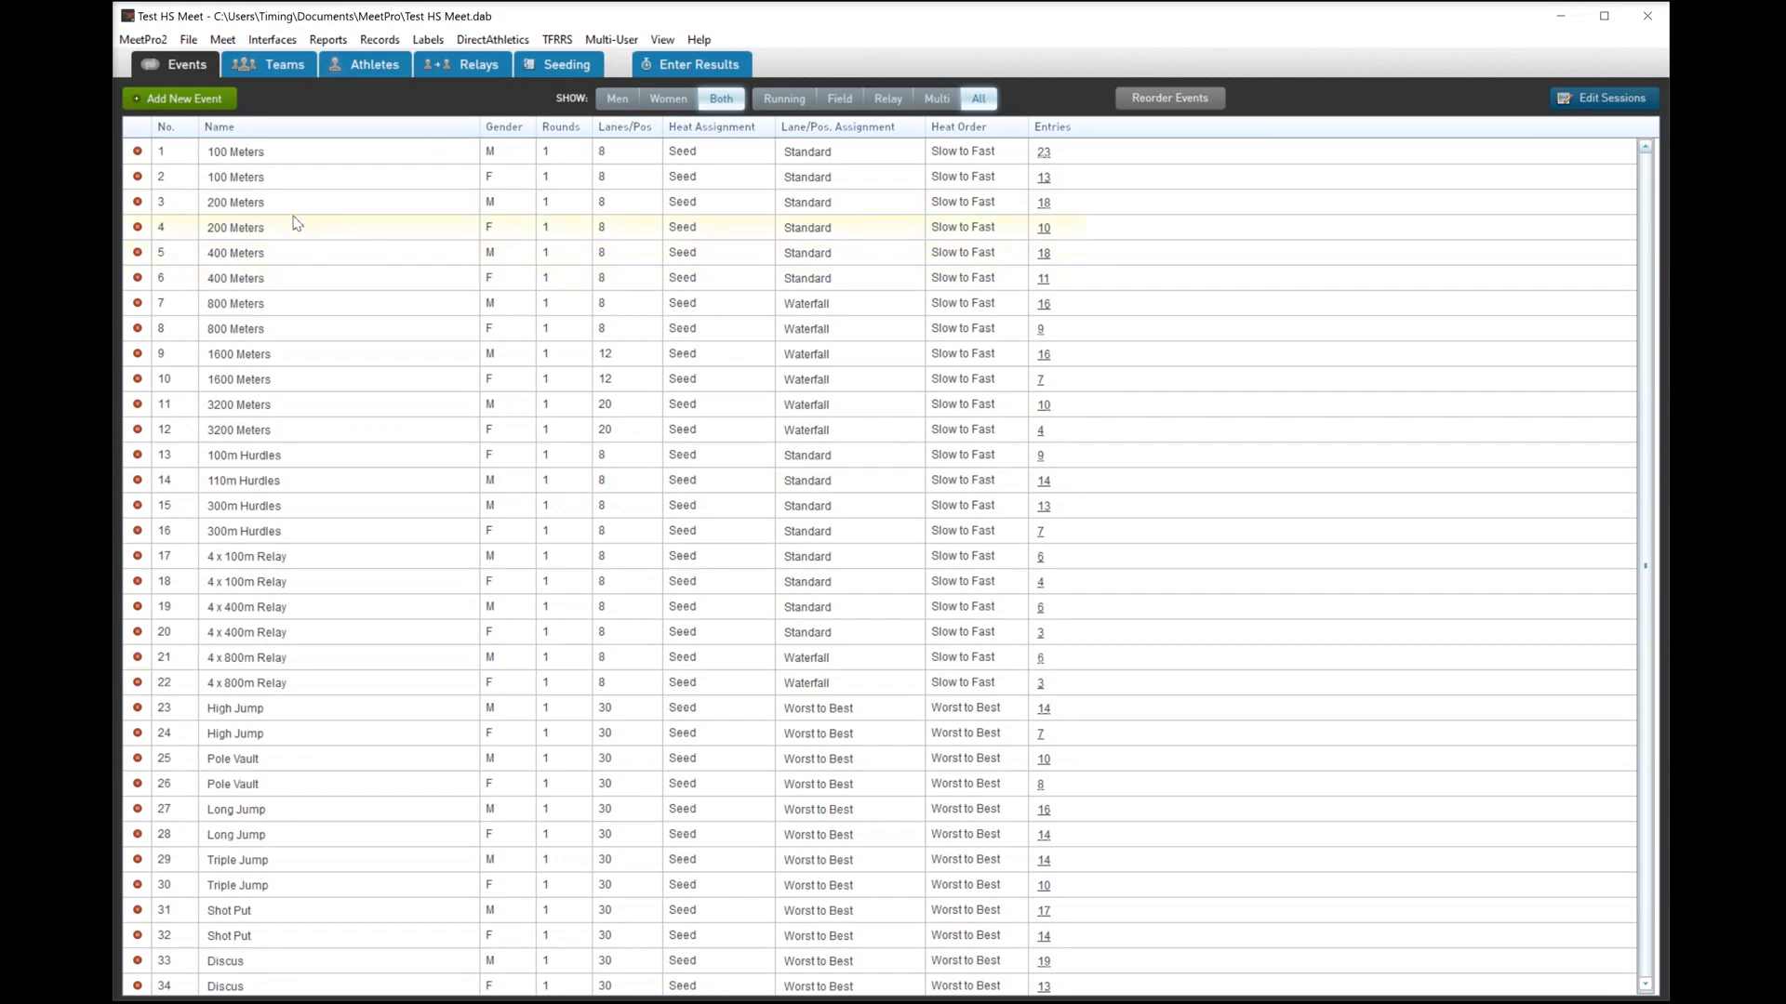
- Assign competitor numbers, unique per meet, to all men and women alphabetically by team, starting at 1
scroll(291, 410, down, 2)
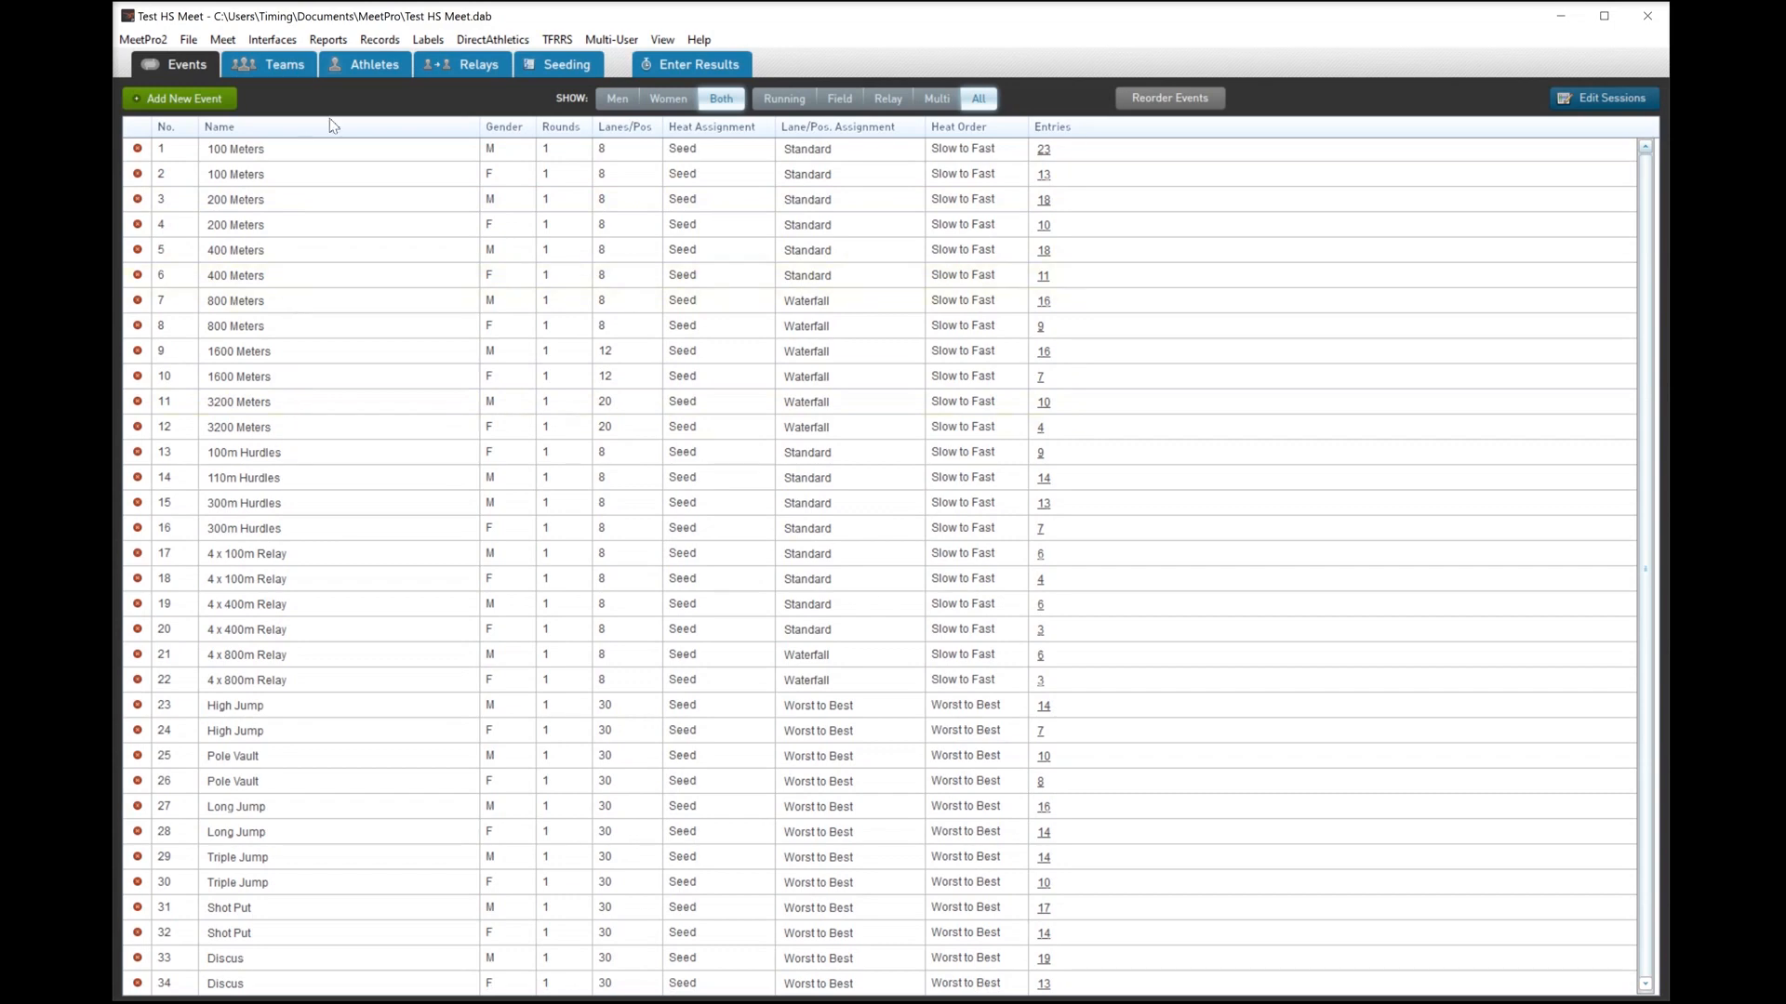
click(285, 67)
click(340, 65)
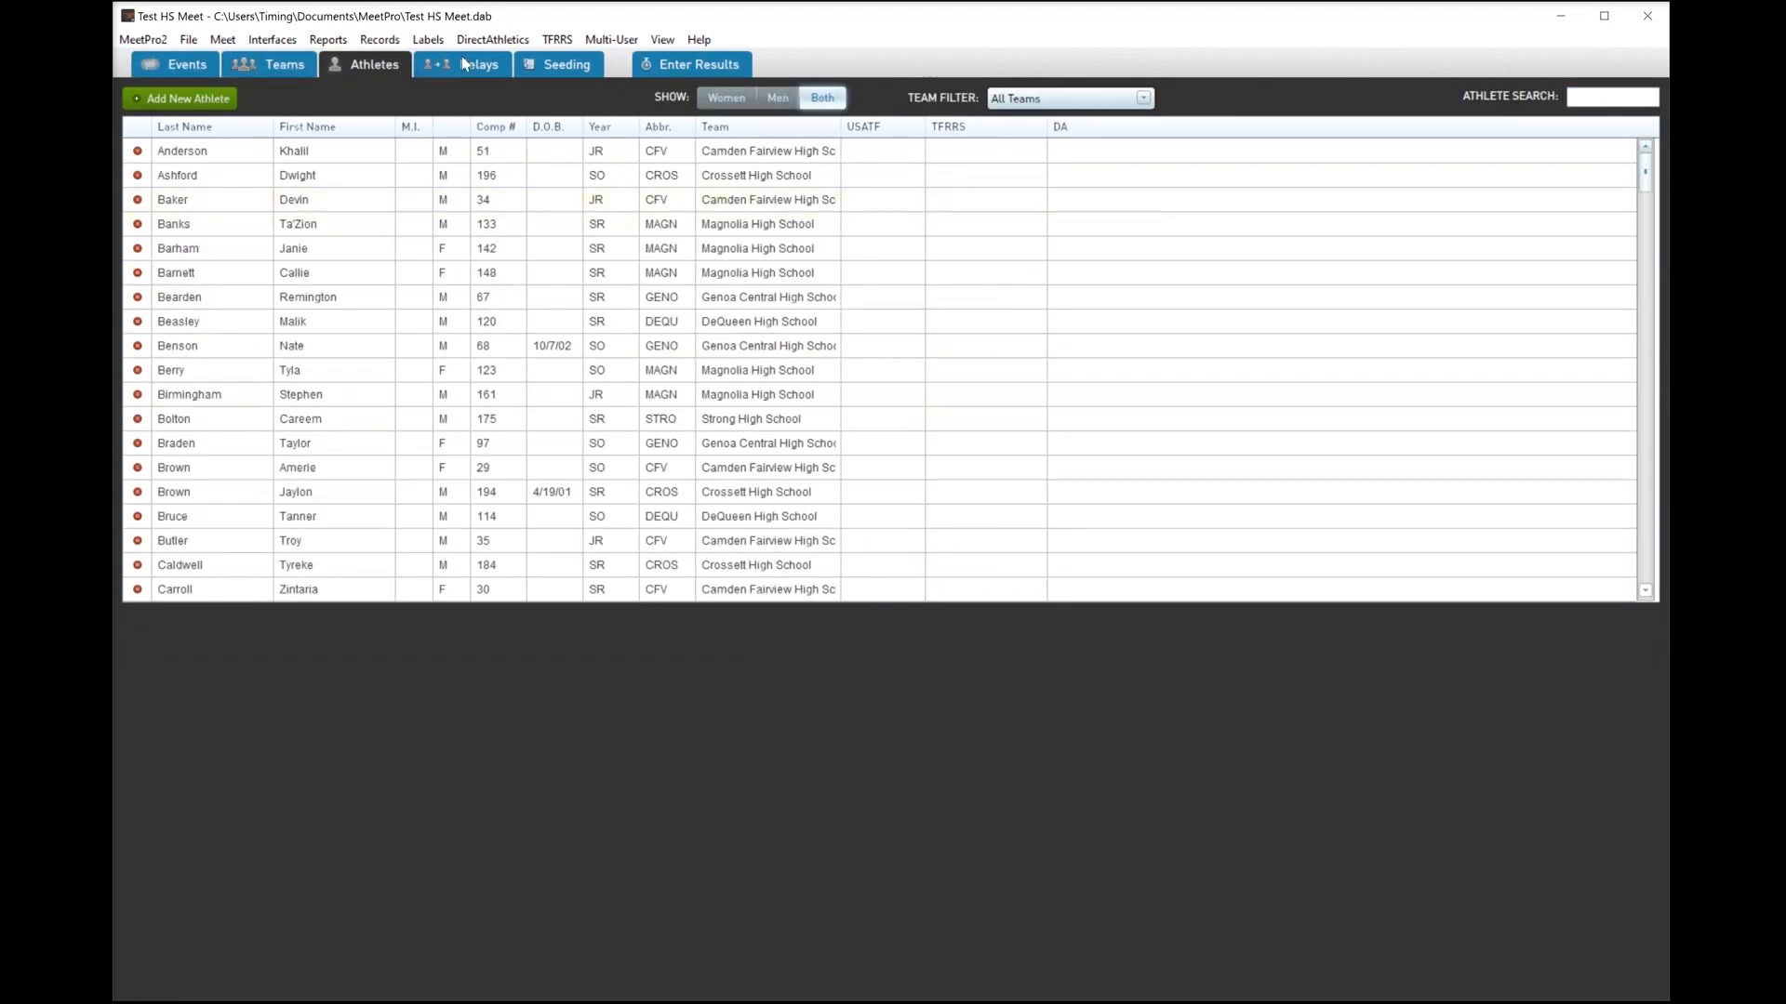
click(237, 41)
click(279, 191)
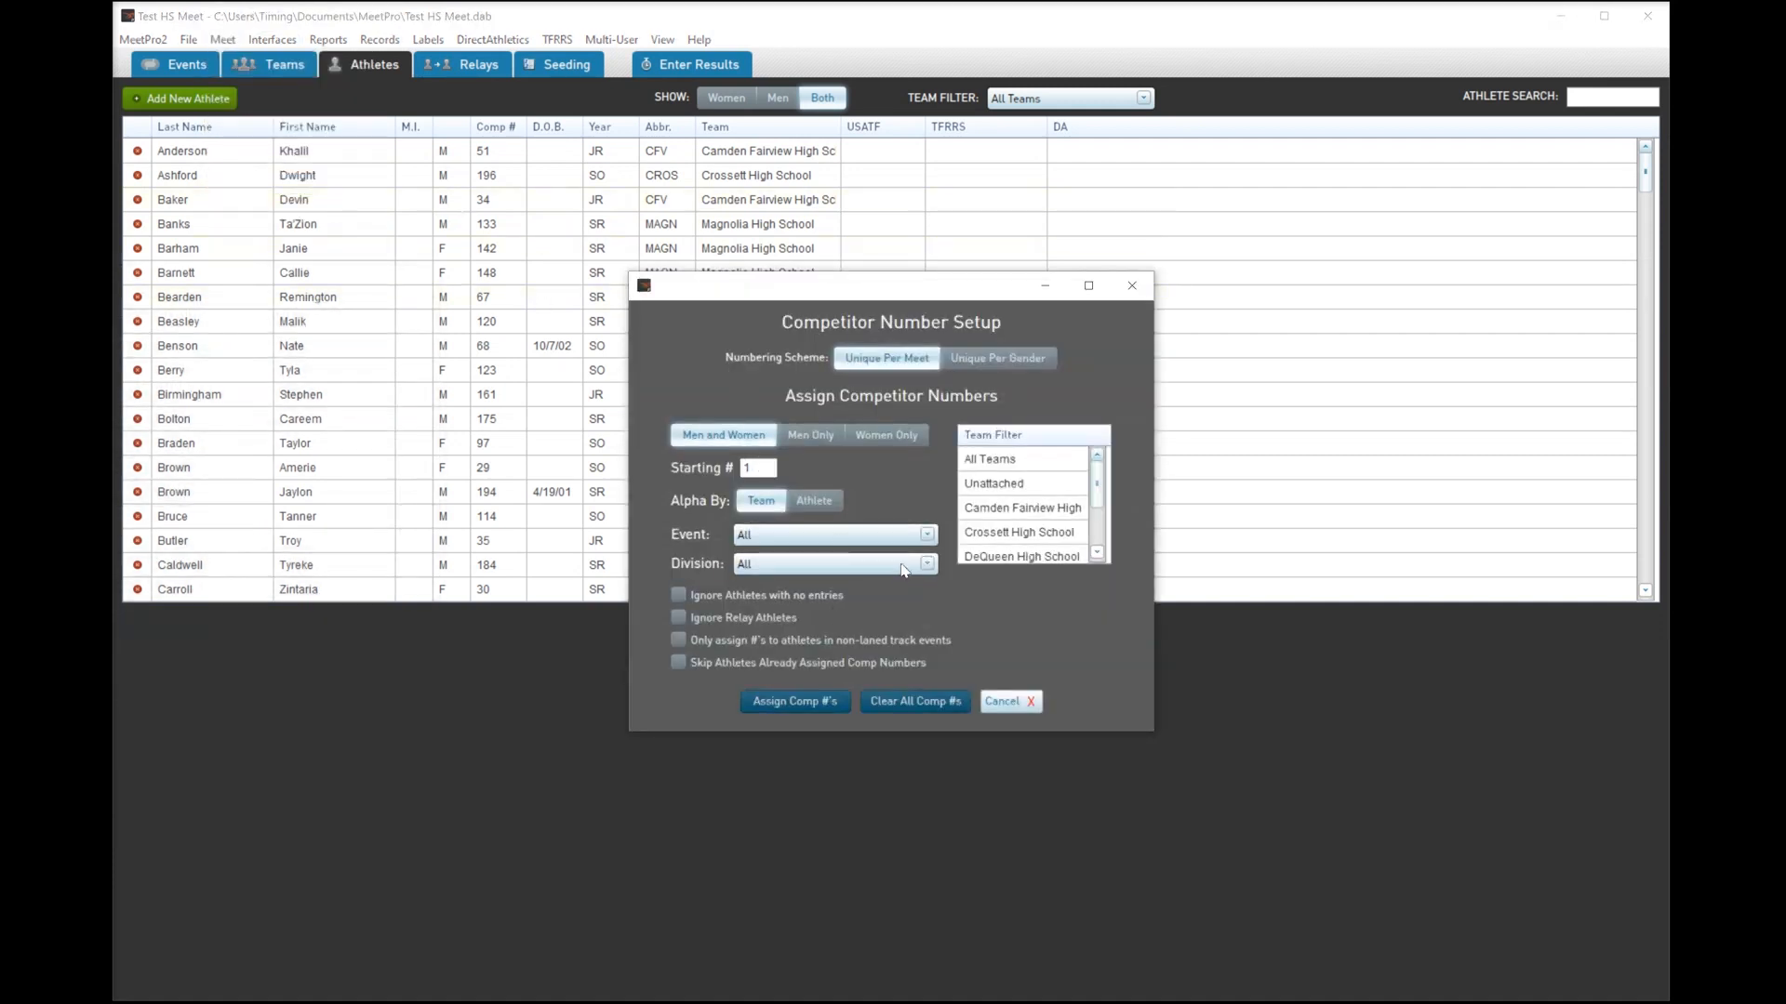
click(782, 703)
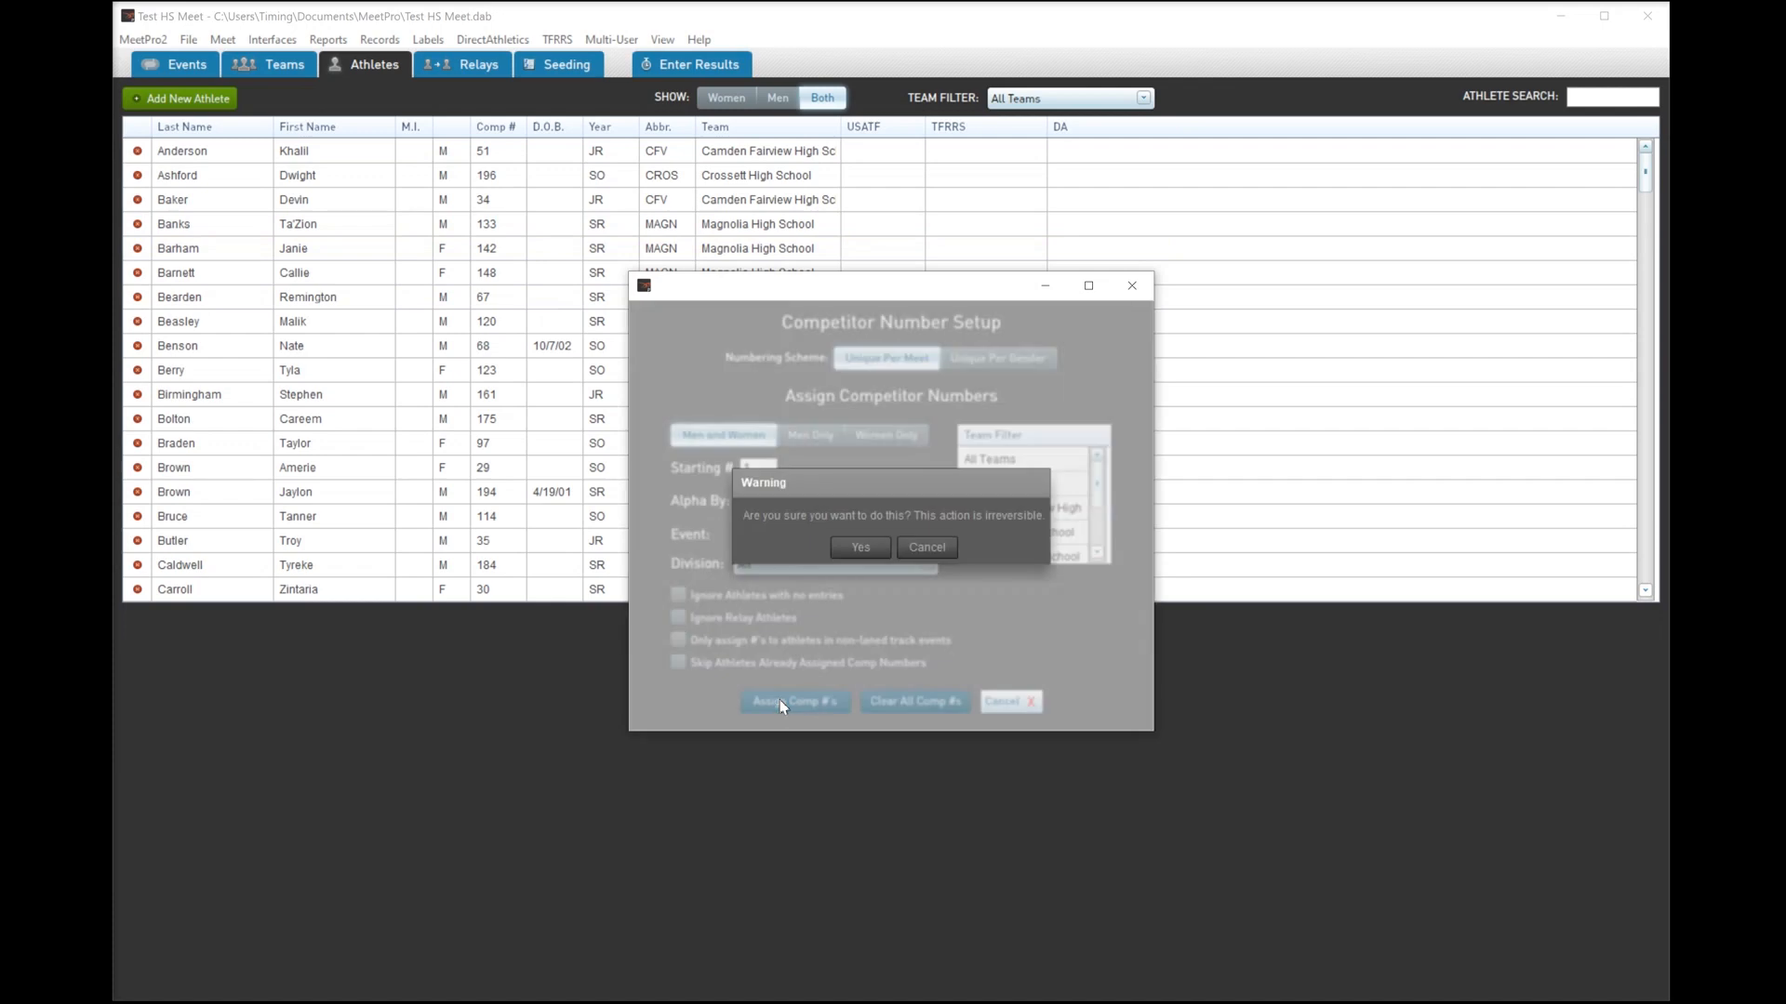
click(857, 547)
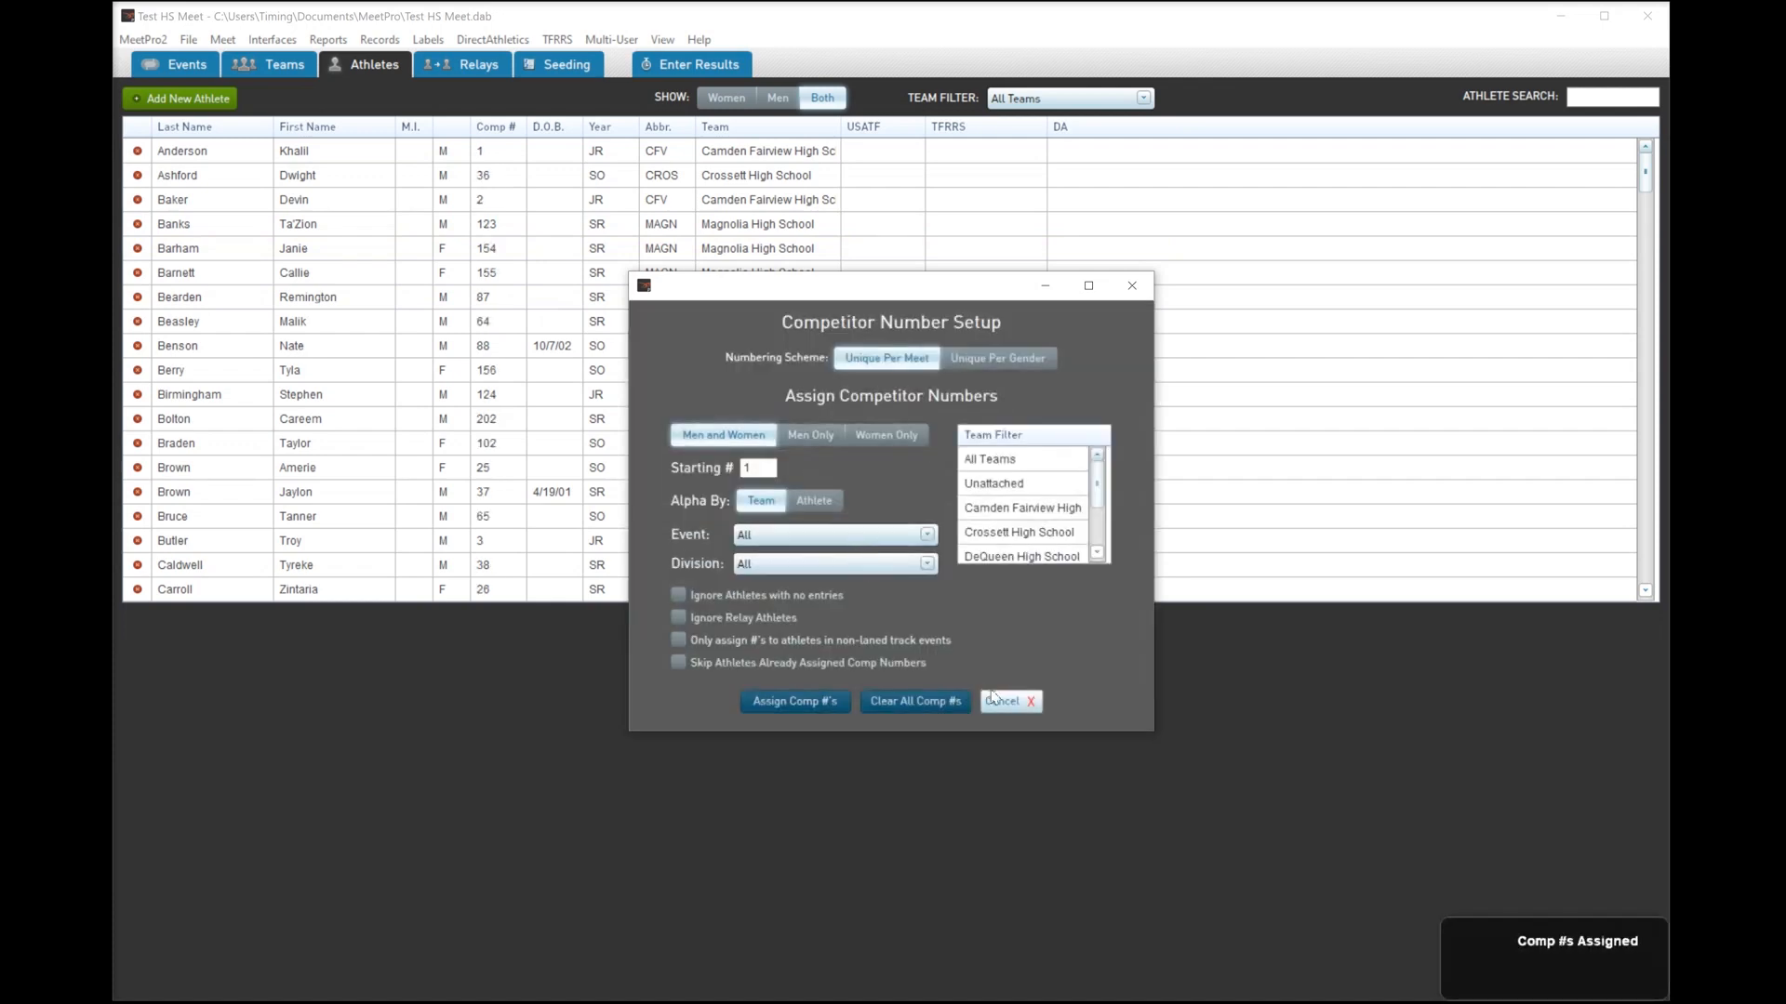
click(1000, 702)
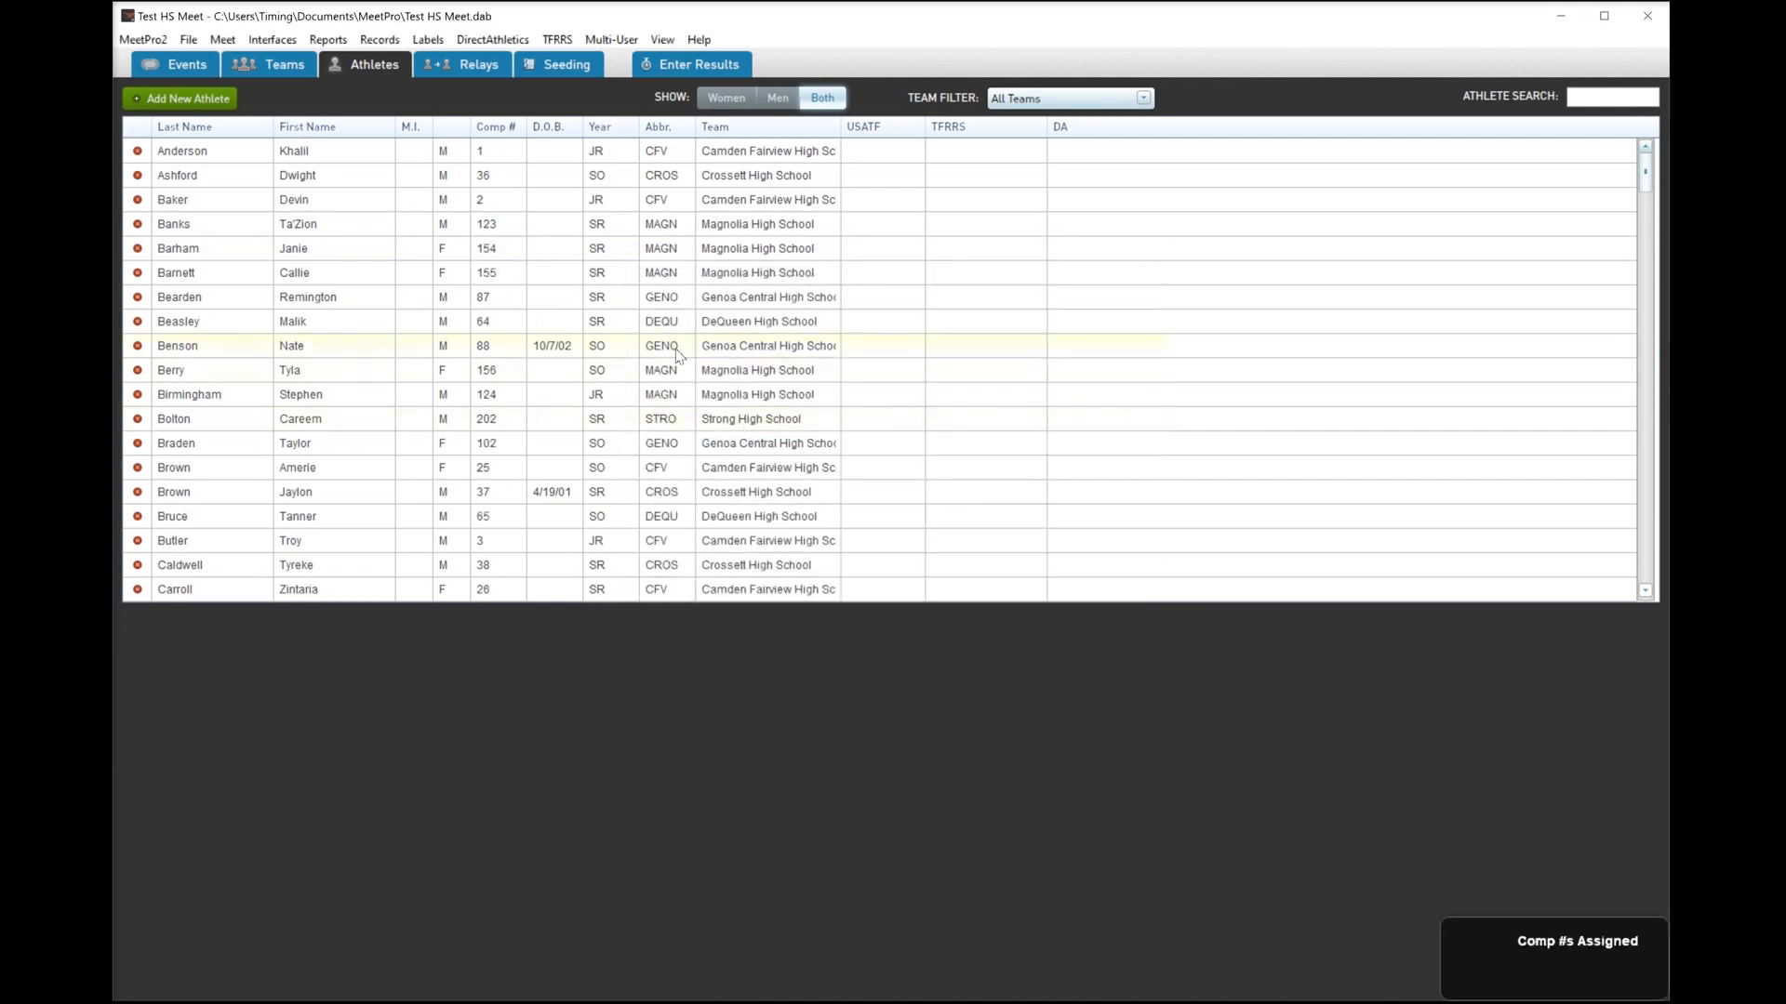
- Review the relay entries for the 4 x 100m, 4 x 400m and 4 x 800m relay events
click(451, 71)
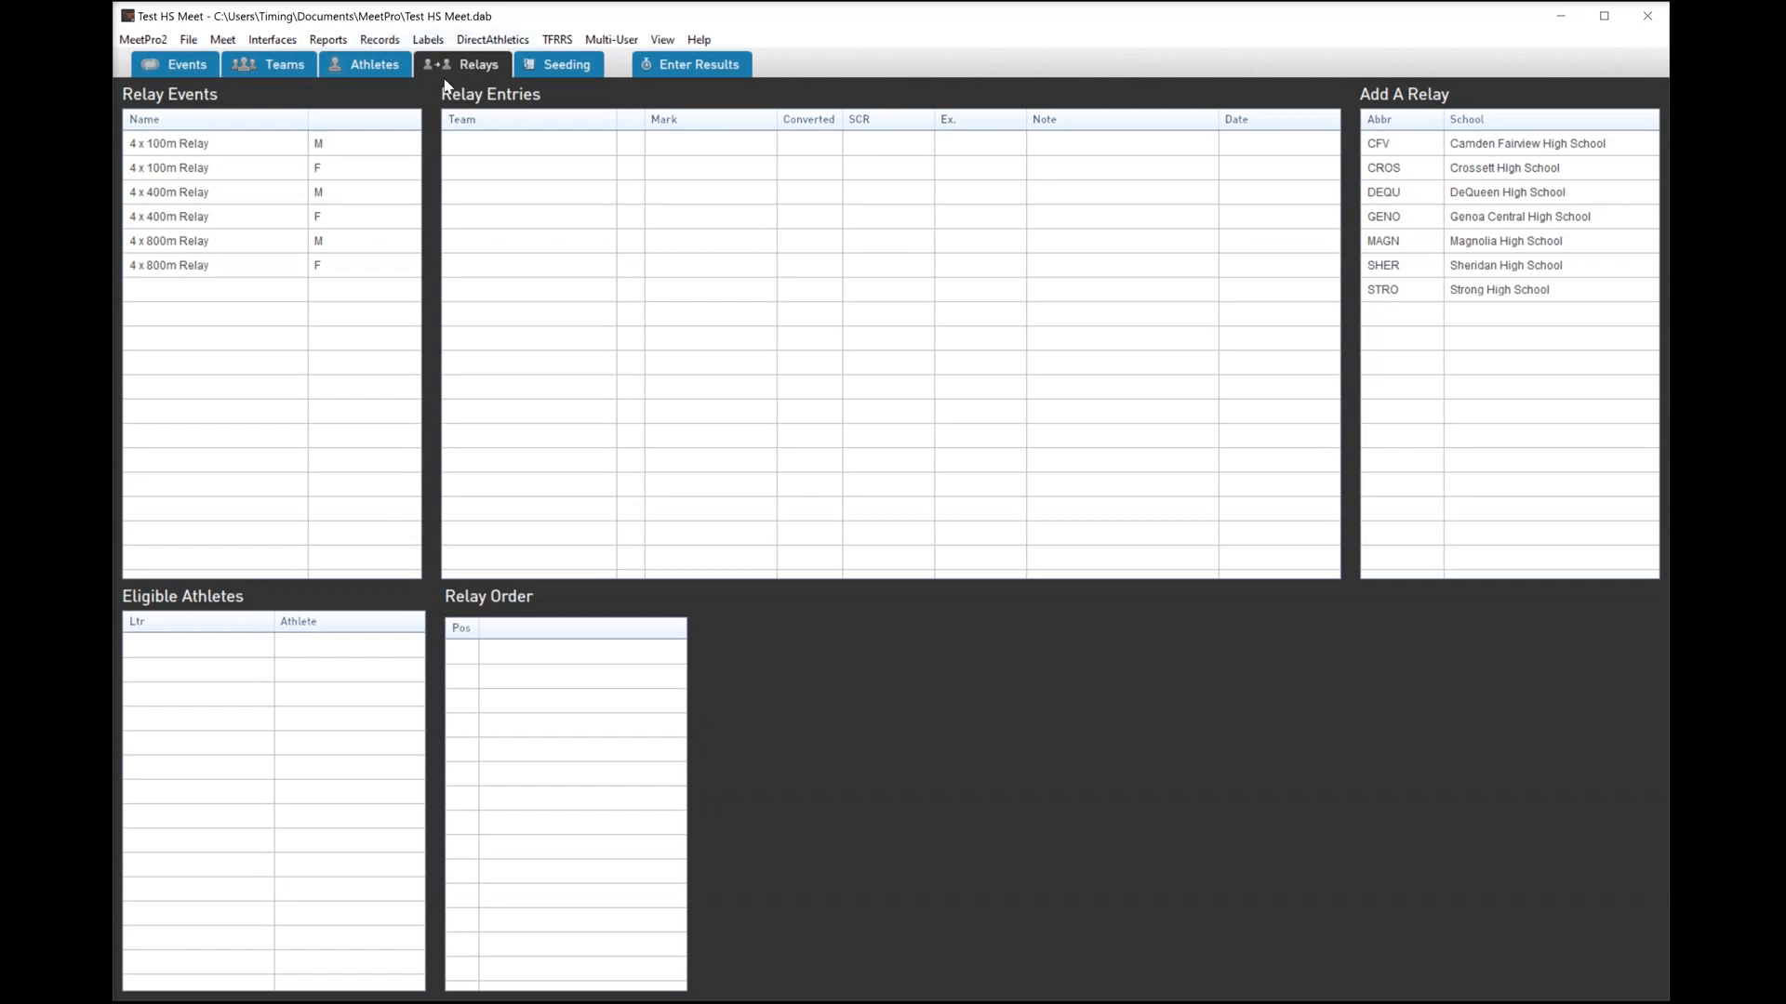
click(253, 153)
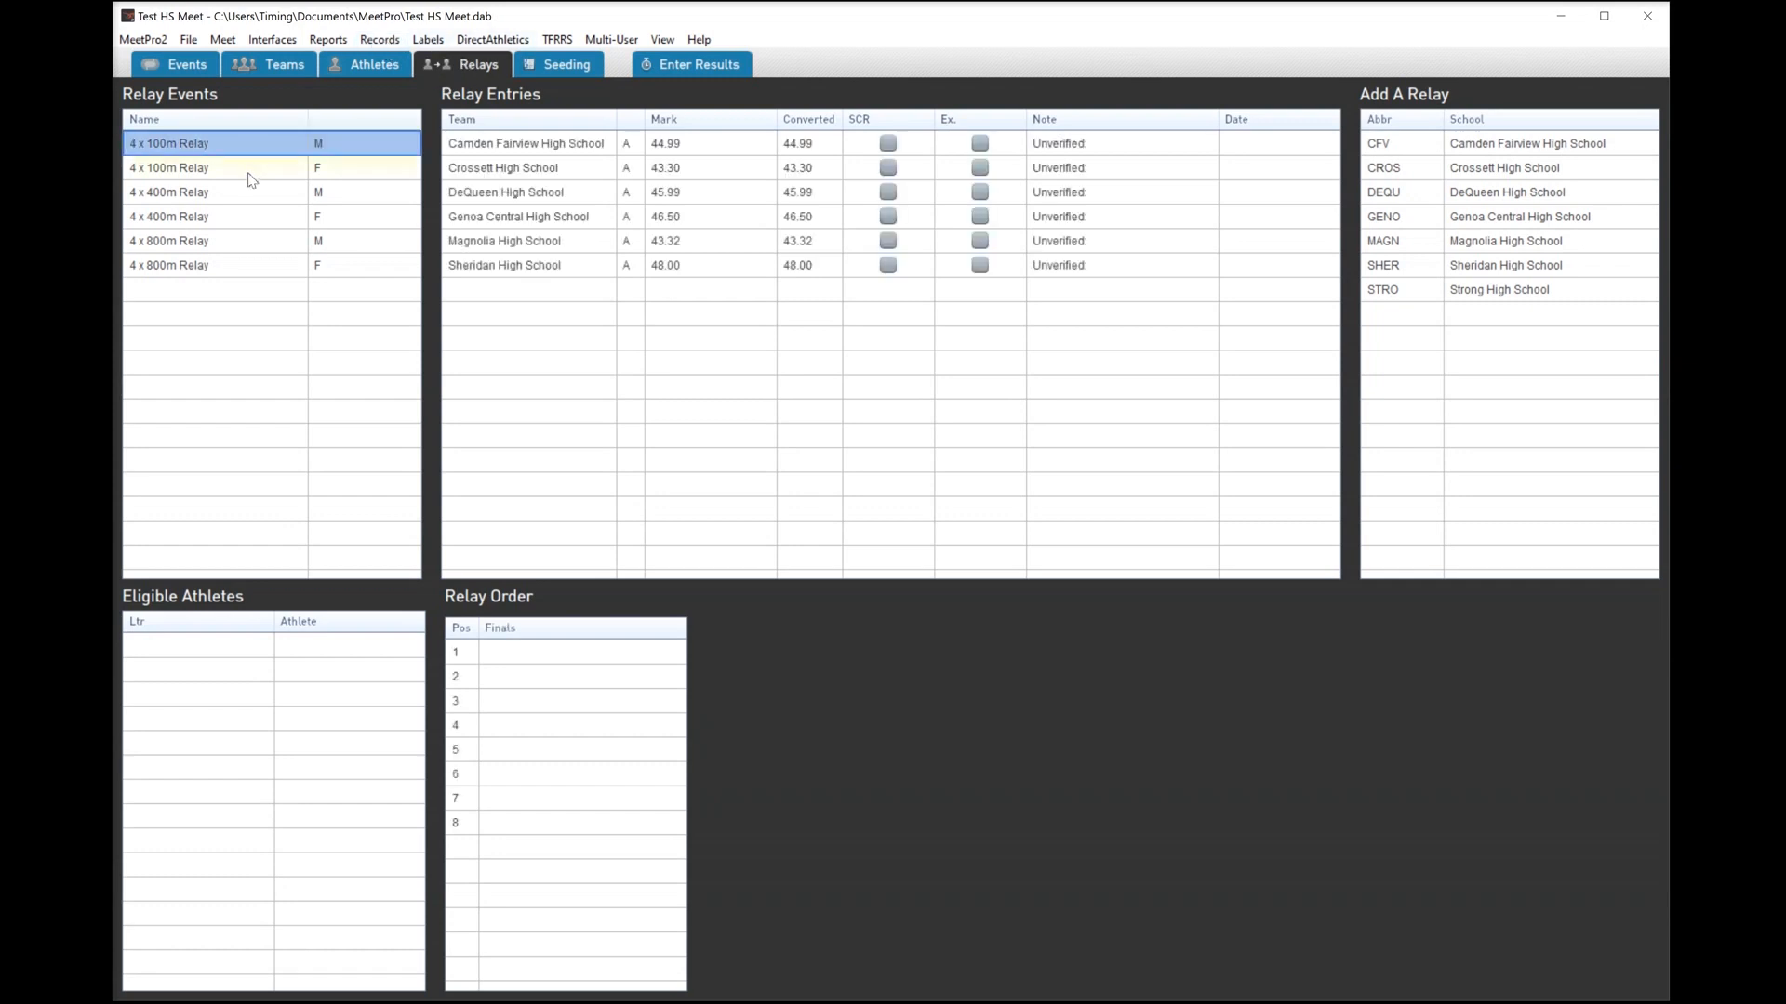
click(246, 191)
click(242, 221)
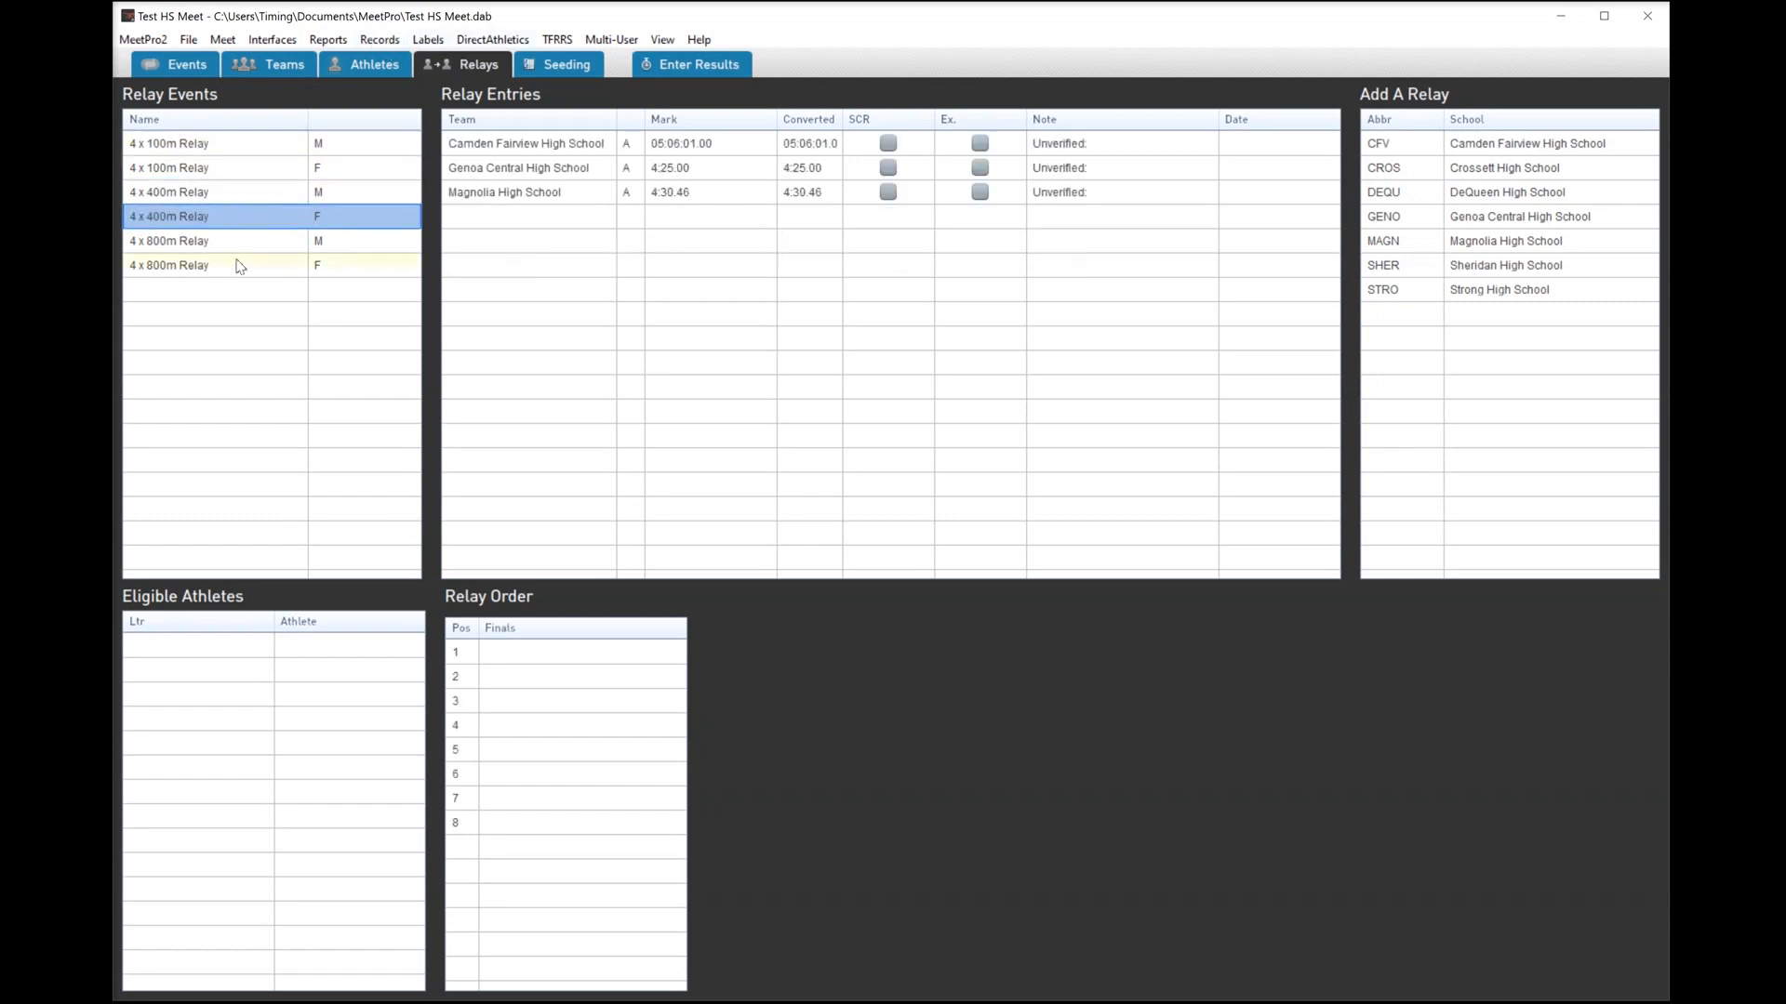
click(240, 265)
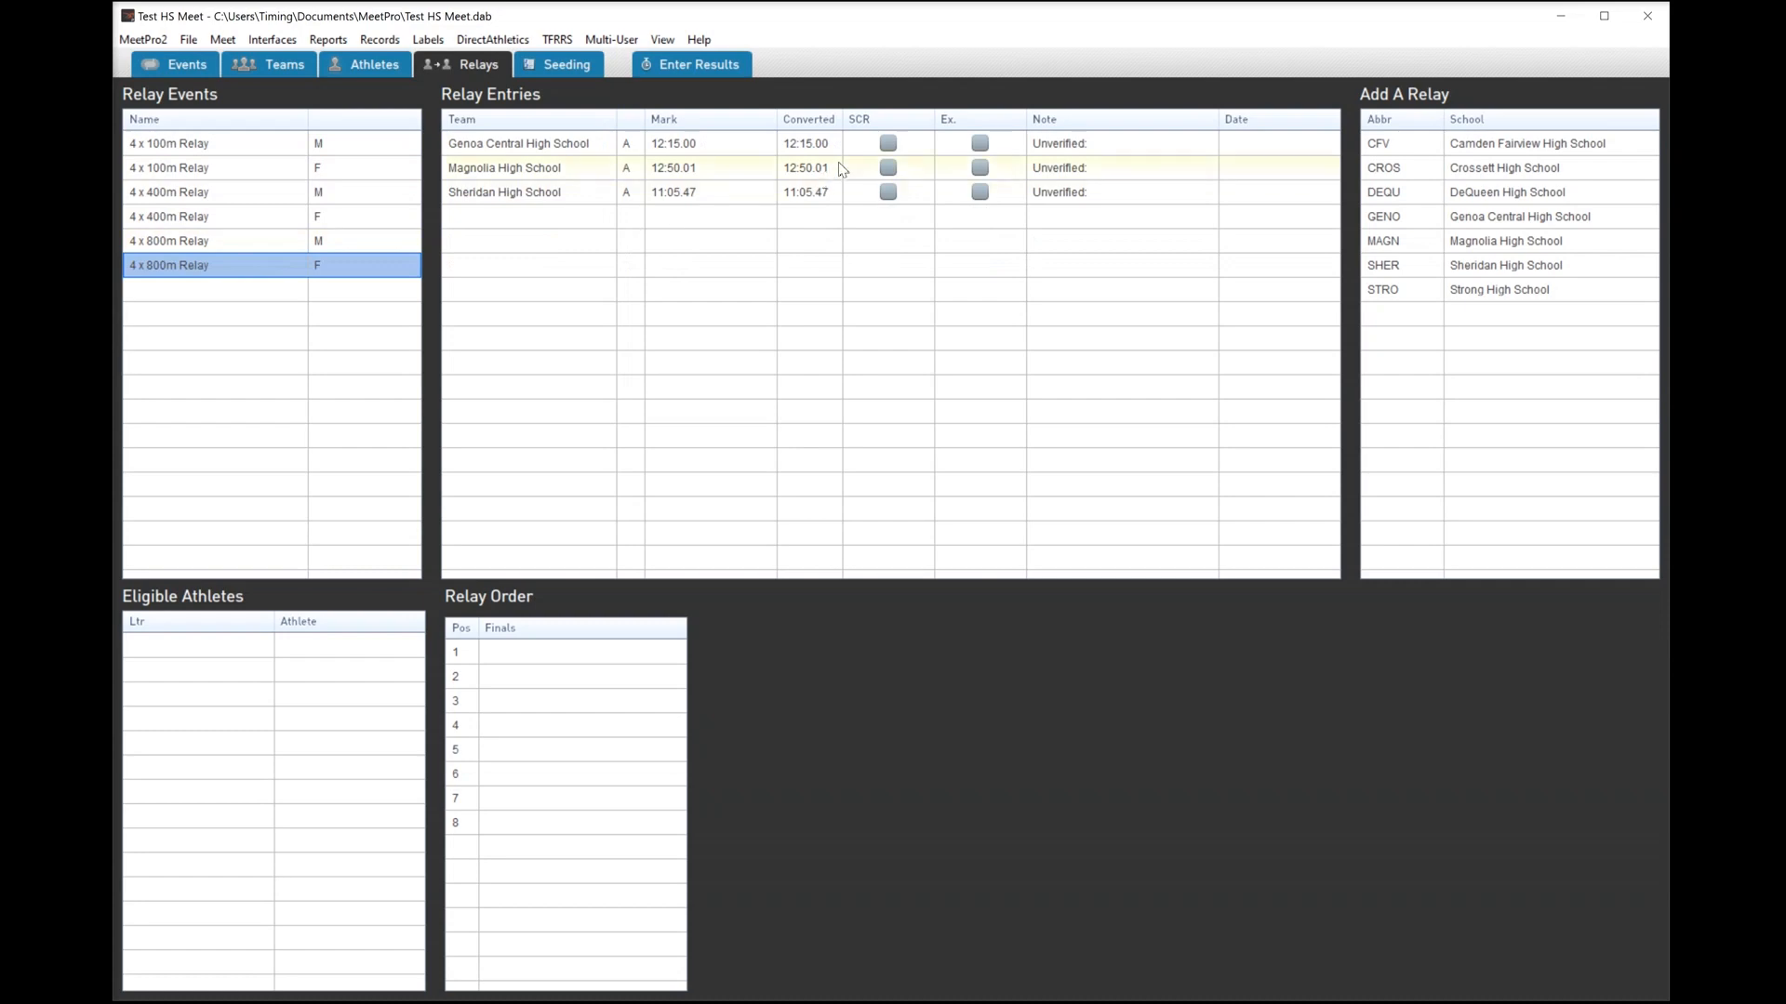
- Open the seeding list and filter it to show only the field events
click(571, 63)
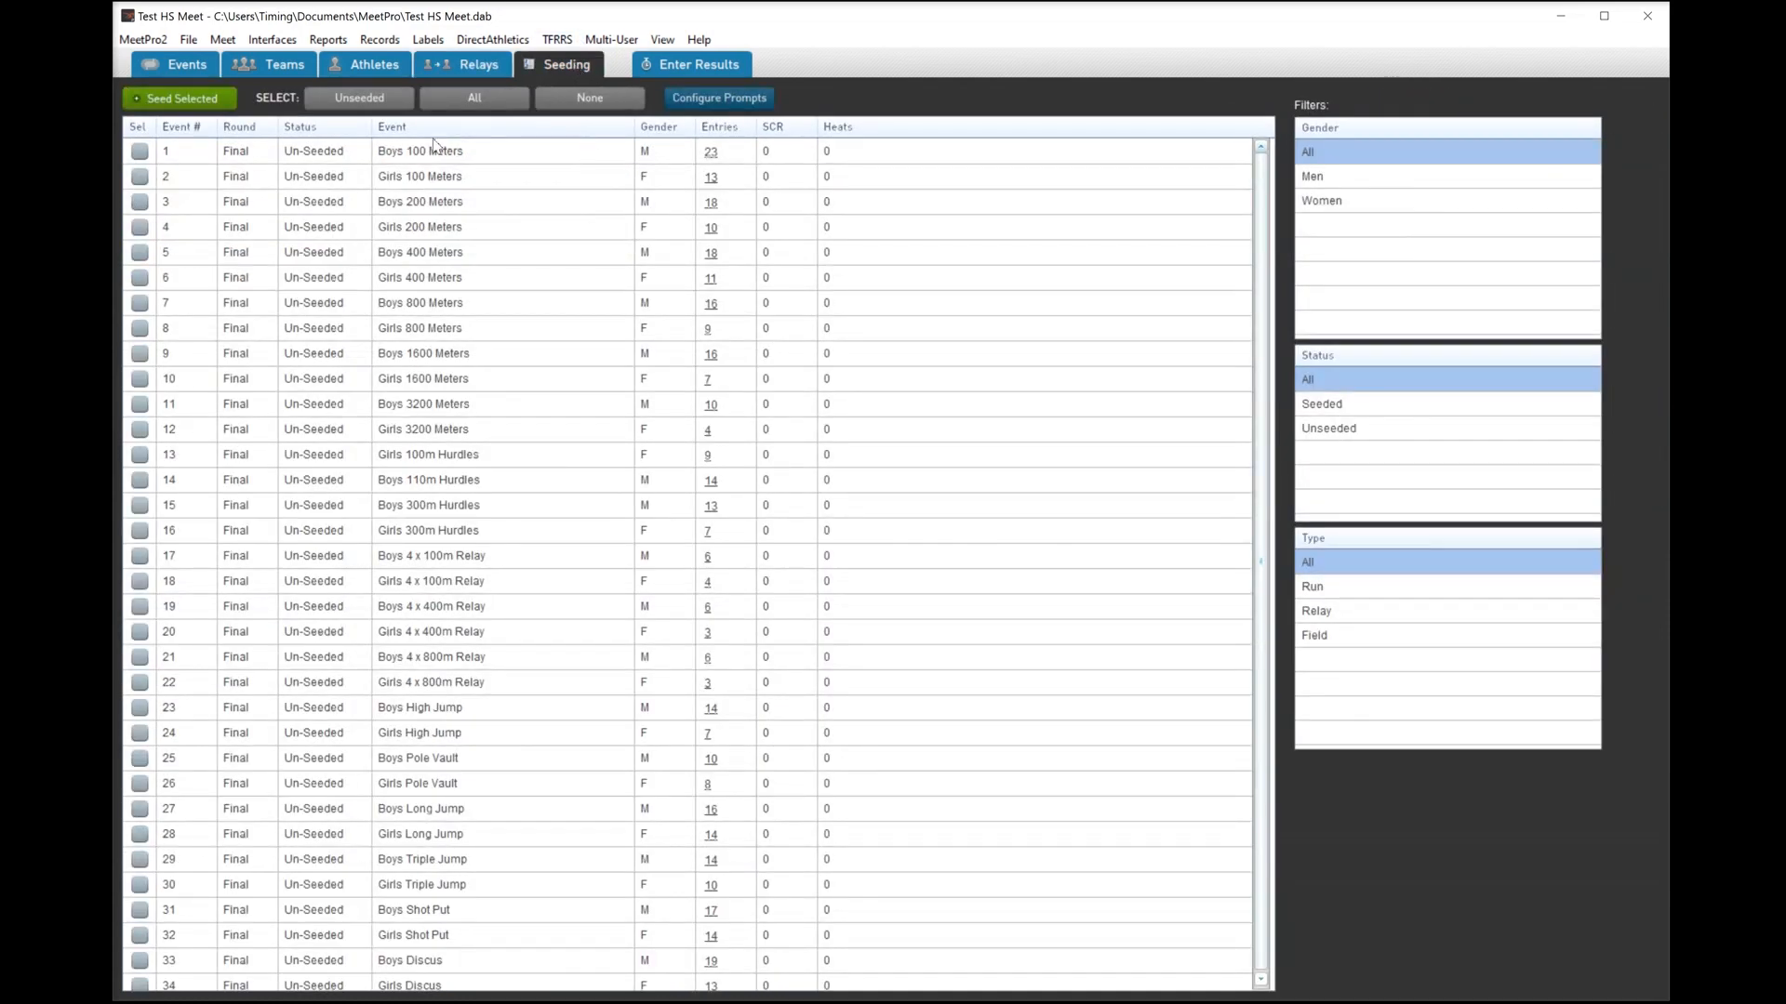
scroll(365, 479, down, 1)
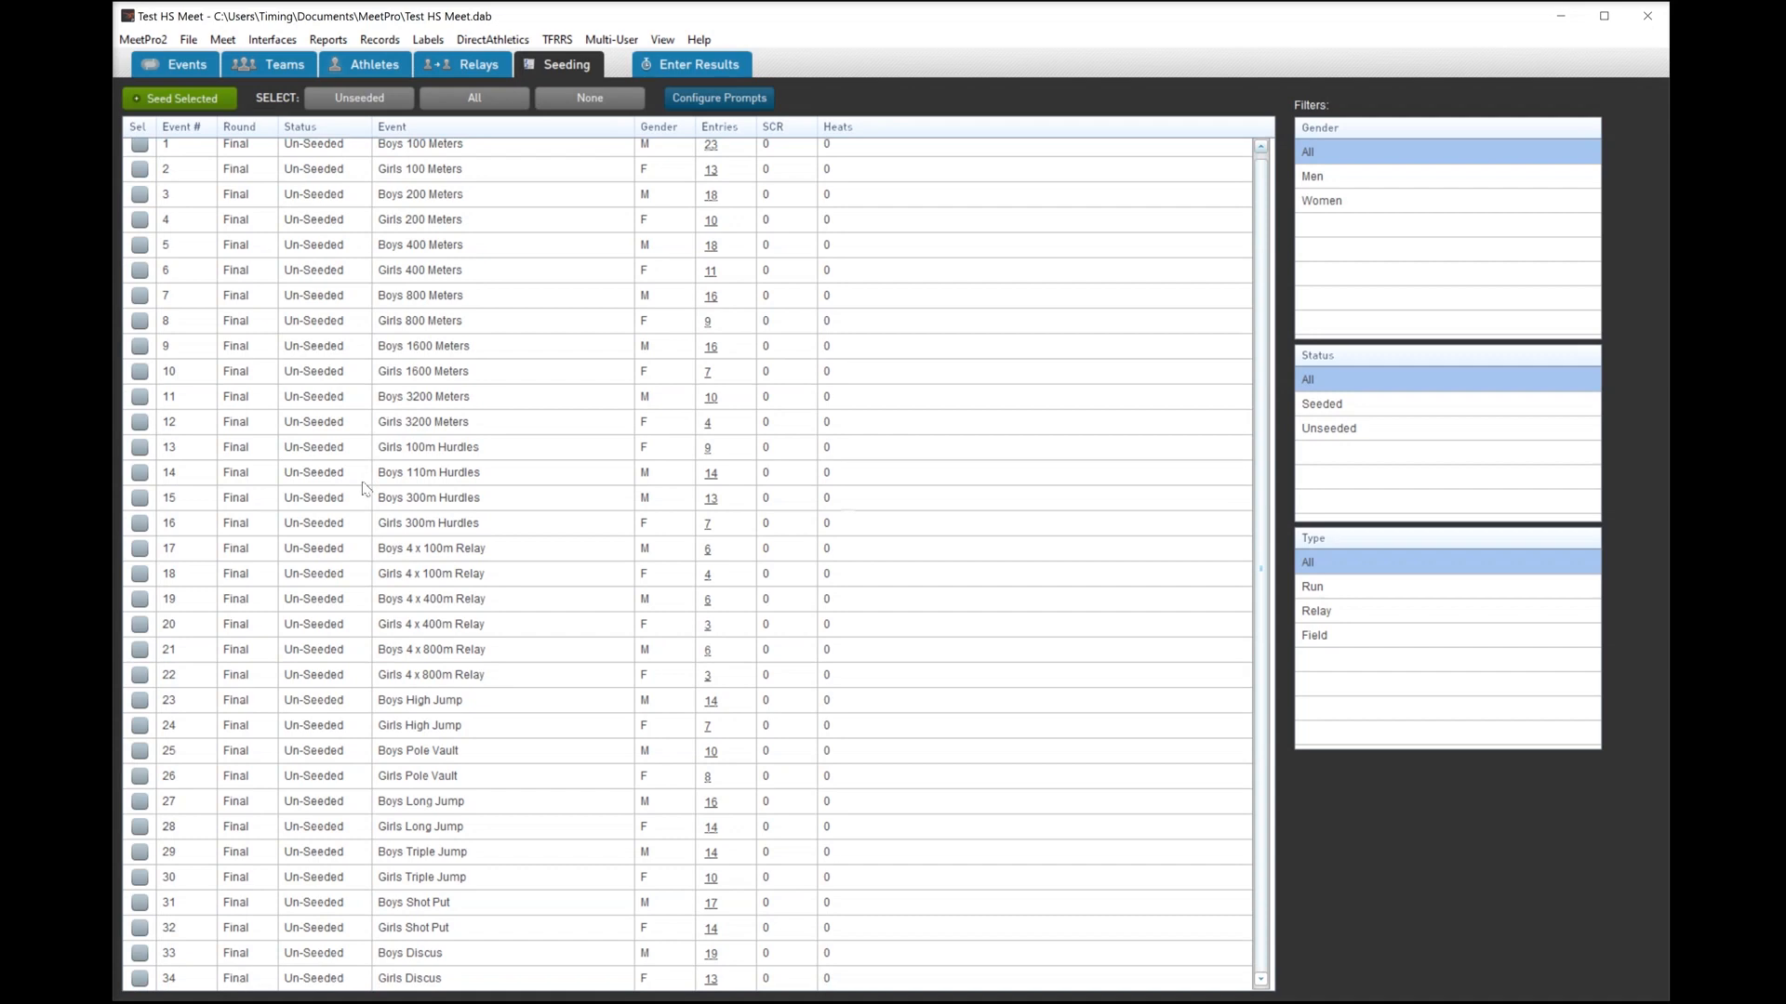
click(1315, 637)
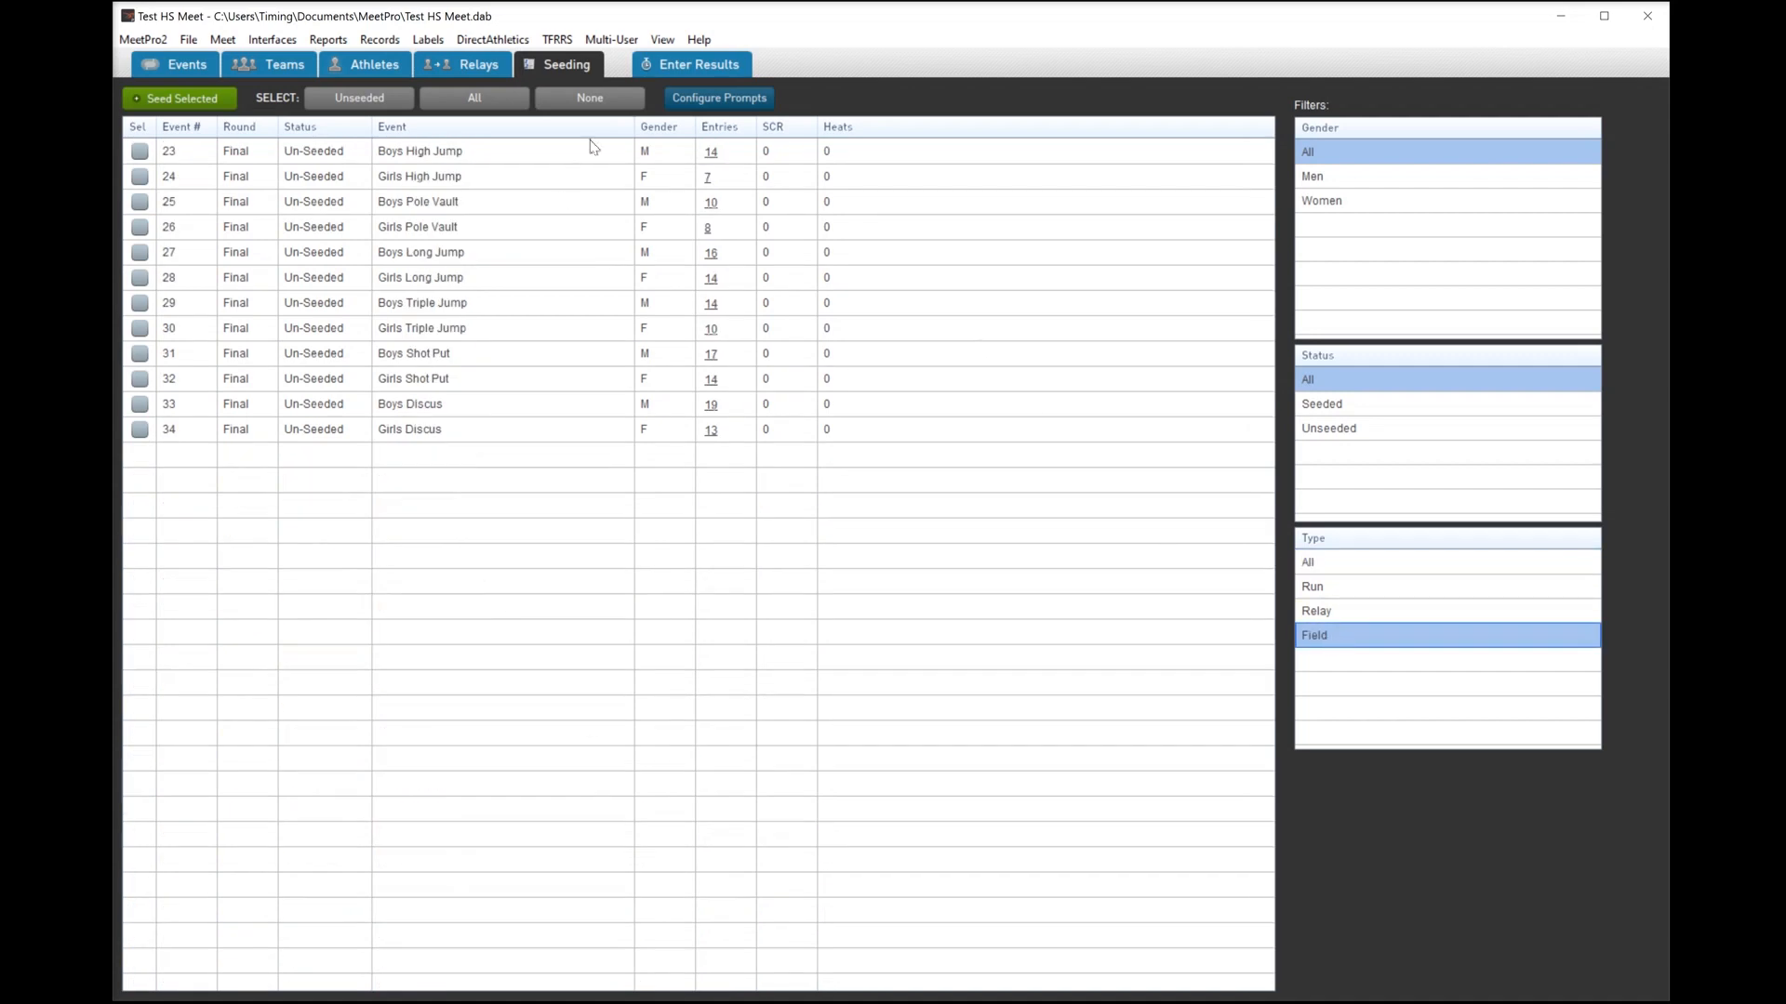
- Configure the seeding prompts to ask for breakpoints on Field Only and to show a preview after seeding
click(689, 100)
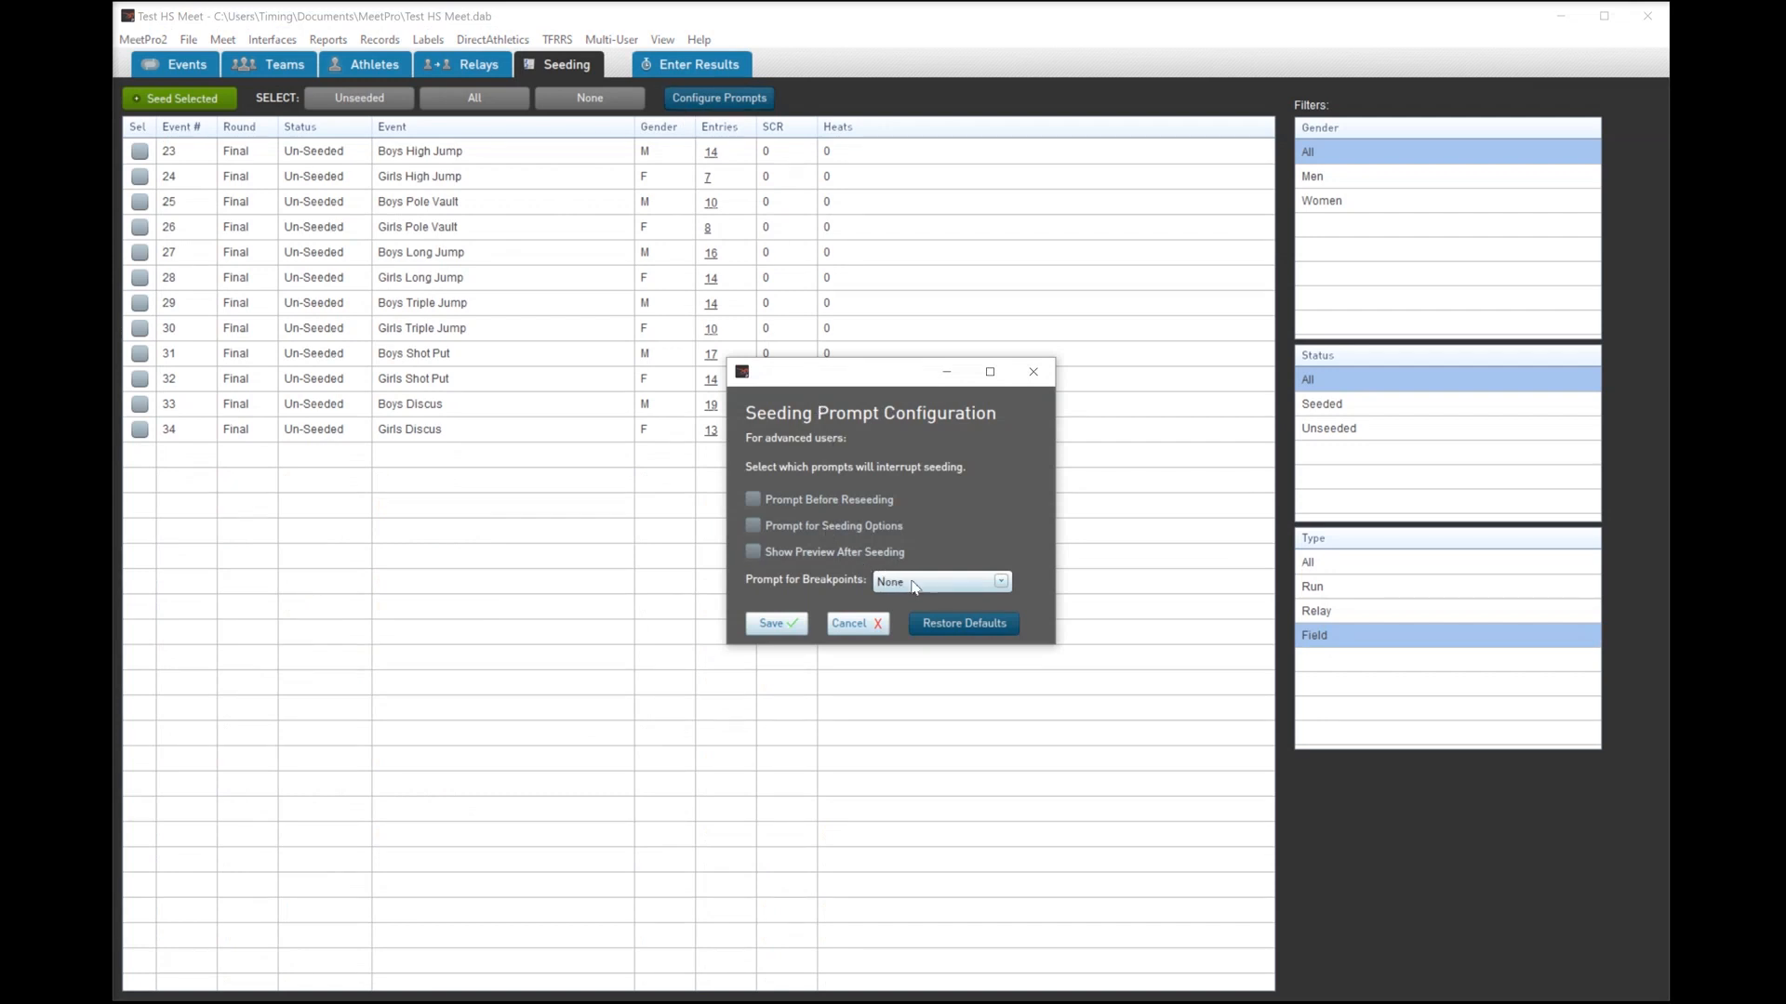
click(1004, 583)
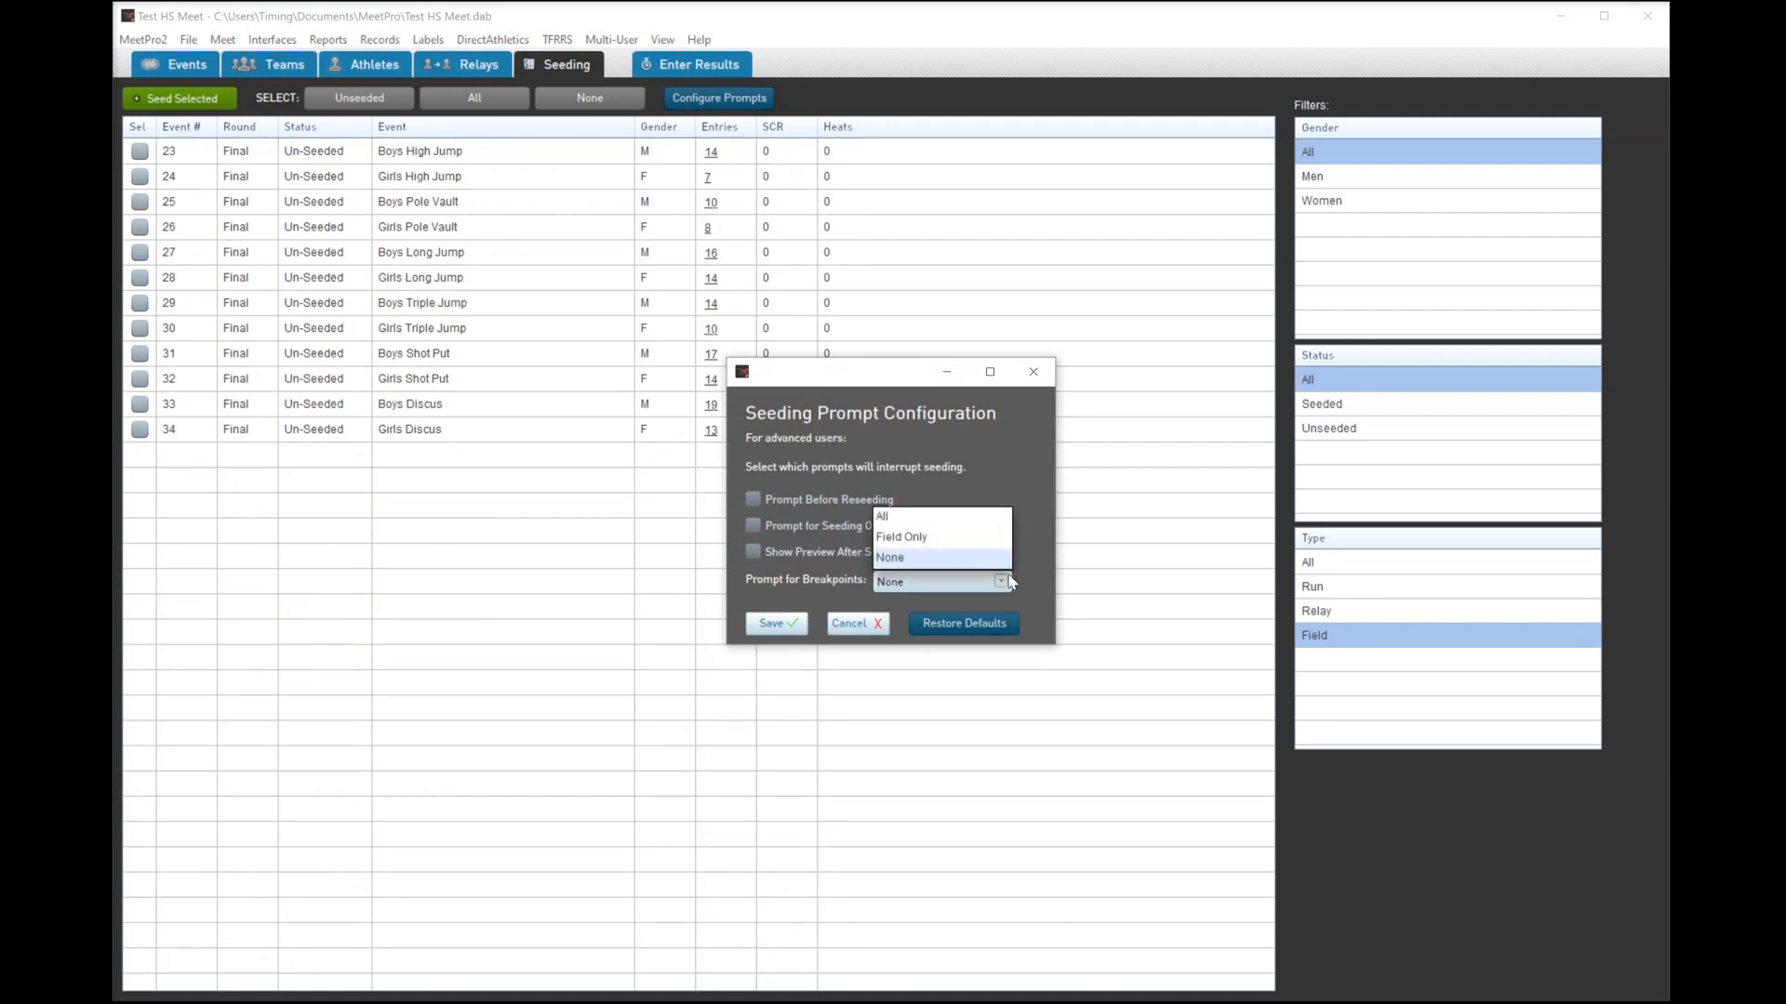
click(995, 536)
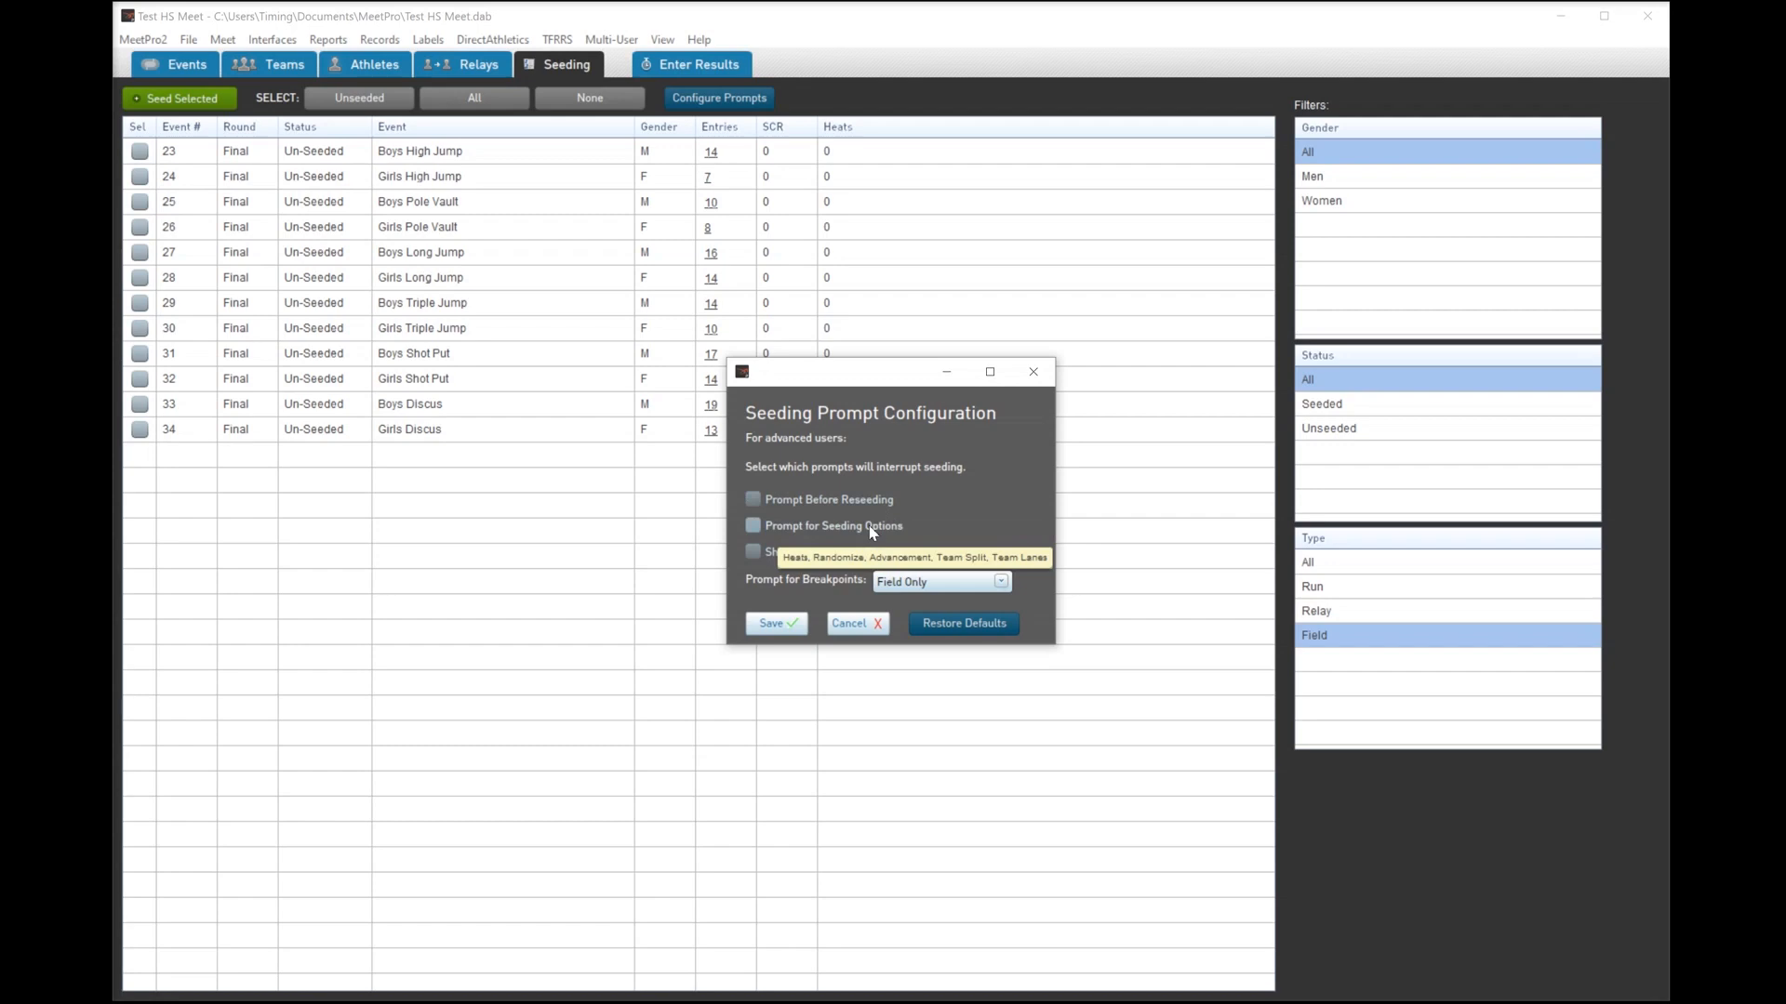
click(753, 551)
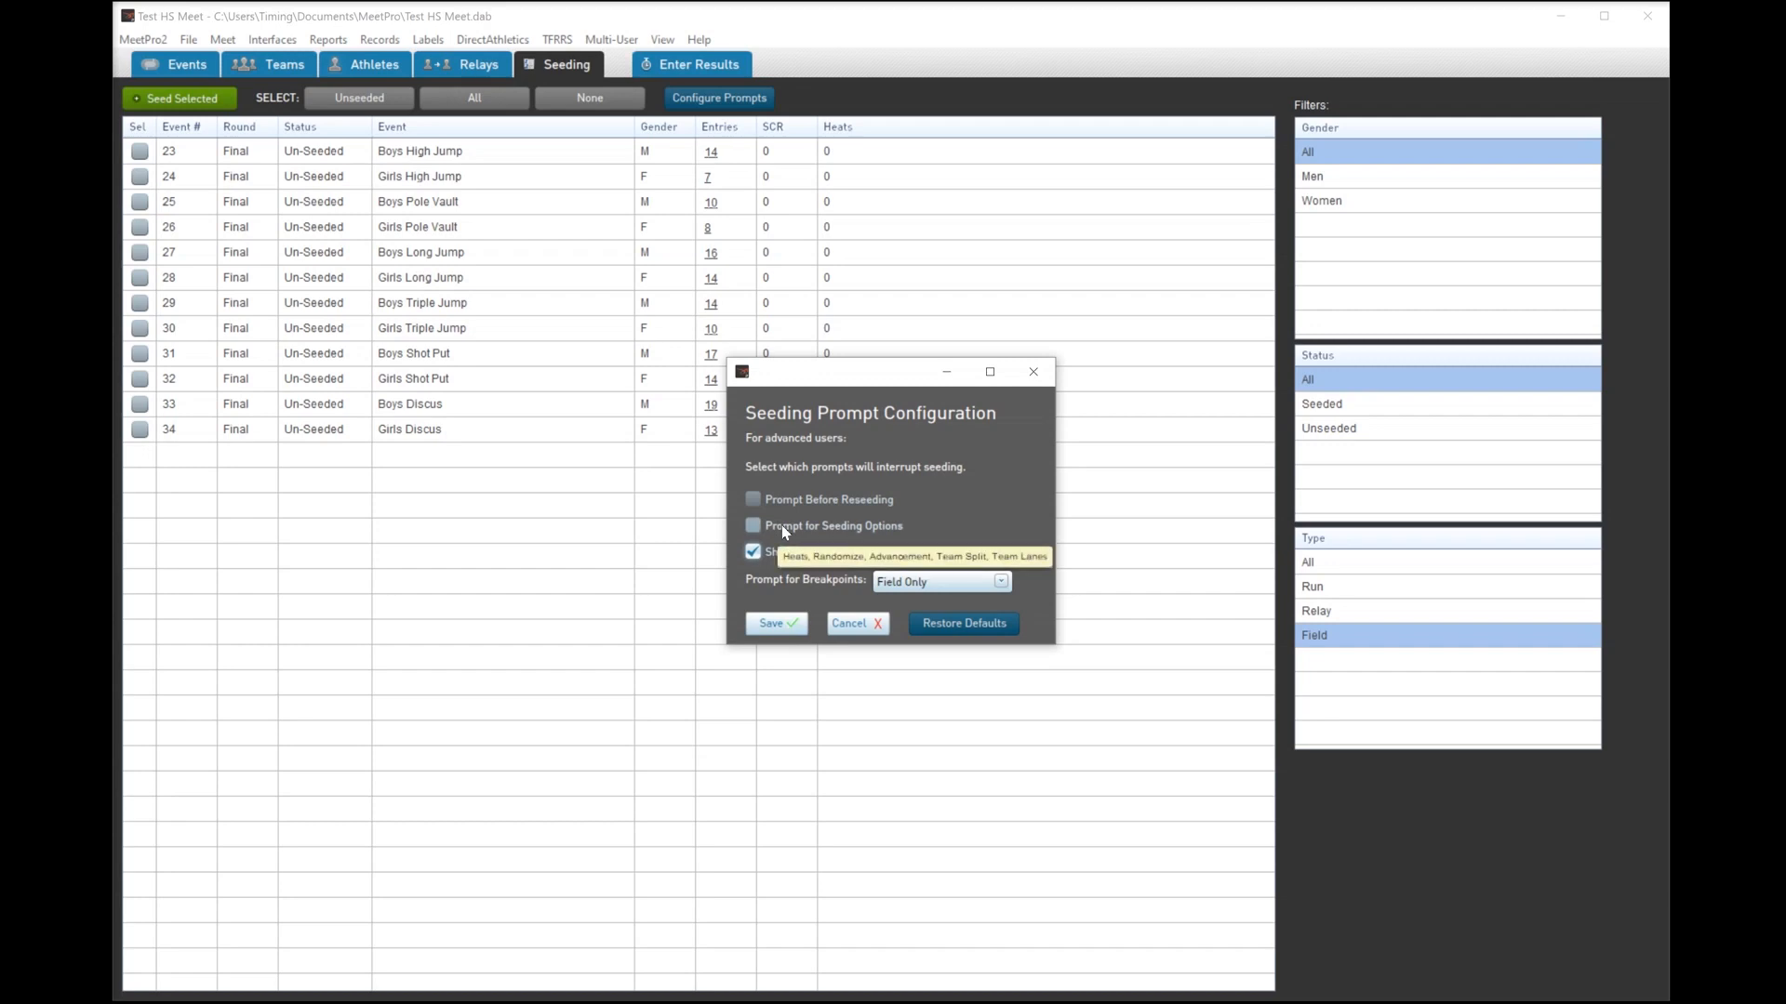
click(771, 623)
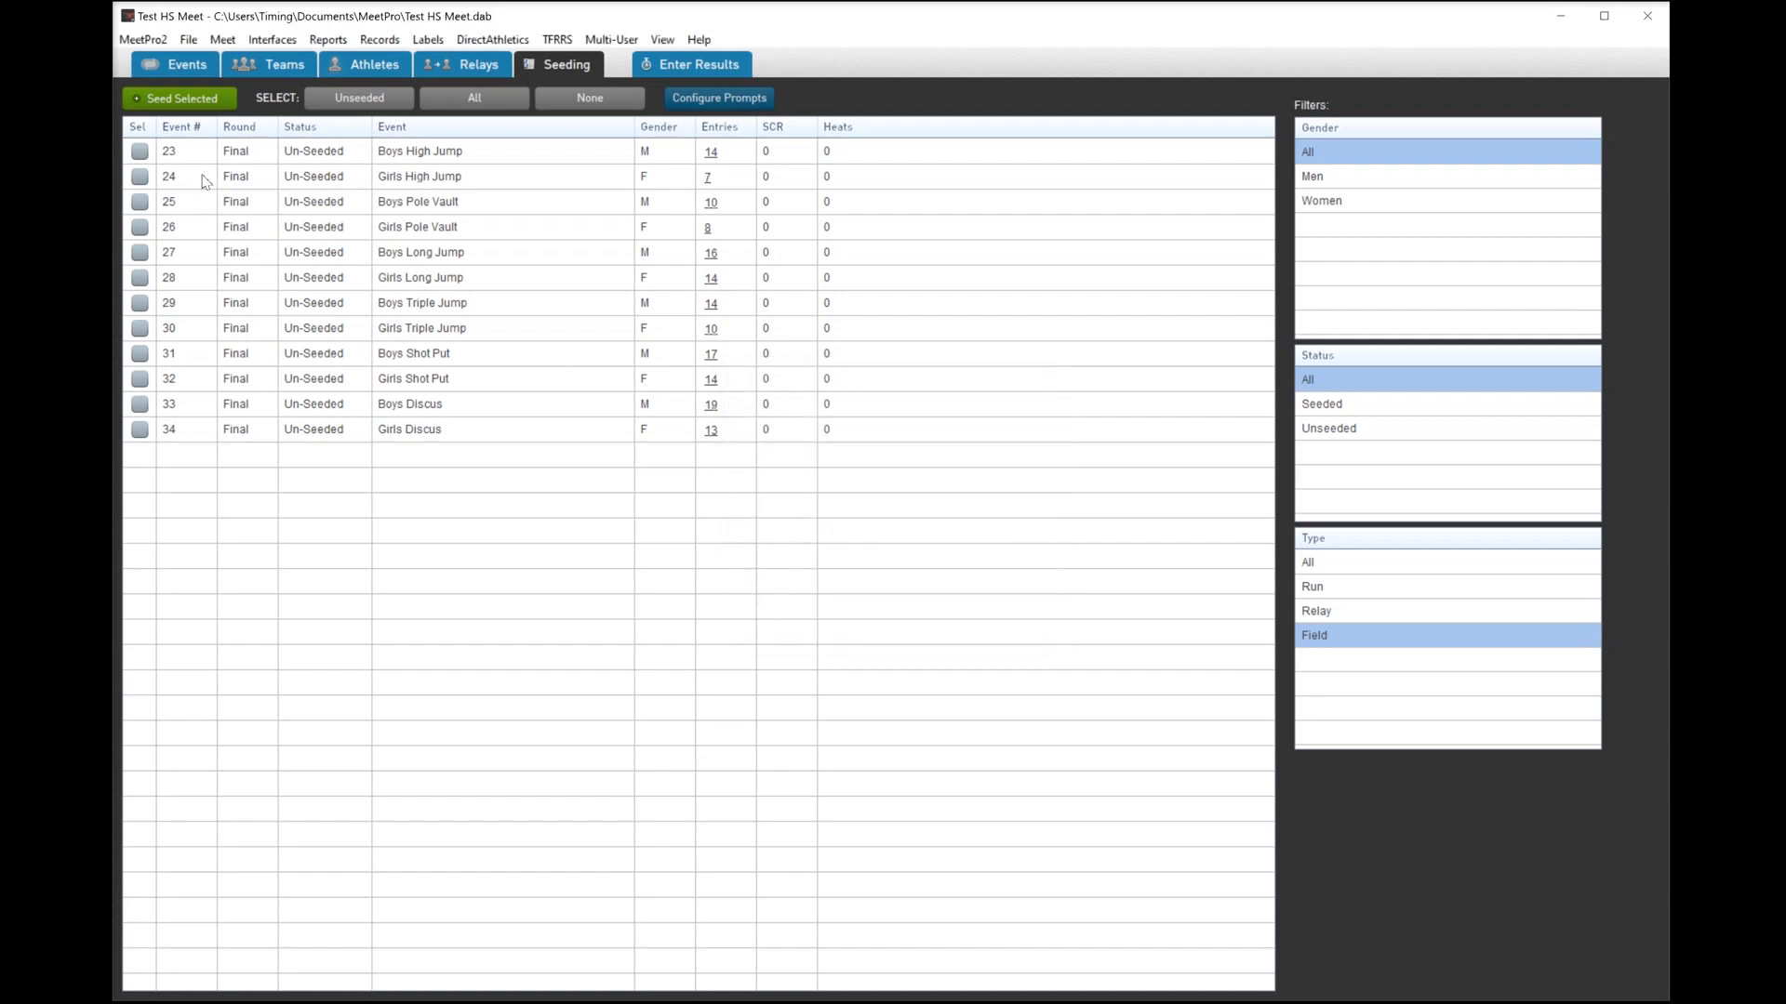
- Seed the Boys High Jump without any break points and close its seeding preview
click(139, 151)
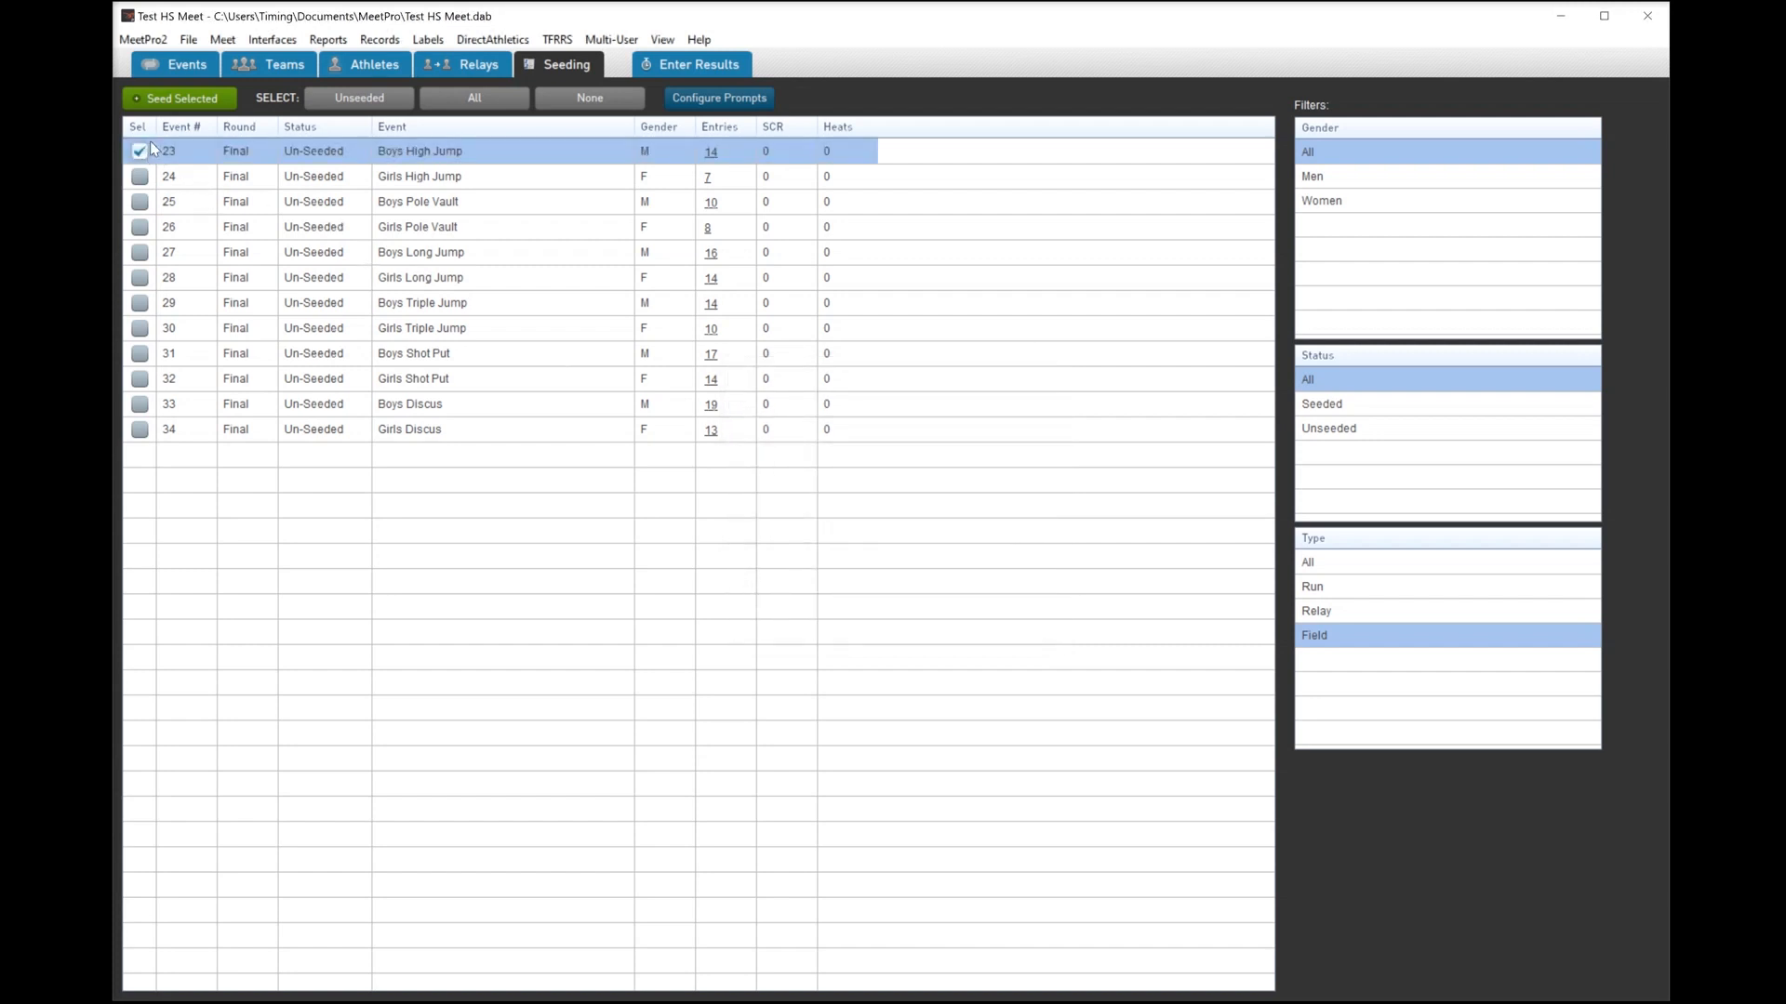
click(183, 99)
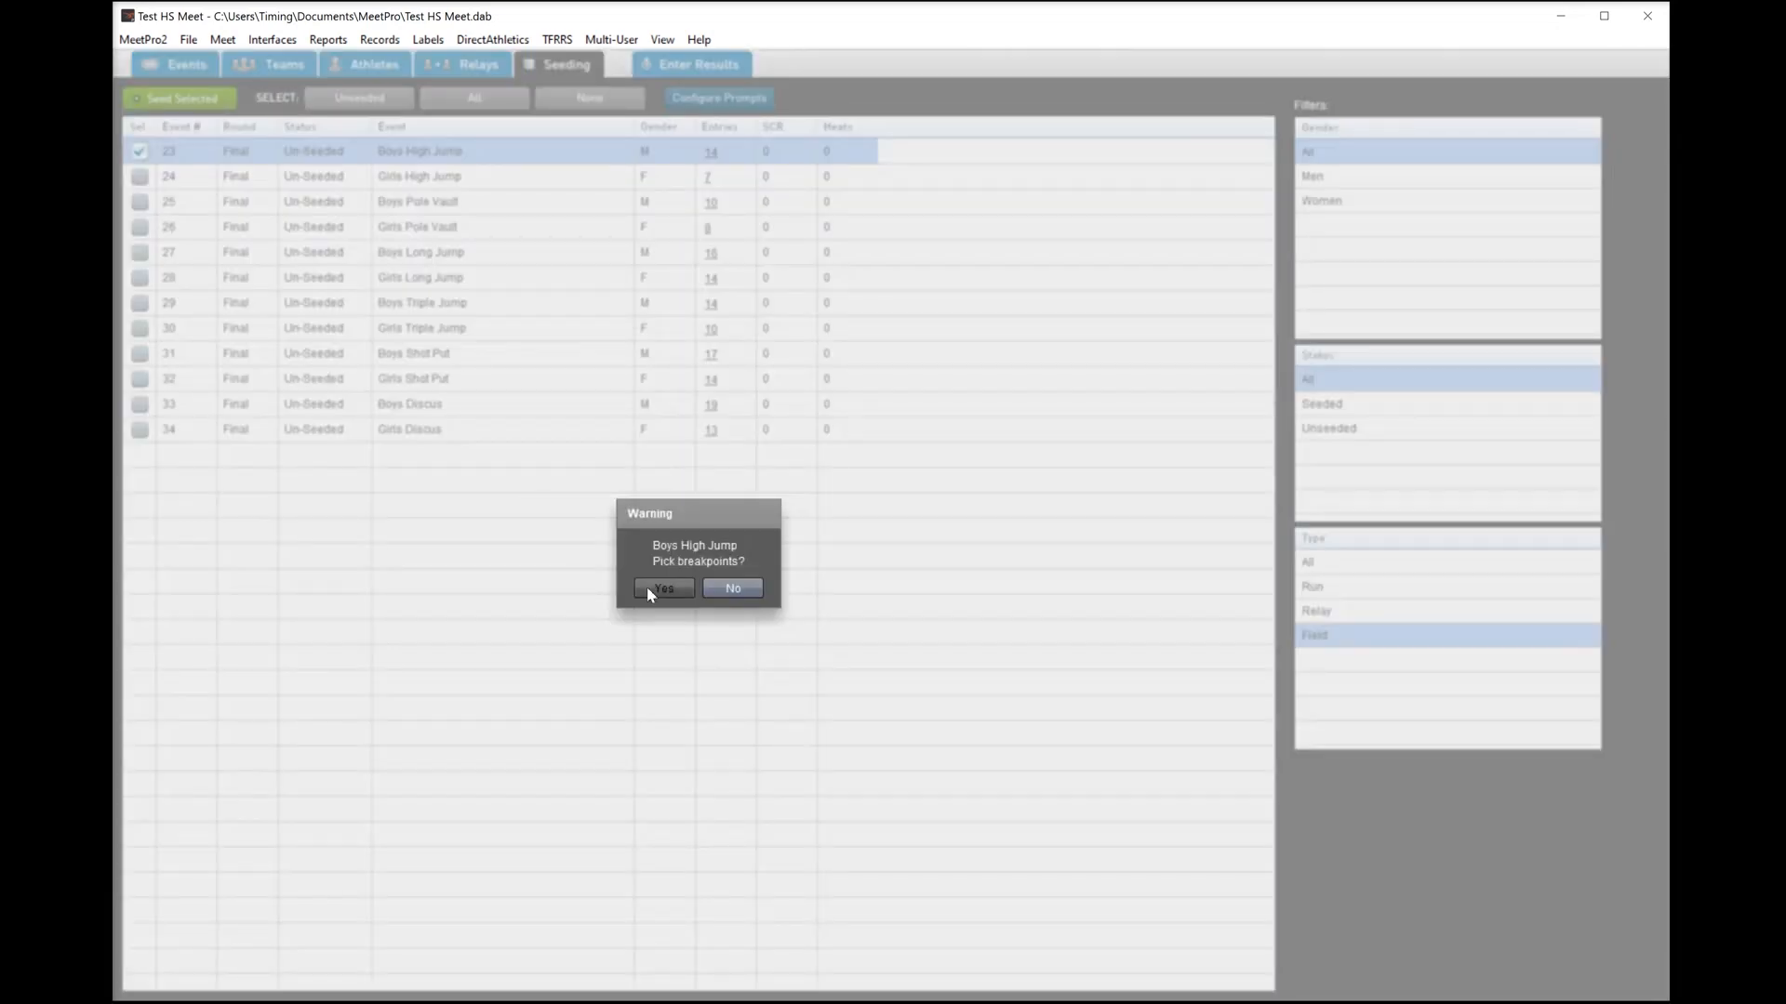
click(662, 589)
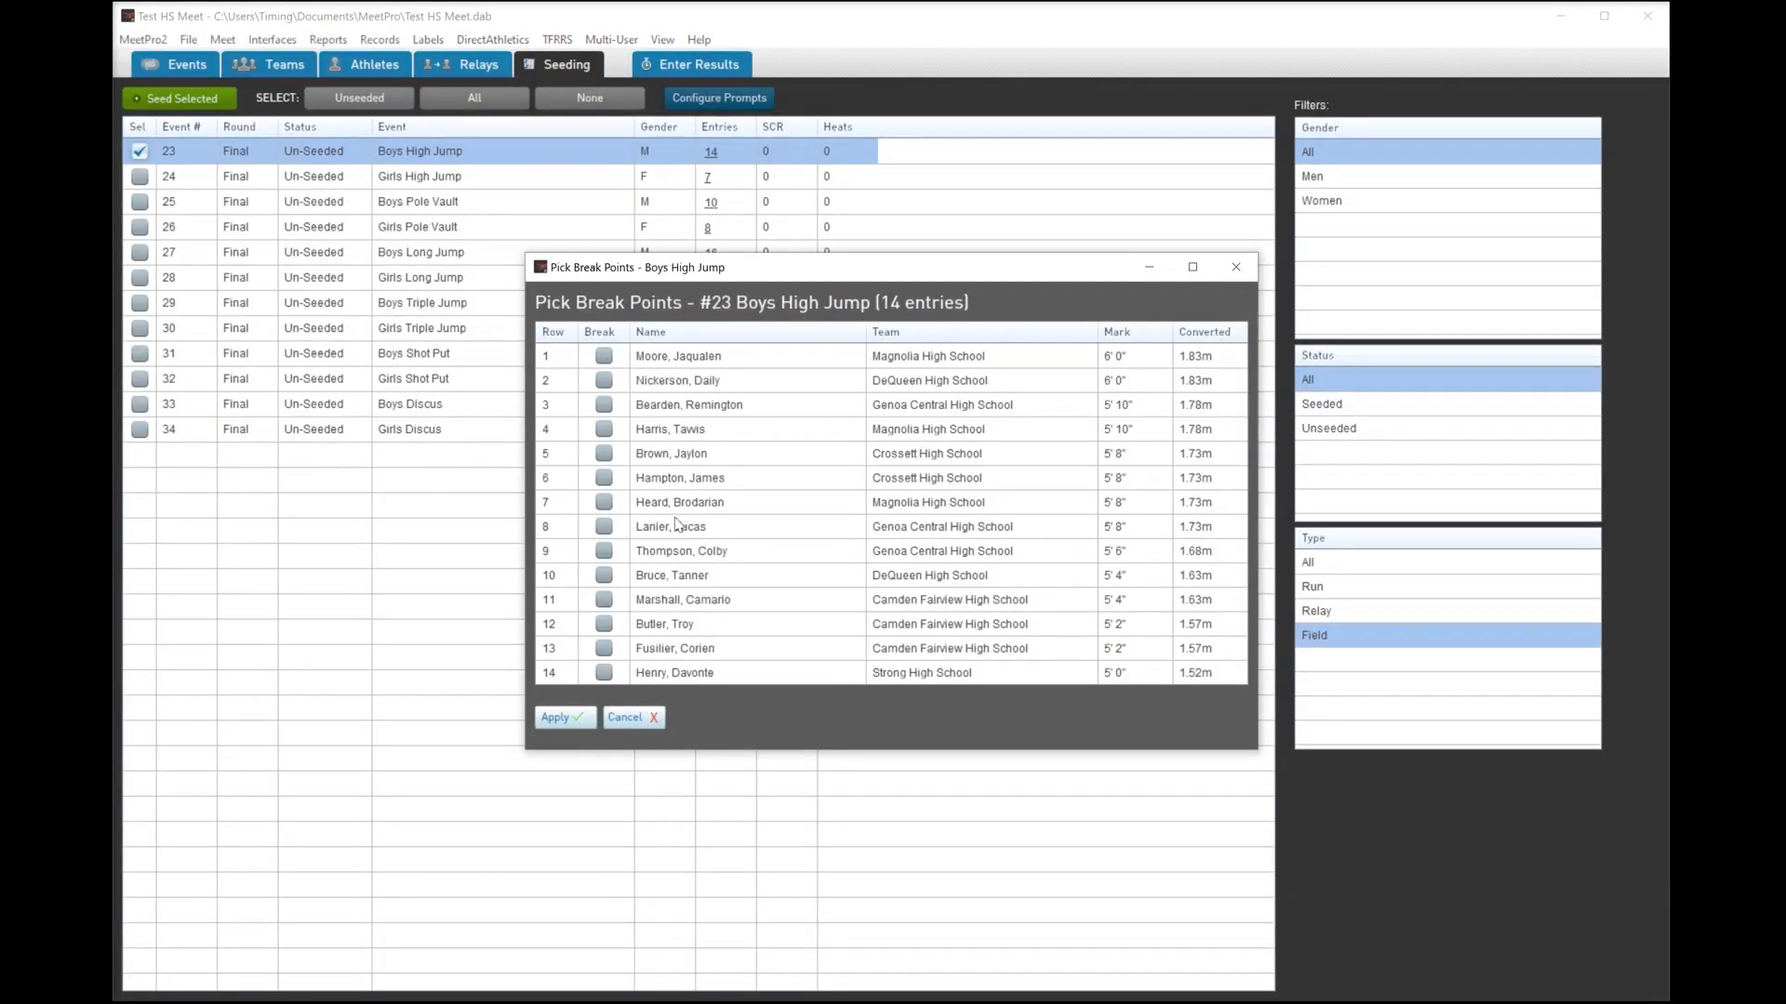
click(561, 719)
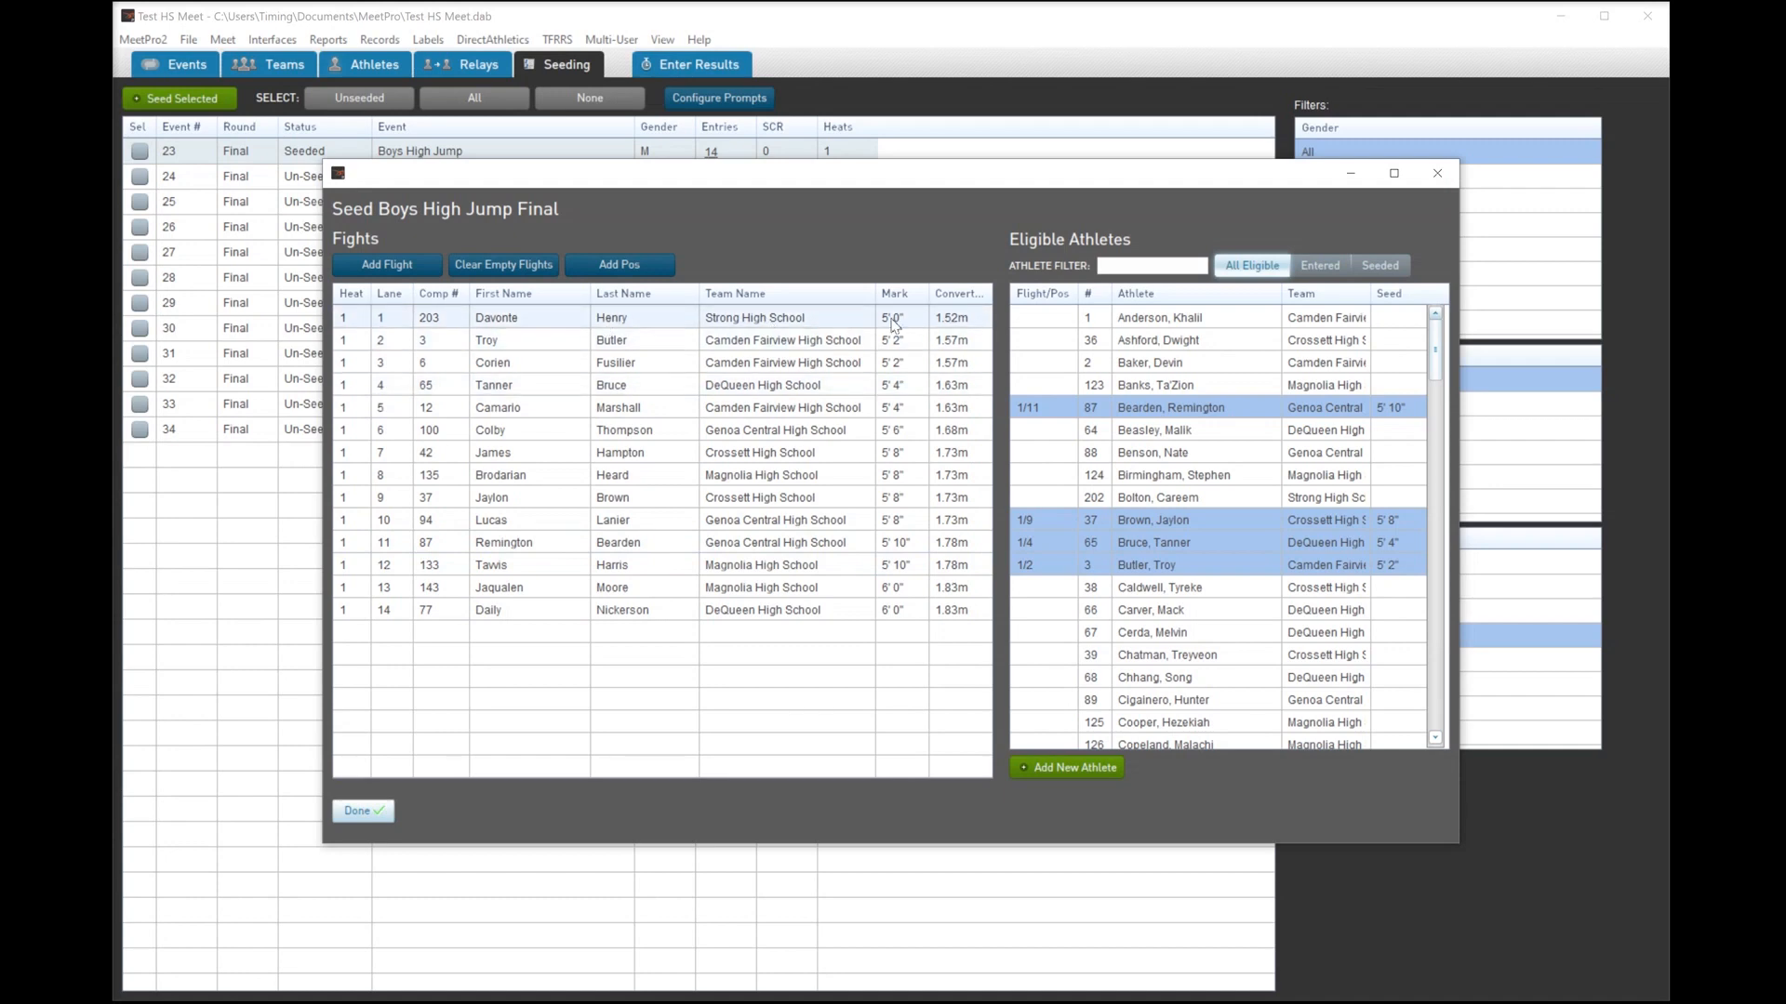
click(359, 811)
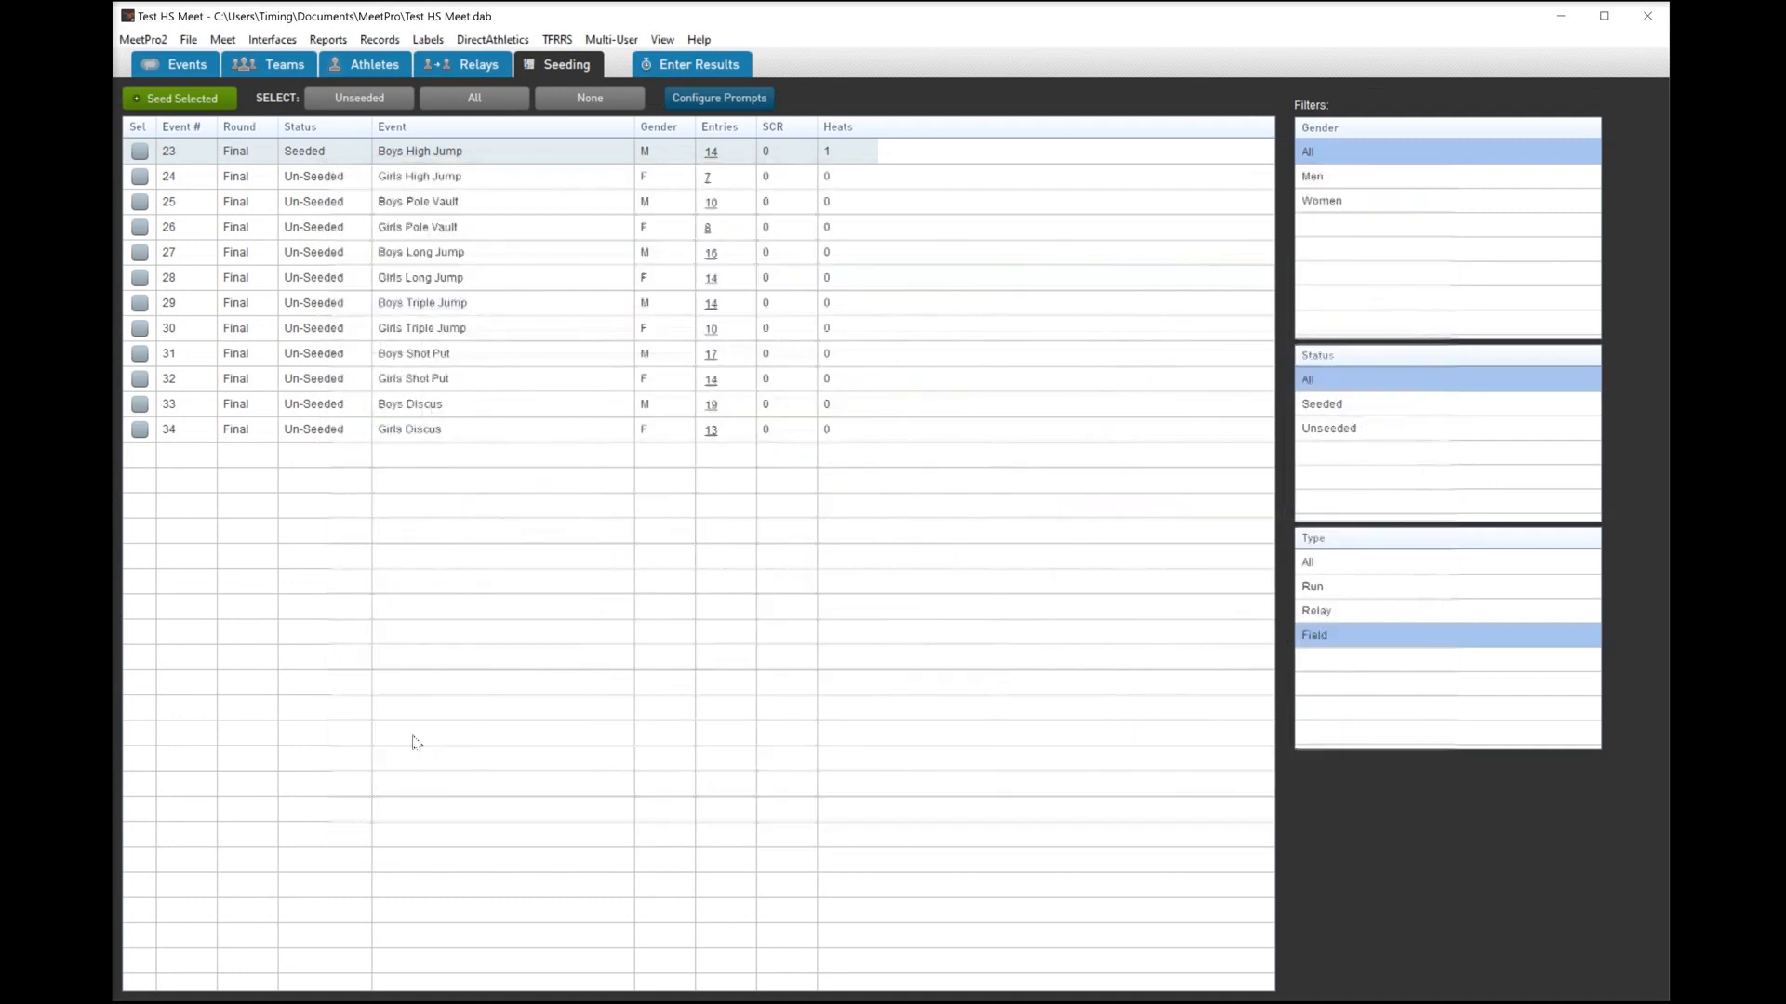
- Seed the Boys Discus with a break point at row 10 and close its seeding preview
click(140, 404)
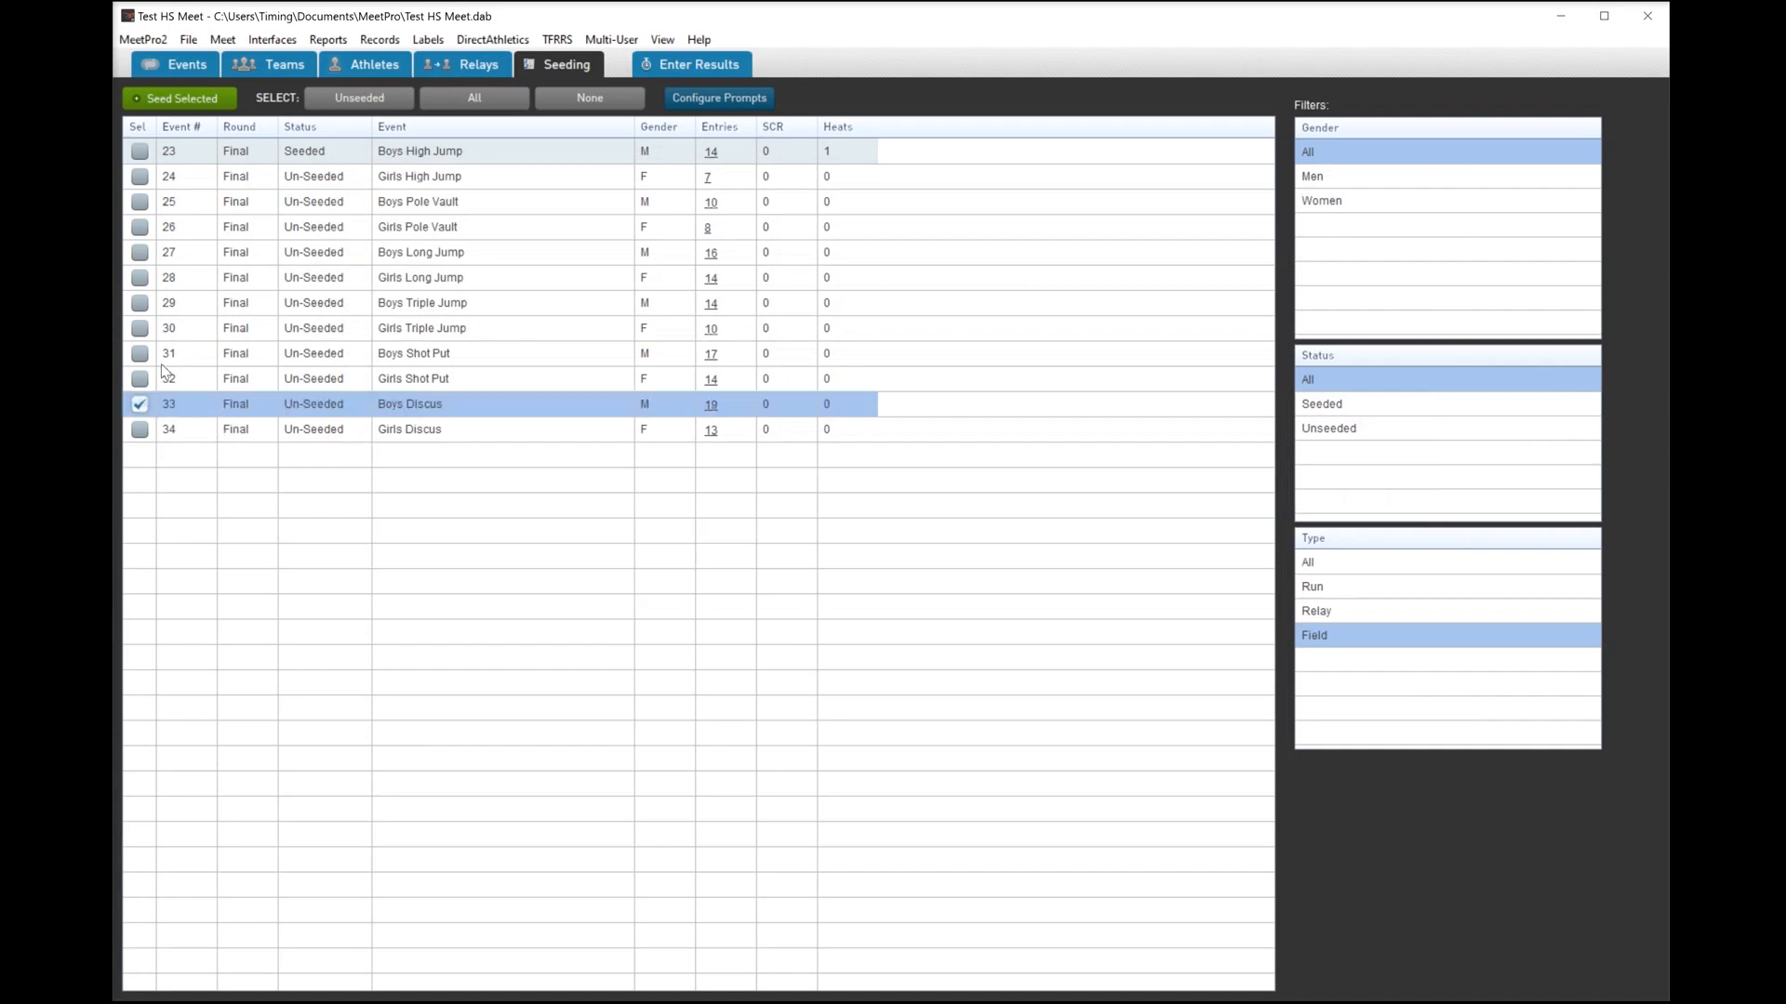
click(182, 98)
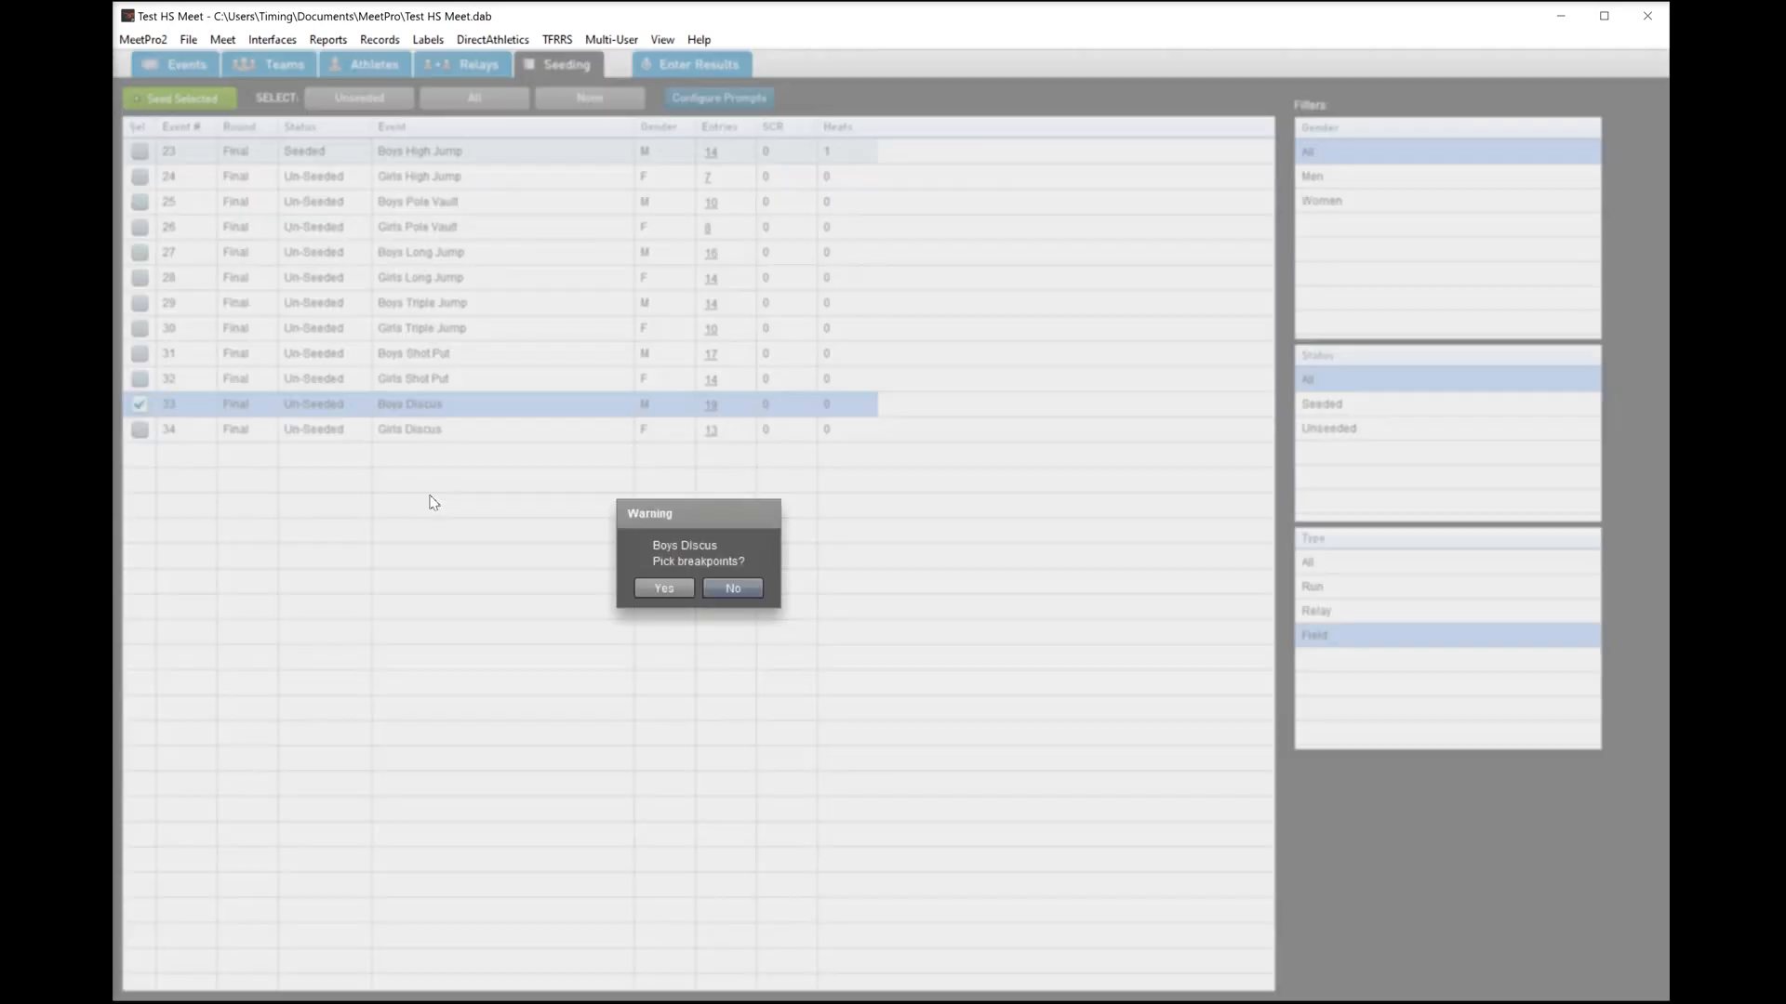
click(647, 587)
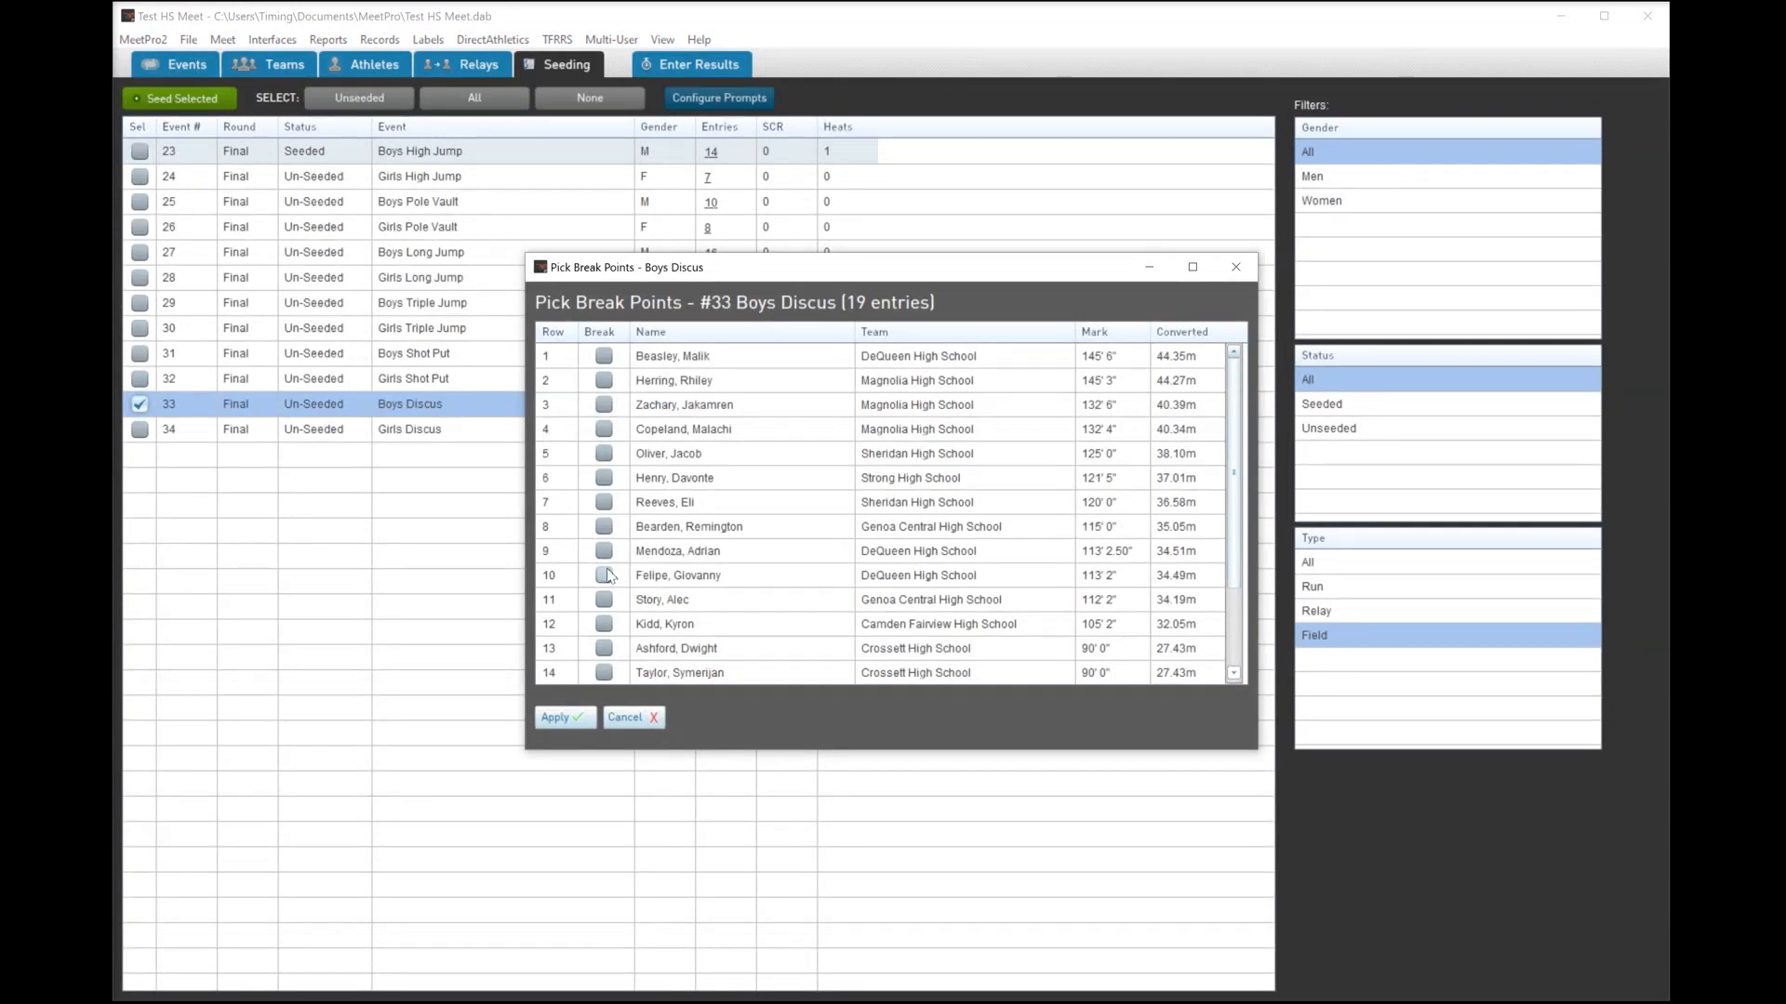
click(604, 574)
scroll(609, 614, down, 2)
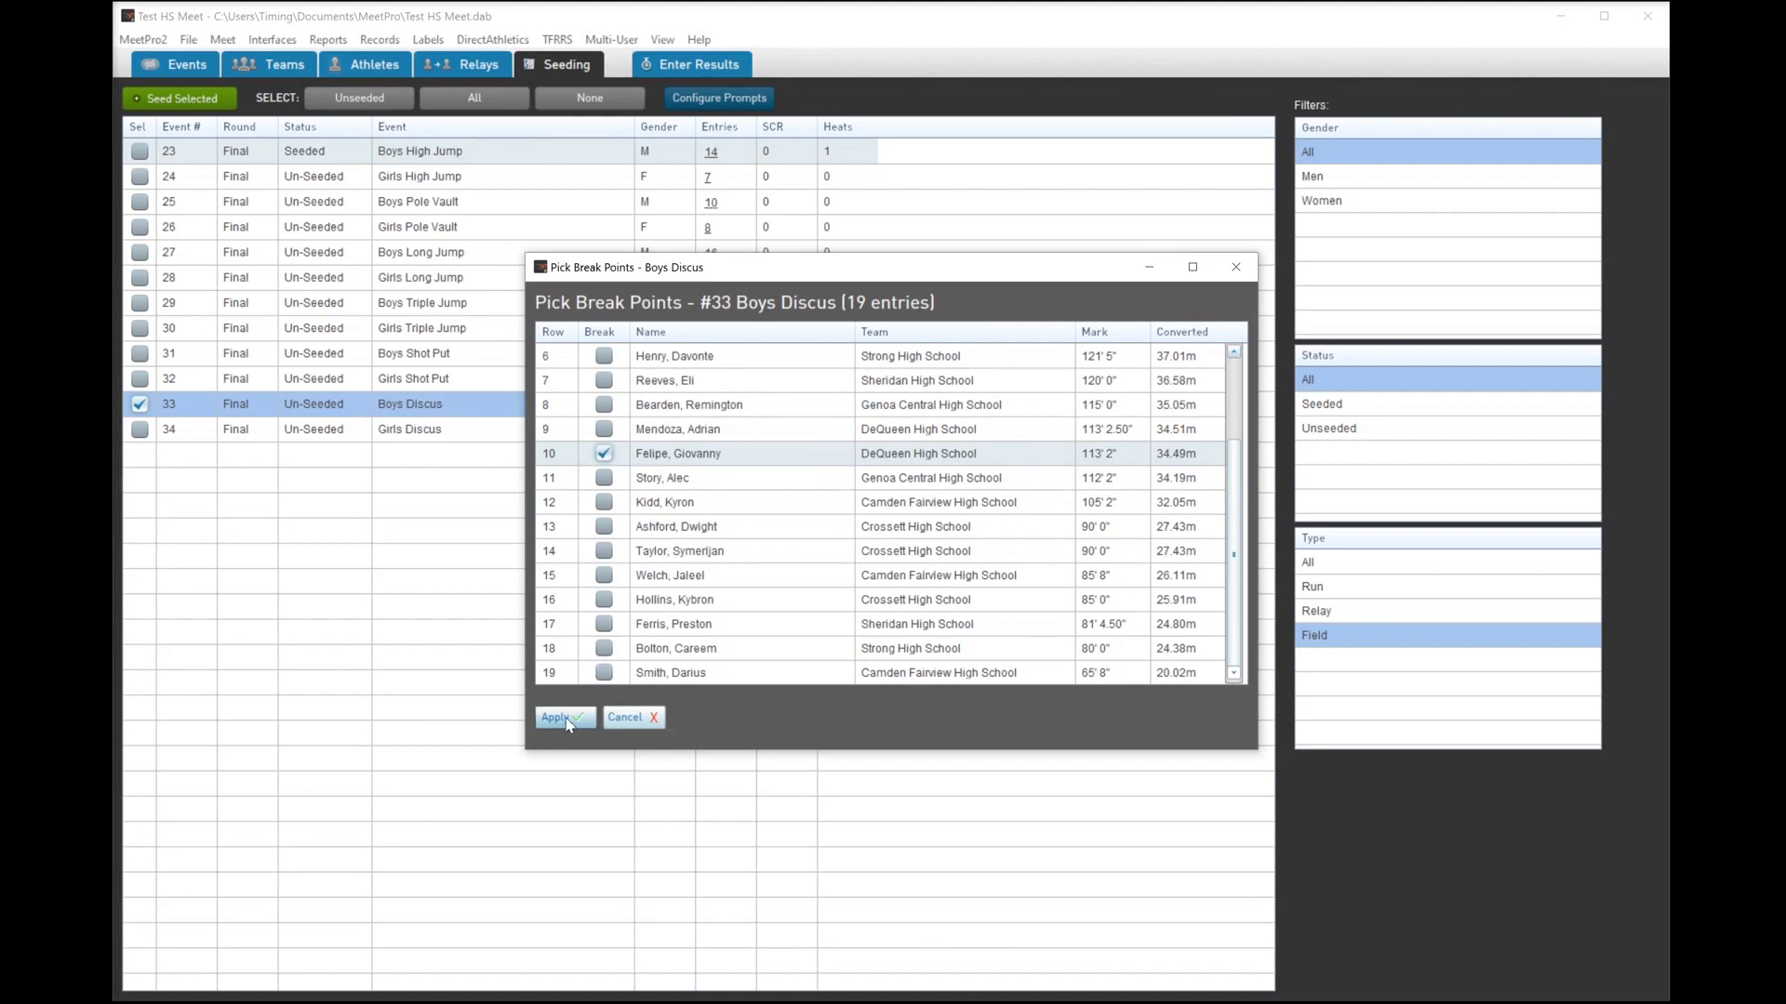
click(564, 719)
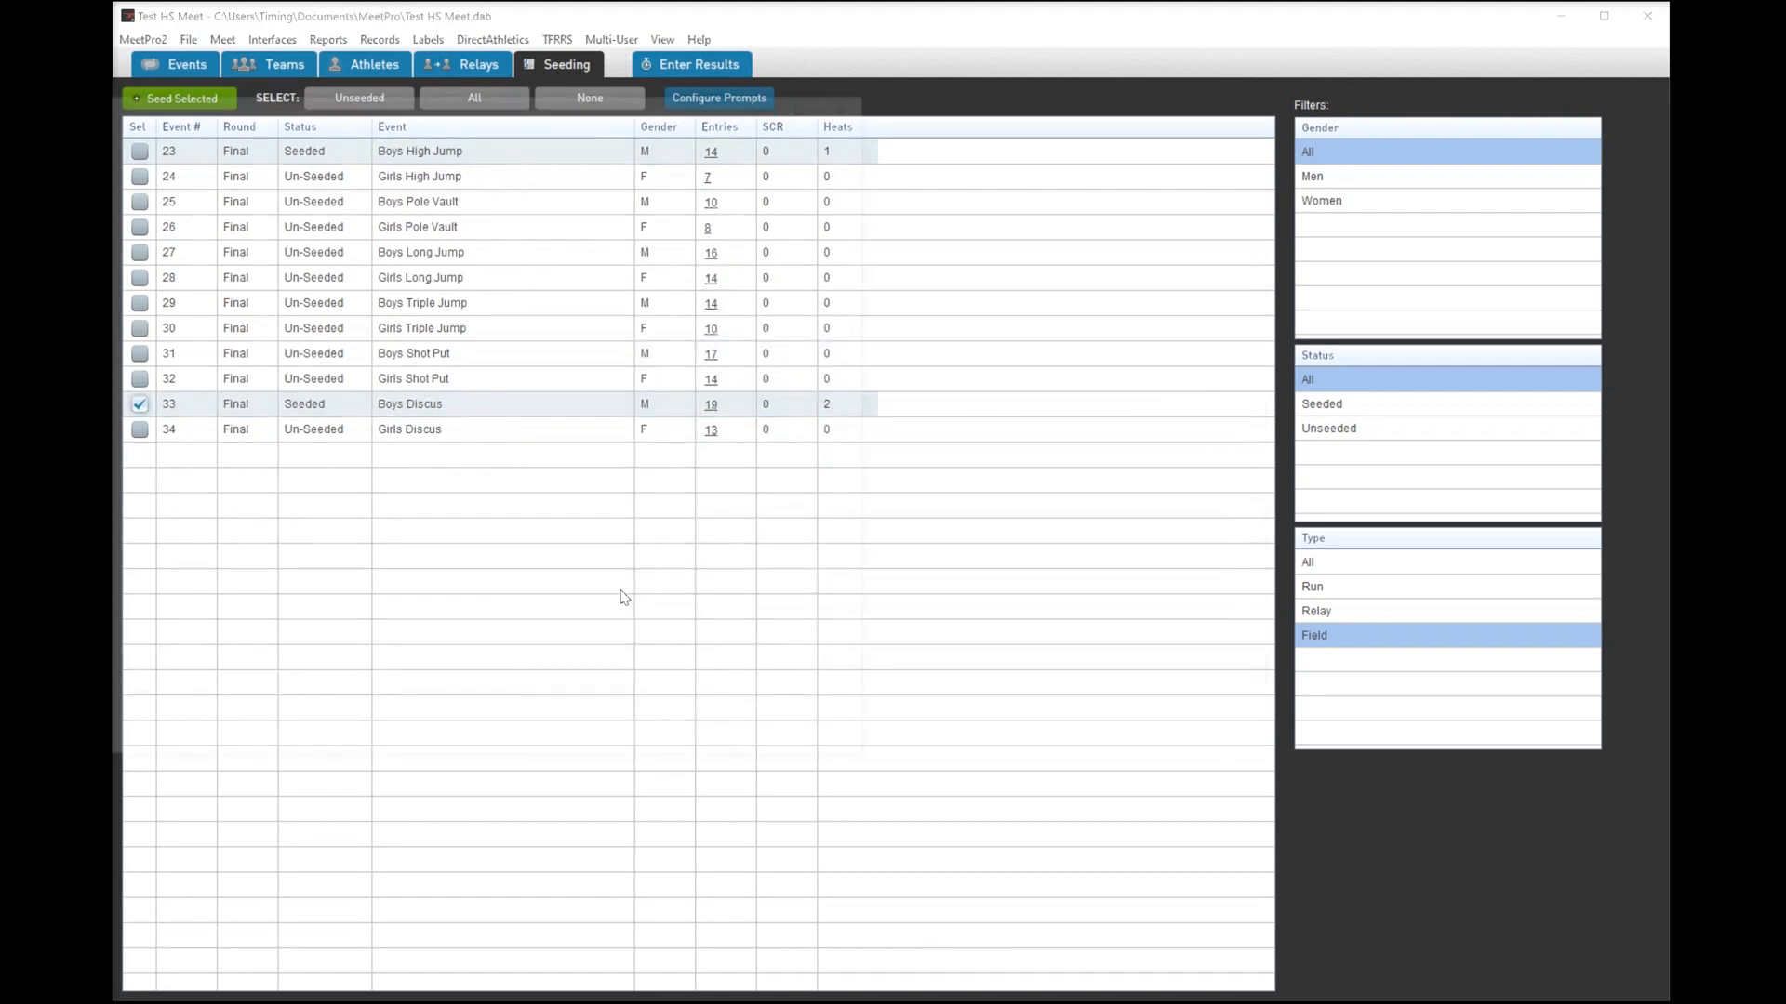
click(363, 811)
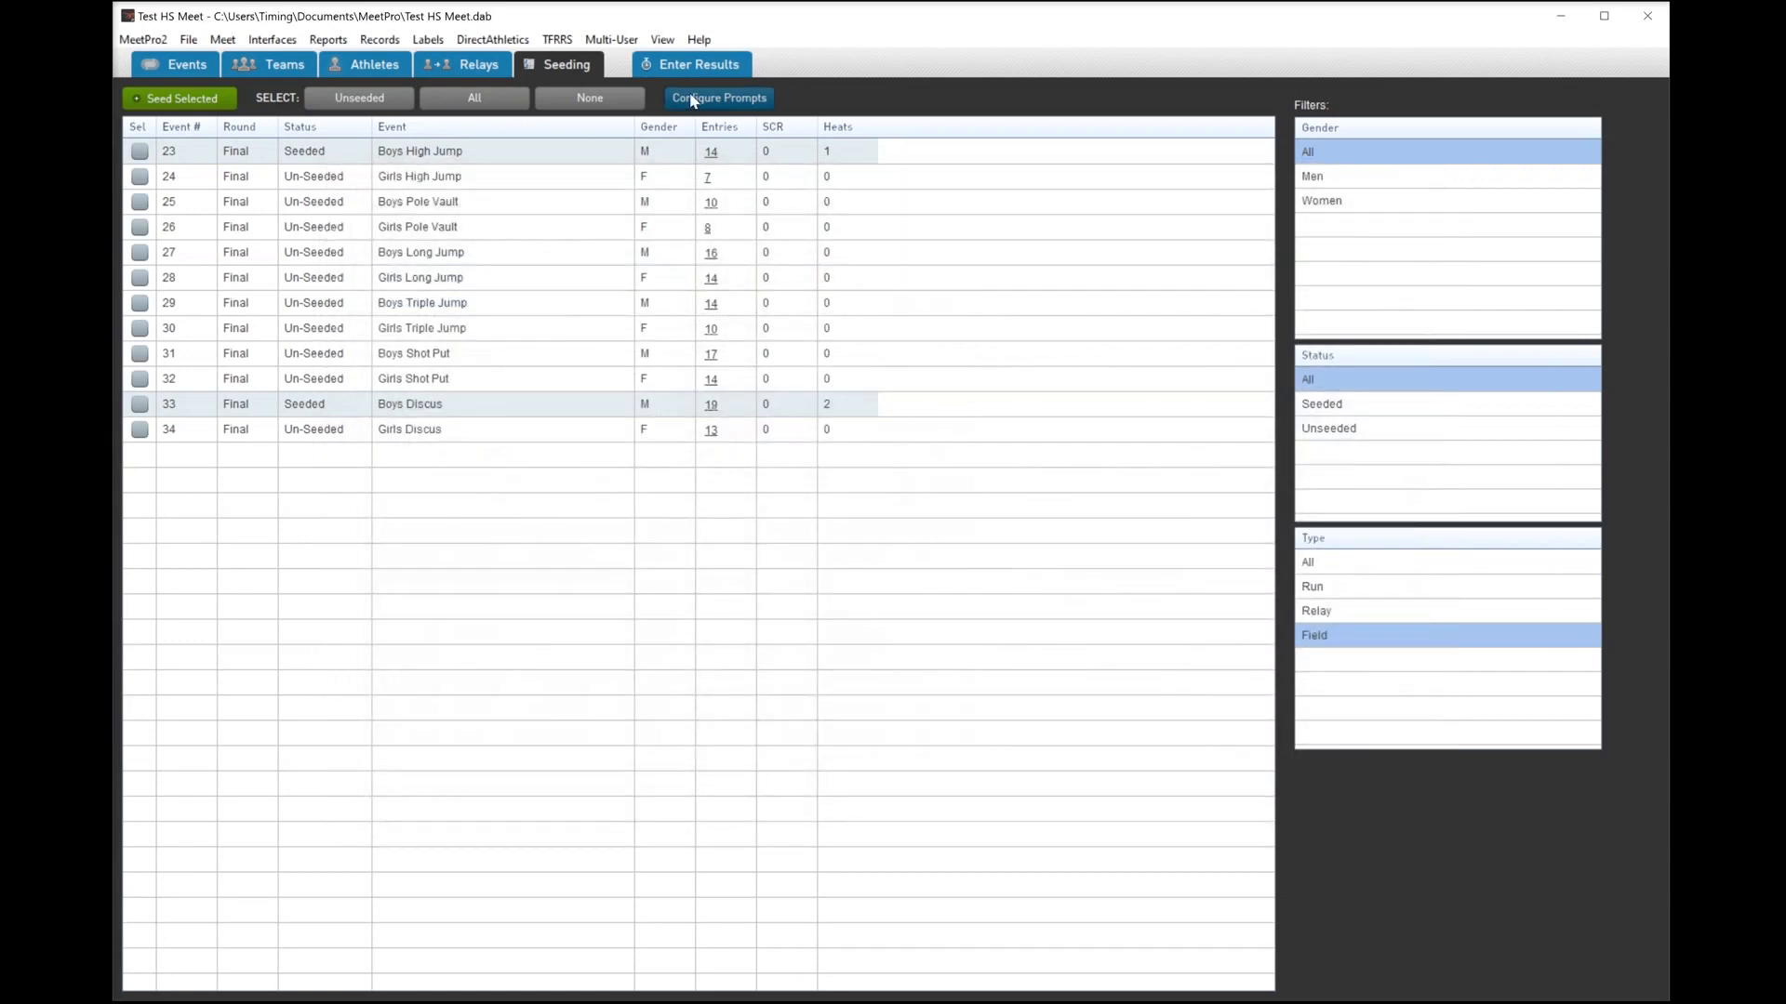
- Seed the Boys Shot Put with a break point at row 10 and close its seeding preview
click(138, 353)
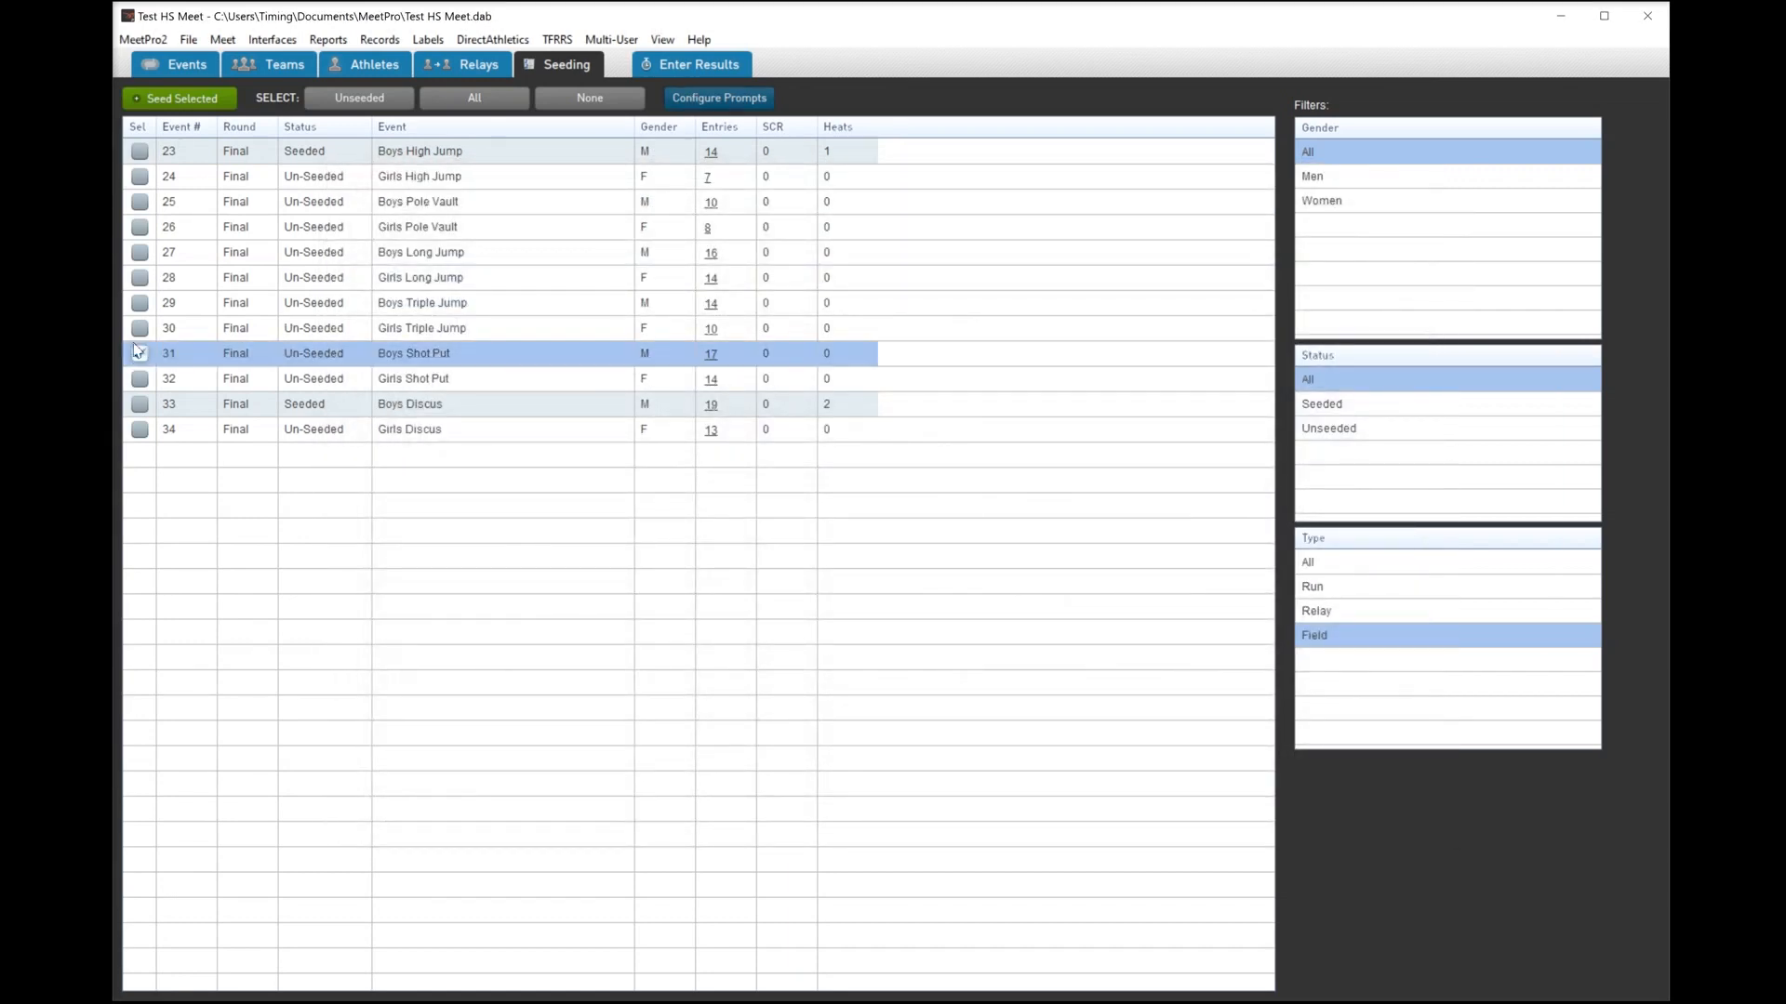
click(178, 98)
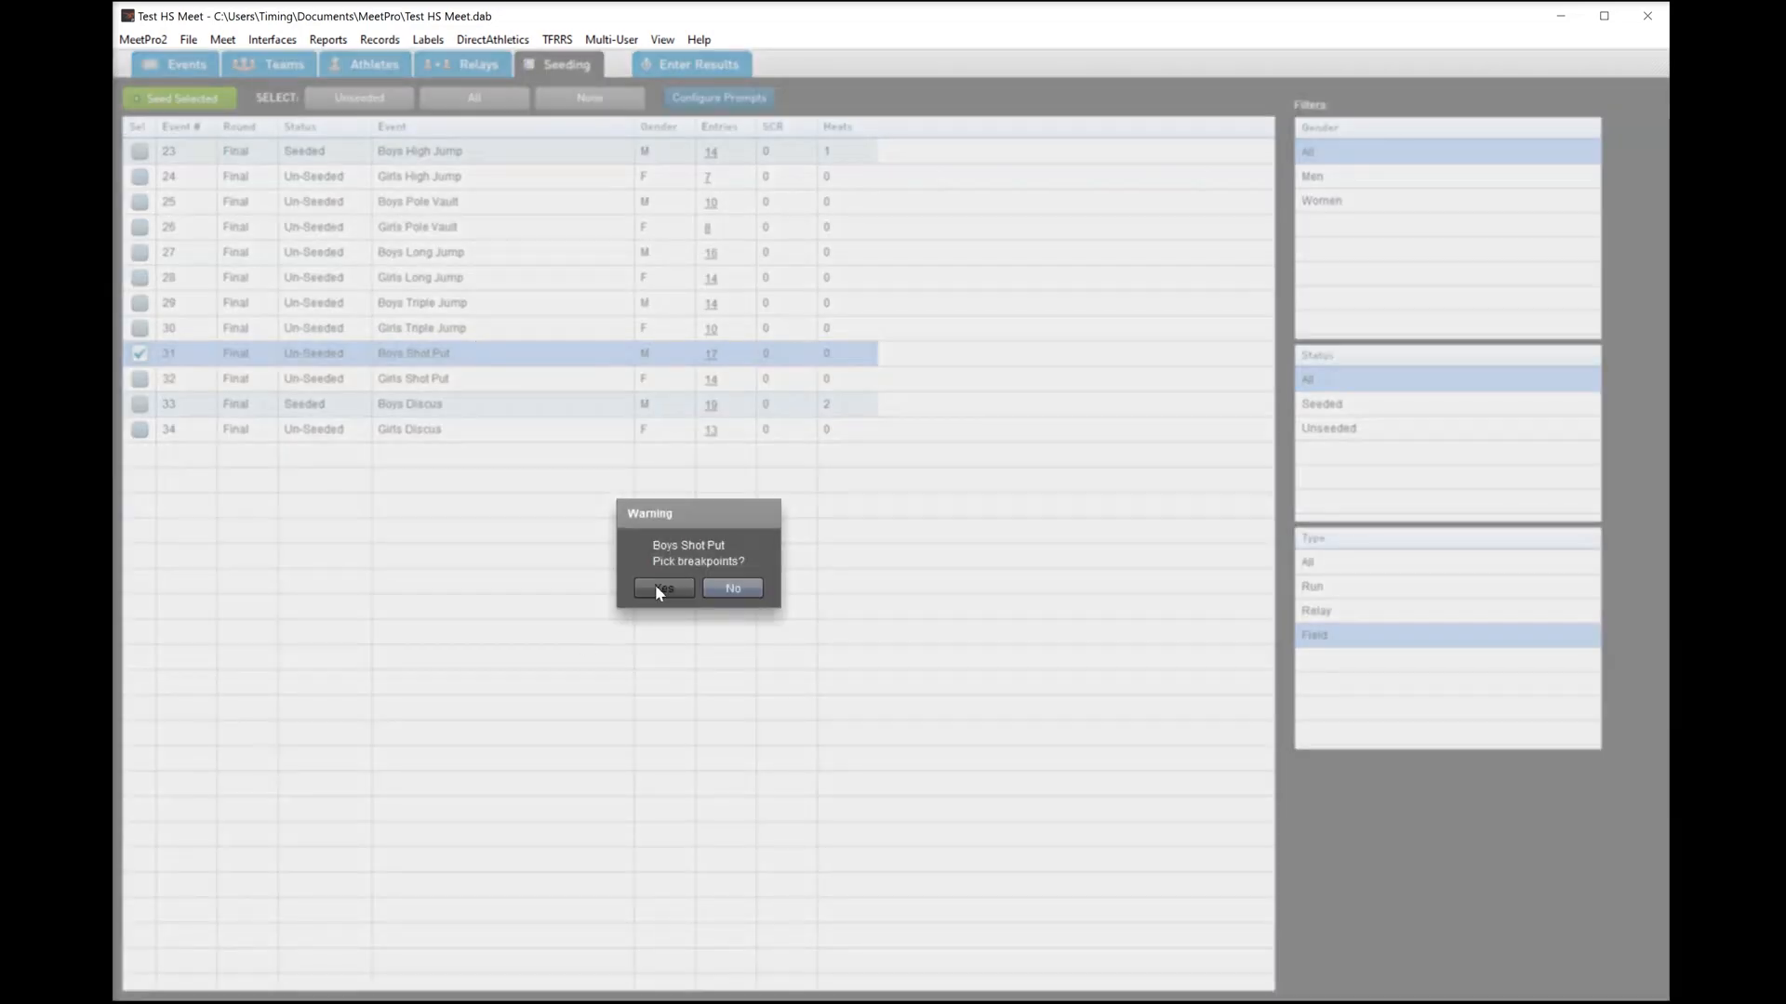
click(657, 588)
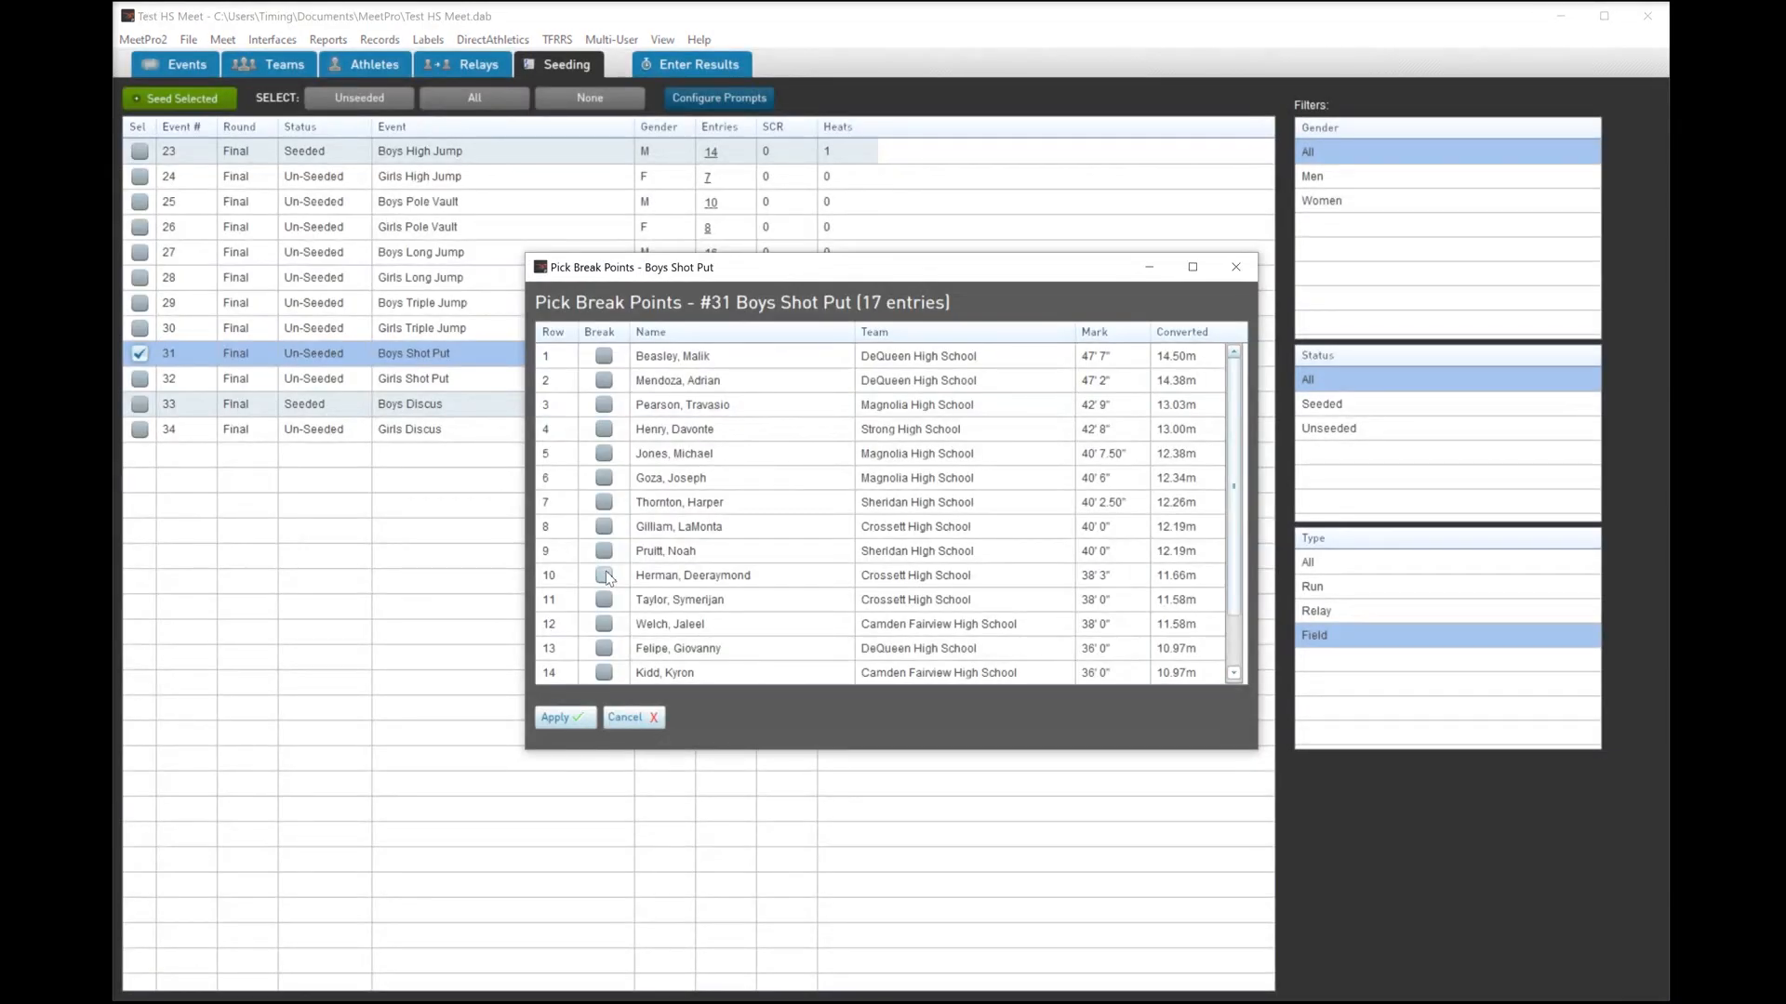
click(604, 575)
click(556, 717)
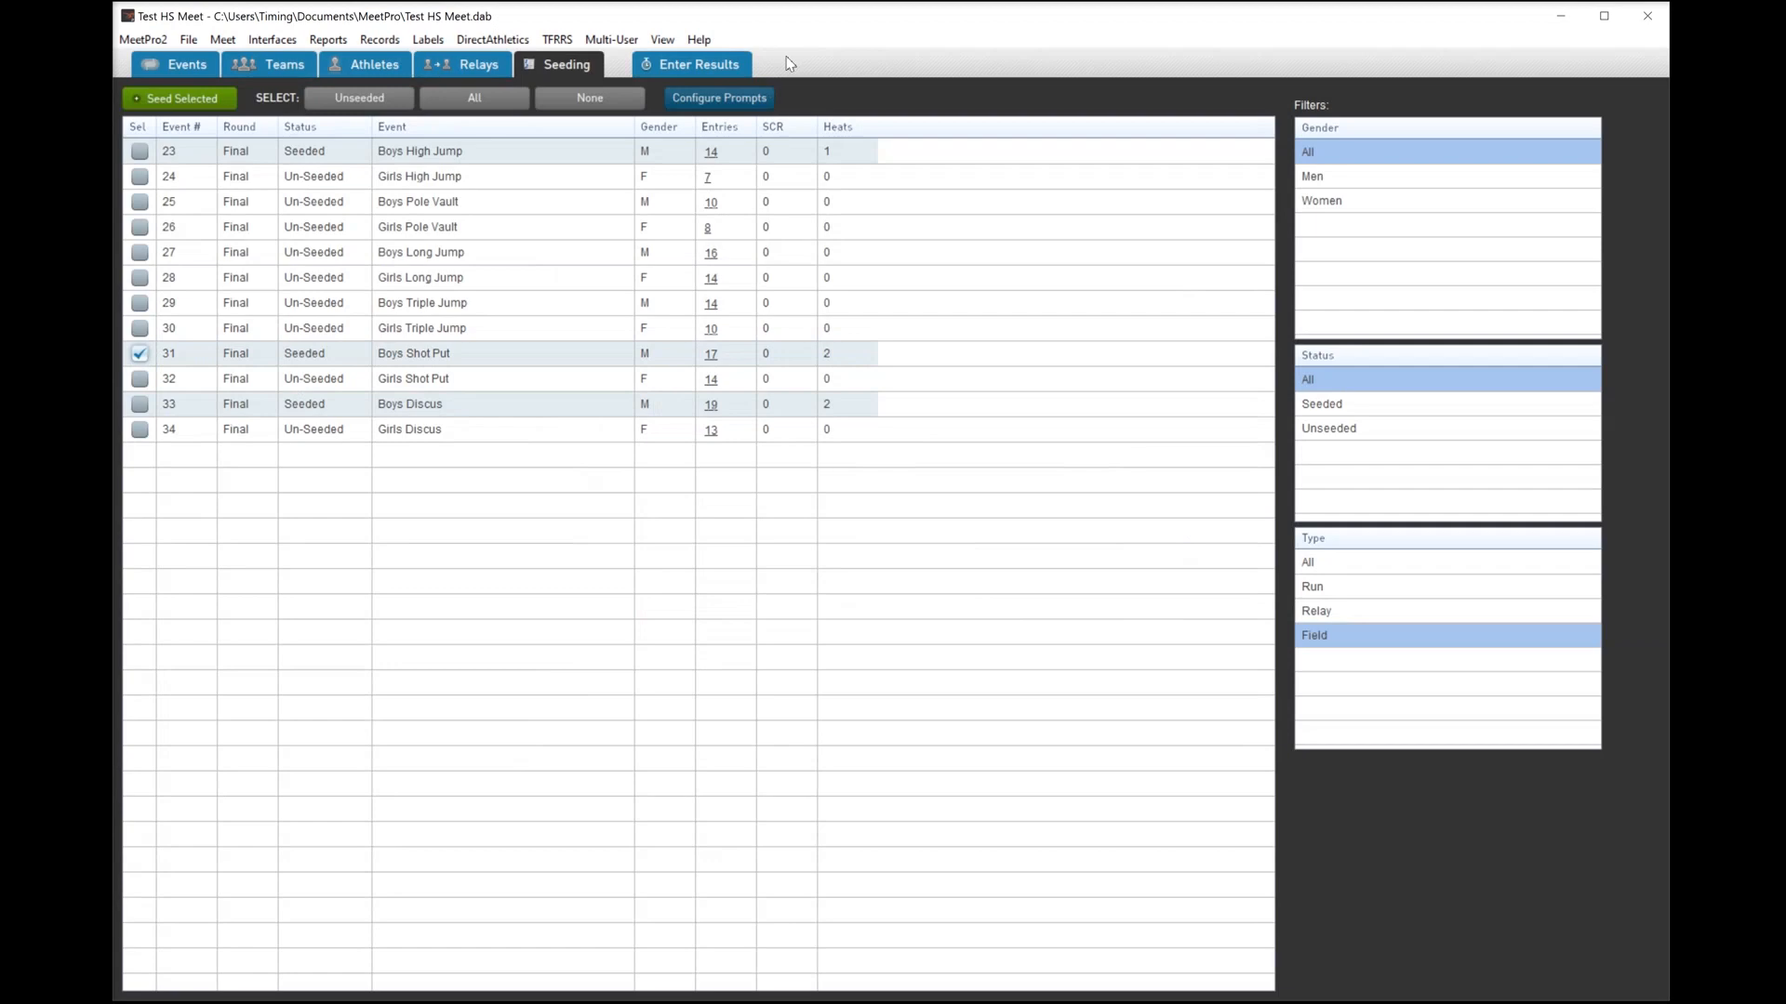
click(372, 807)
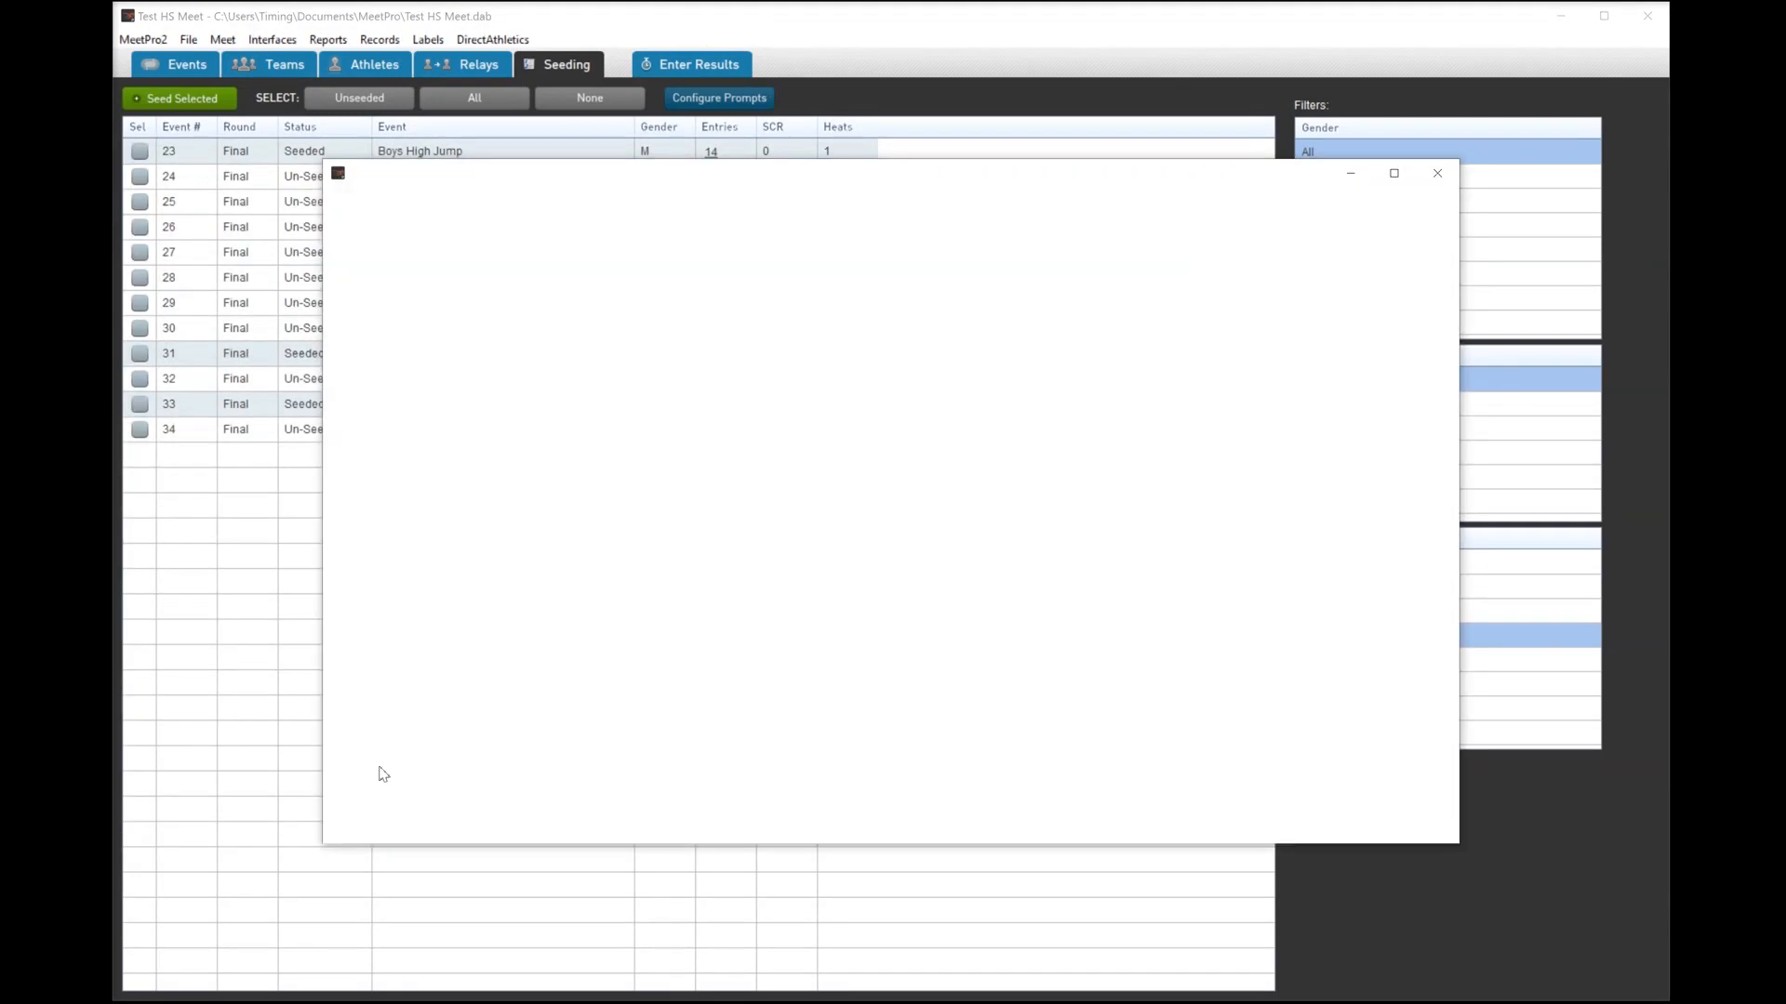
- Turn off the preview after seeding and set the prompt for breakpoints to None
click(719, 98)
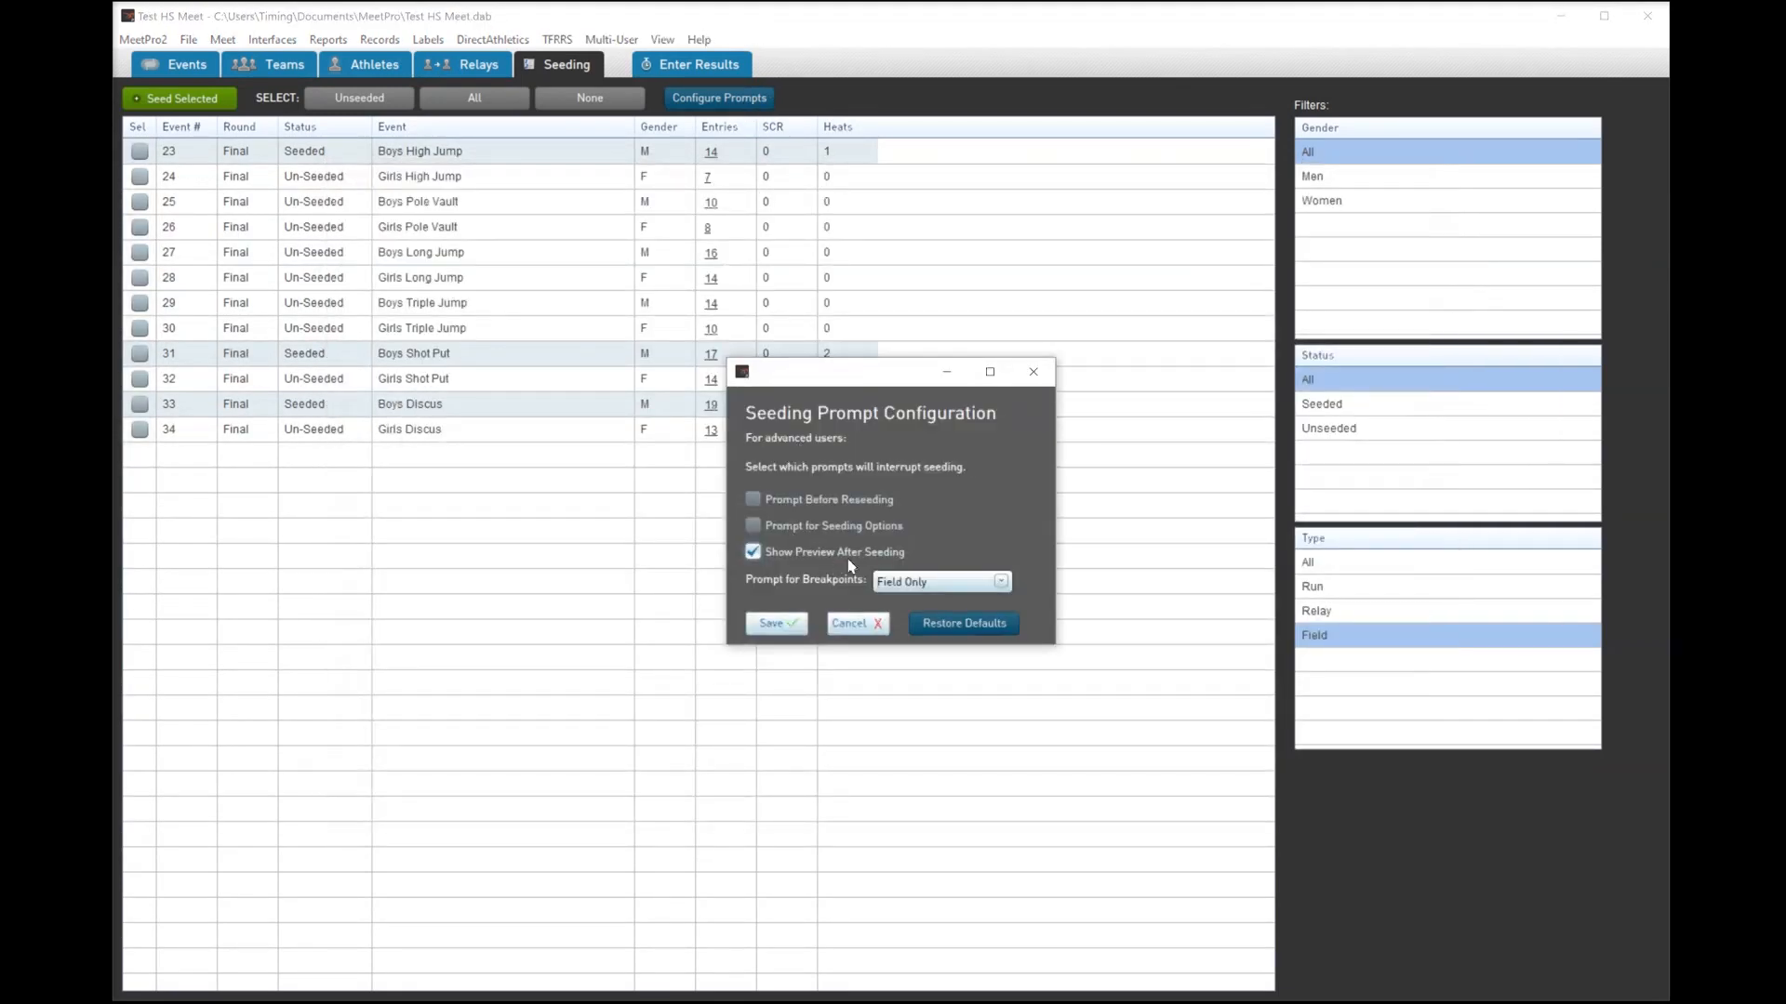
click(809, 556)
drag(788, 376, 856, 375)
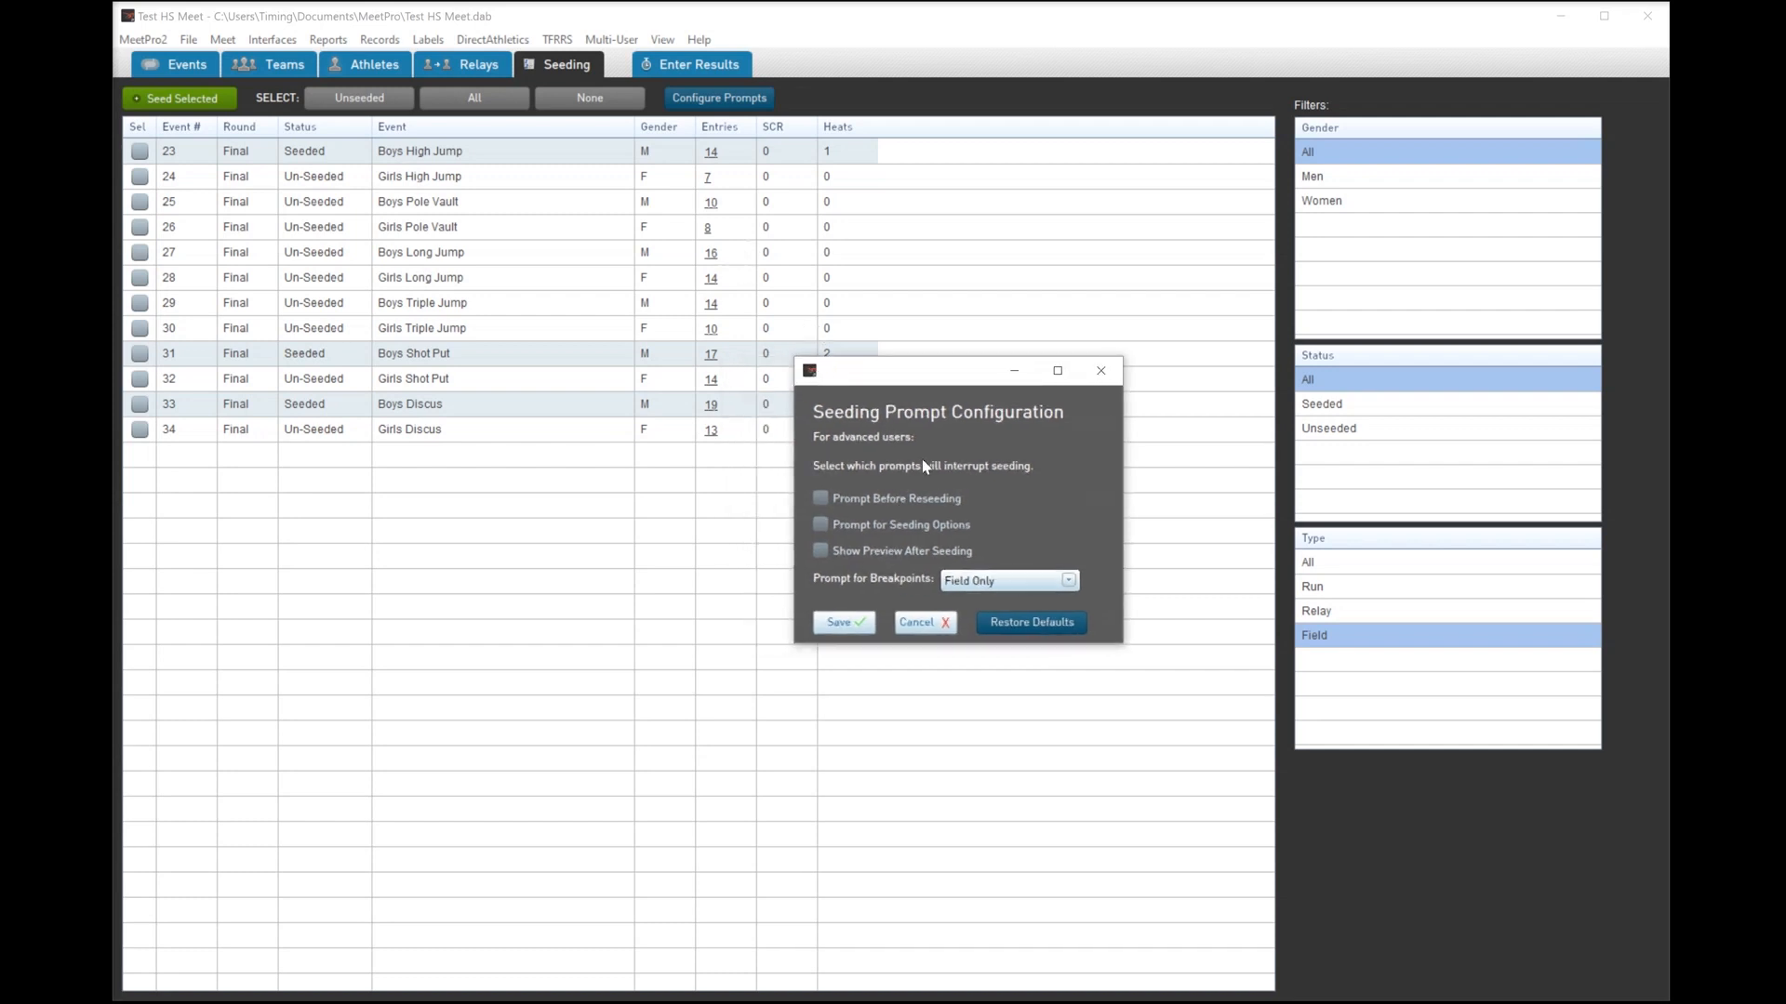
click(1041, 581)
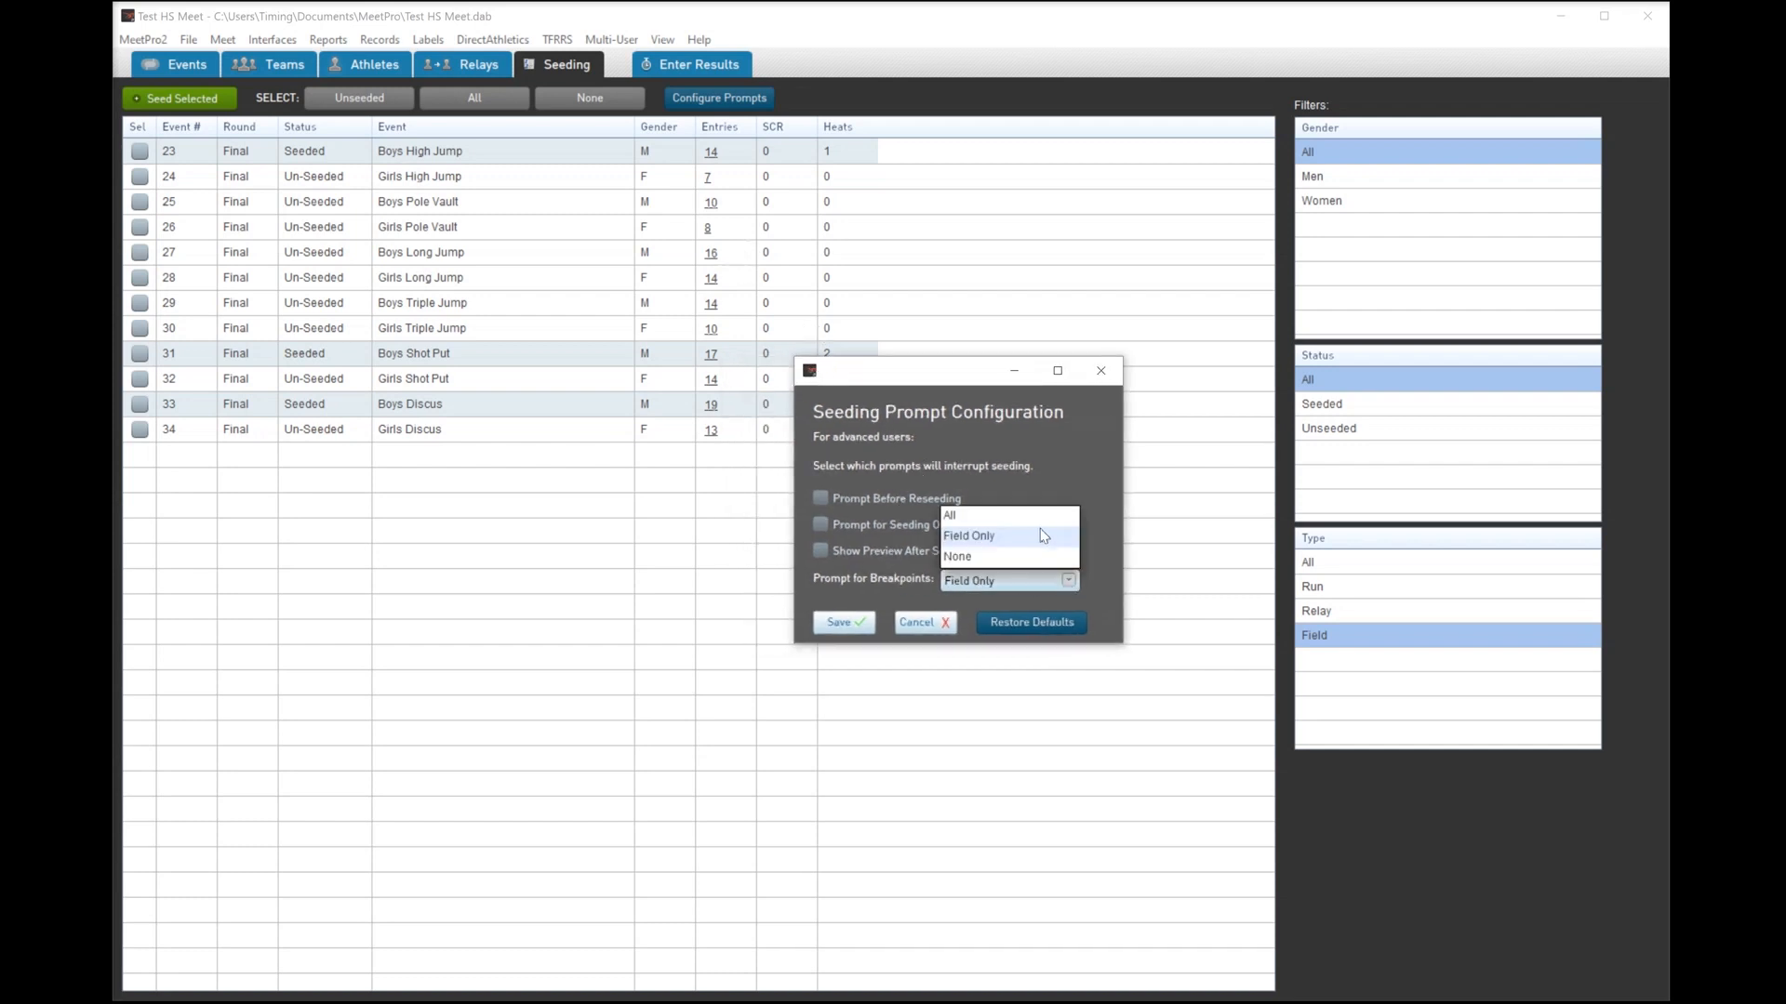
click(1041, 557)
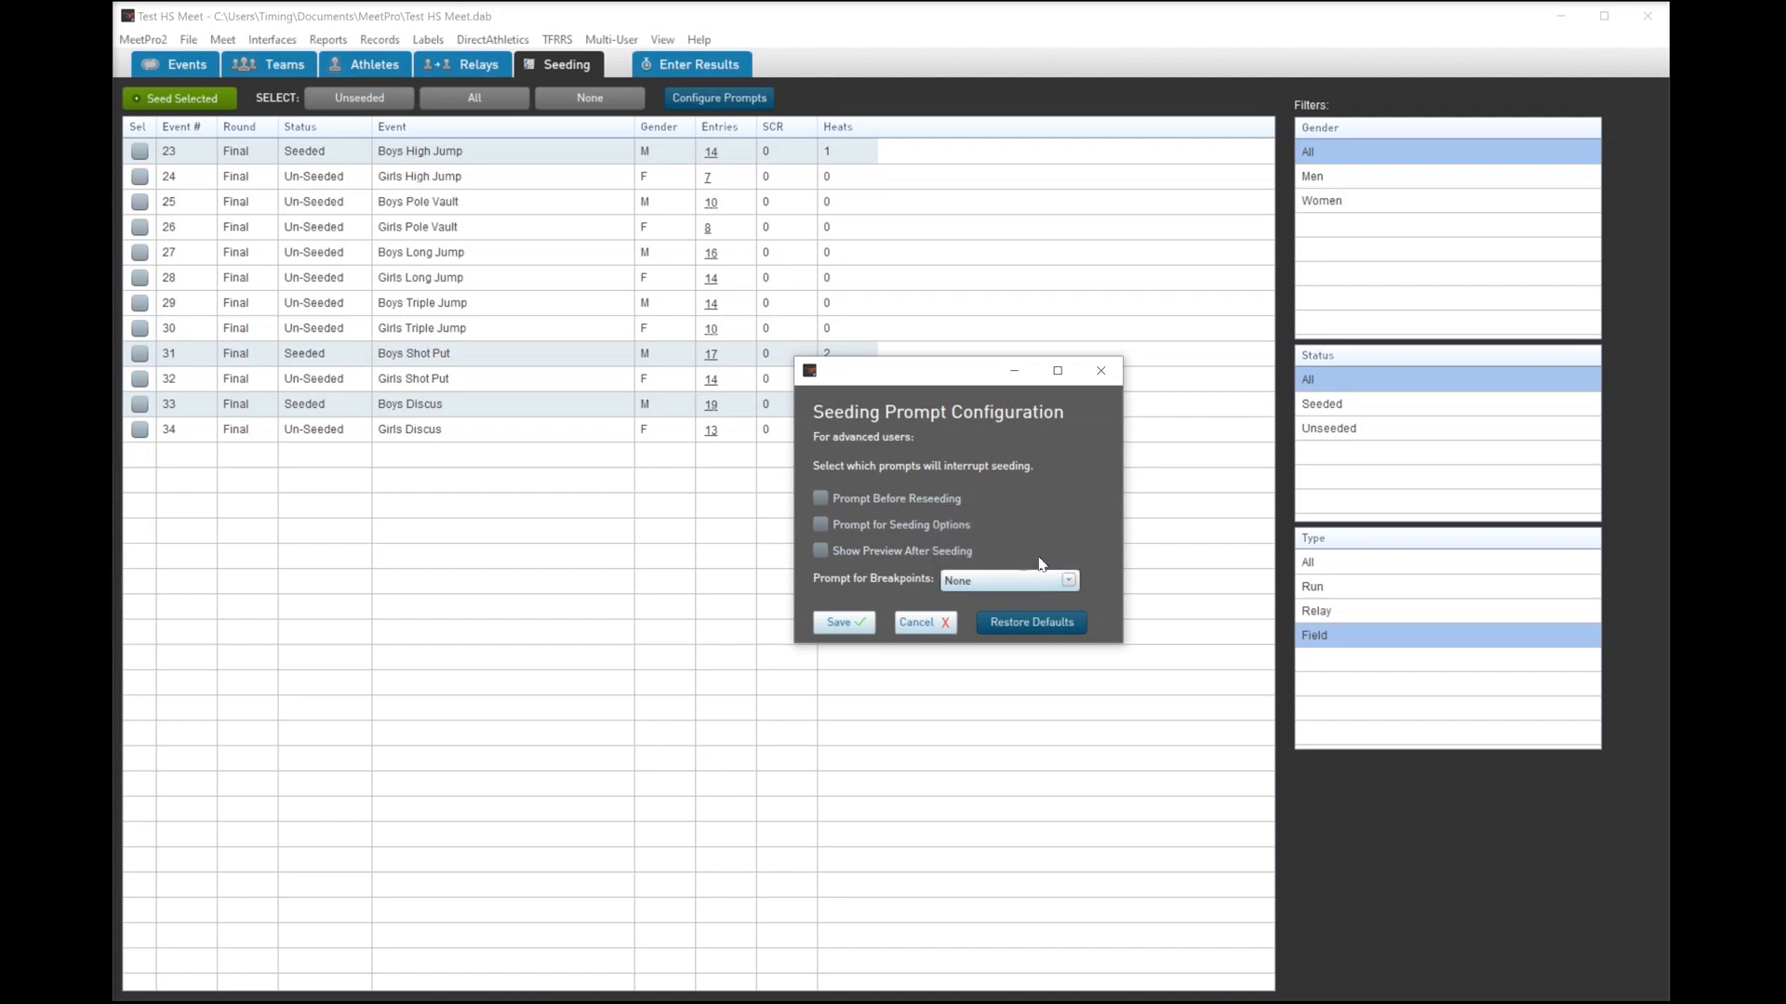
click(830, 622)
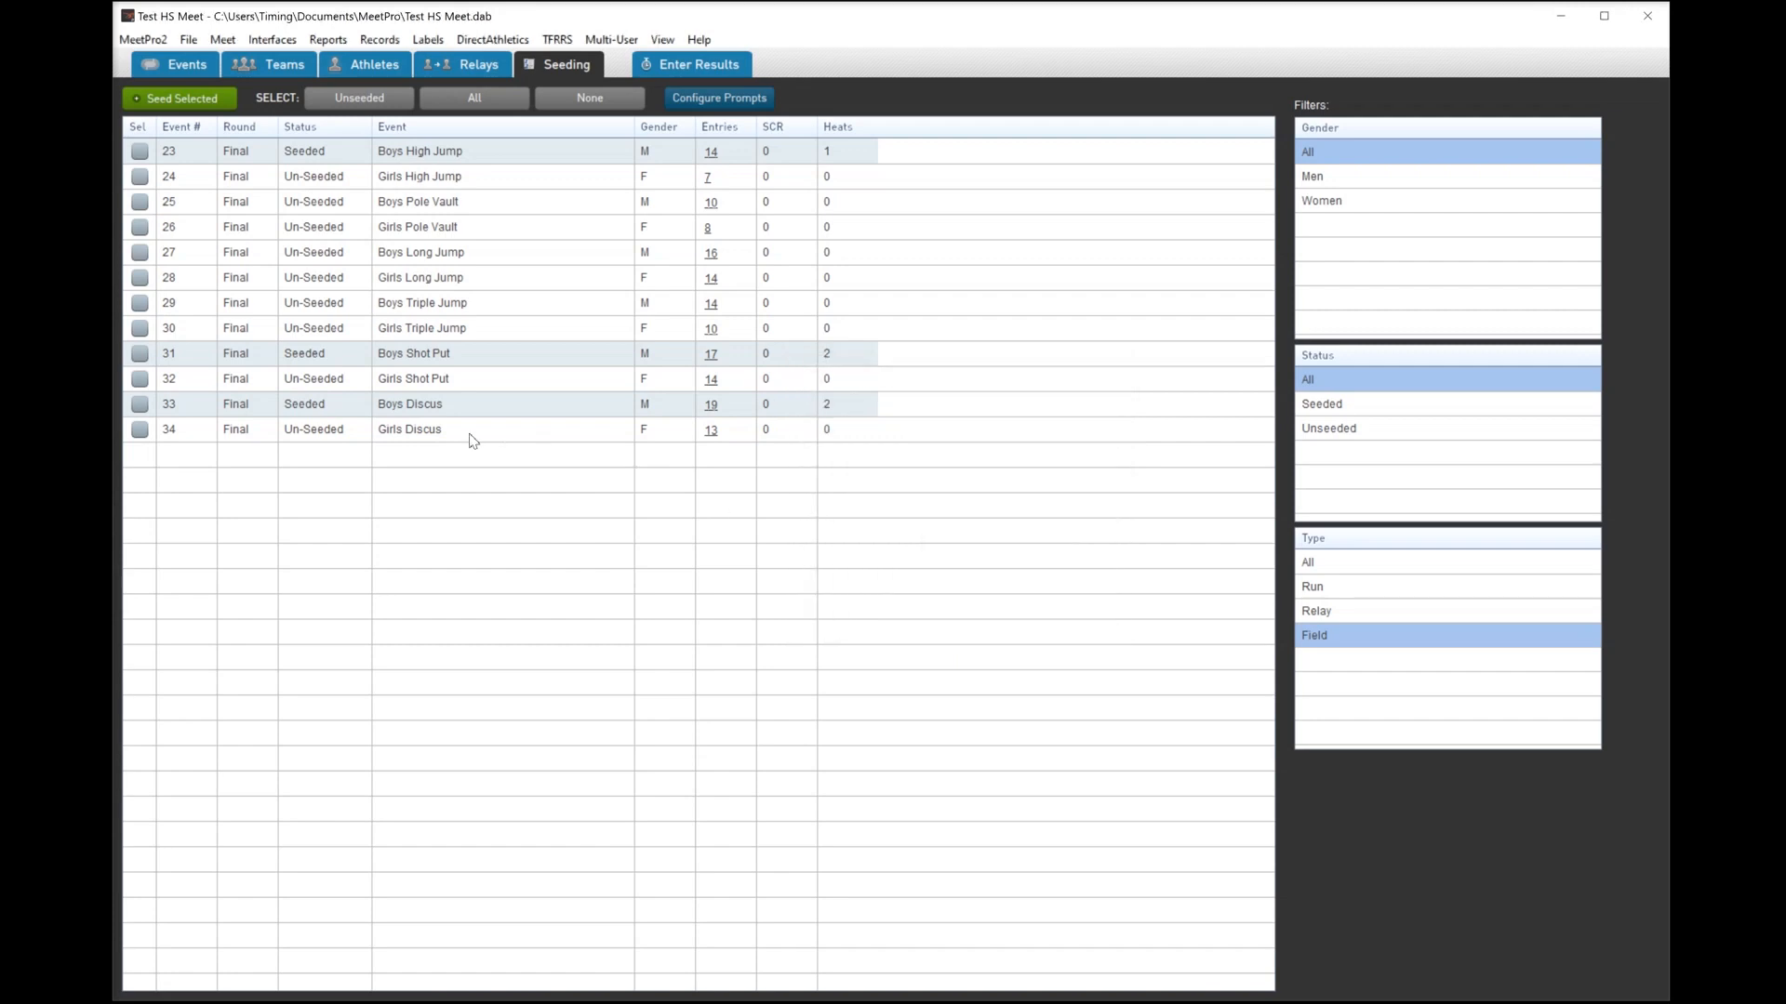
- Seed all the remaining unseeded field events and check the seeding of the Girls Shot Put
click(363, 98)
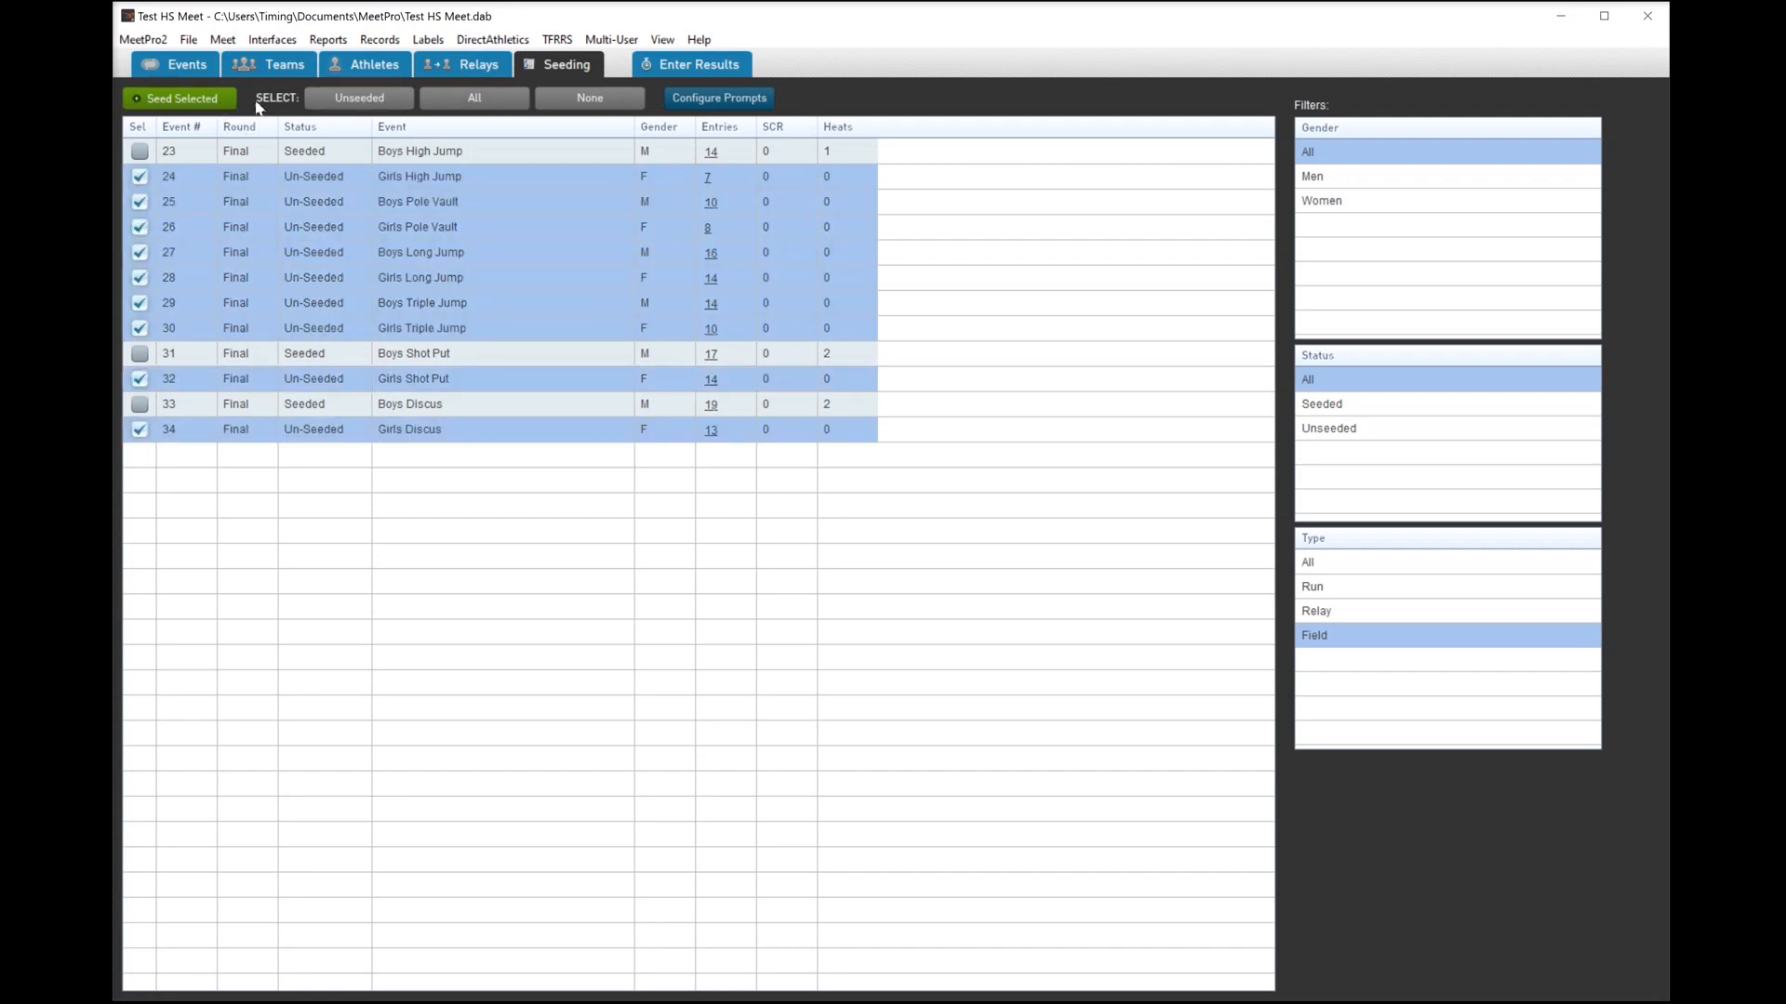
click(487, 100)
click(381, 102)
click(216, 100)
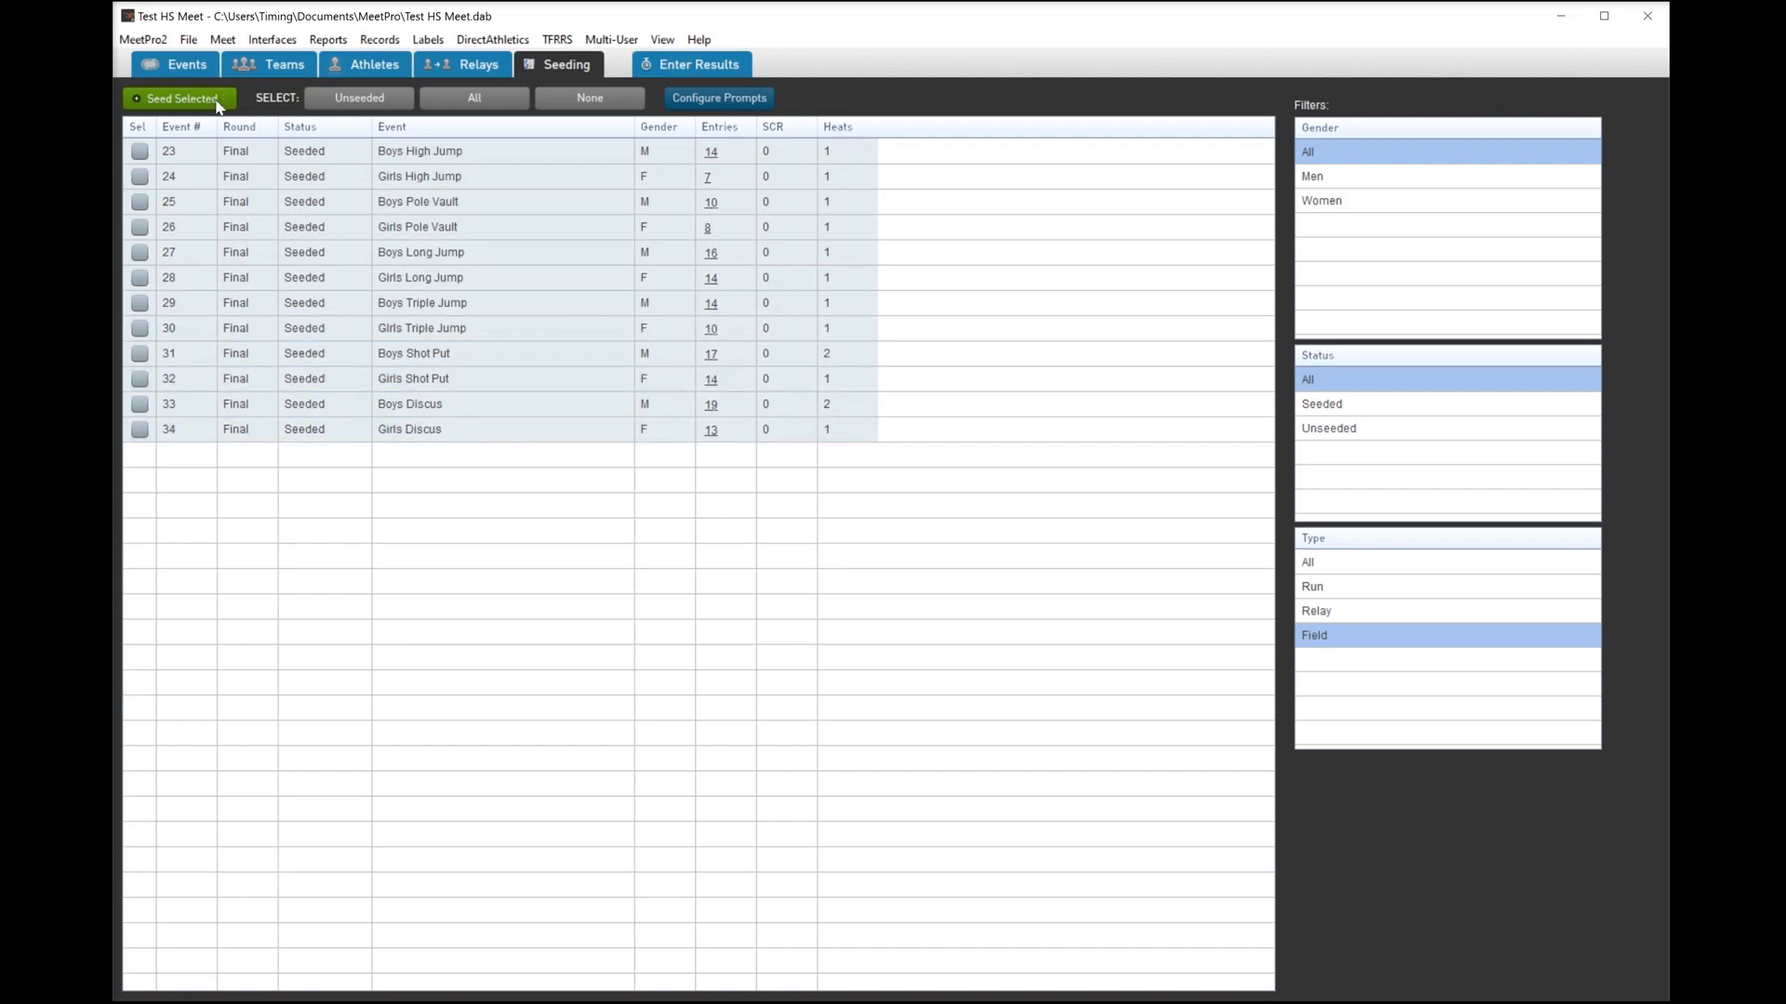
double_click(443, 385)
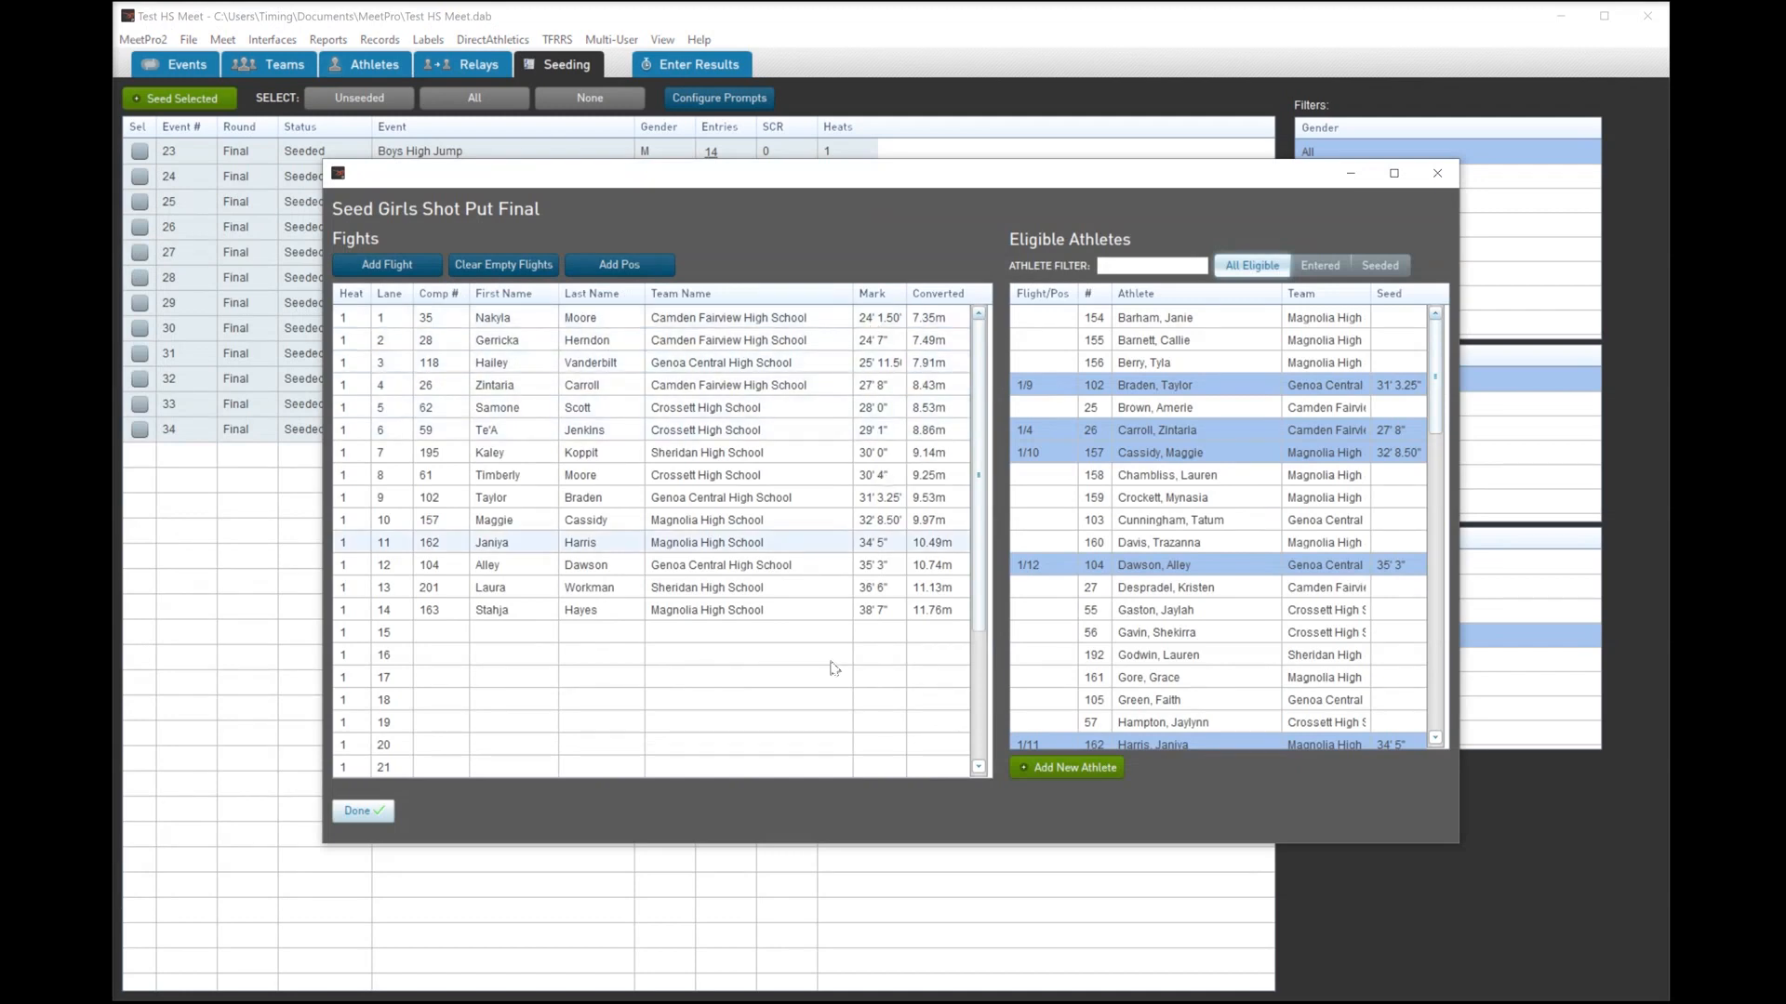
click(361, 812)
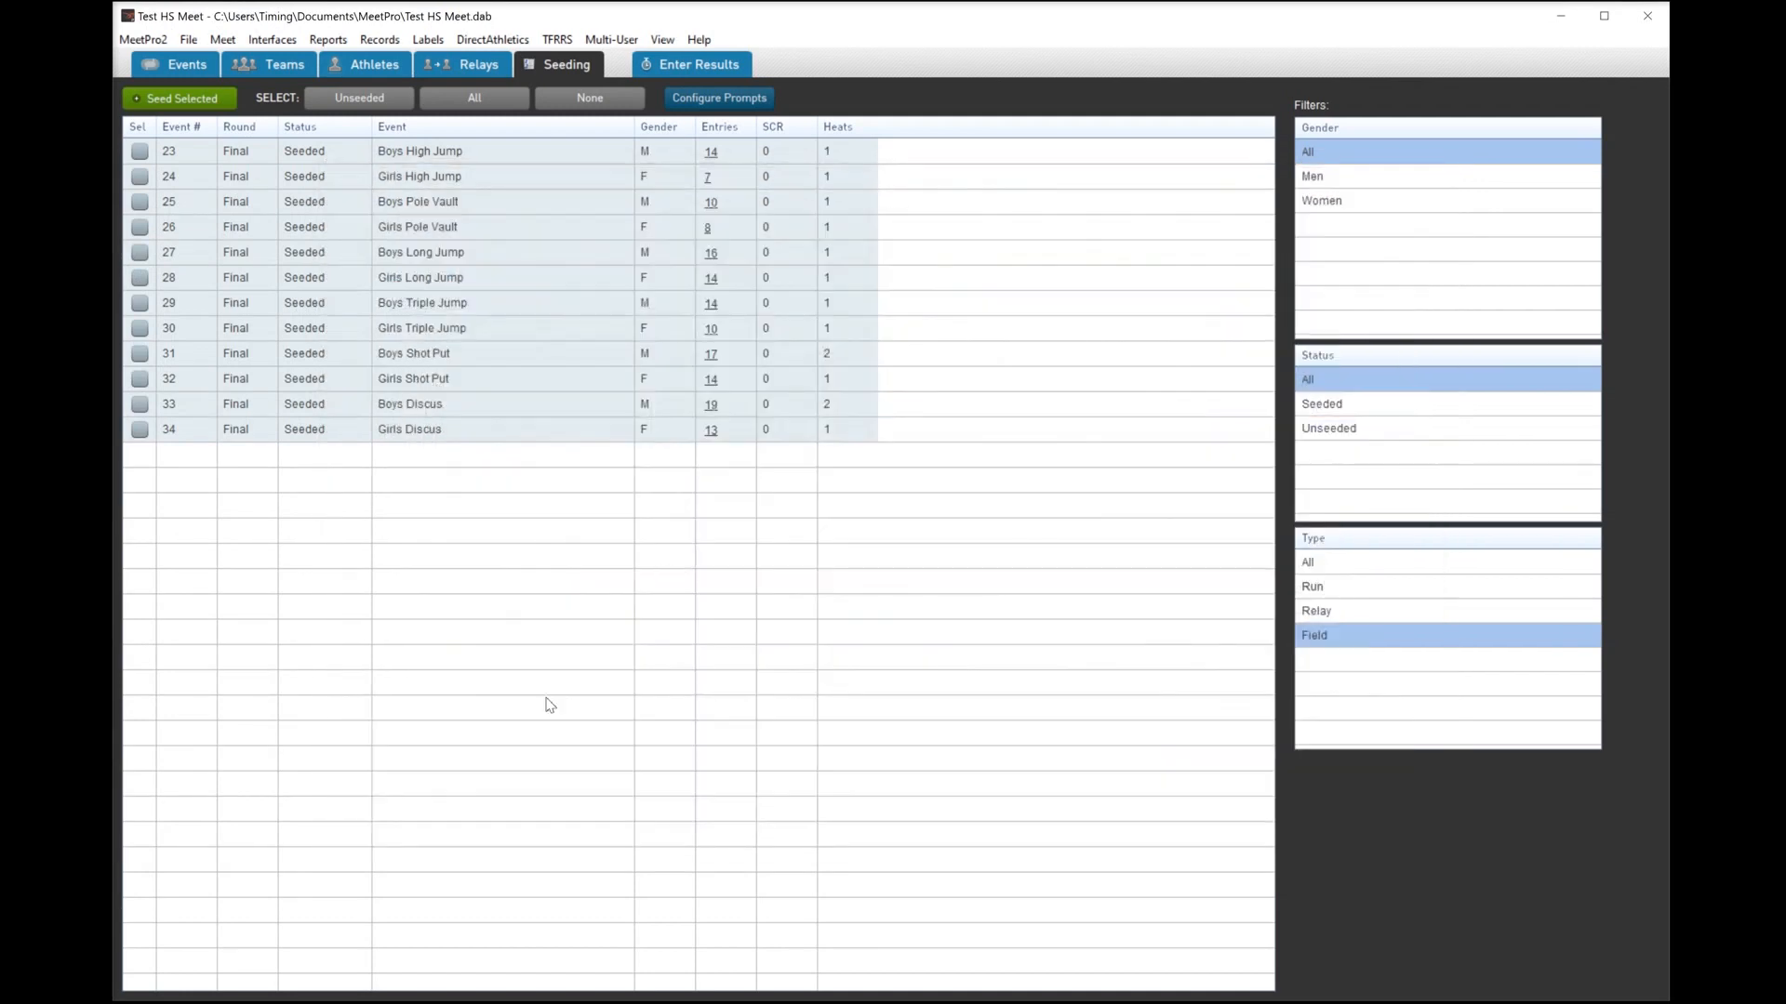
- Filter the event list to relays and seed all the unseeded relay events
click(1321, 614)
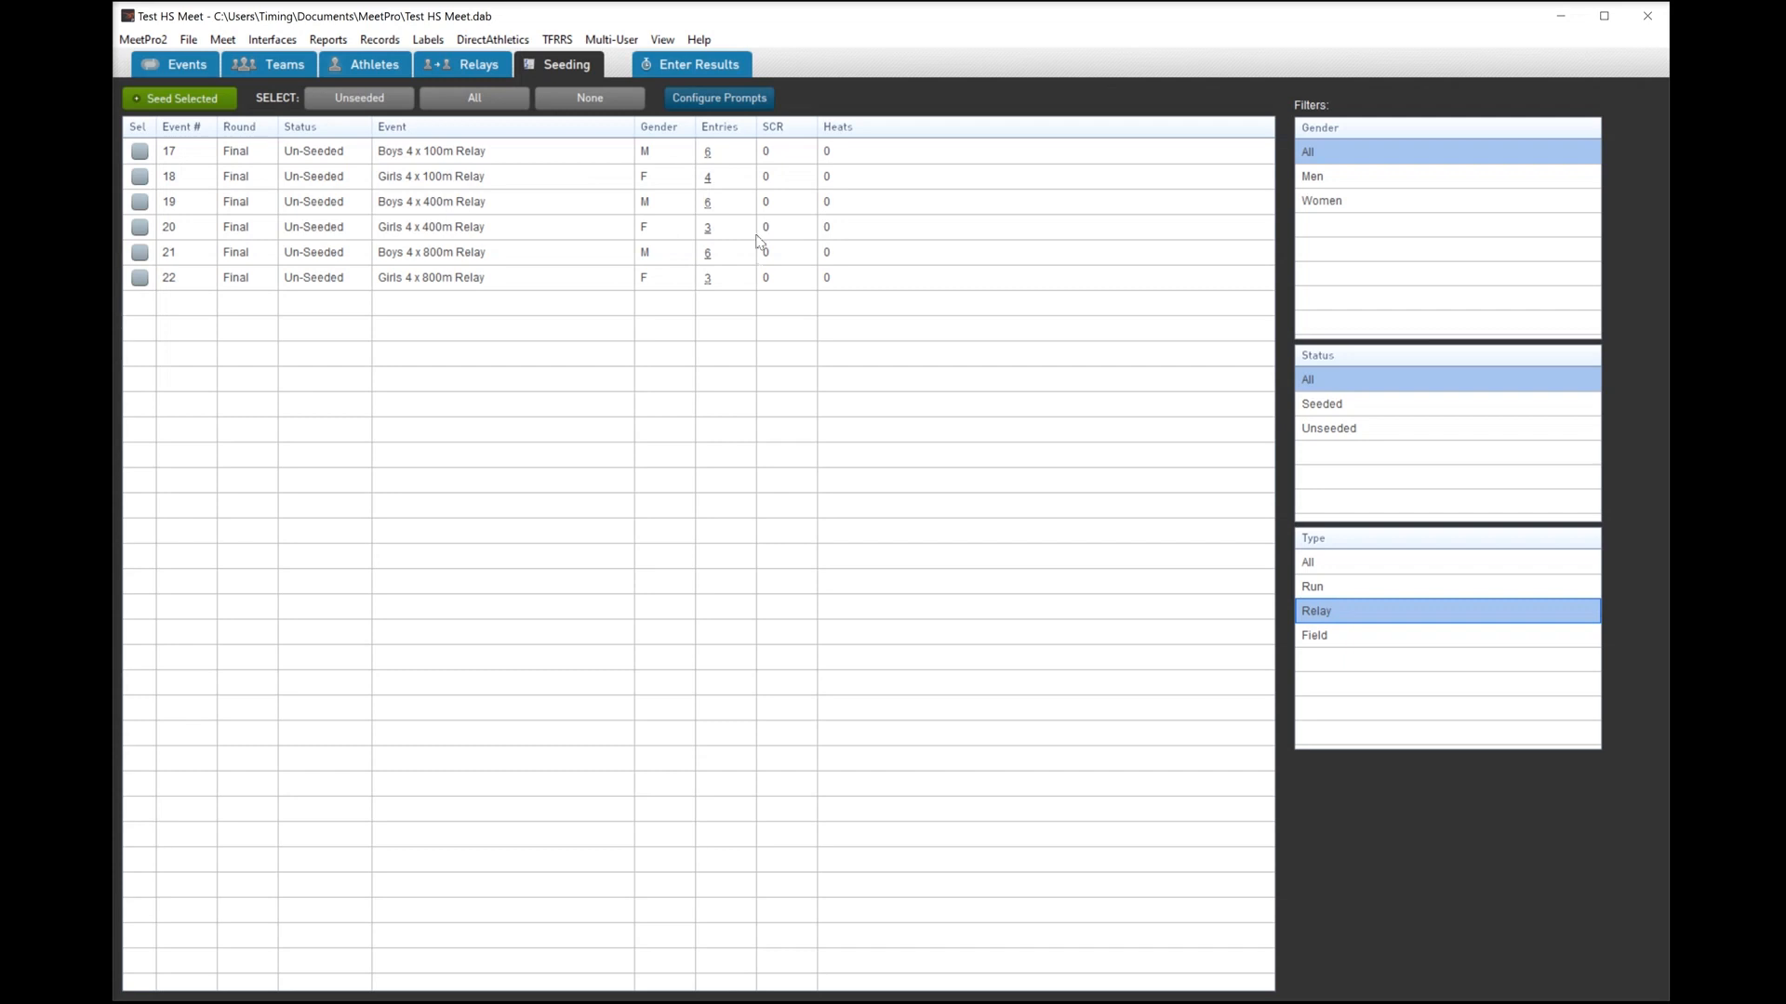
click(389, 102)
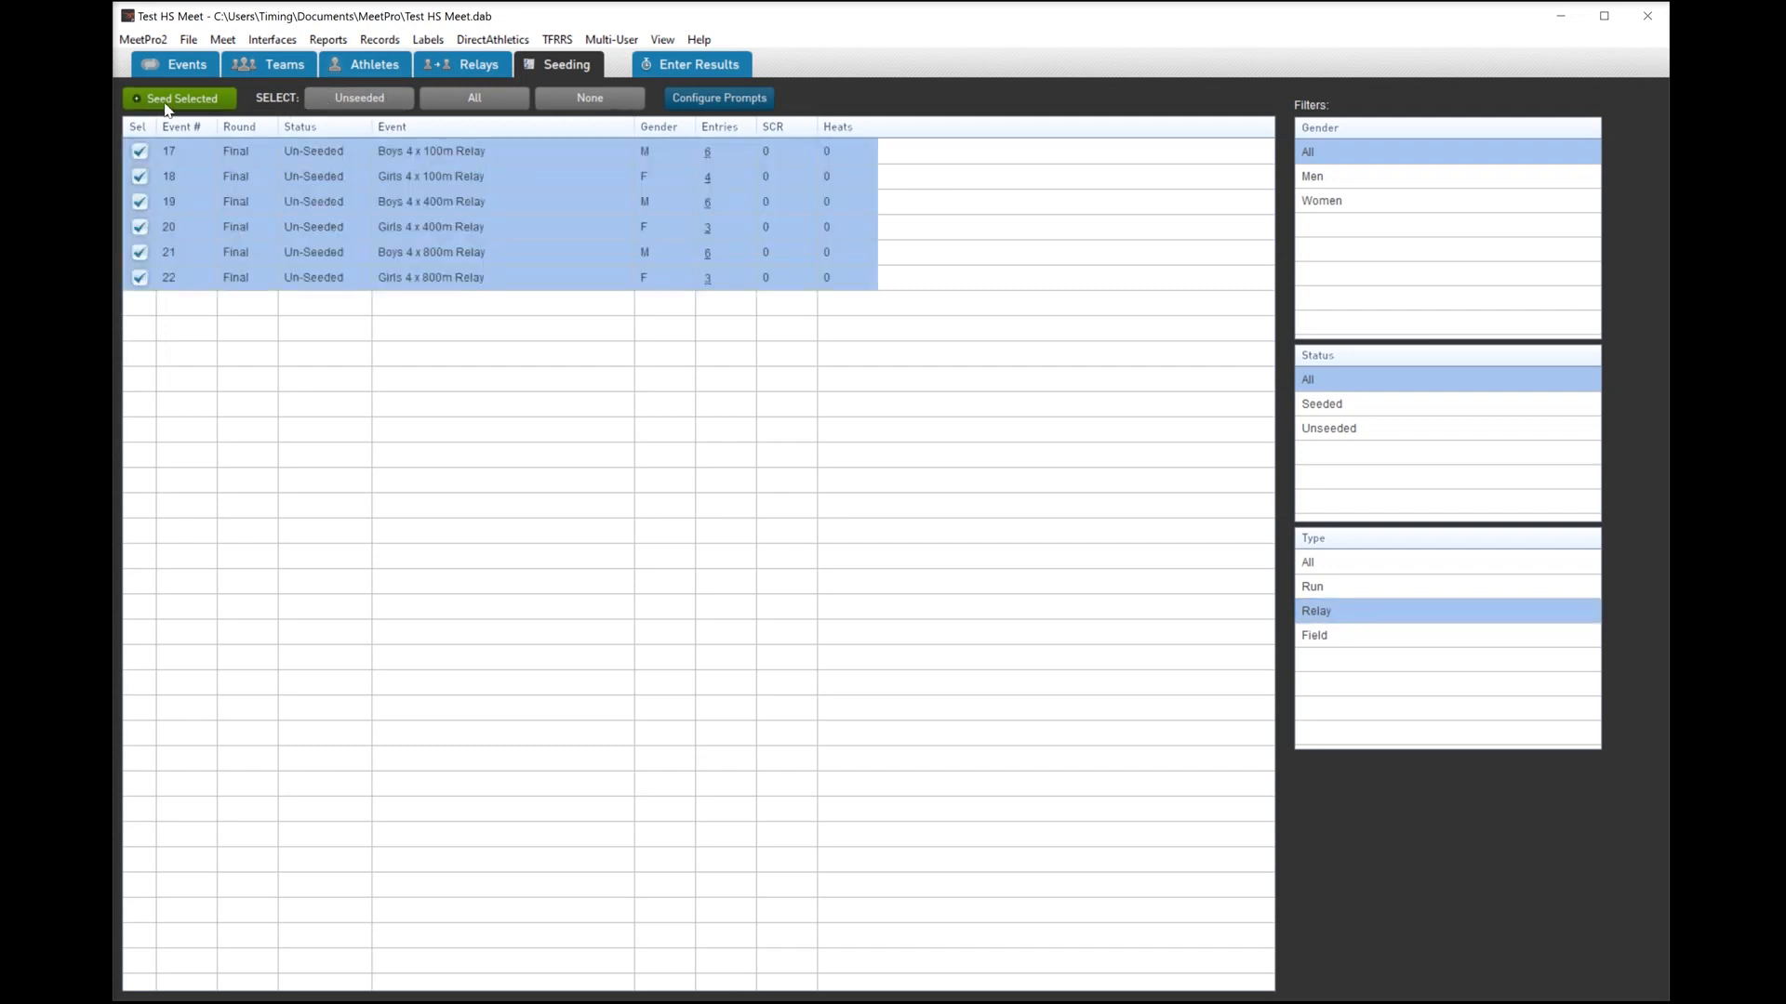
click(164, 103)
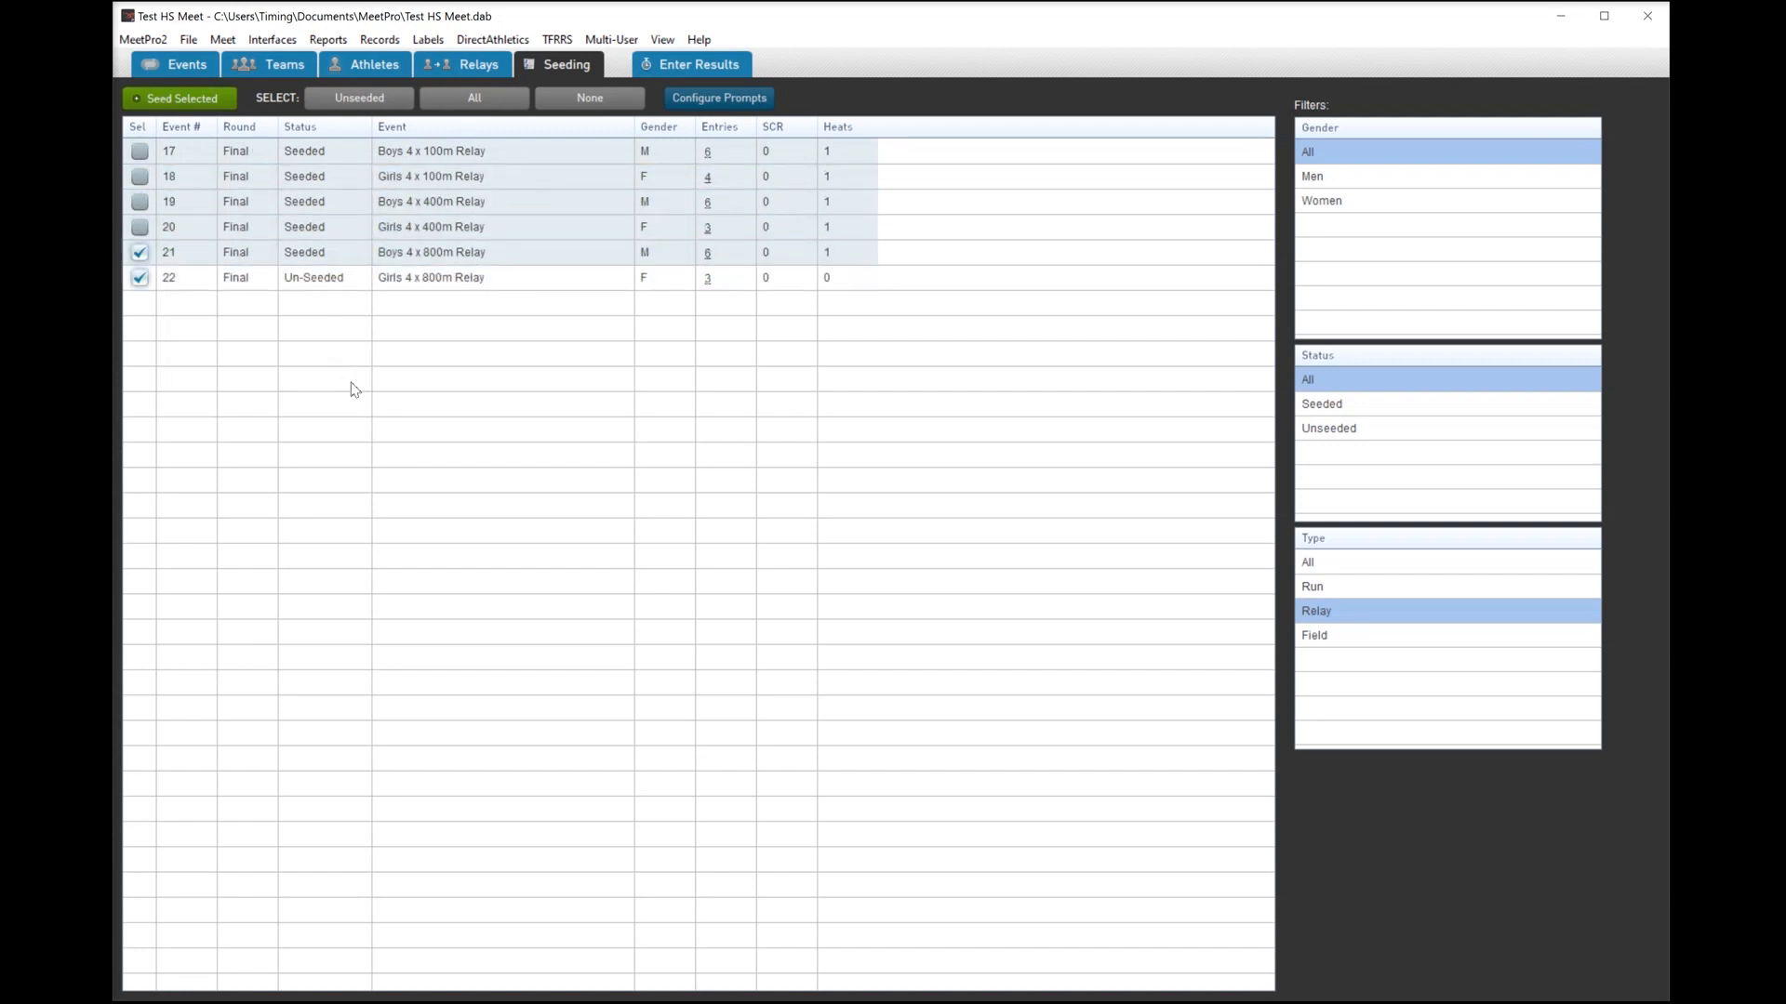
- Check the heat and lane seeding of the Boys 4 x 800m Relay and the Boys 4 x 400m Relay
double_click(426, 251)
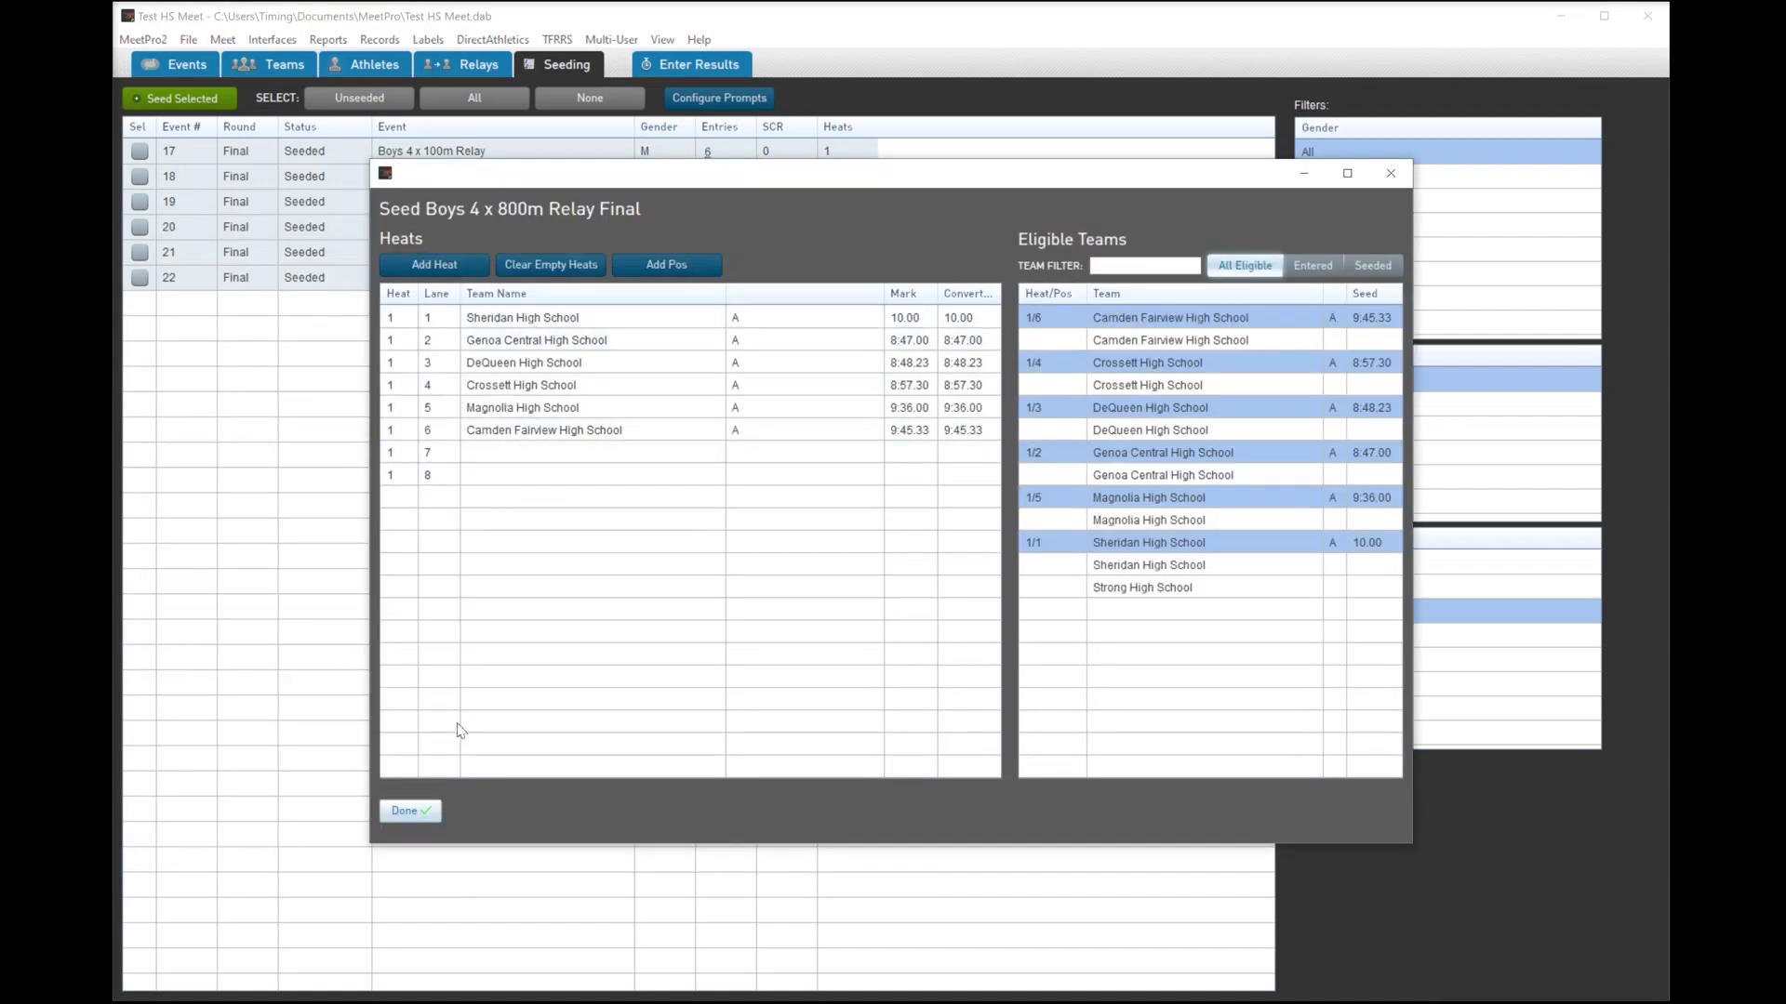
click(406, 813)
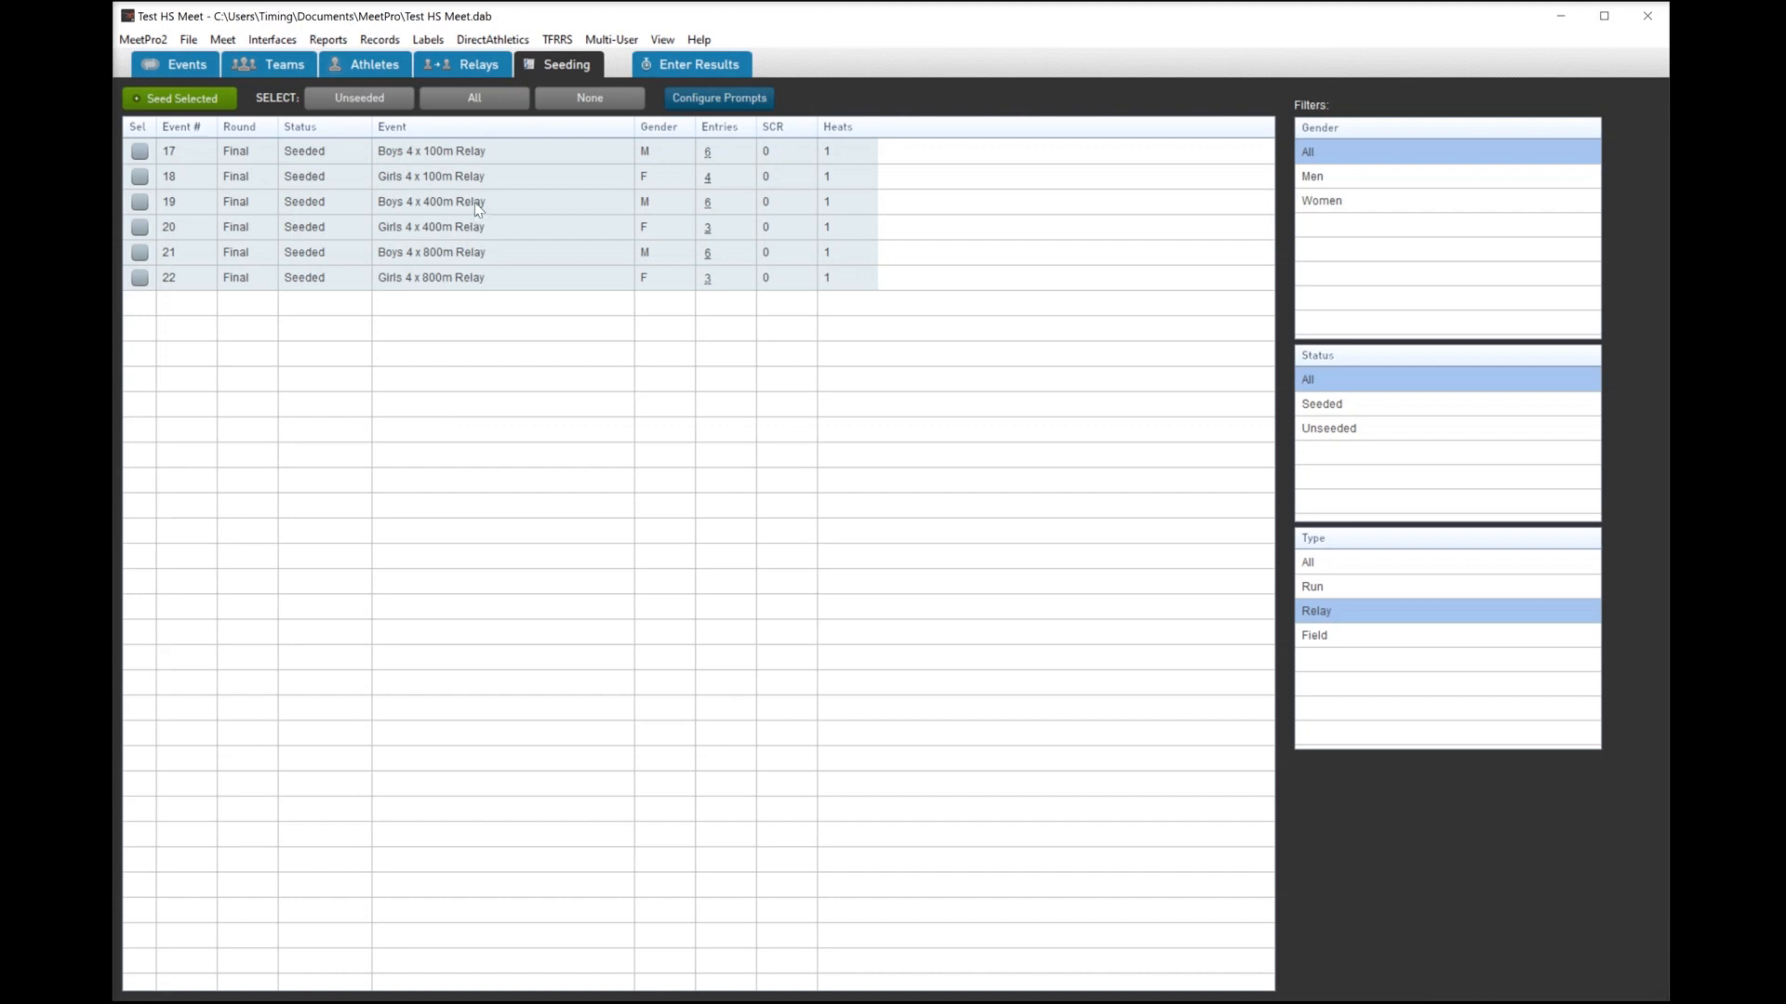
double_click(474, 203)
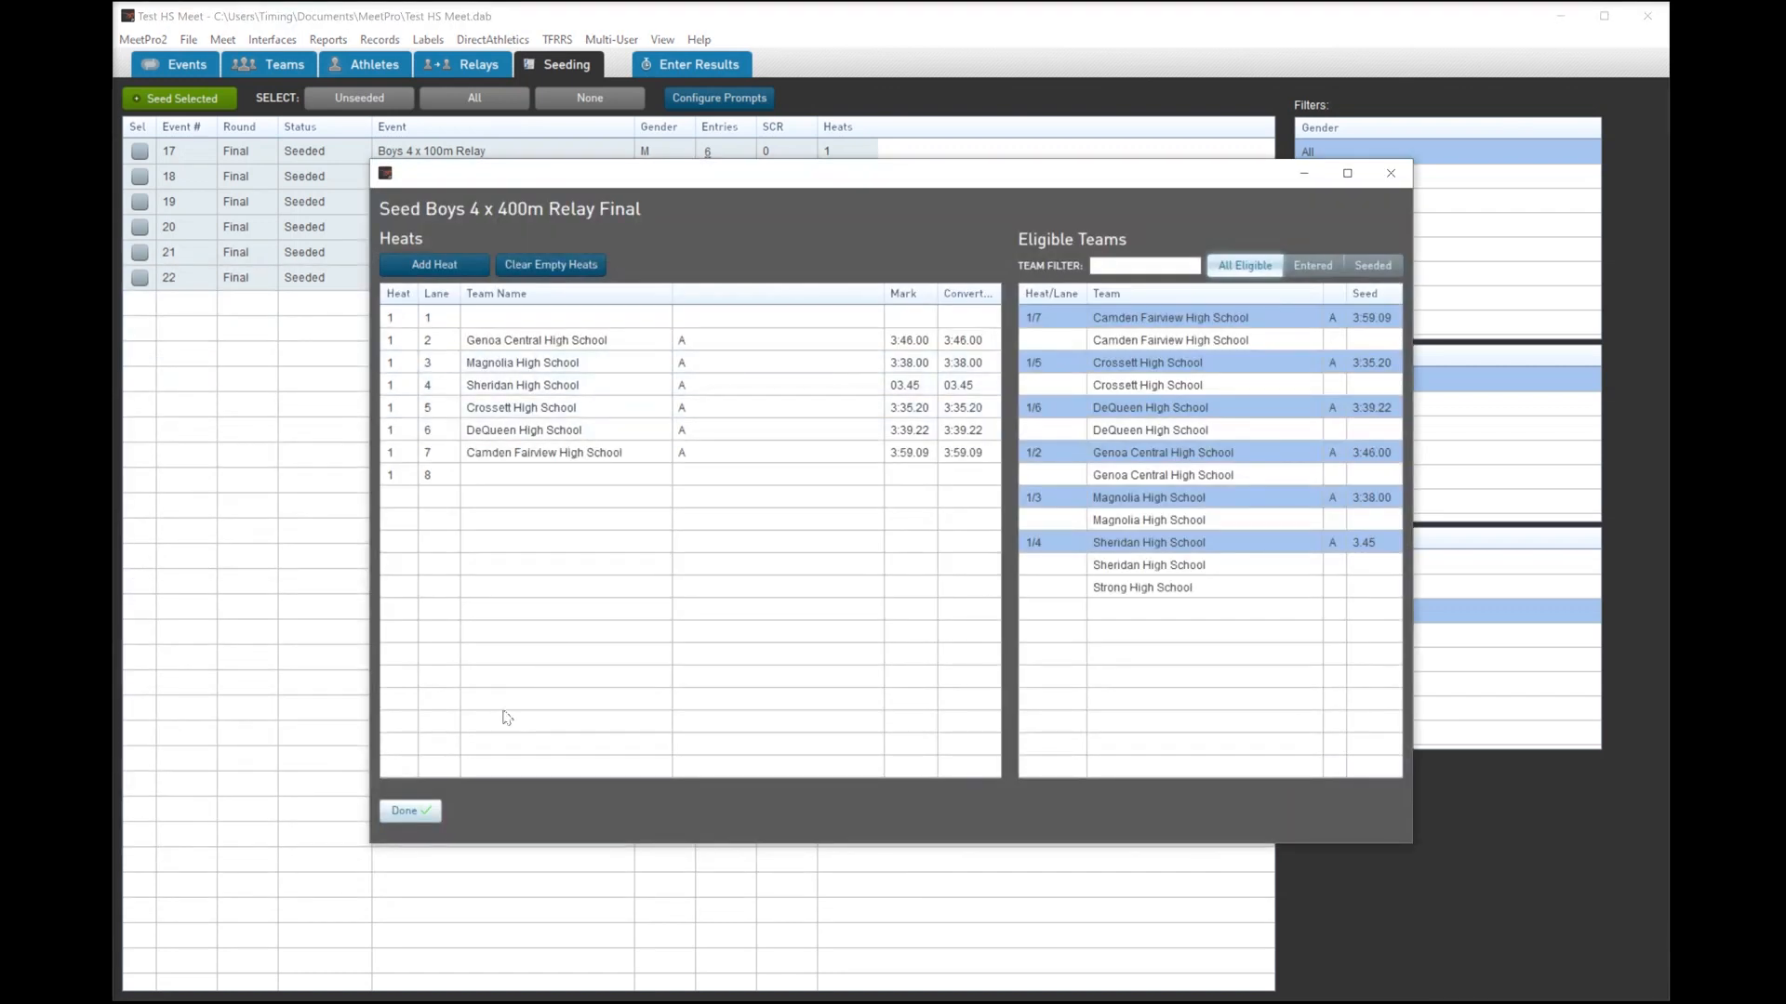
click(406, 812)
- Filter the event list to running events and seed all the unseeded ones
click(1309, 587)
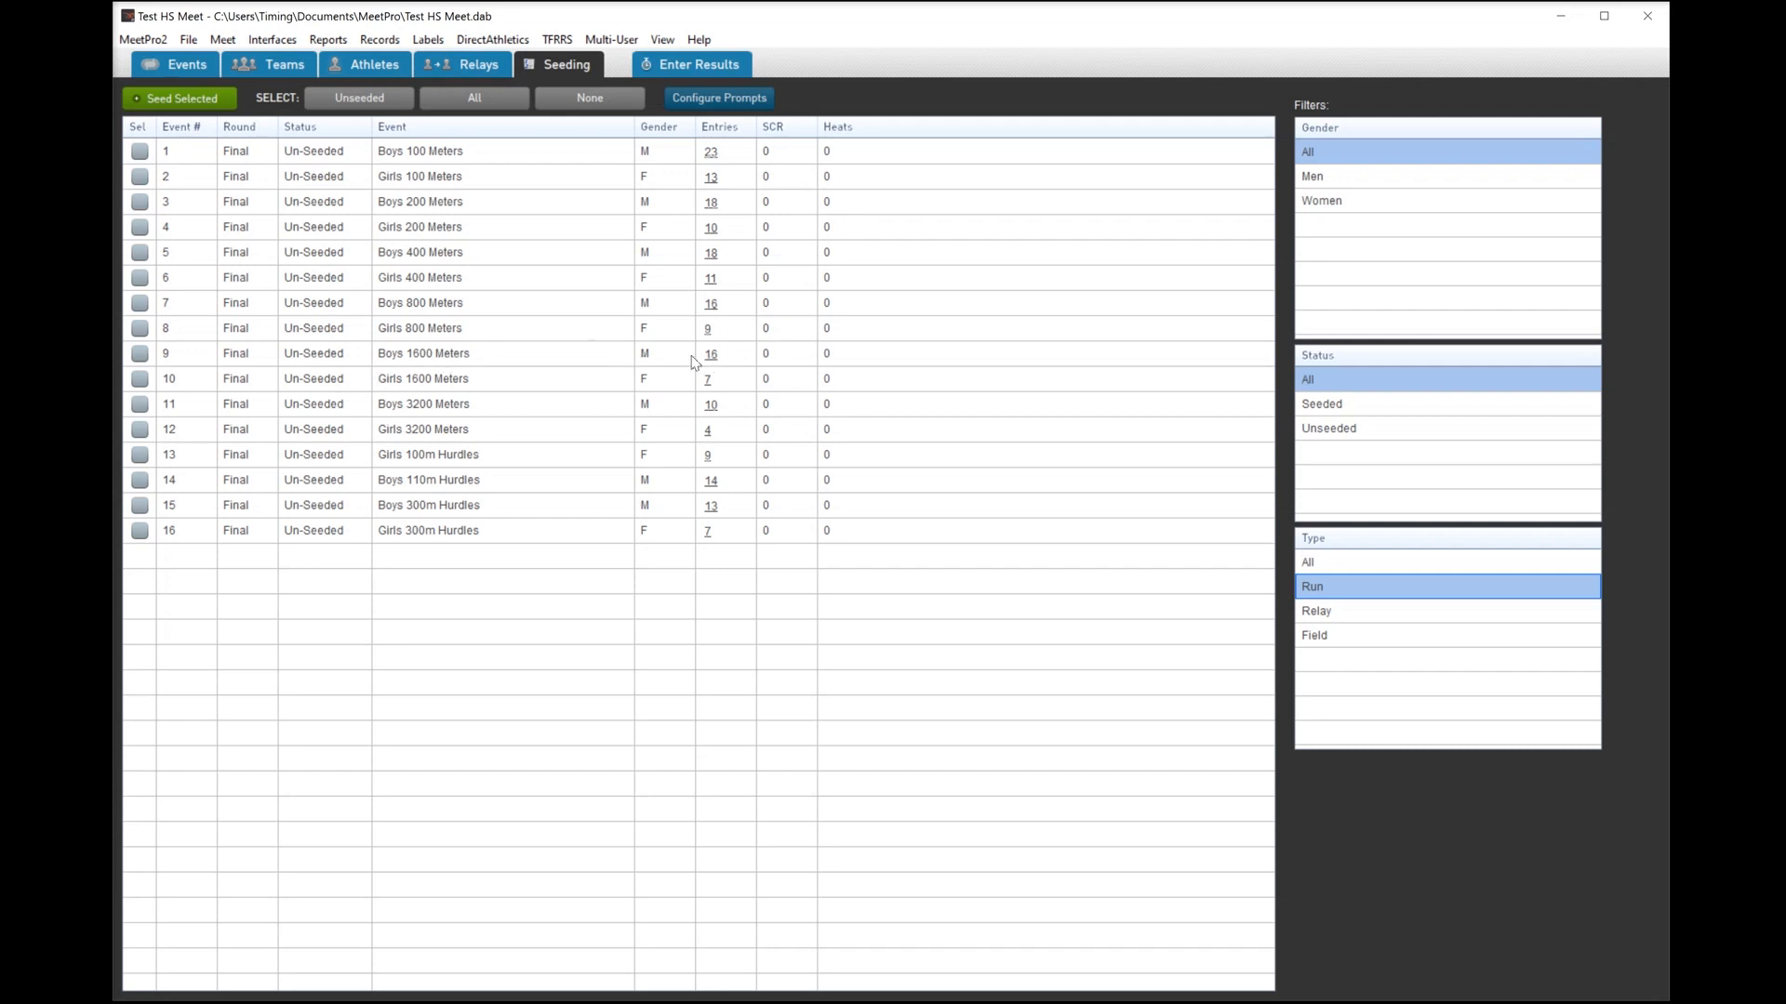
click(350, 100)
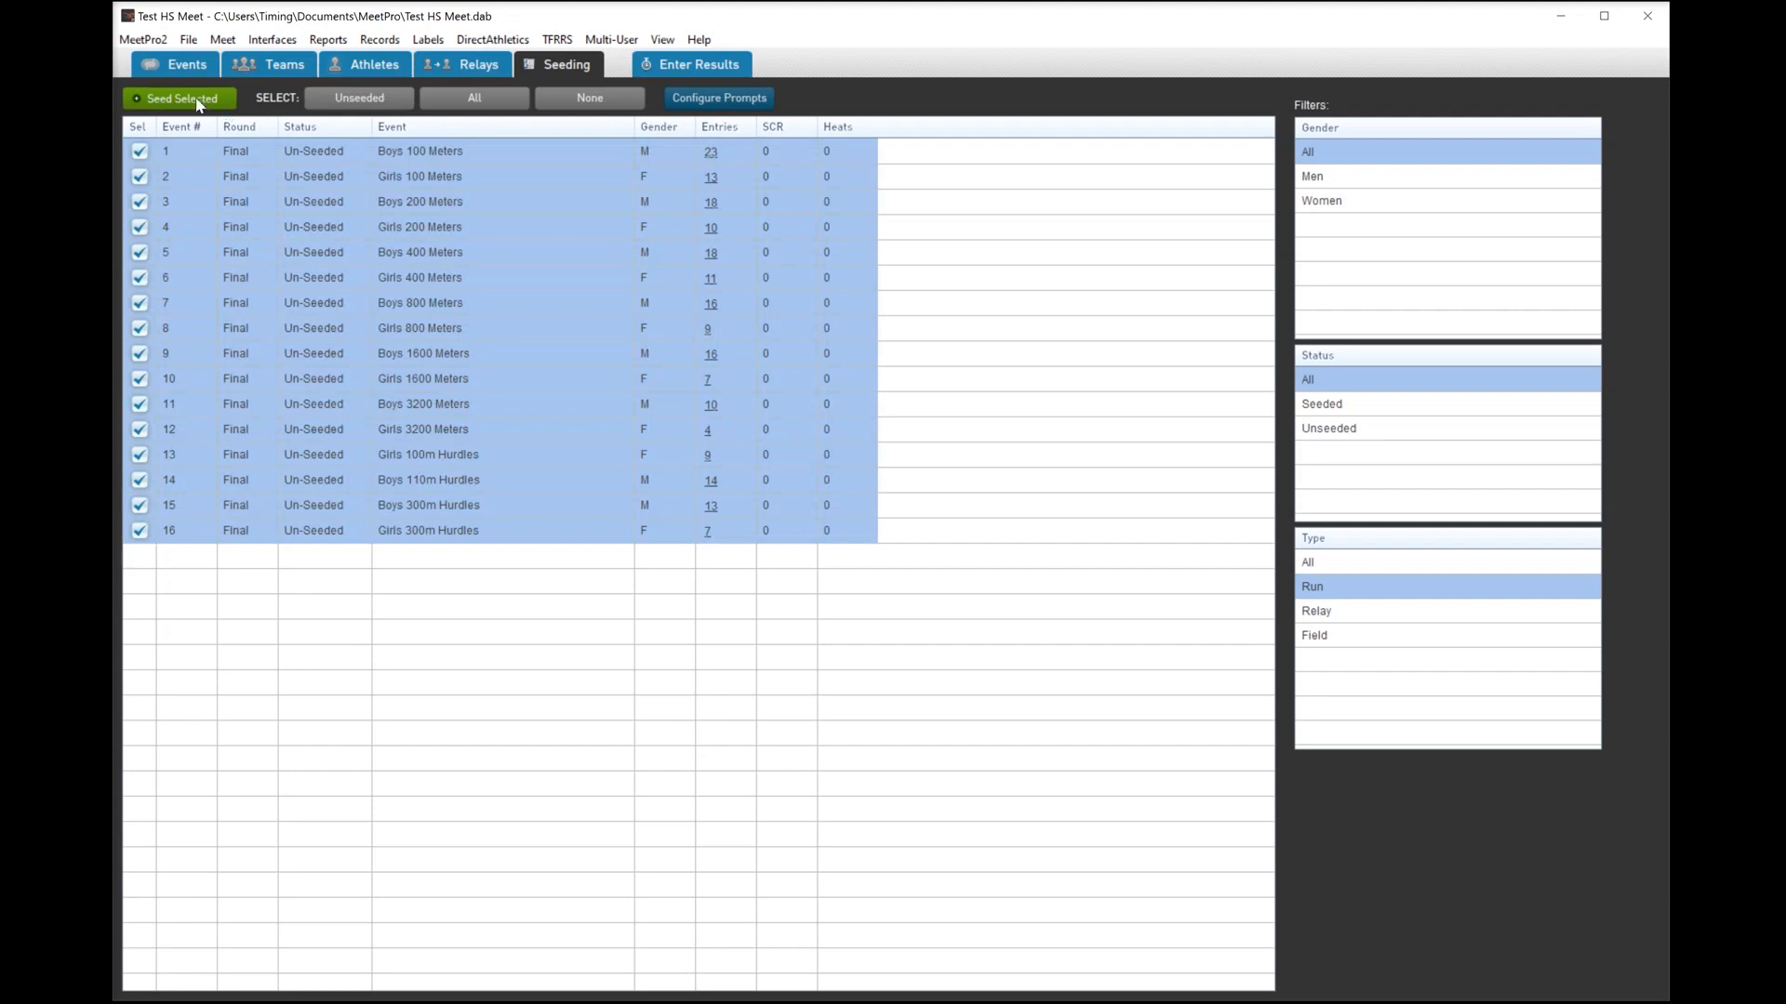
click(198, 100)
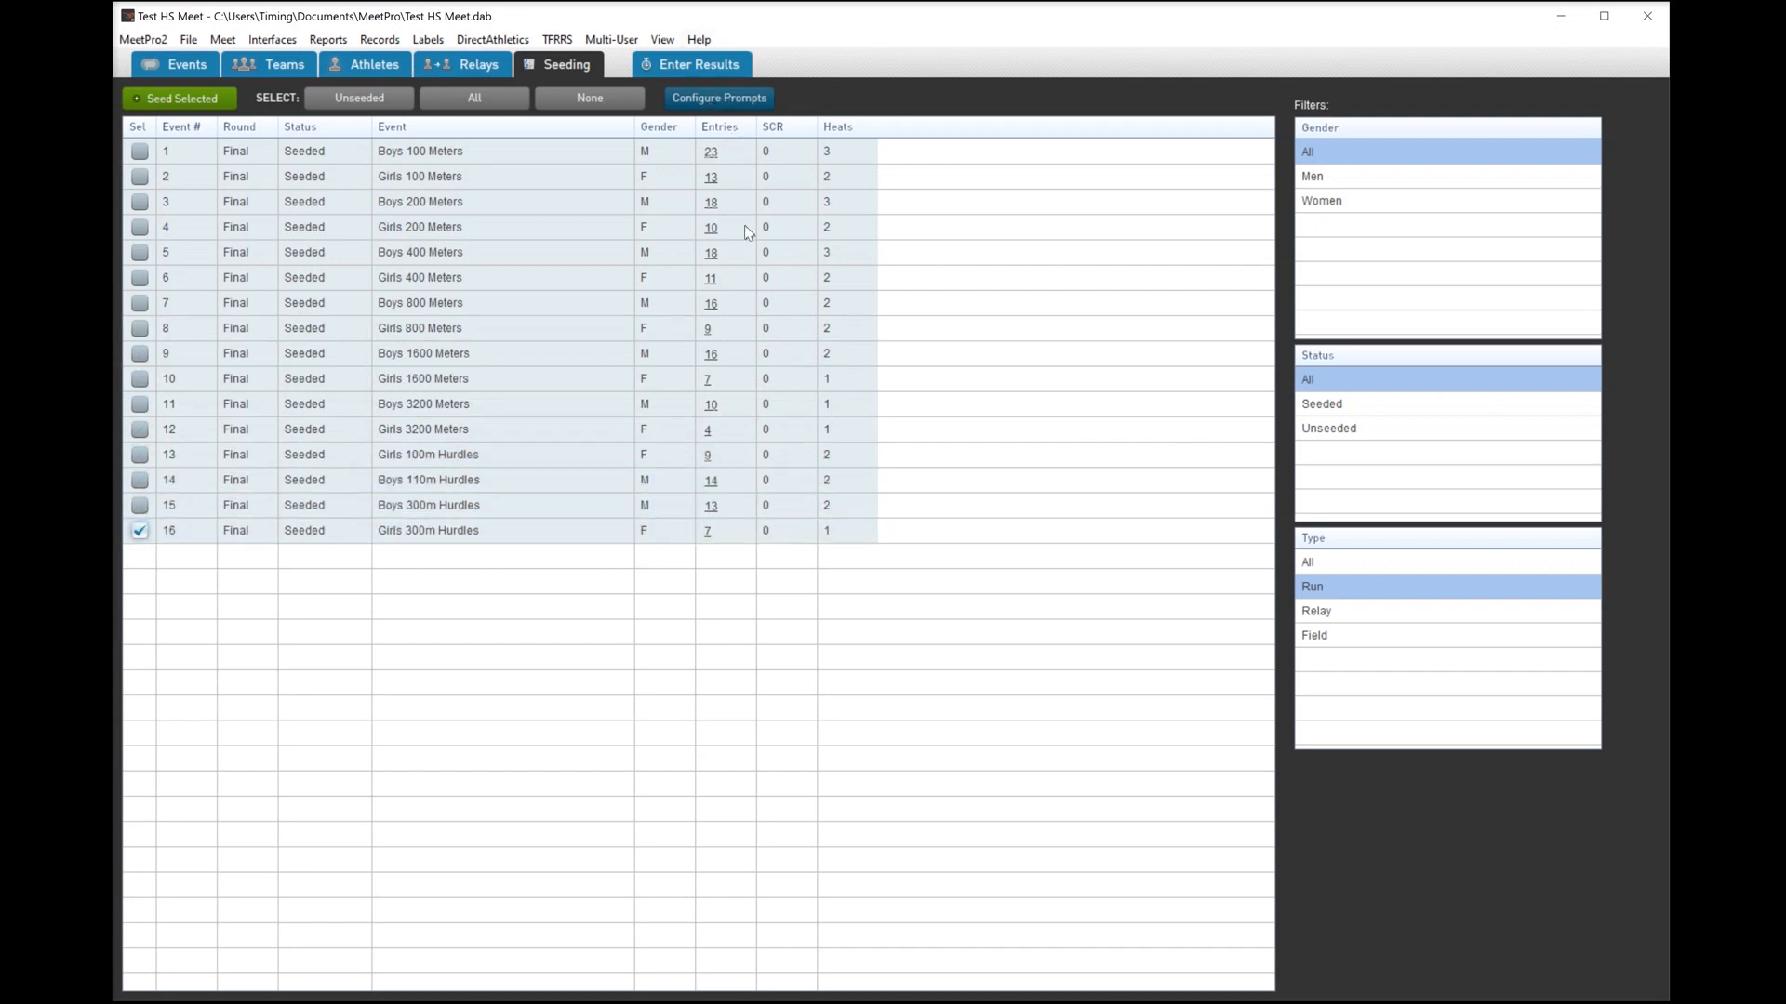
- Turn the prompt for breakpoints back on in the seeding prompt configuration and save it
click(704, 101)
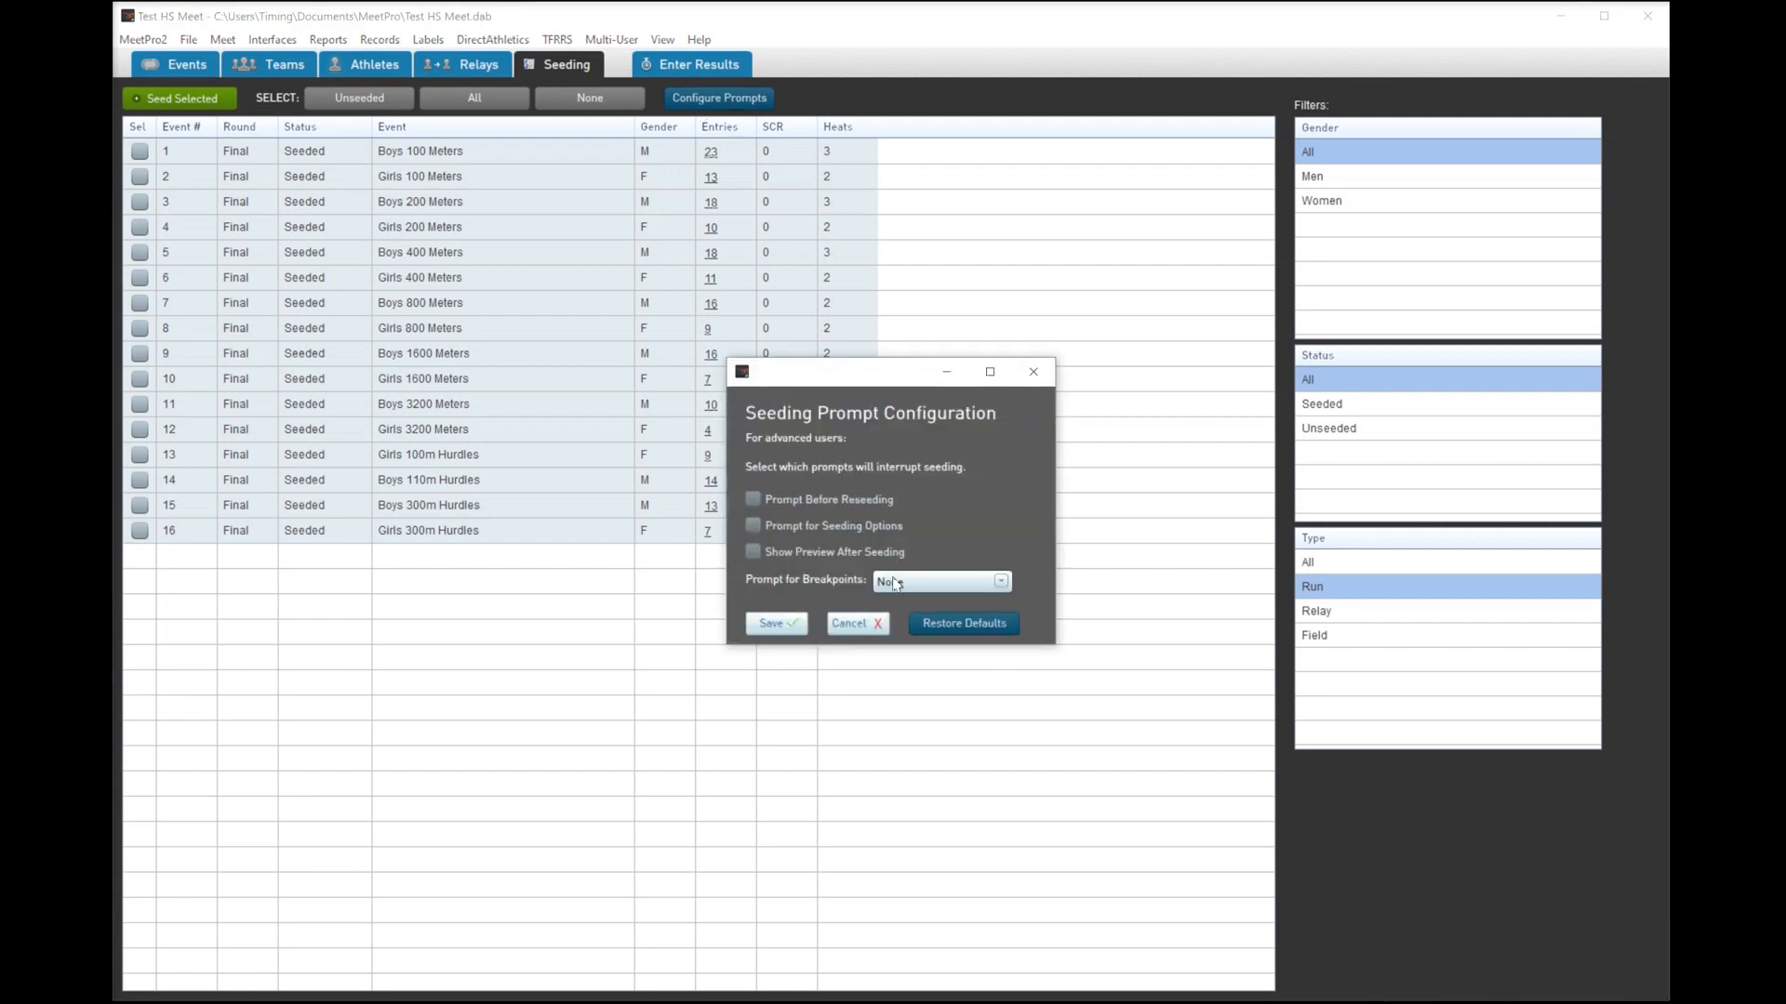
click(1000, 584)
click(921, 519)
click(779, 629)
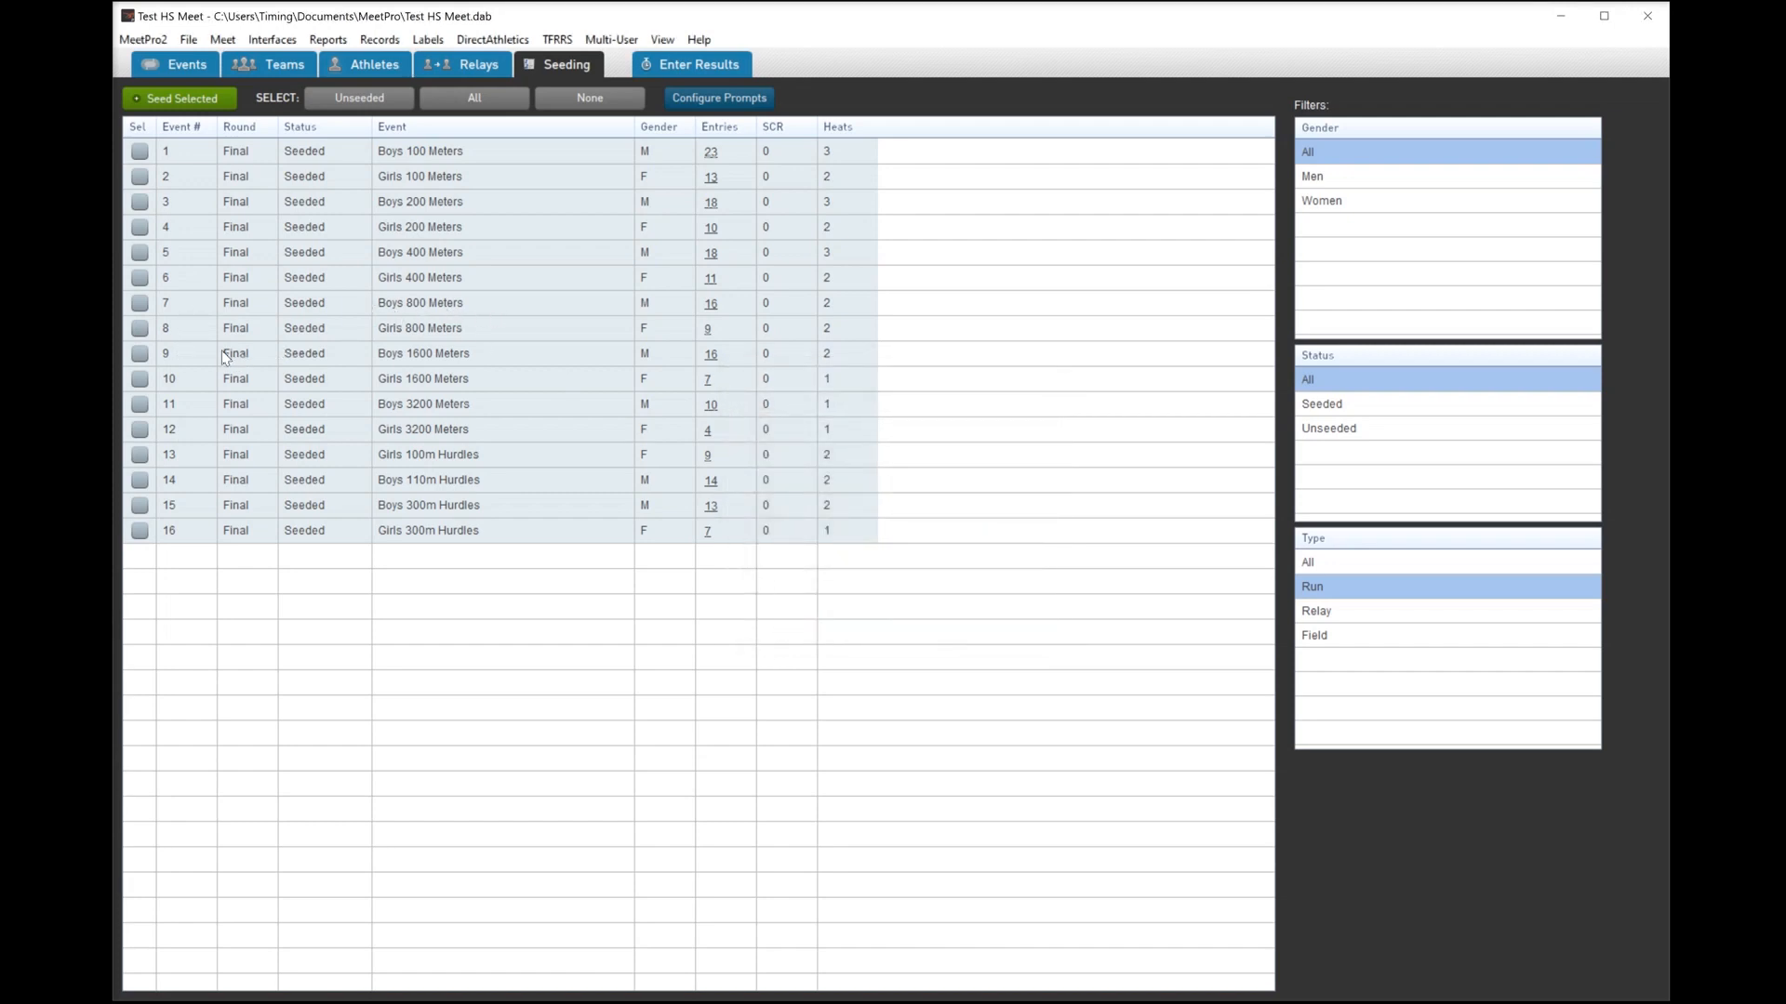
- Reseed the Girls 800 Meters and Boys 1600 Meters, applying a break point at row 9 for the Girls 800 Meters
click(139, 328)
click(139, 353)
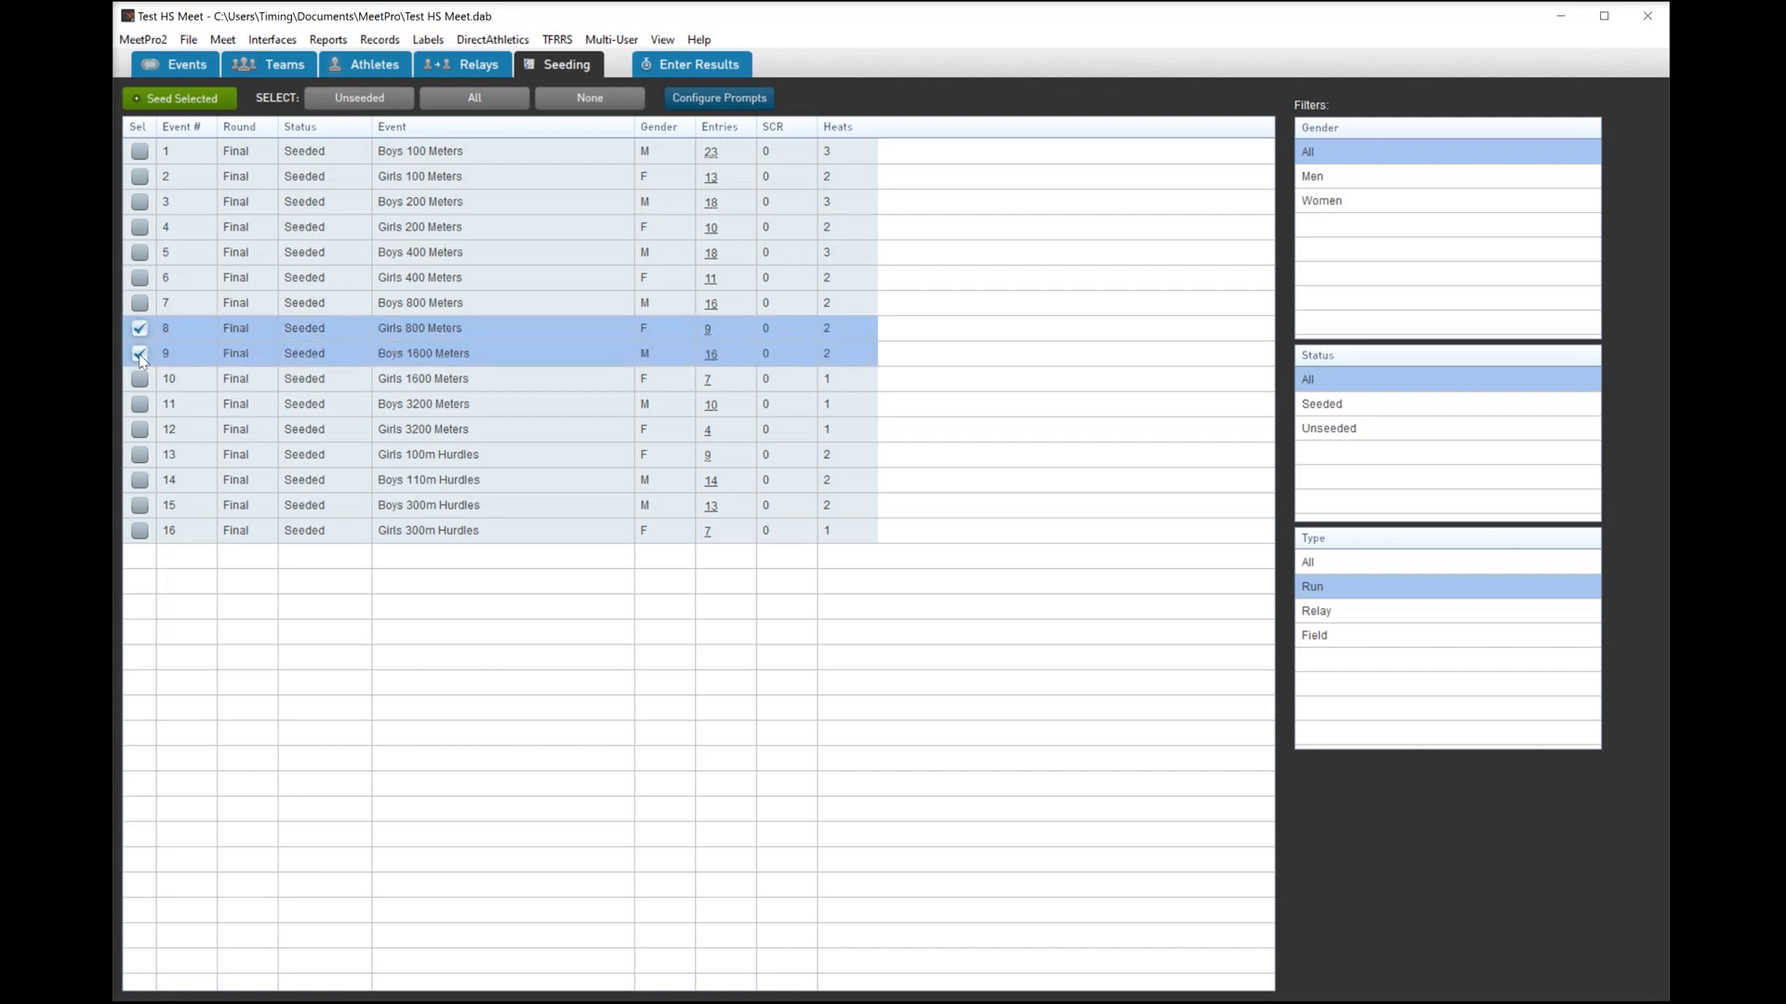
click(179, 98)
click(662, 587)
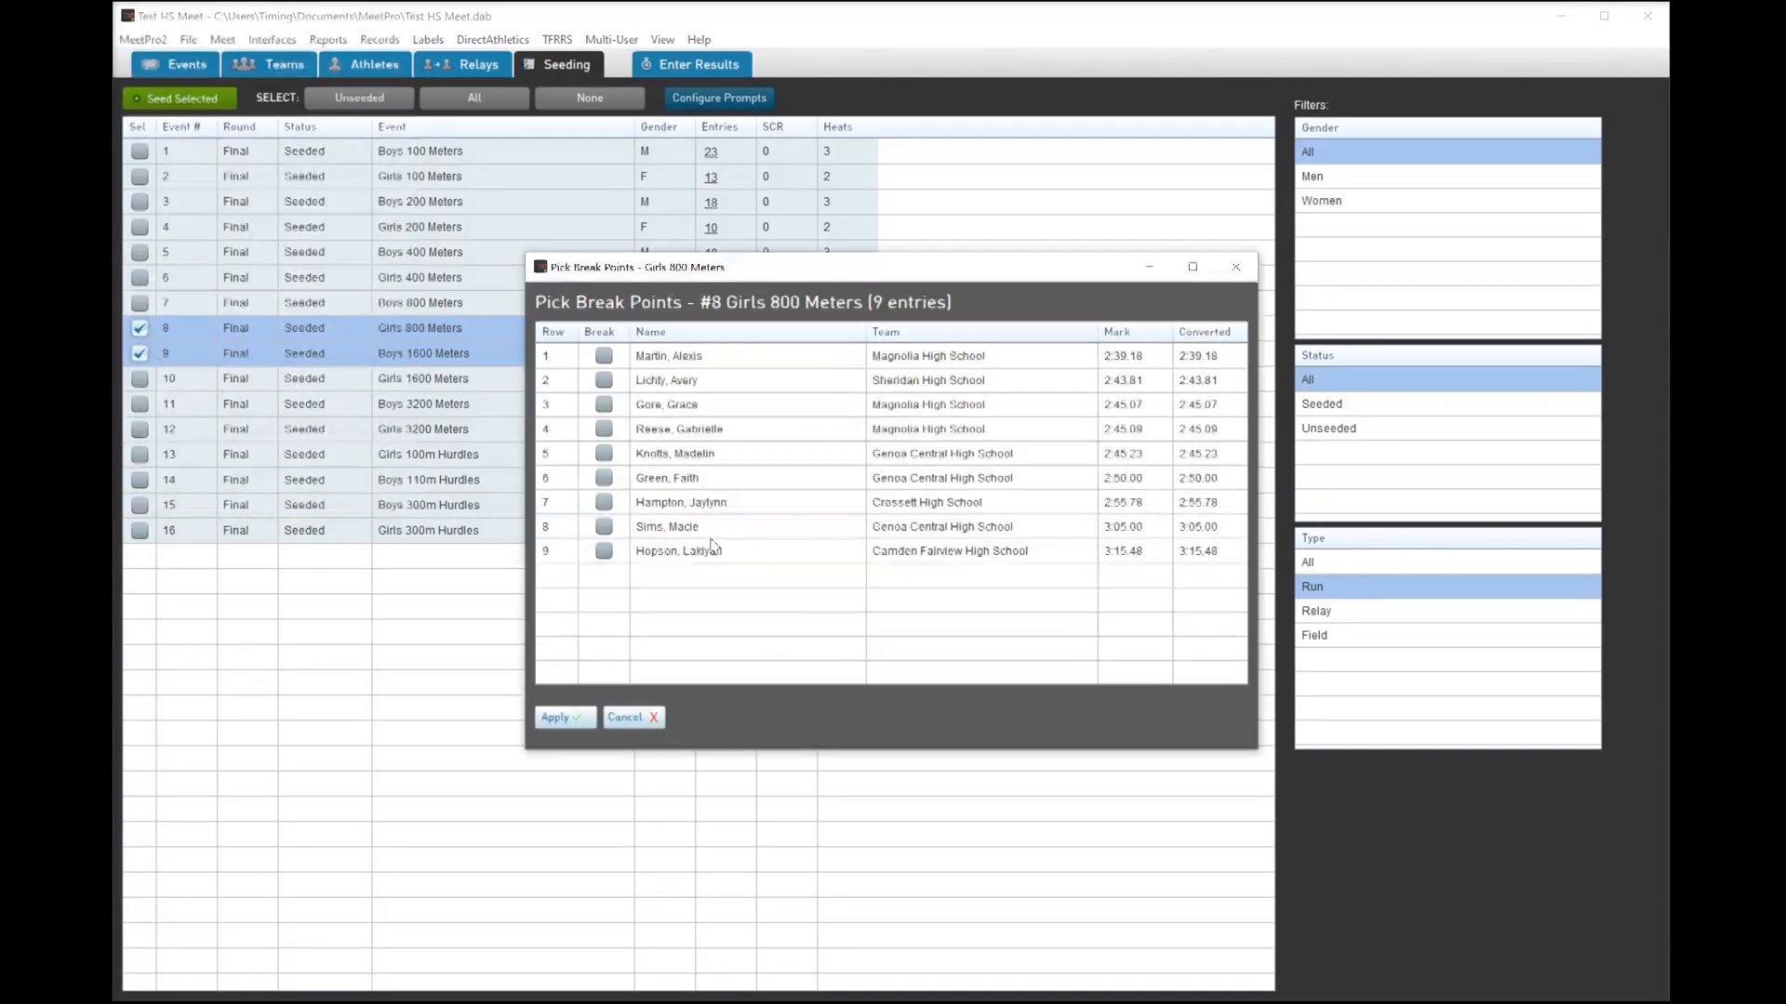
click(603, 551)
click(565, 717)
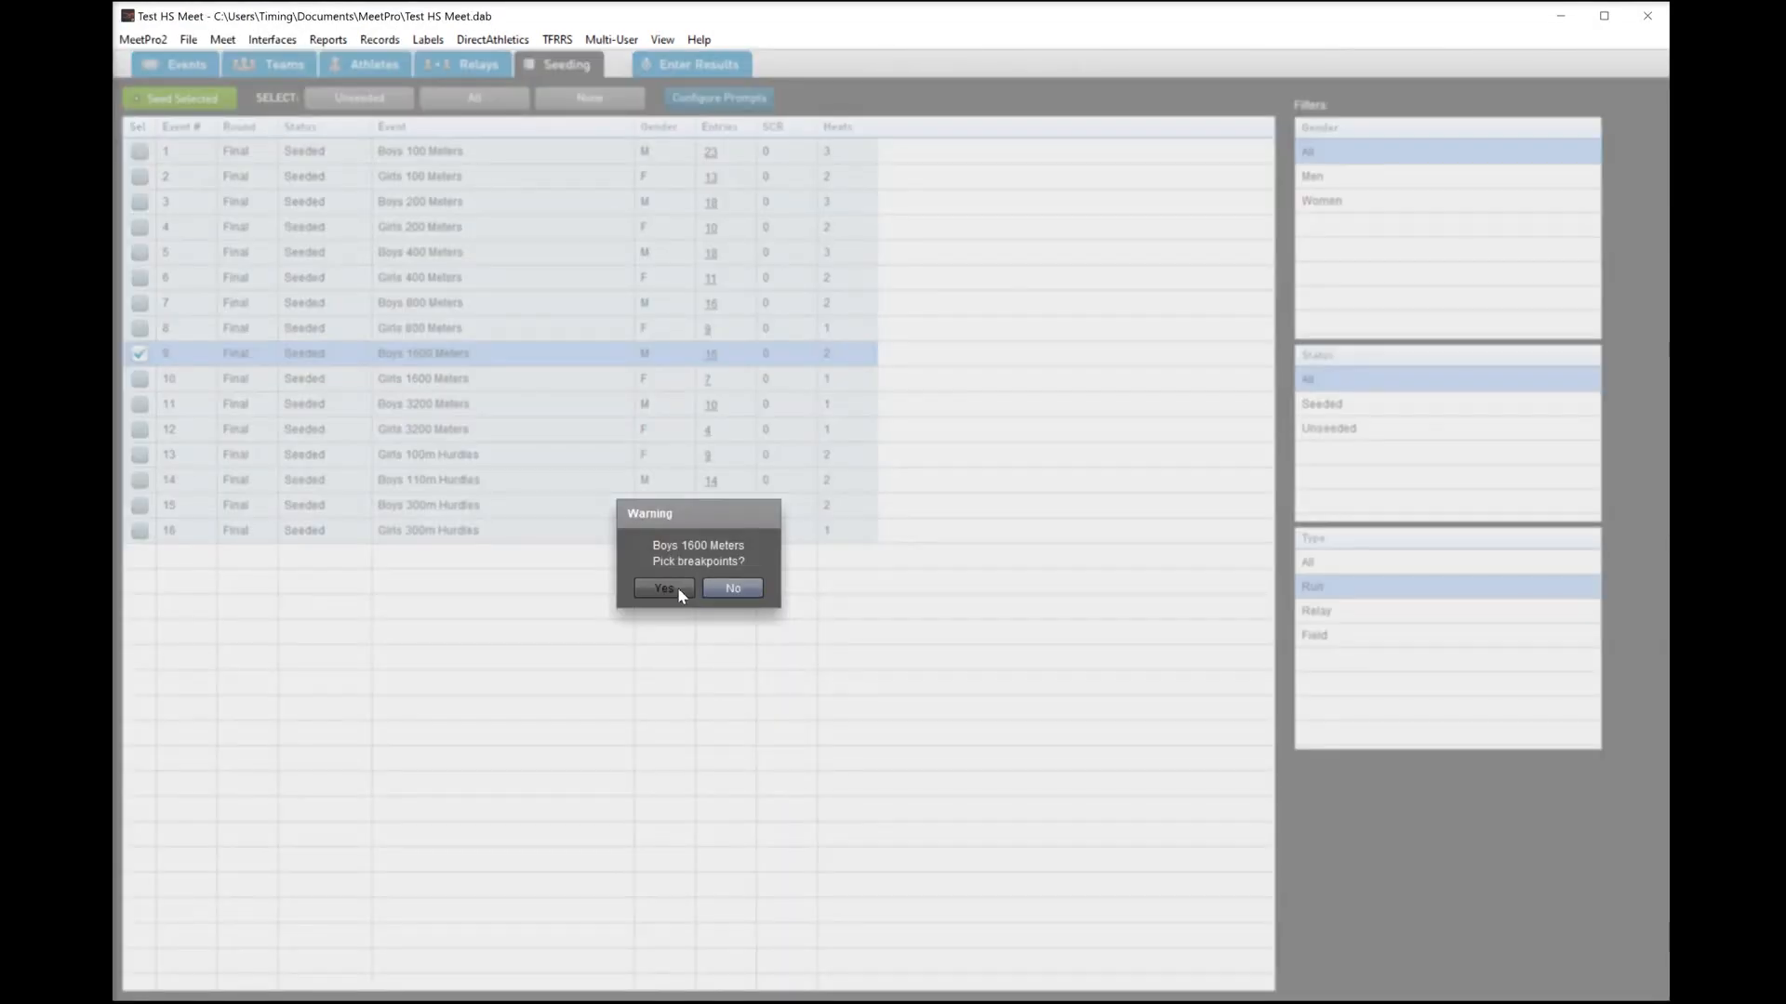
- Pick a break point at row 16 for the Boys 1600 Meters and apply it to reseed the event
click(663, 587)
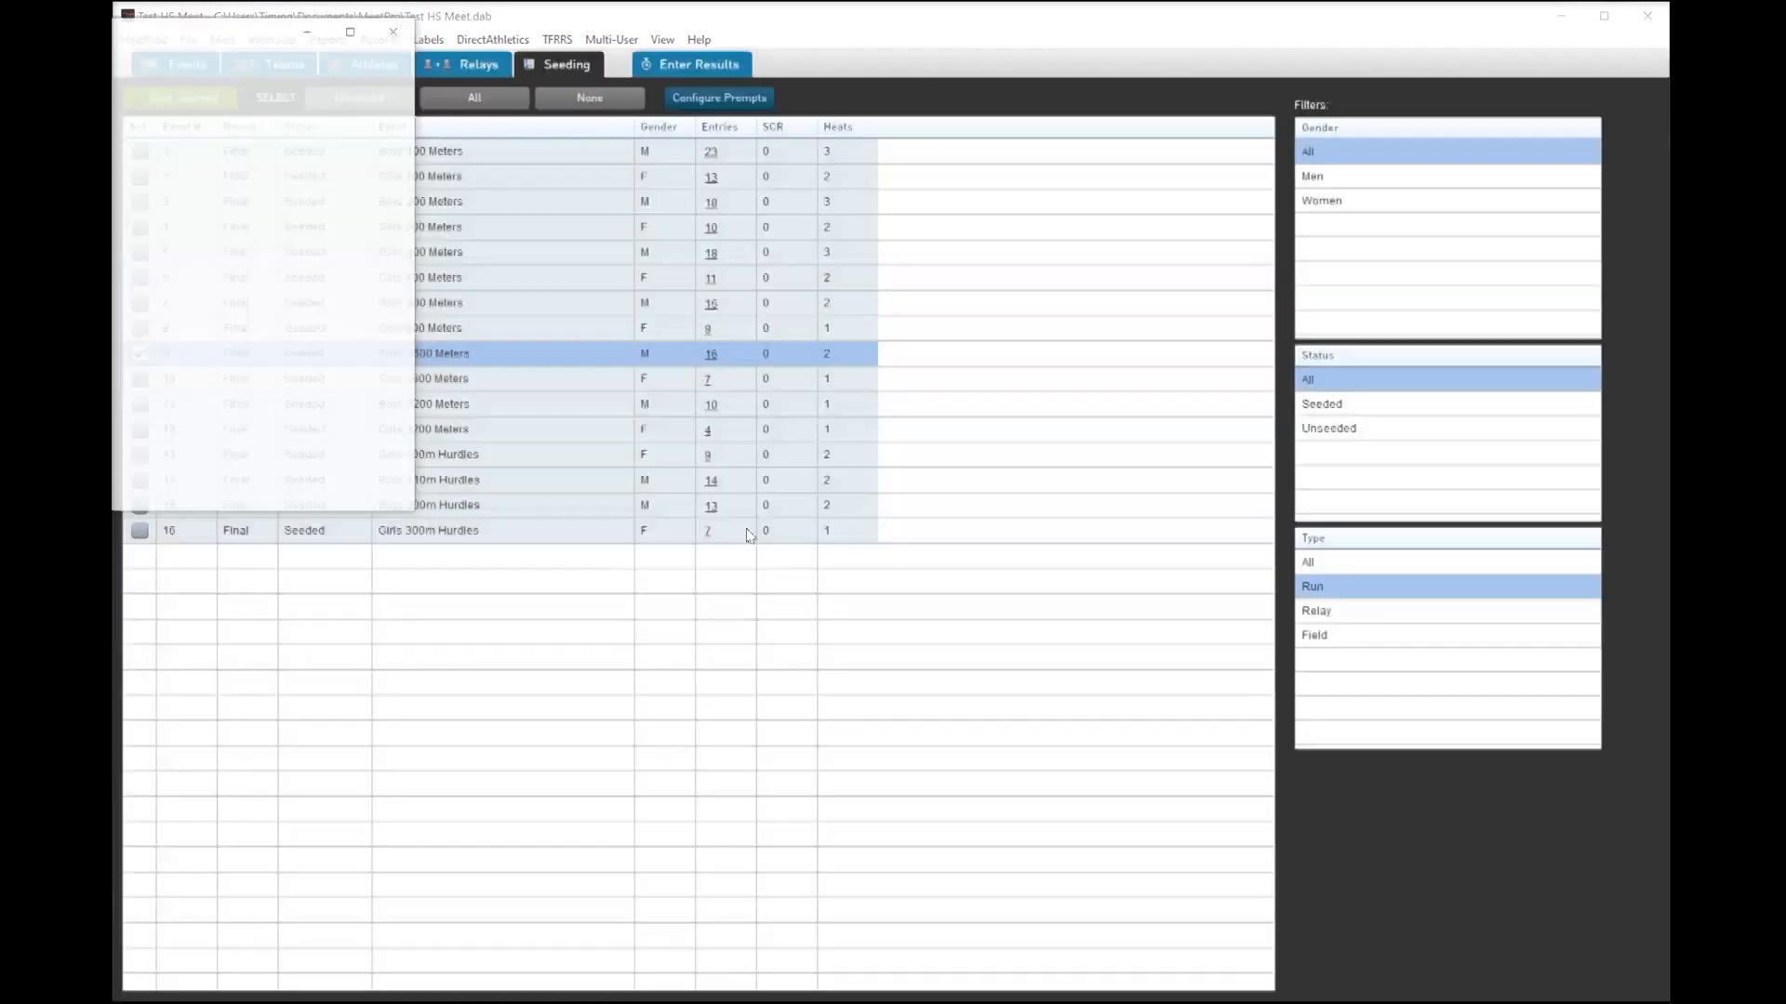
scroll(604, 574, down, 1)
click(603, 672)
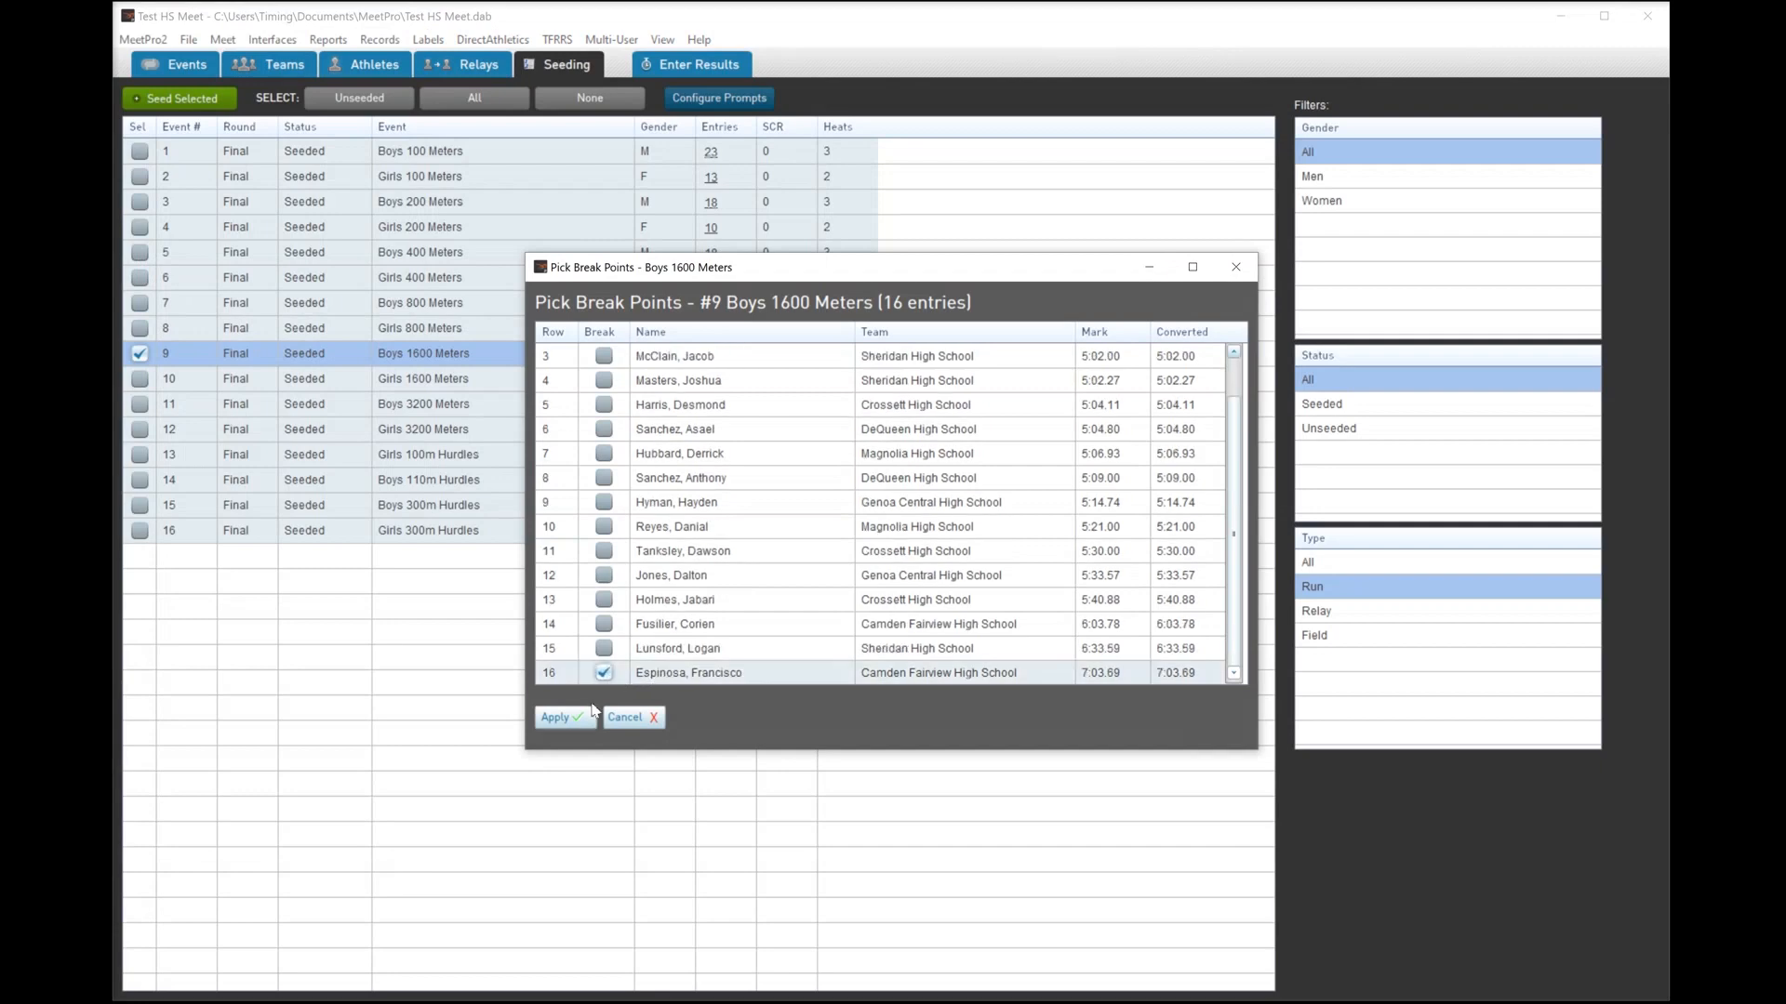
click(562, 717)
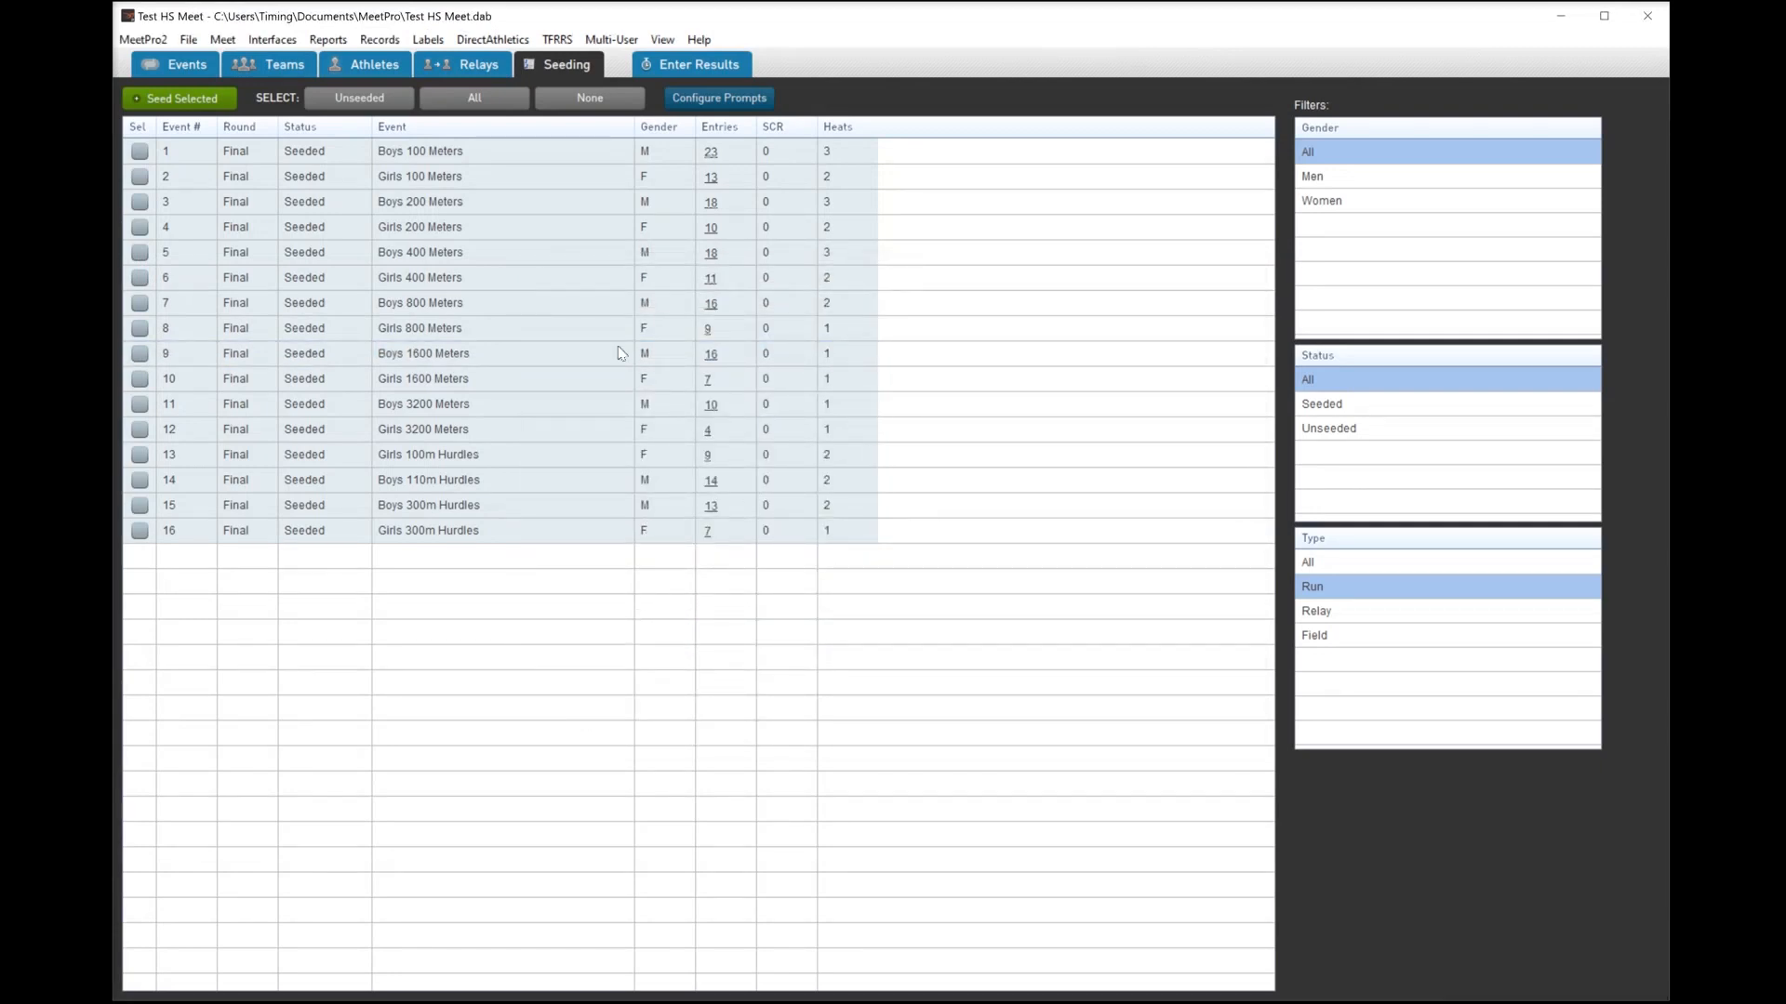
- Review the seeded heats of several running events, including the 100 and 200 Meters, in the results entry view
click(690, 64)
click(669, 218)
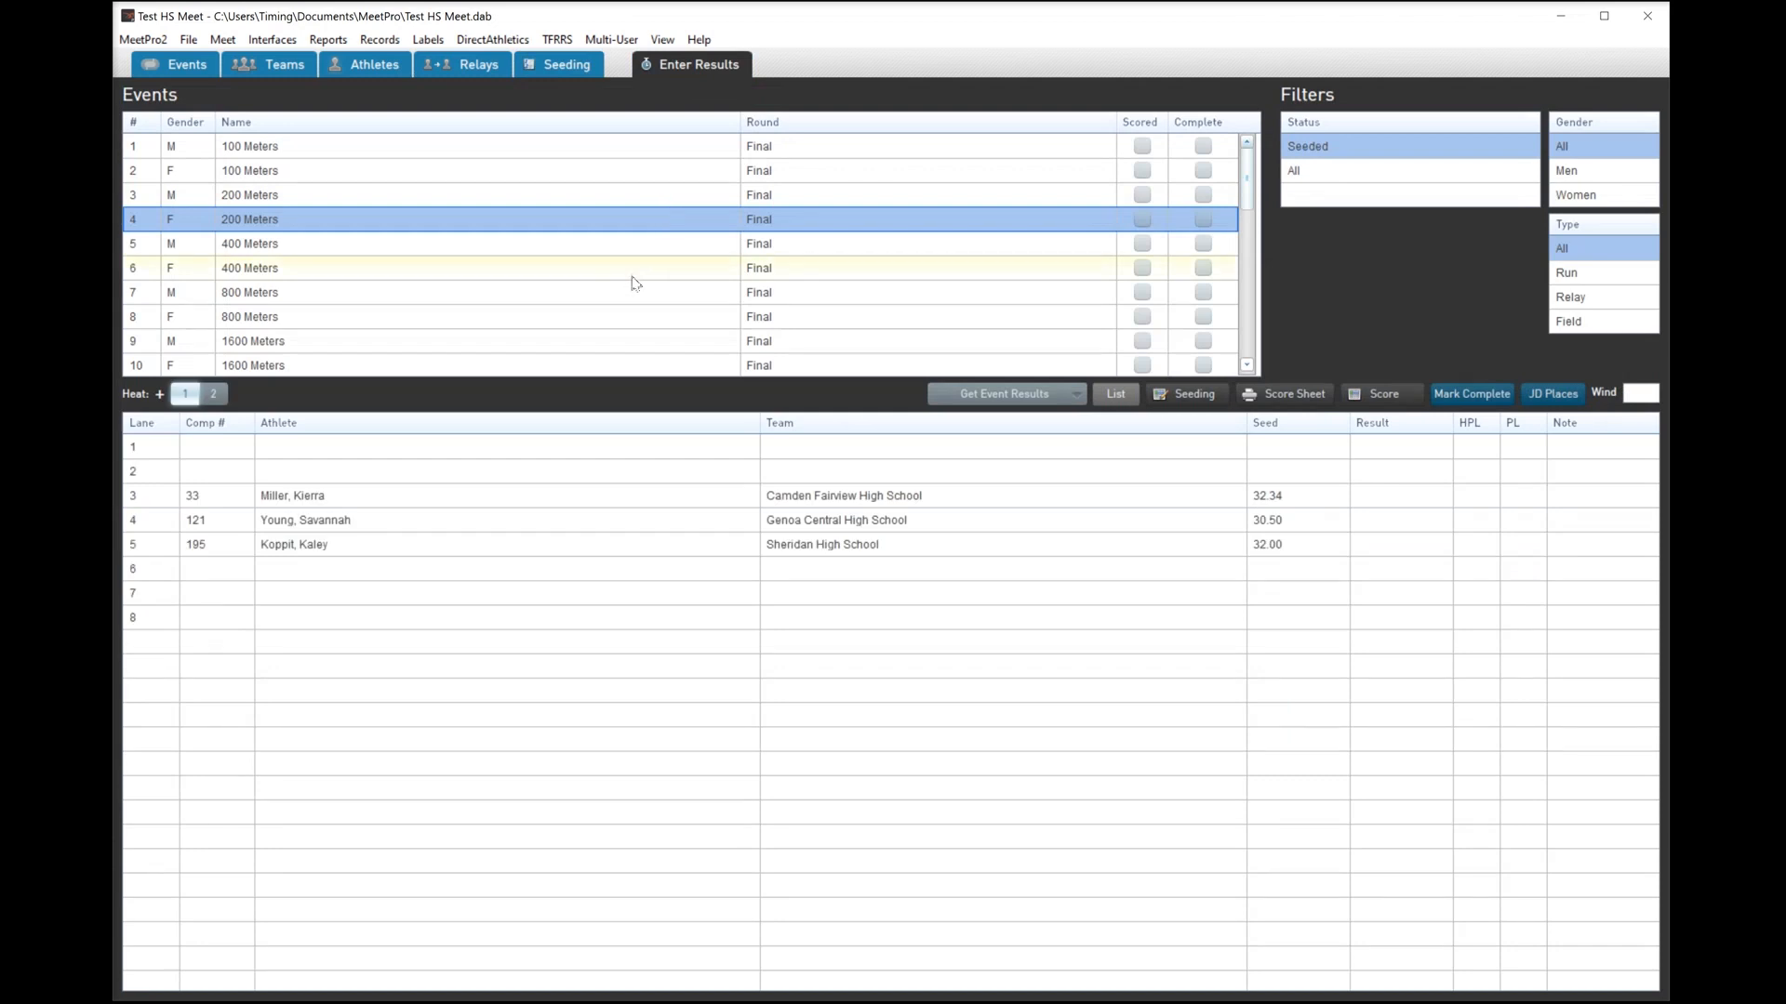
click(634, 292)
click(628, 341)
click(629, 268)
click(632, 197)
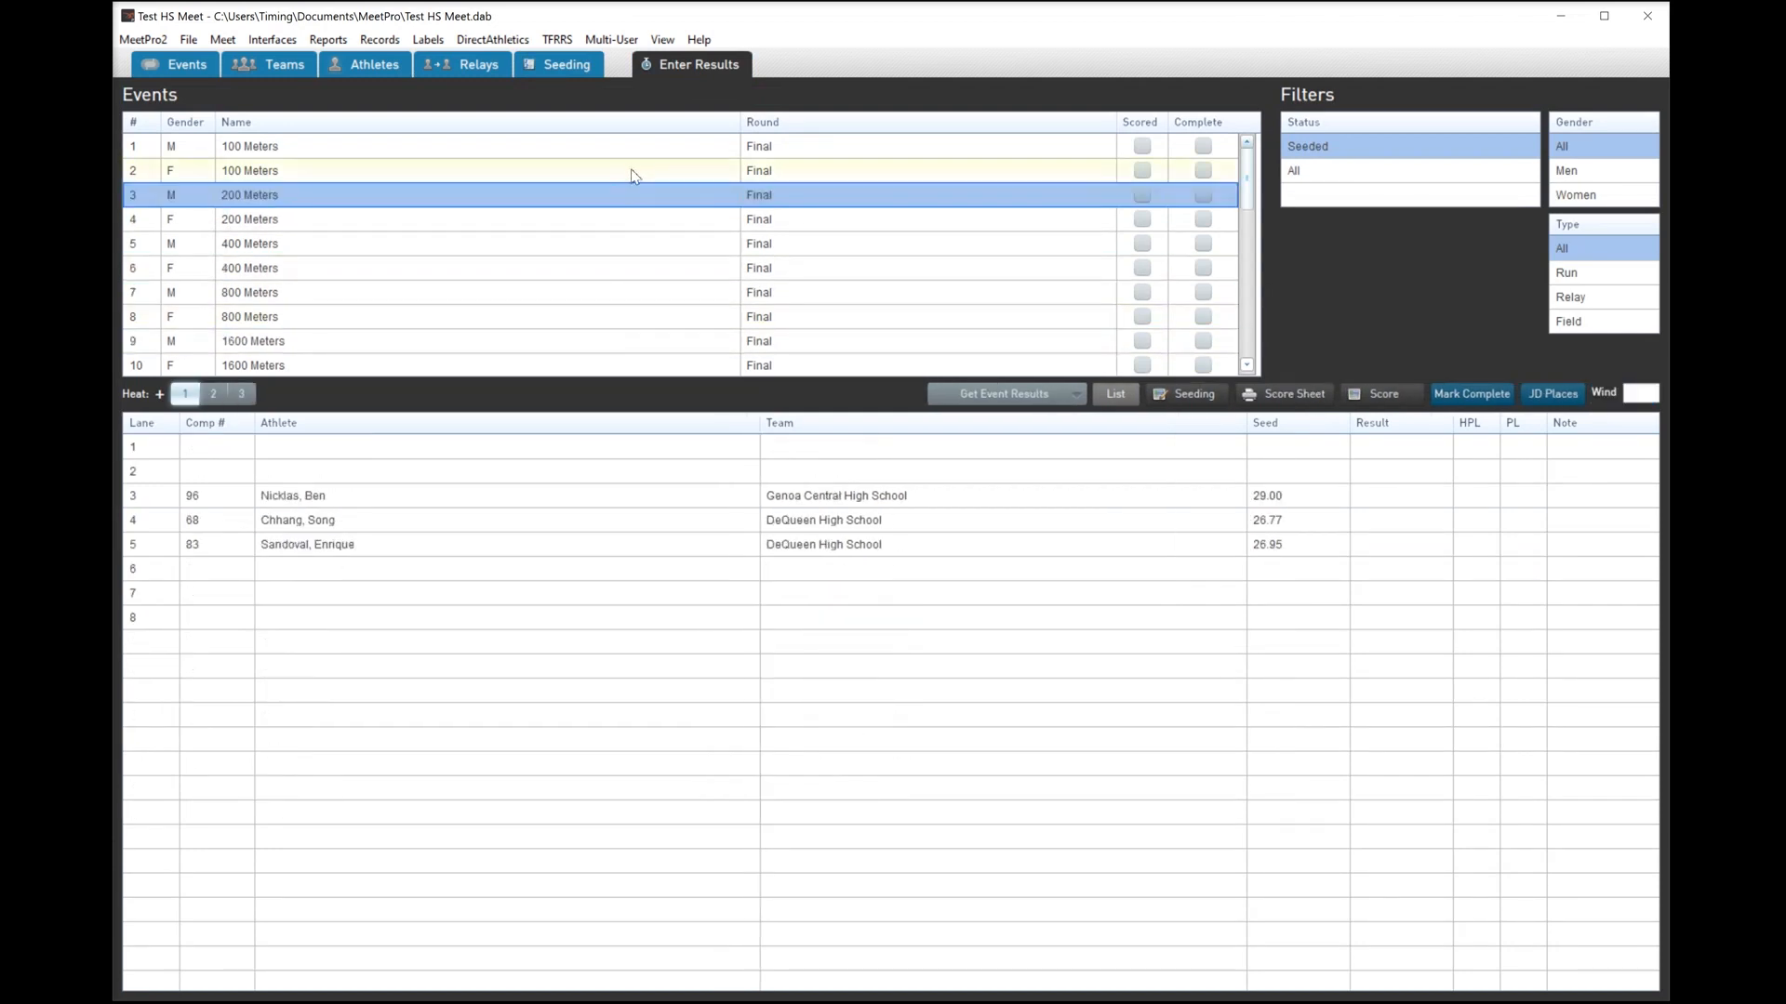
click(633, 170)
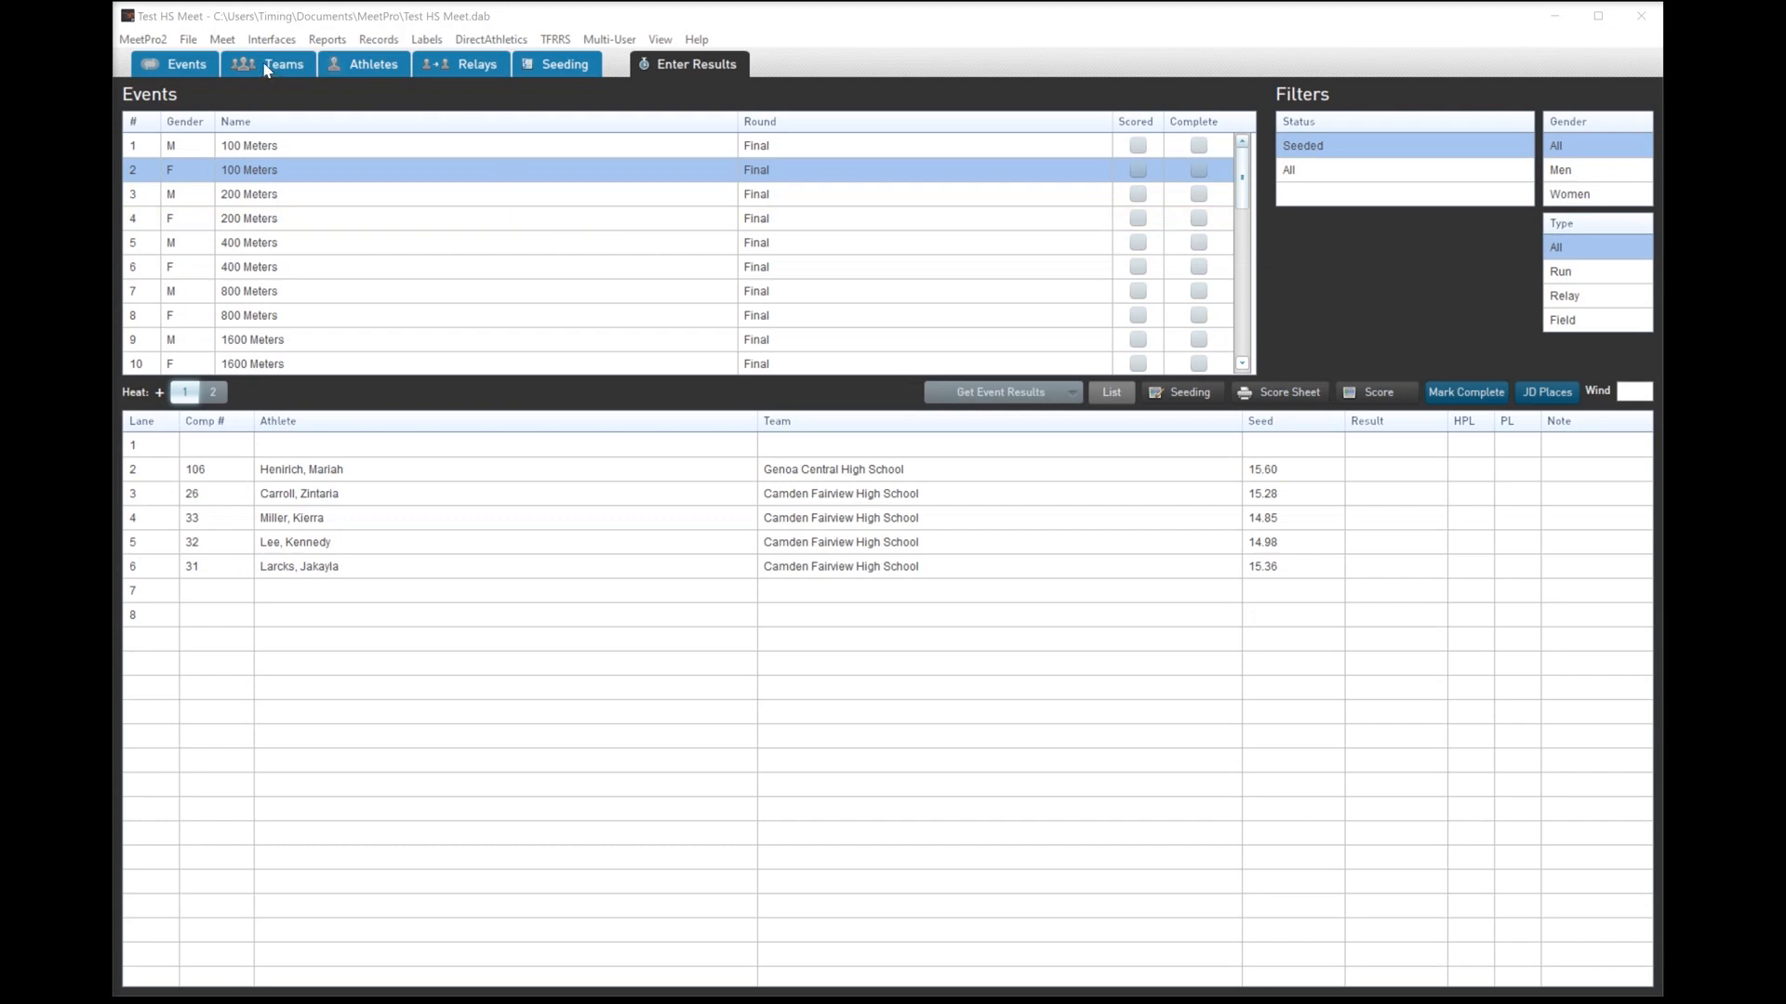
- Open session editing for the meet's events and add session 1 titled Field Events
click(170, 68)
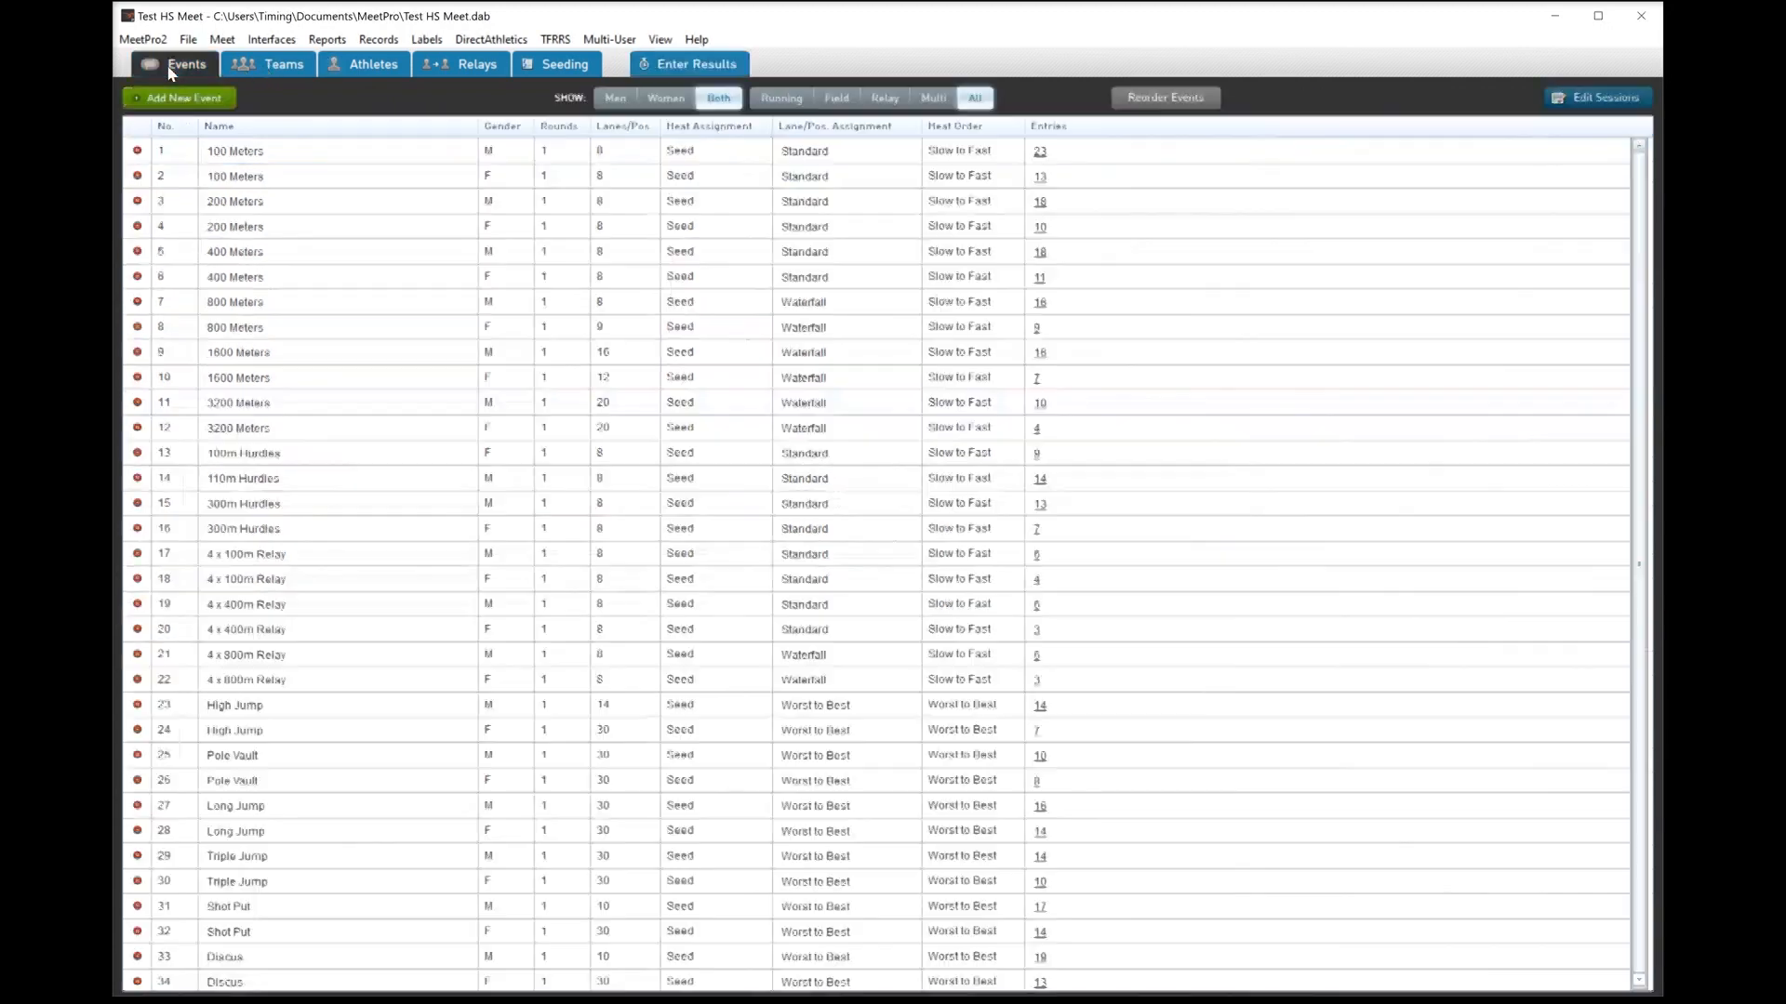
click(1588, 102)
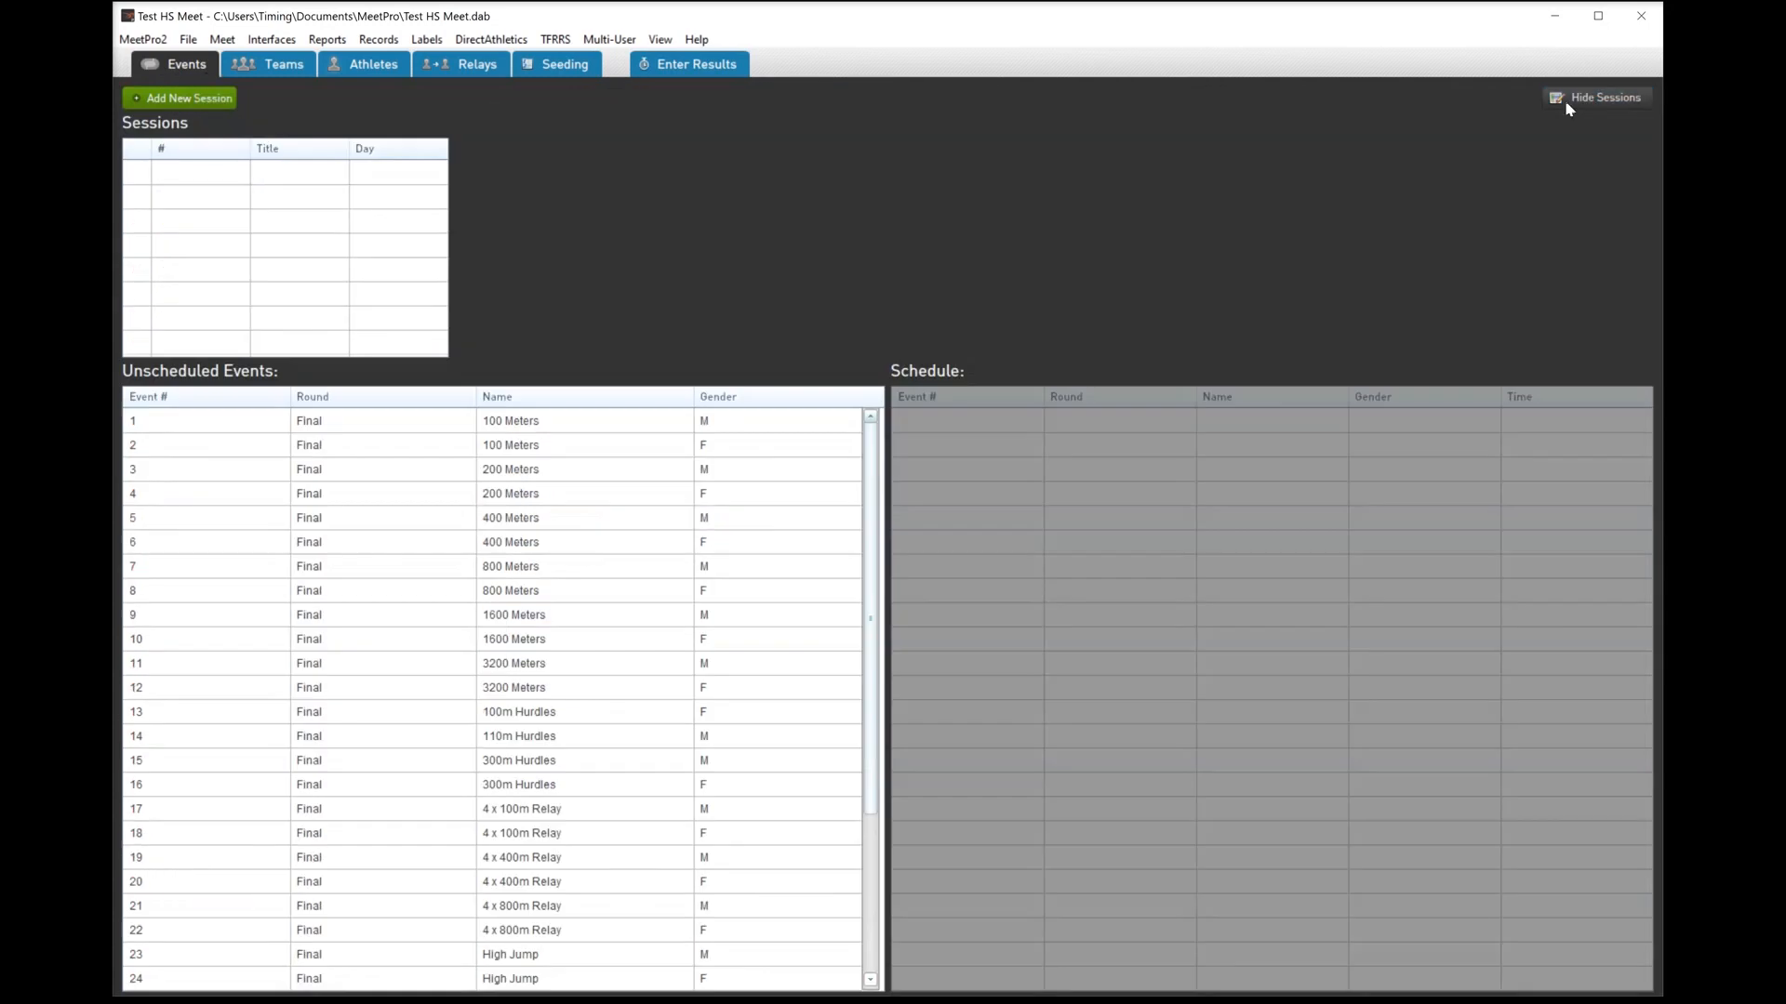
click(171, 103)
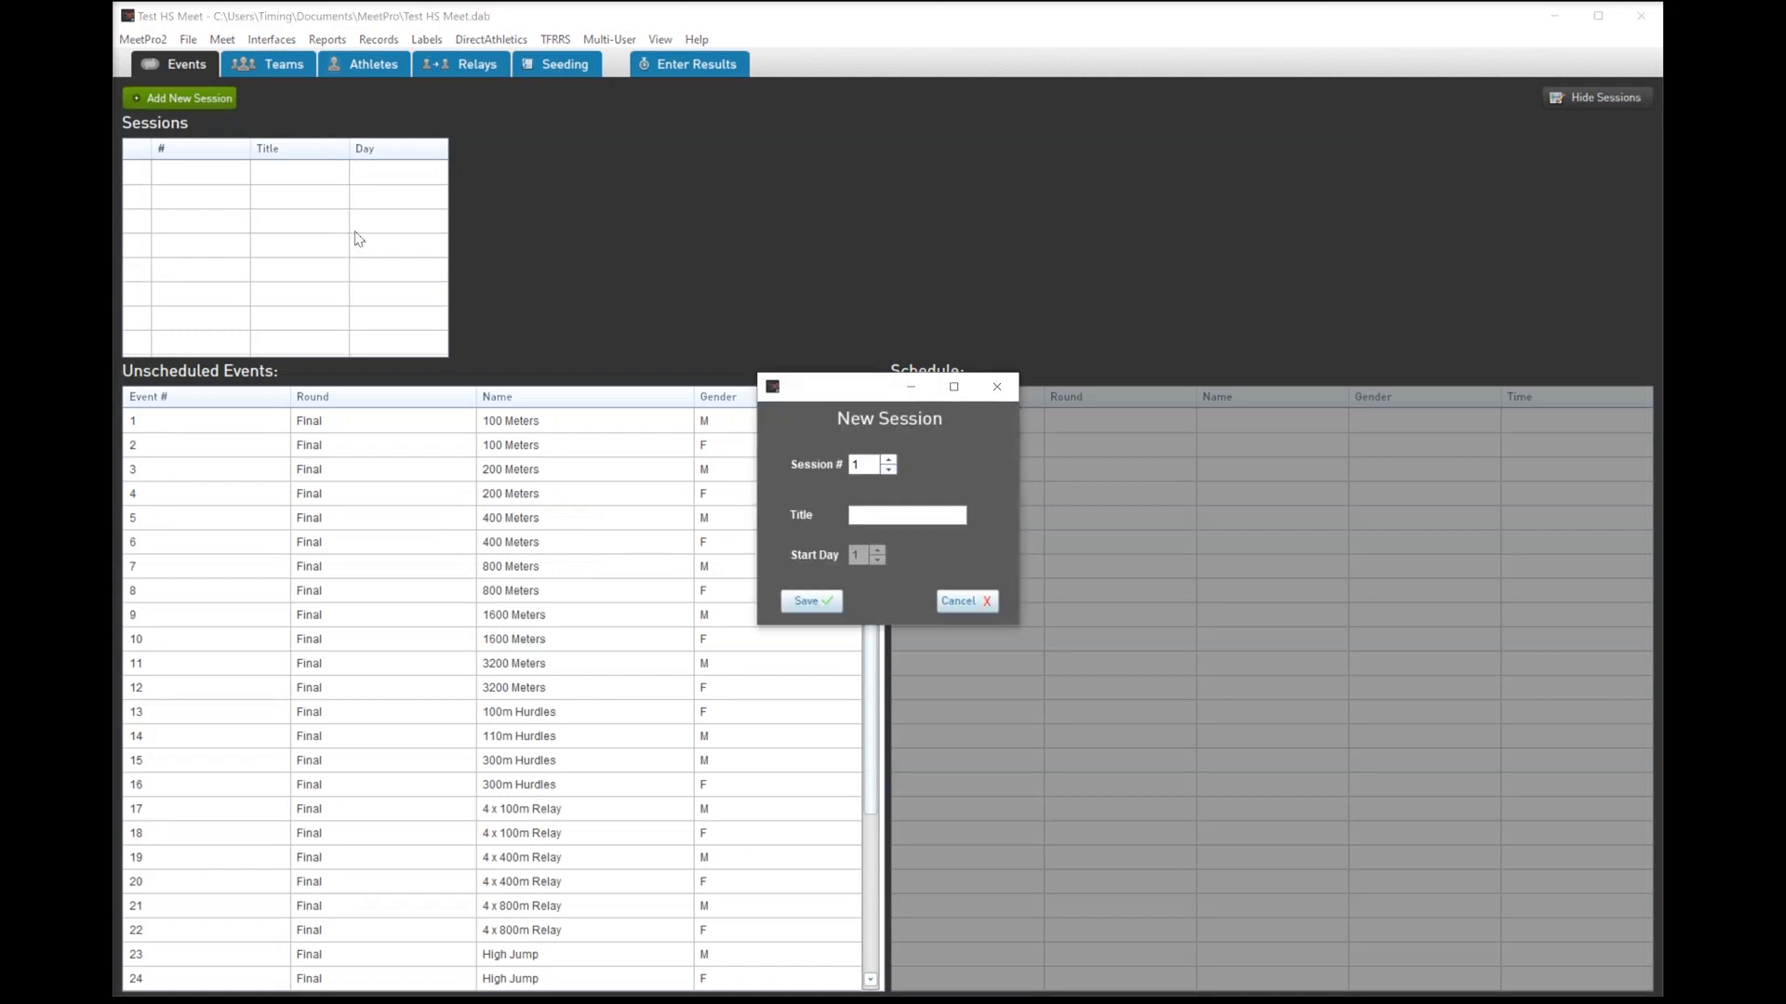
click(875, 514)
text(Field Event)
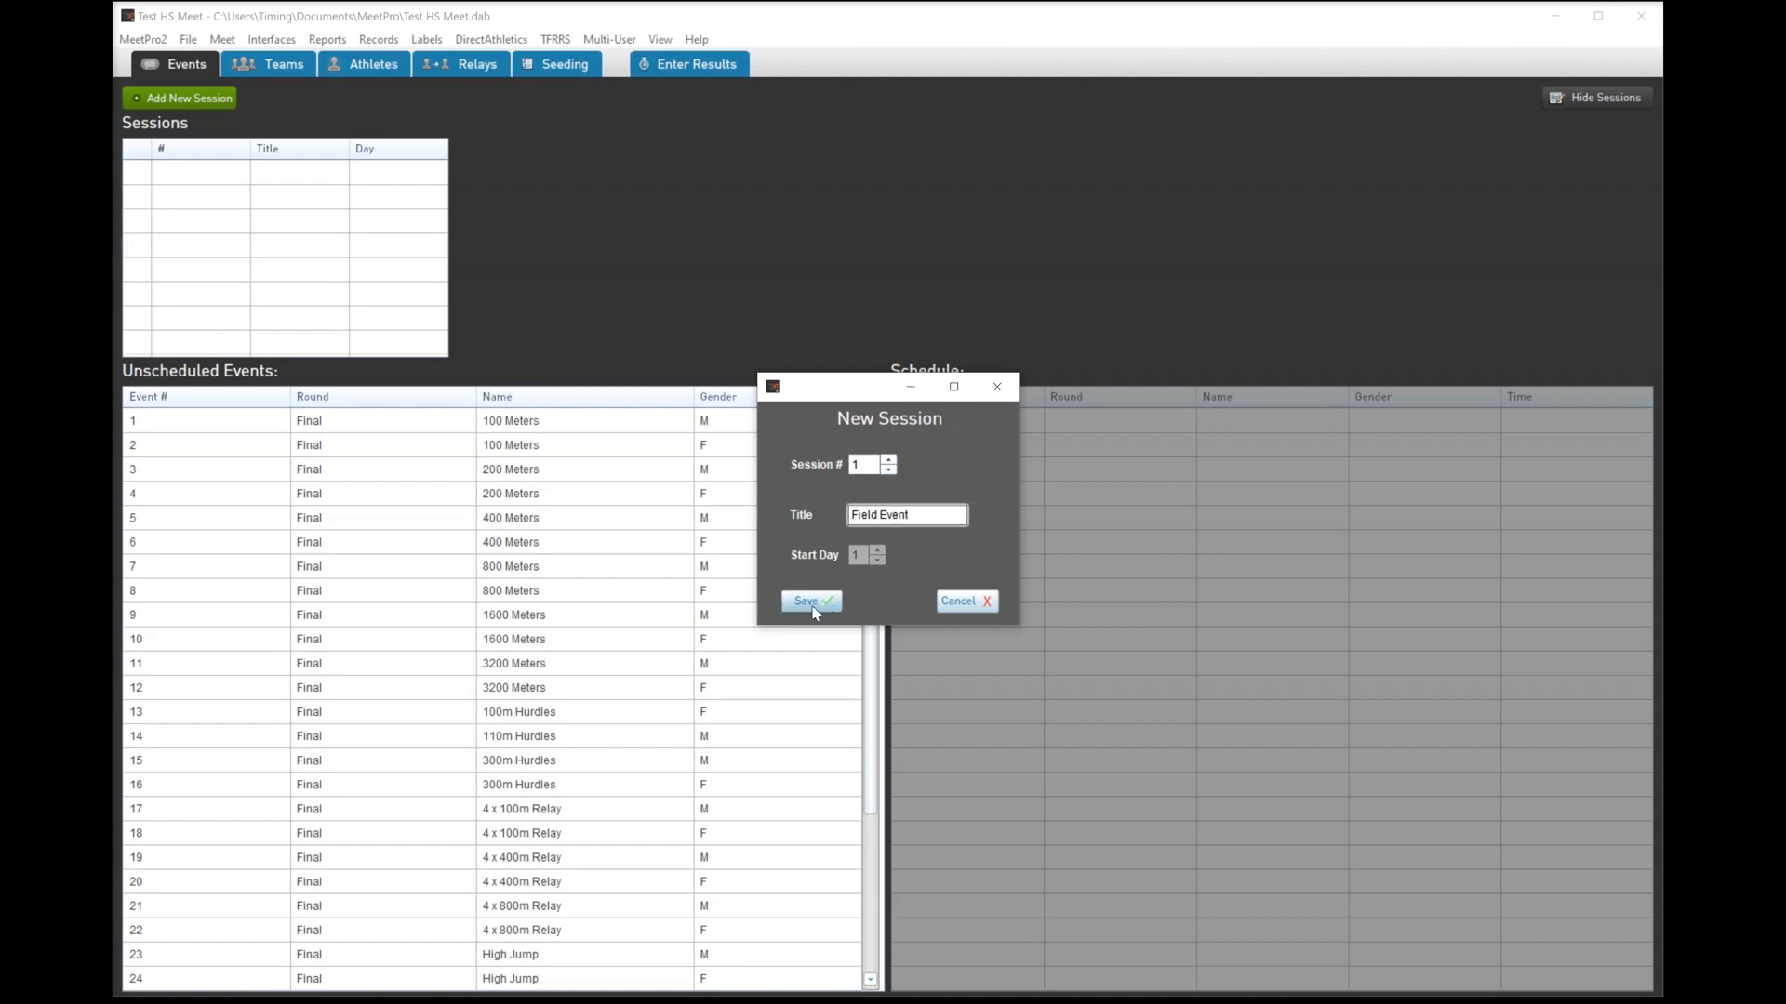
text(s)
click(811, 601)
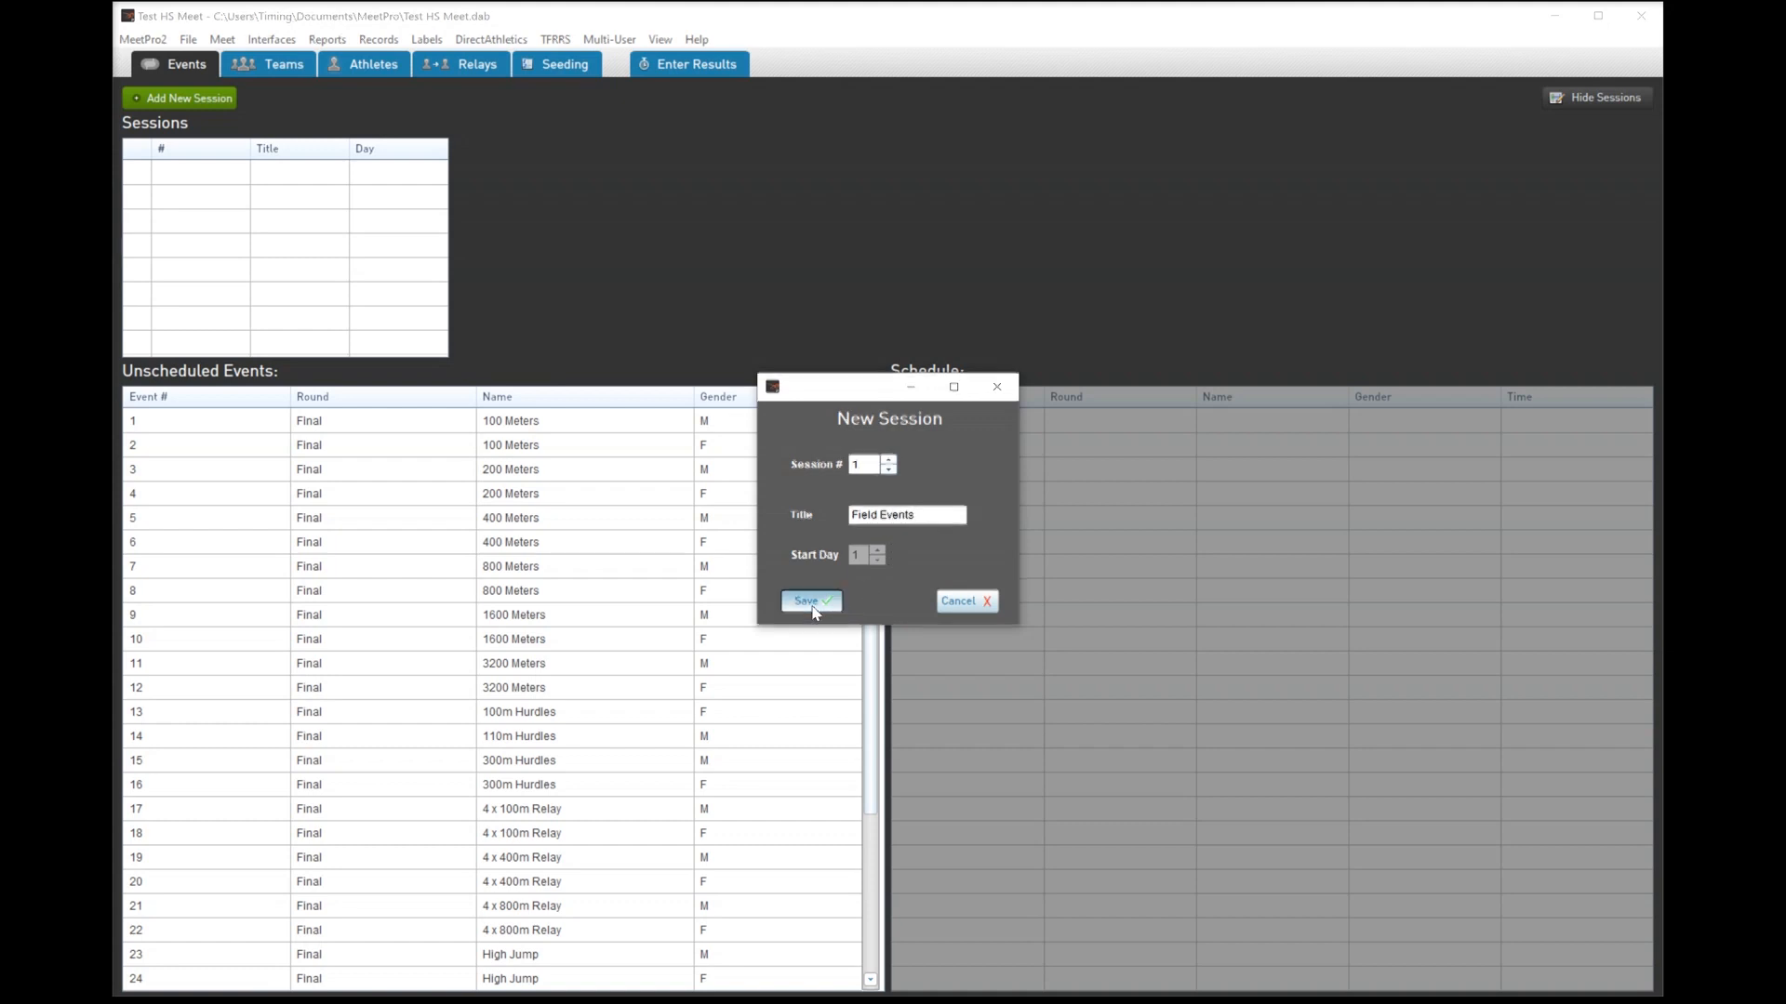
- Add session 2 titled Track Events
click(223, 102)
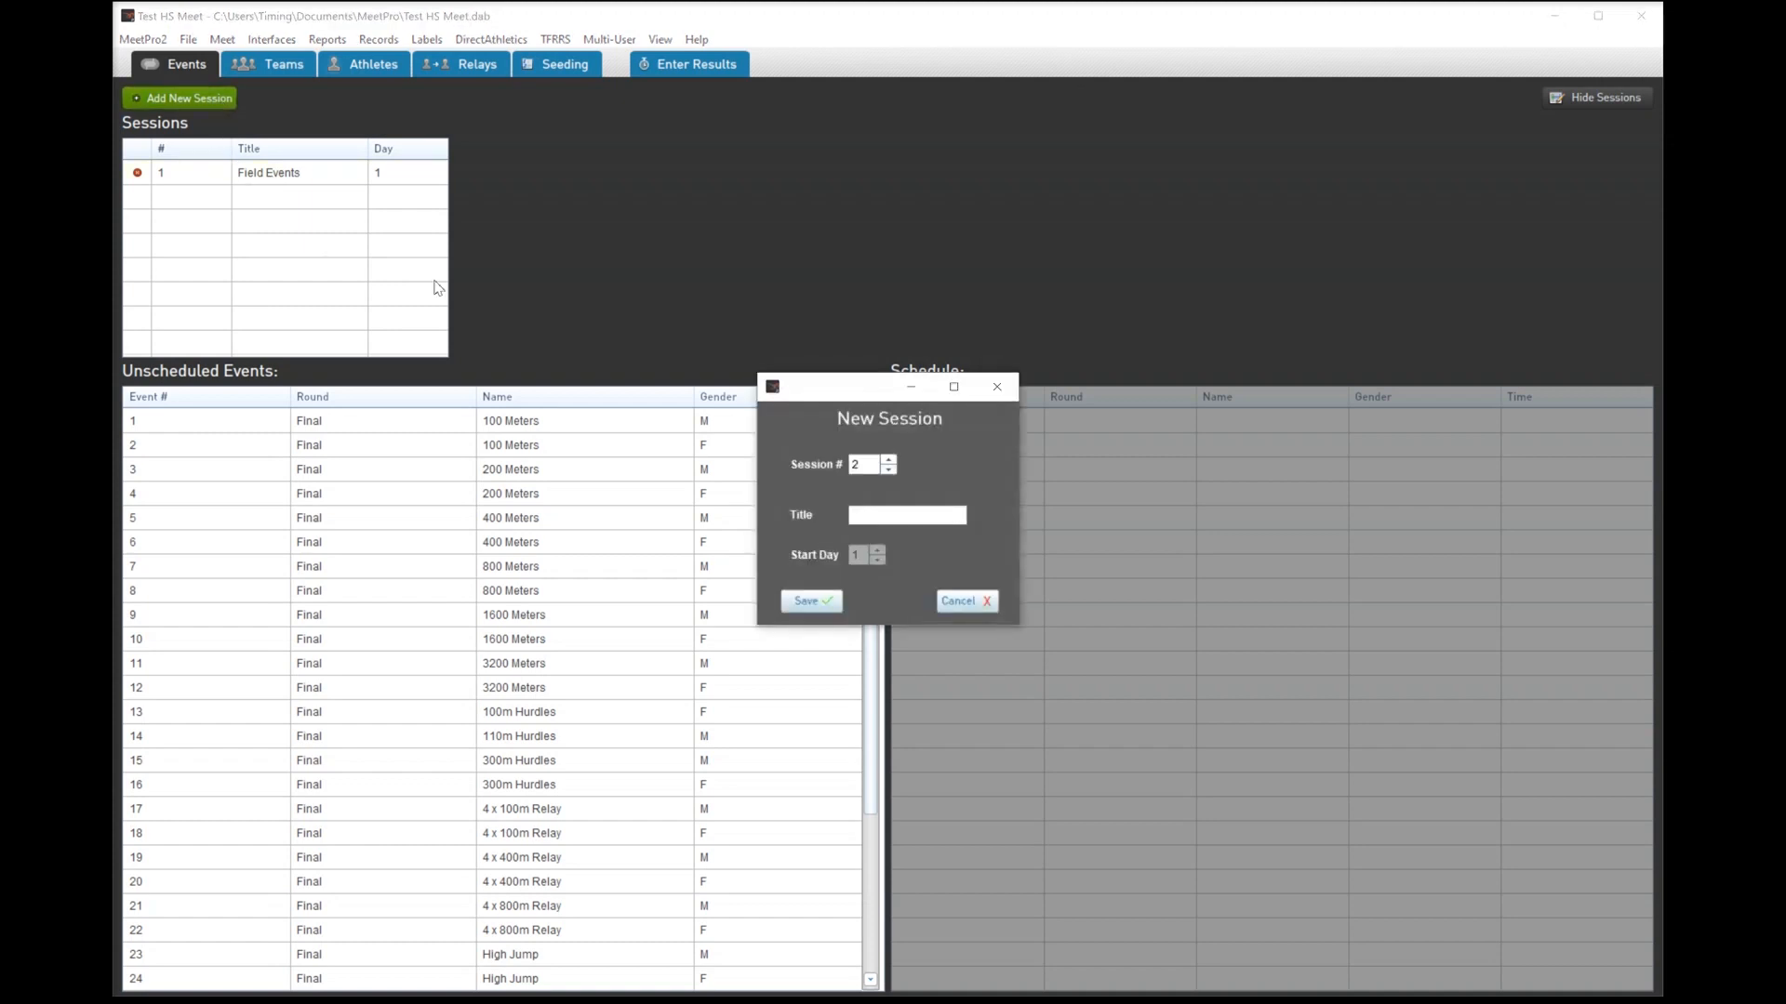
click(897, 515)
text(Track Events)
click(807, 602)
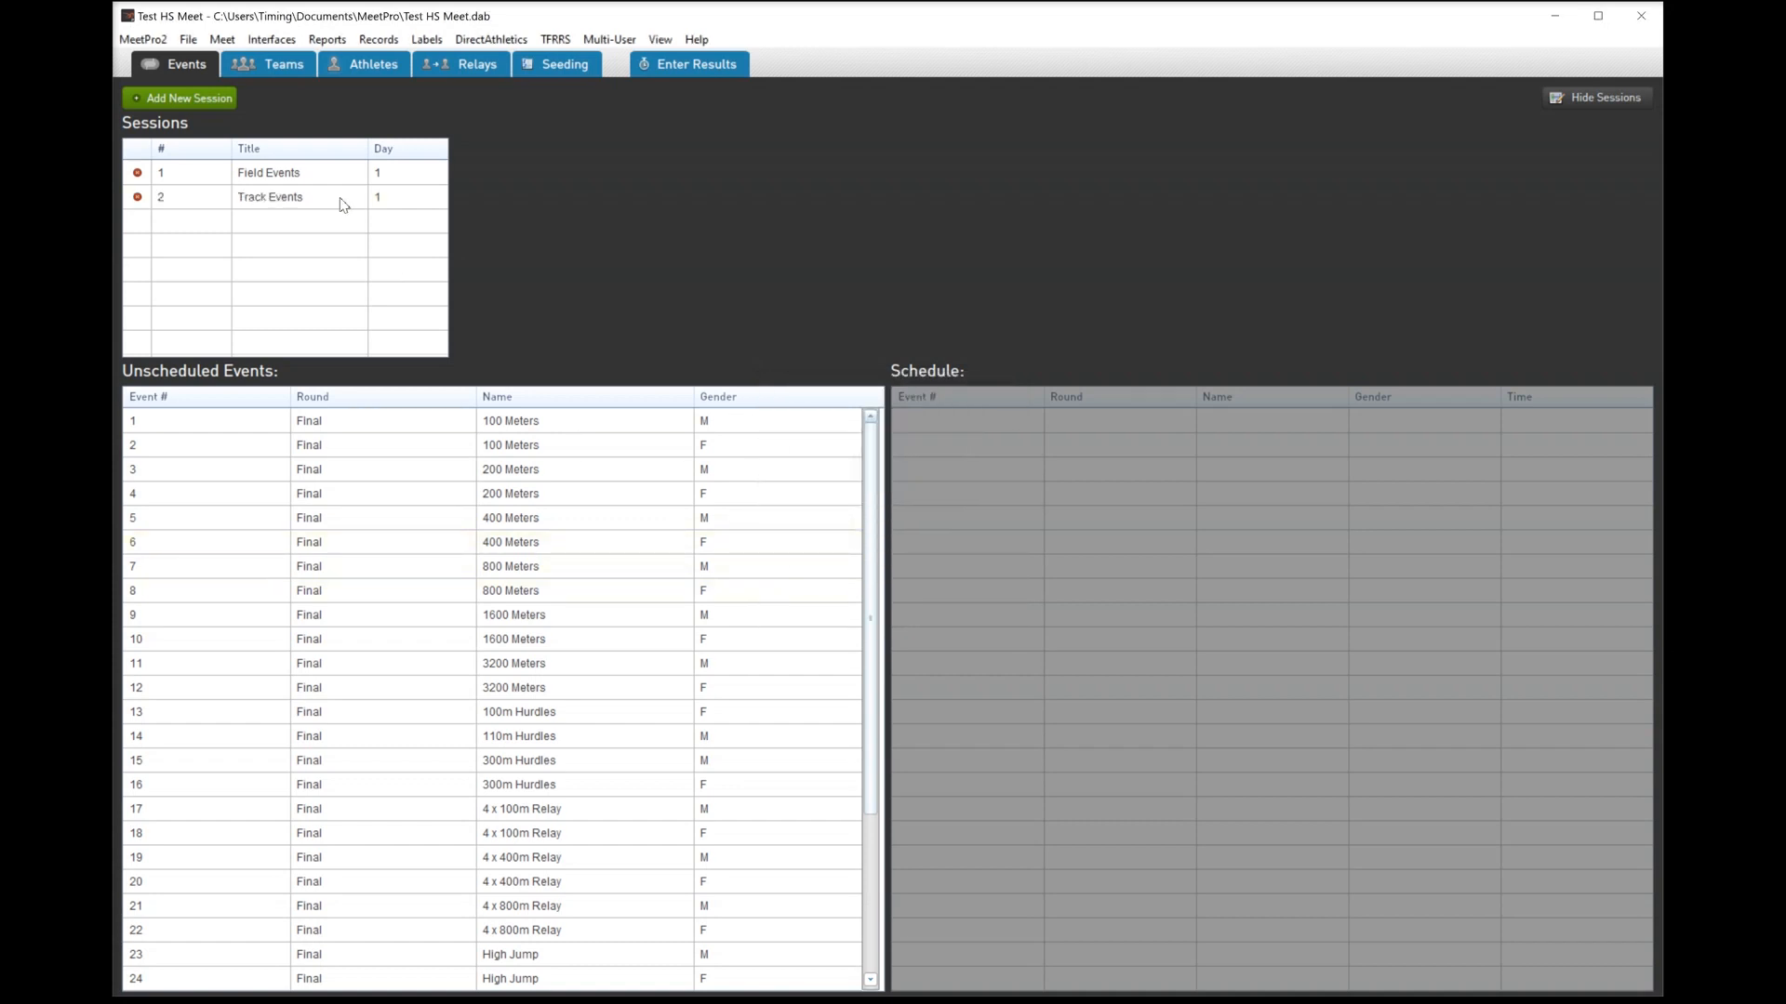
- Schedule the High Jump, Pole Vault, Long Jump and Triple Jump in the Field Events session, girls before boys for each
click(296, 179)
scroll(631, 630, down, 3)
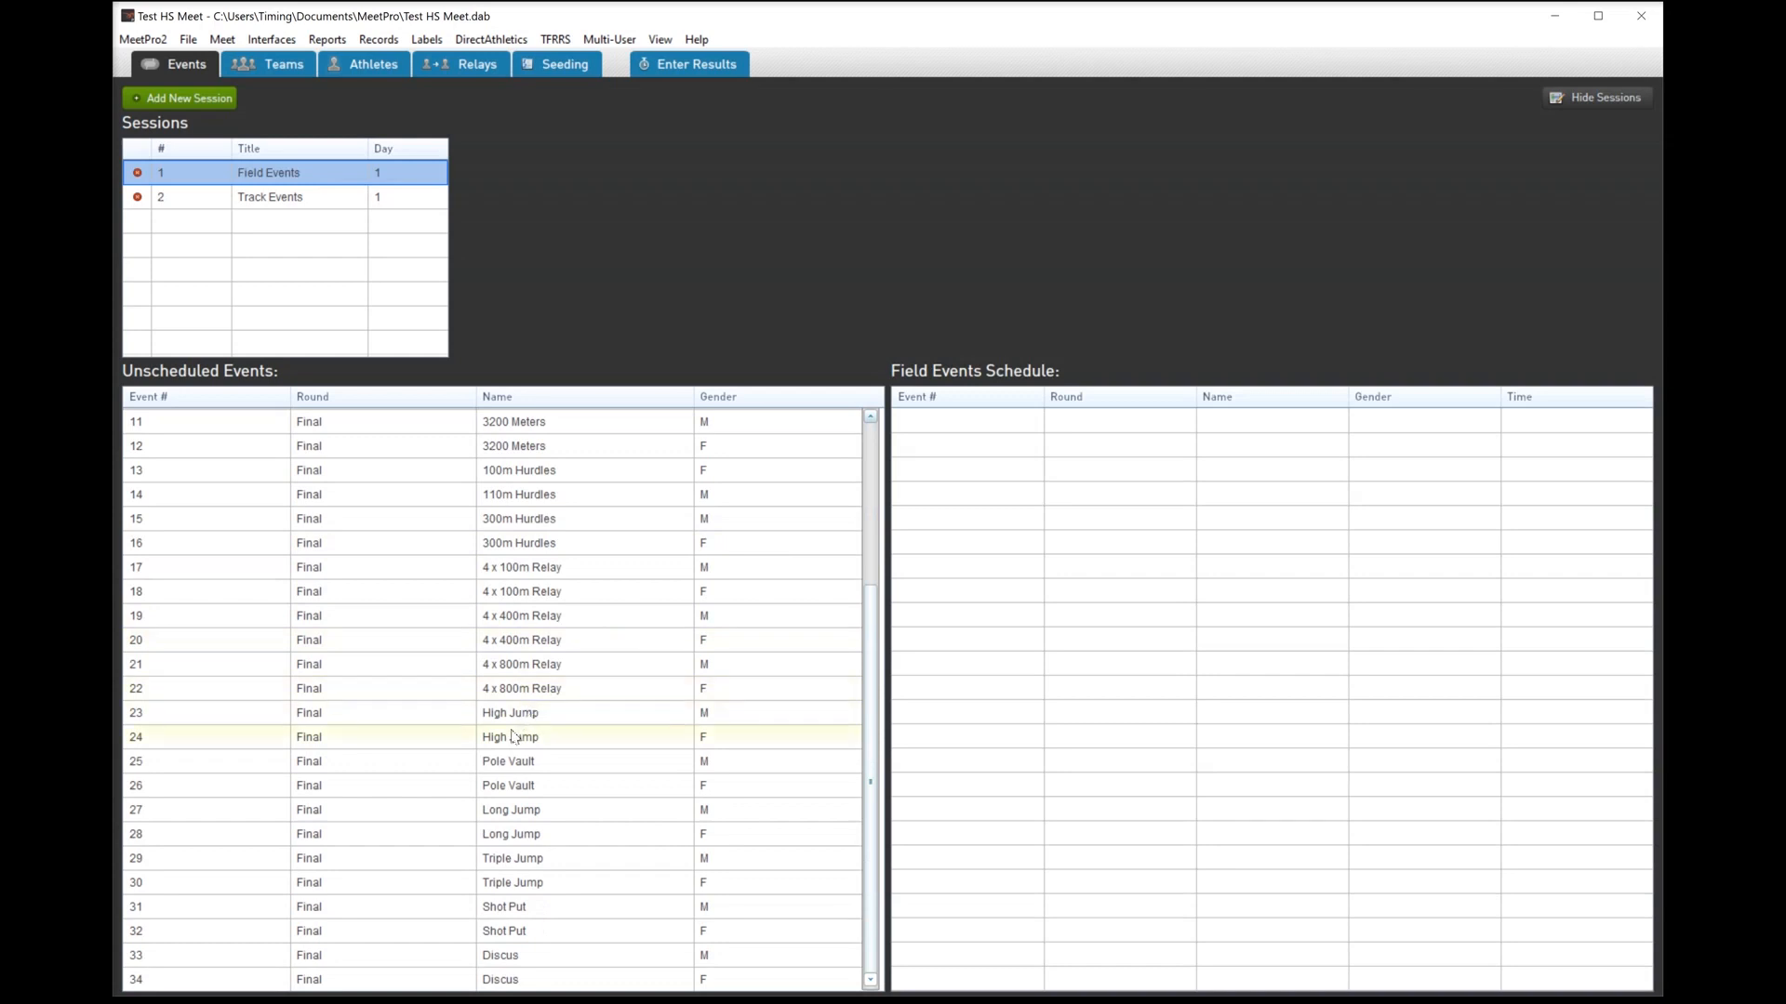
double_click(495, 744)
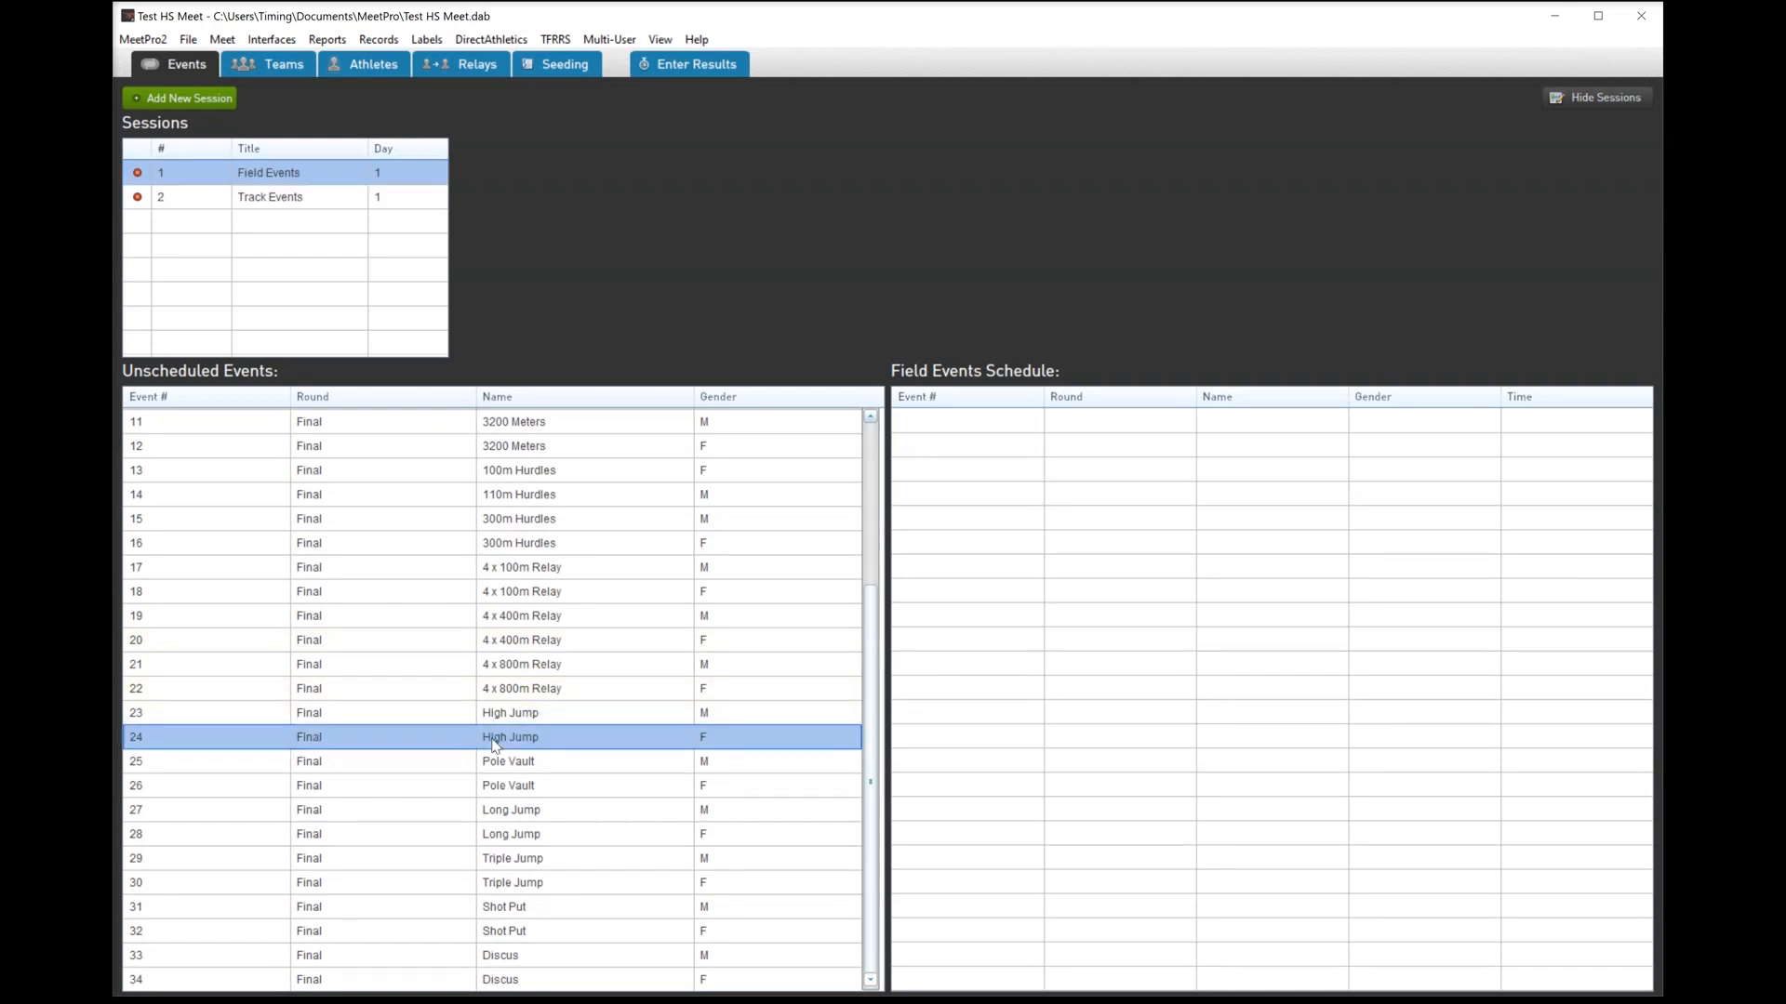
double_click(496, 744)
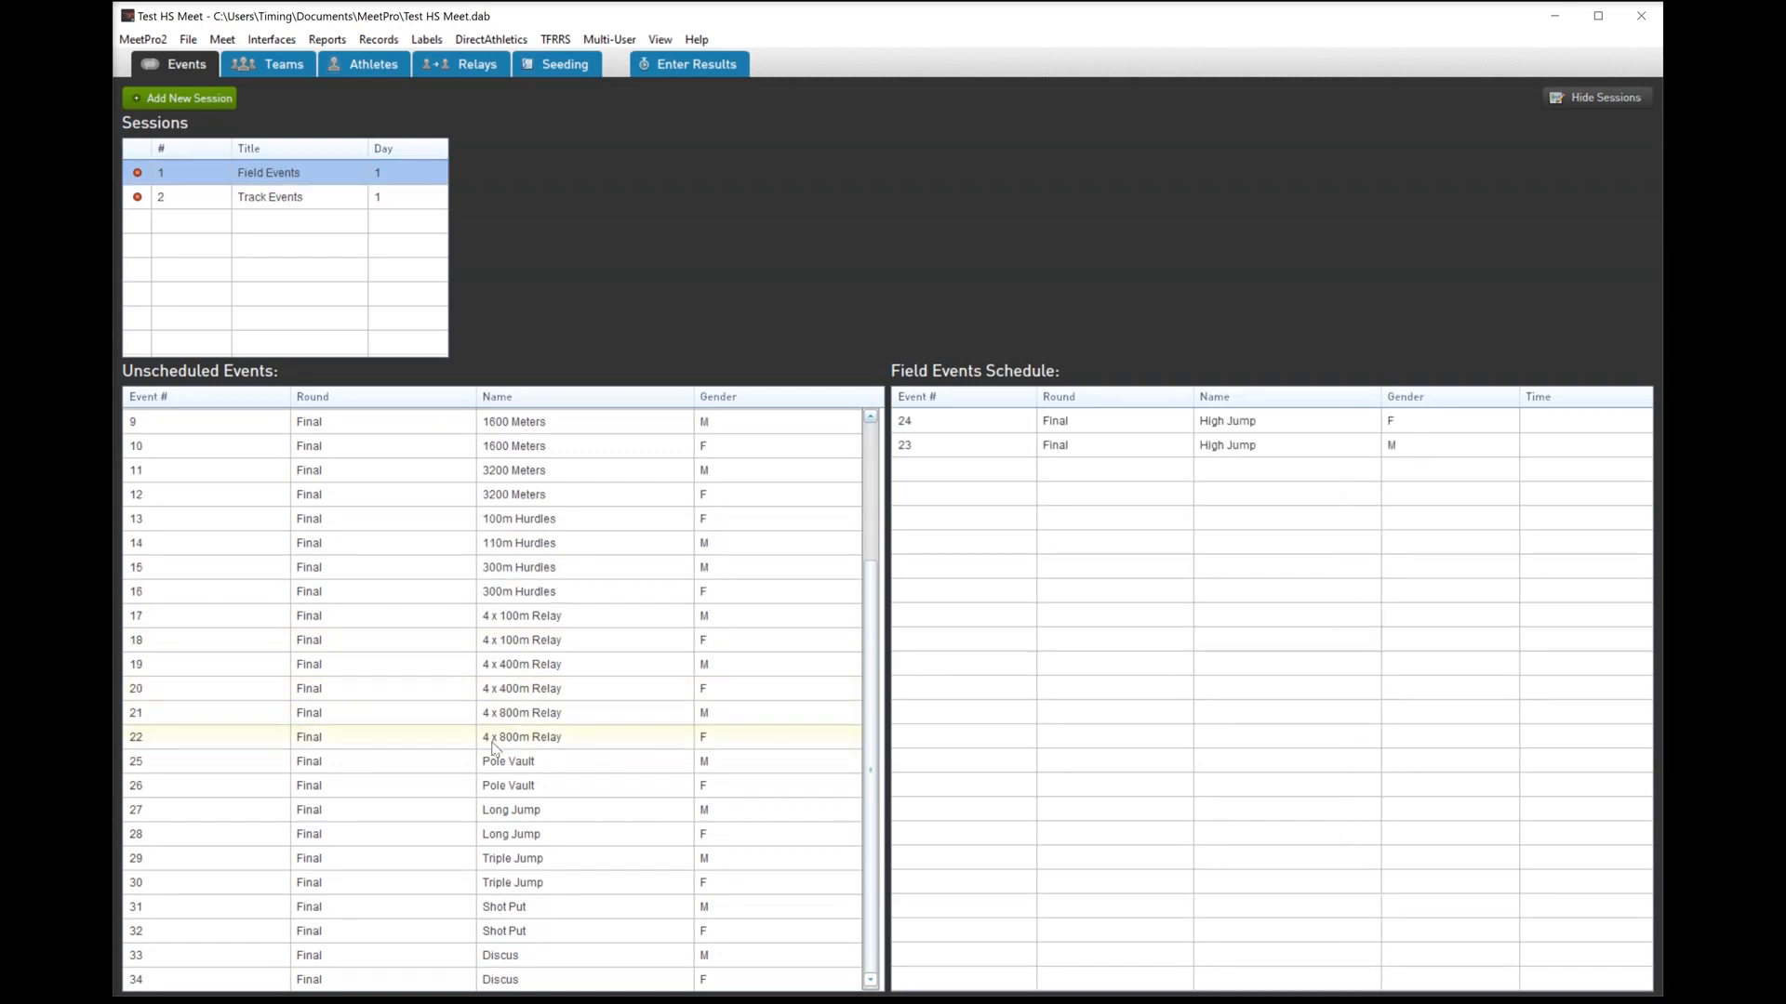
double_click(494, 786)
double_click(495, 785)
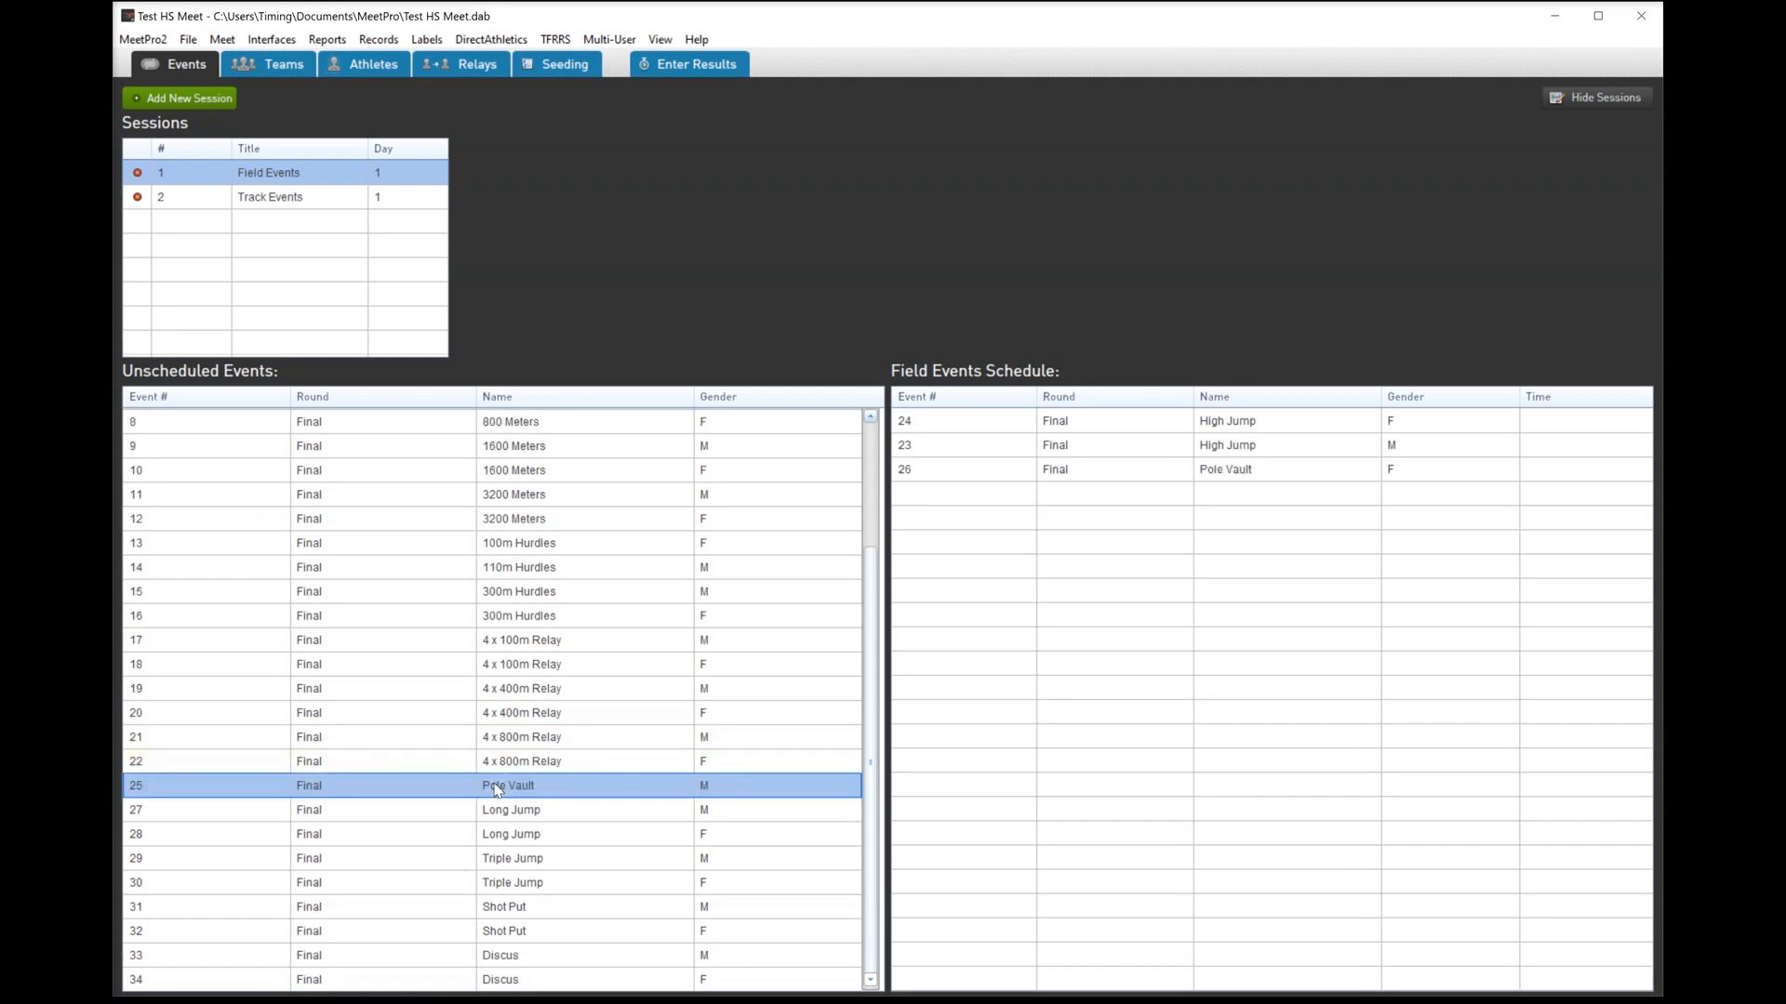
double_click(497, 832)
double_click(498, 834)
double_click(499, 883)
double_click(497, 879)
- Schedule the Shot Put and Discus in the Field Events session, girls before boys for each
click(494, 926)
double_click(496, 927)
click(499, 930)
double_click(498, 930)
click(503, 979)
double_click(504, 979)
click(515, 958)
double_click(518, 951)
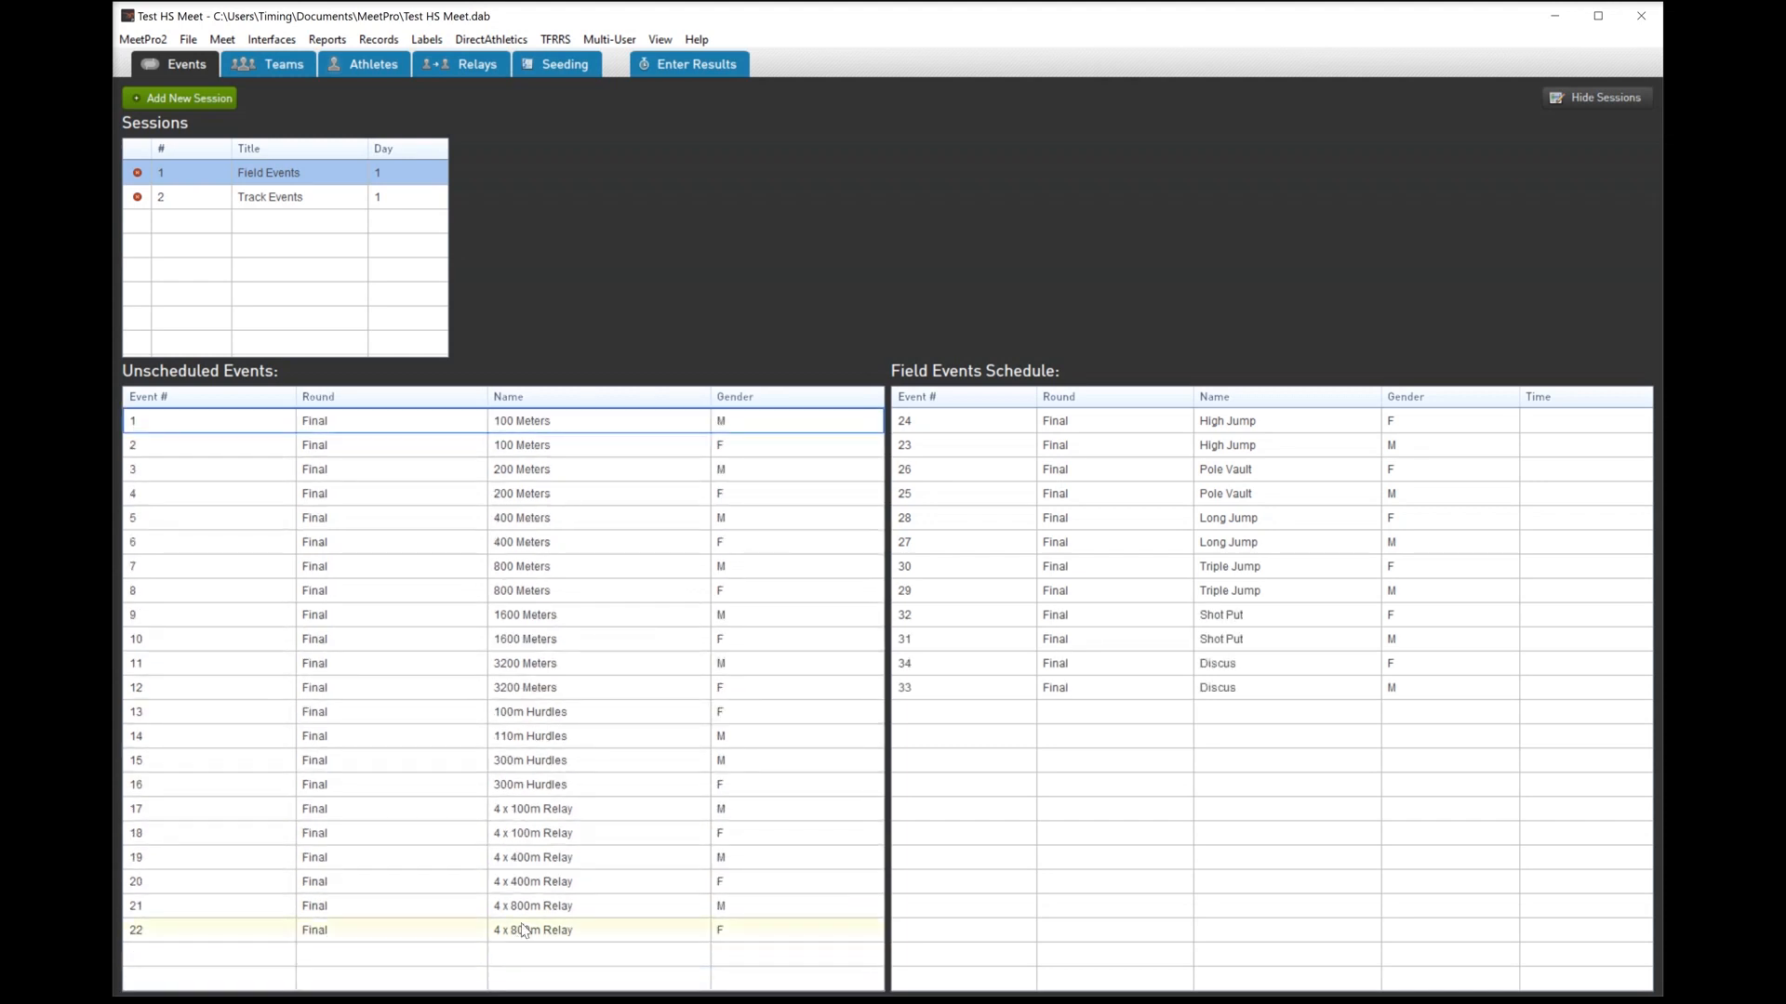
- Schedule the 4 x 800m Relay and the 100m/110m Hurdles in the Track Events session, girls before boys for each
click(257, 200)
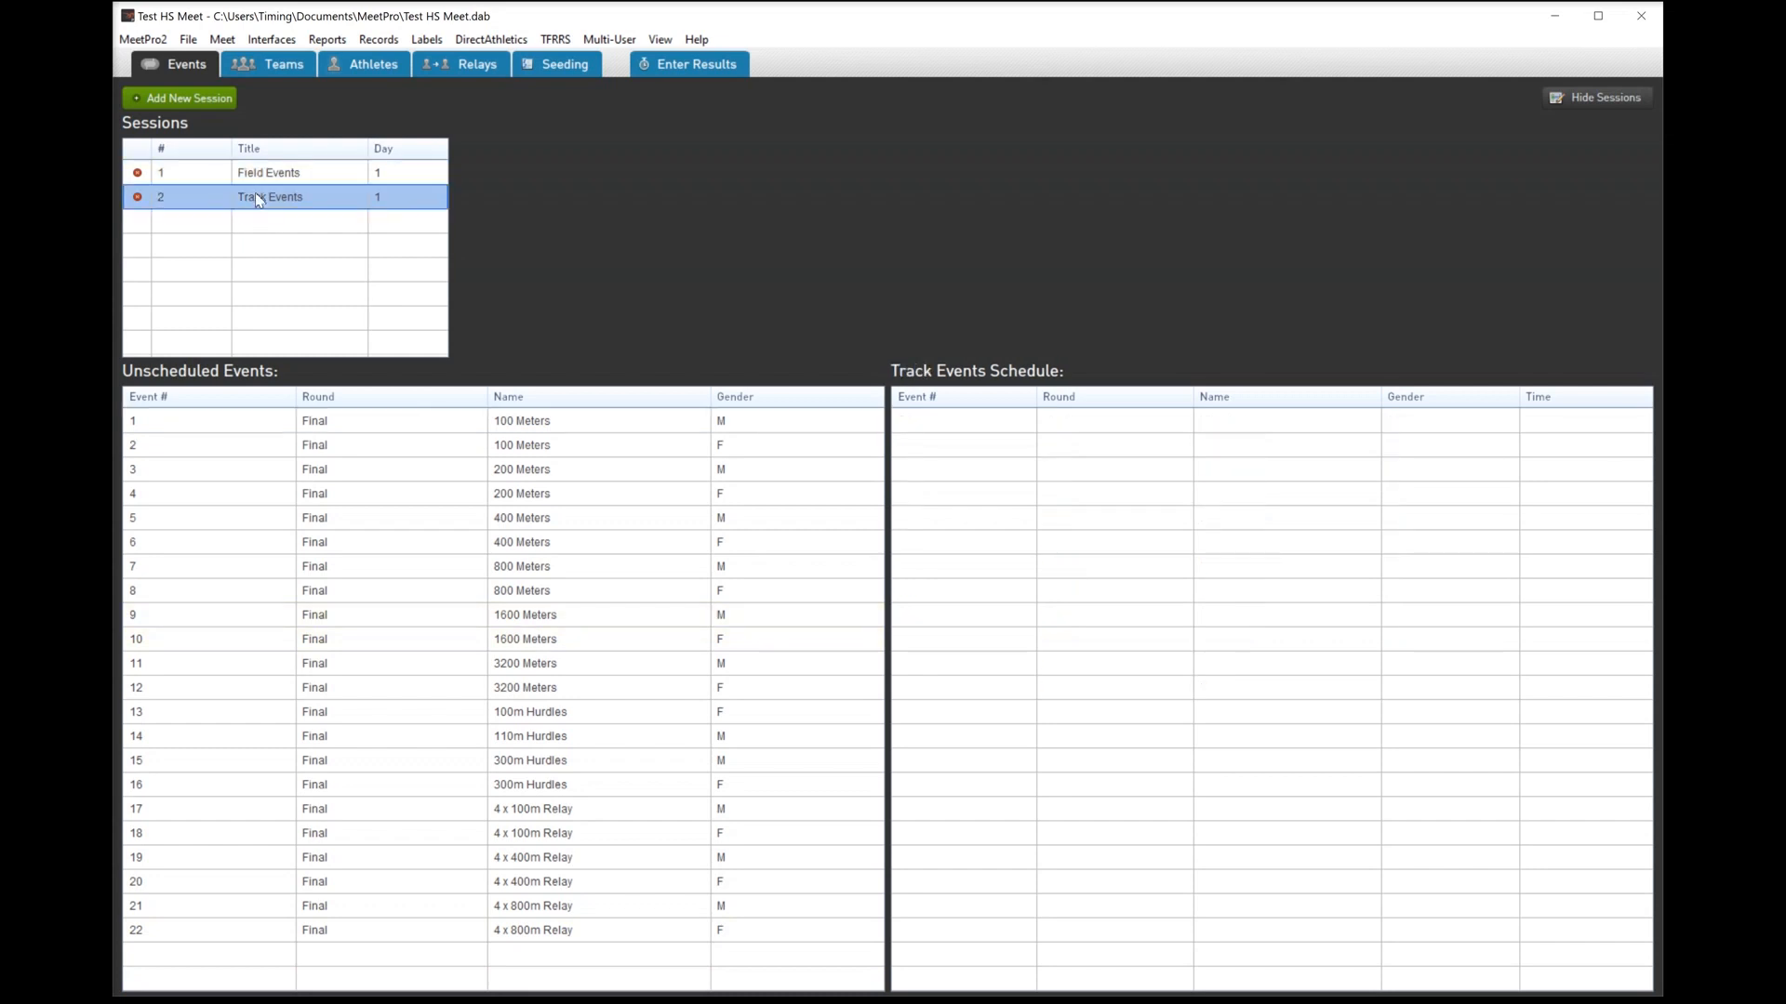
double_click(538, 937)
click(540, 909)
double_click(539, 909)
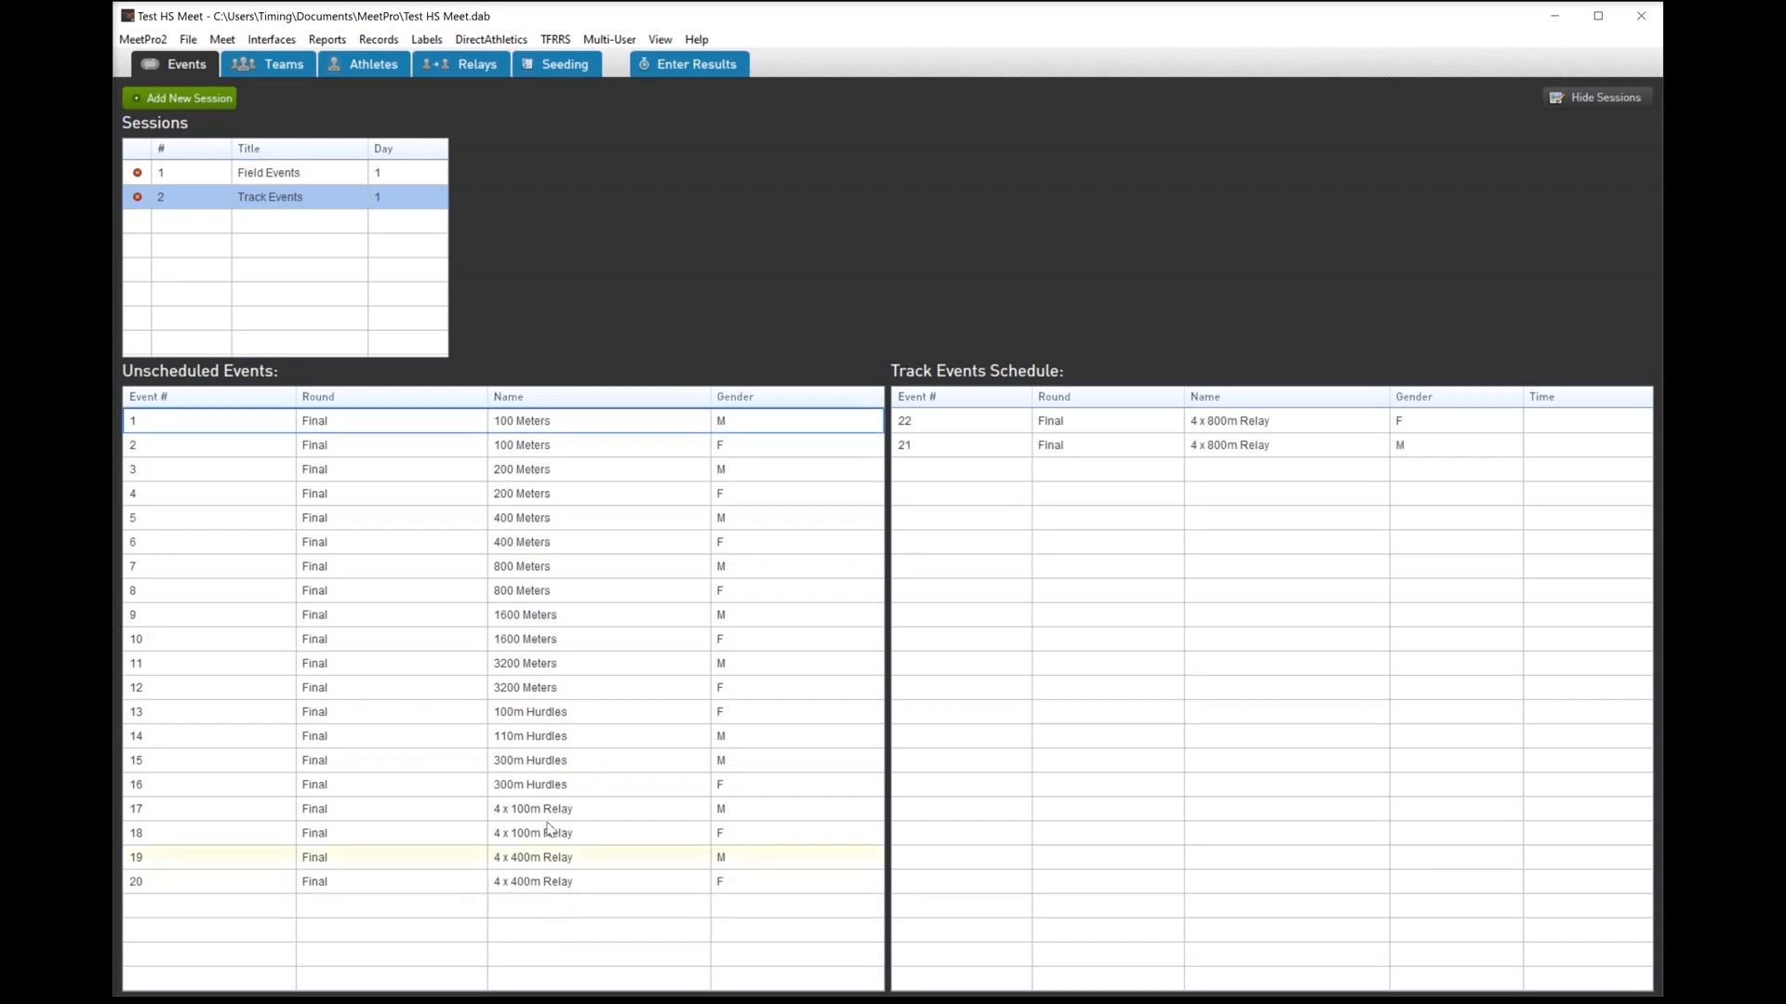
click(554, 721)
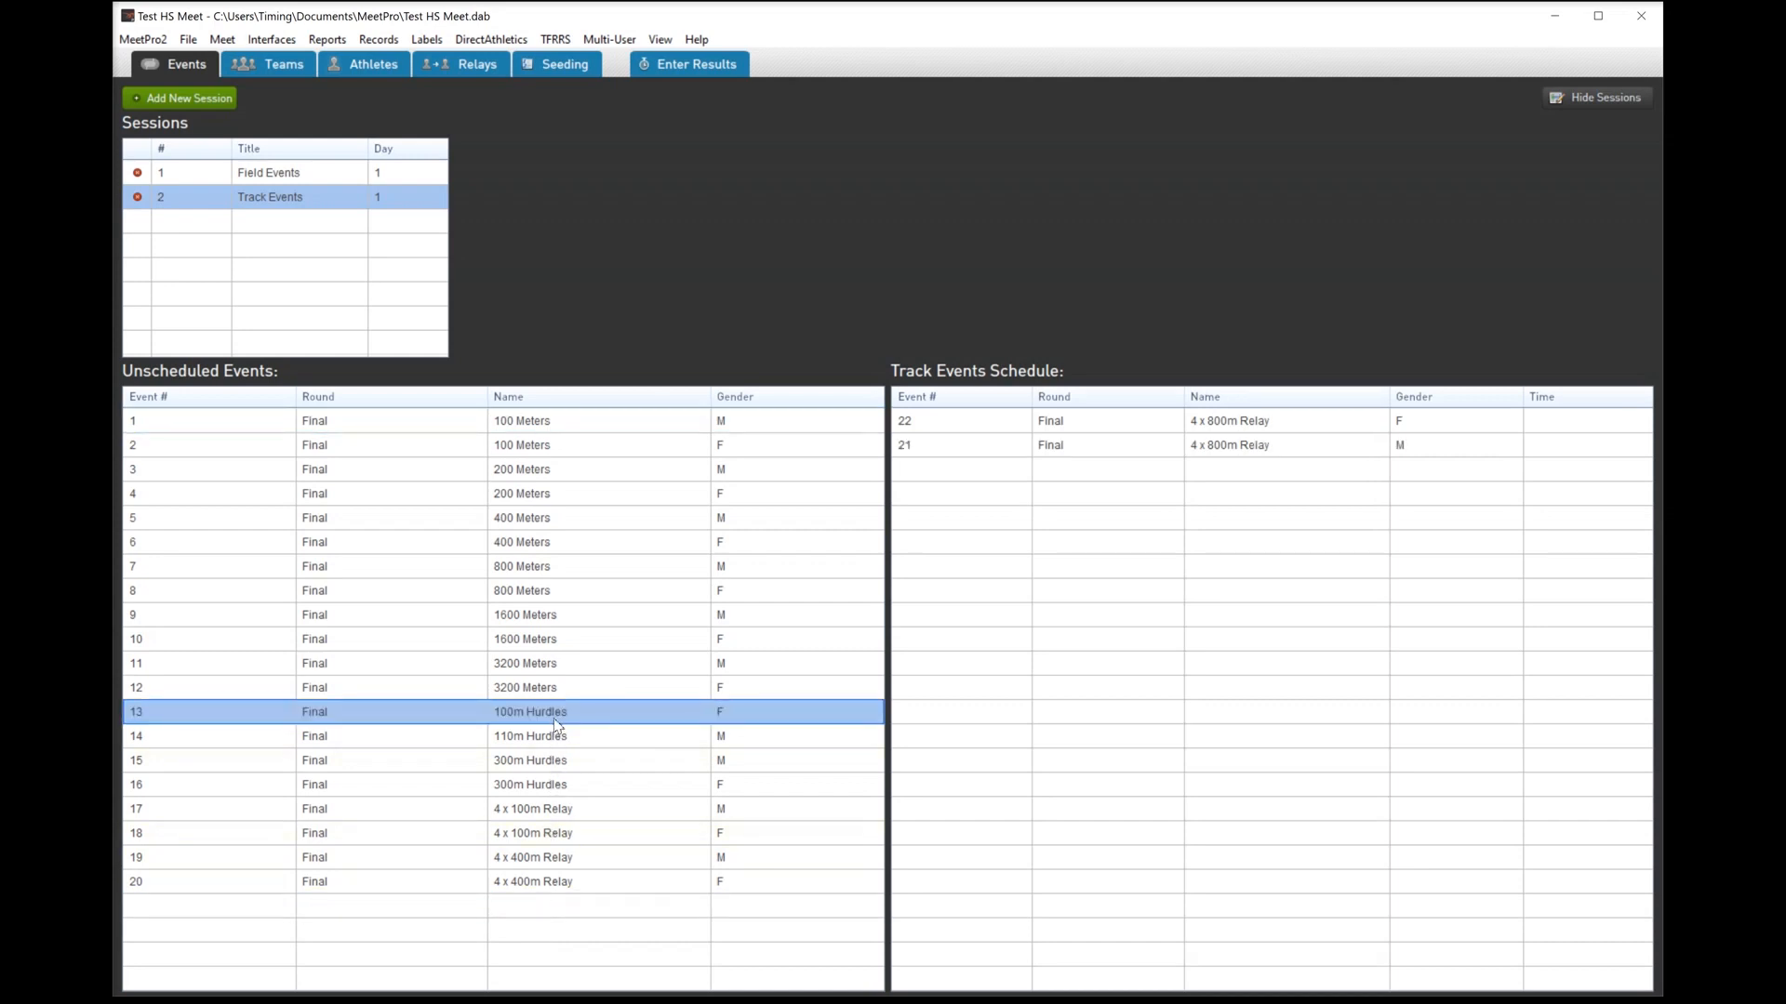
double_click(540, 716)
click(537, 716)
double_click(537, 716)
- Schedule the 100 Meters and 1600 Meters in the Track Events session, girls before boys for each
click(554, 450)
double_click(554, 451)
click(555, 431)
double_click(555, 431)
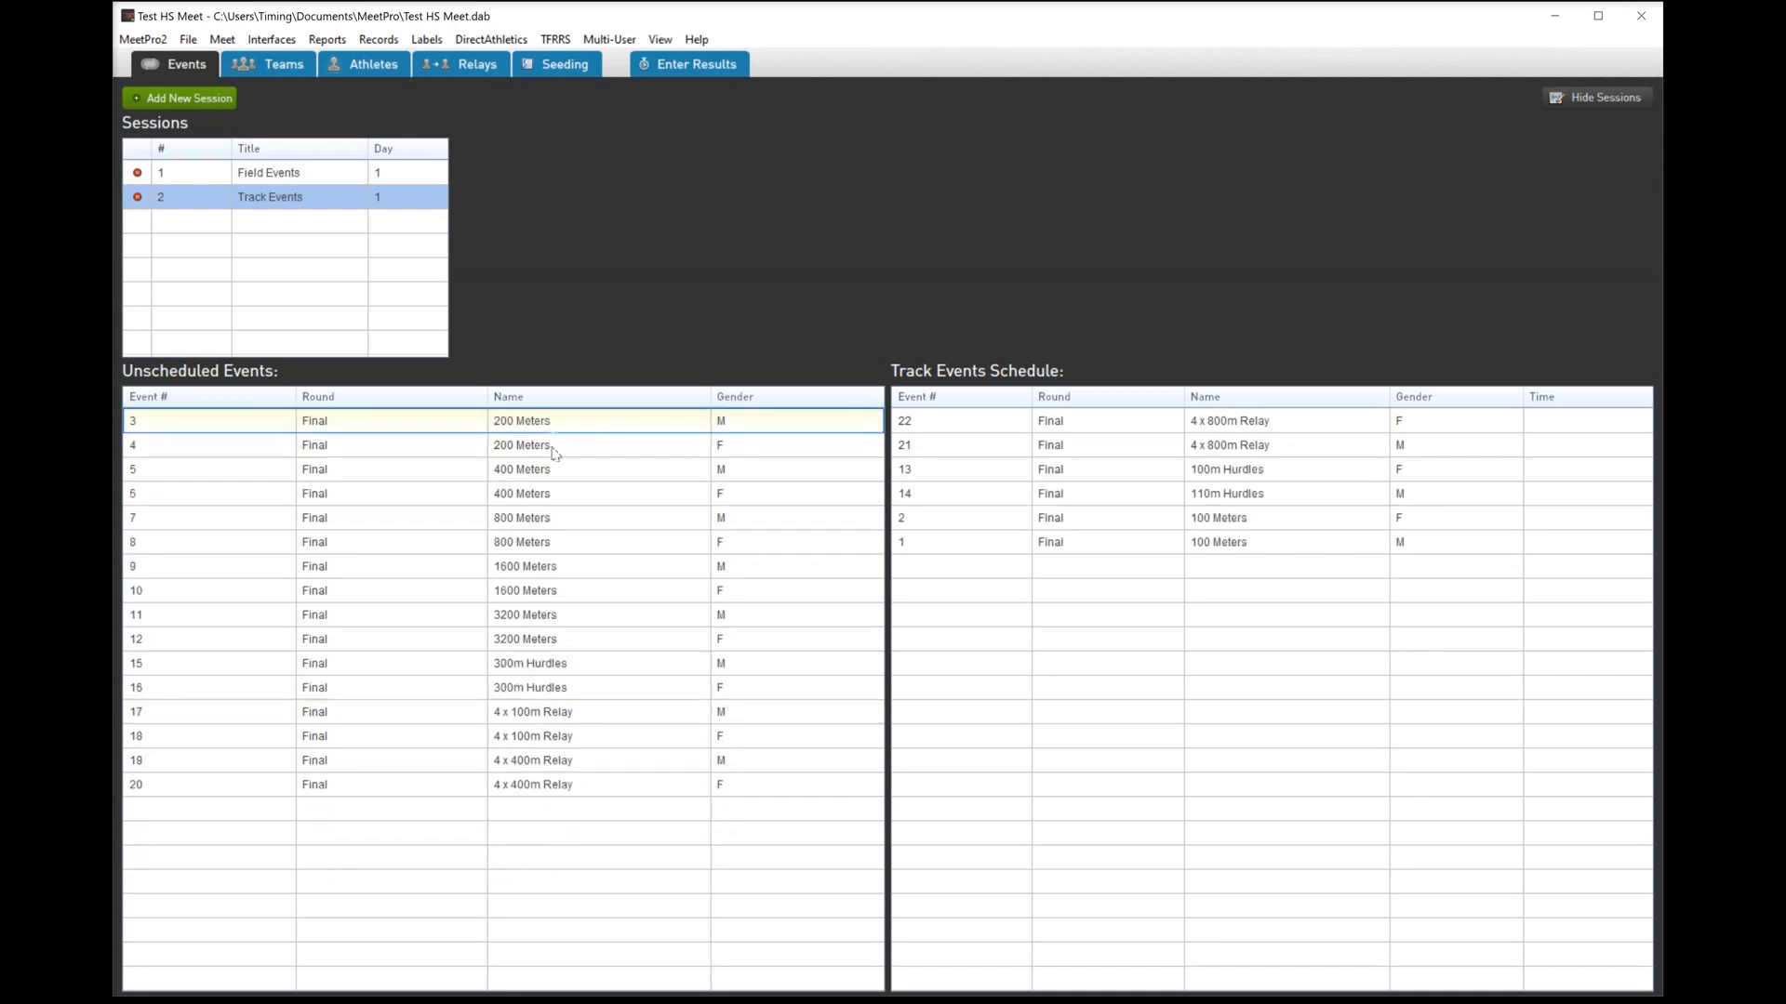
click(549, 596)
double_click(549, 595)
click(548, 574)
double_click(548, 574)
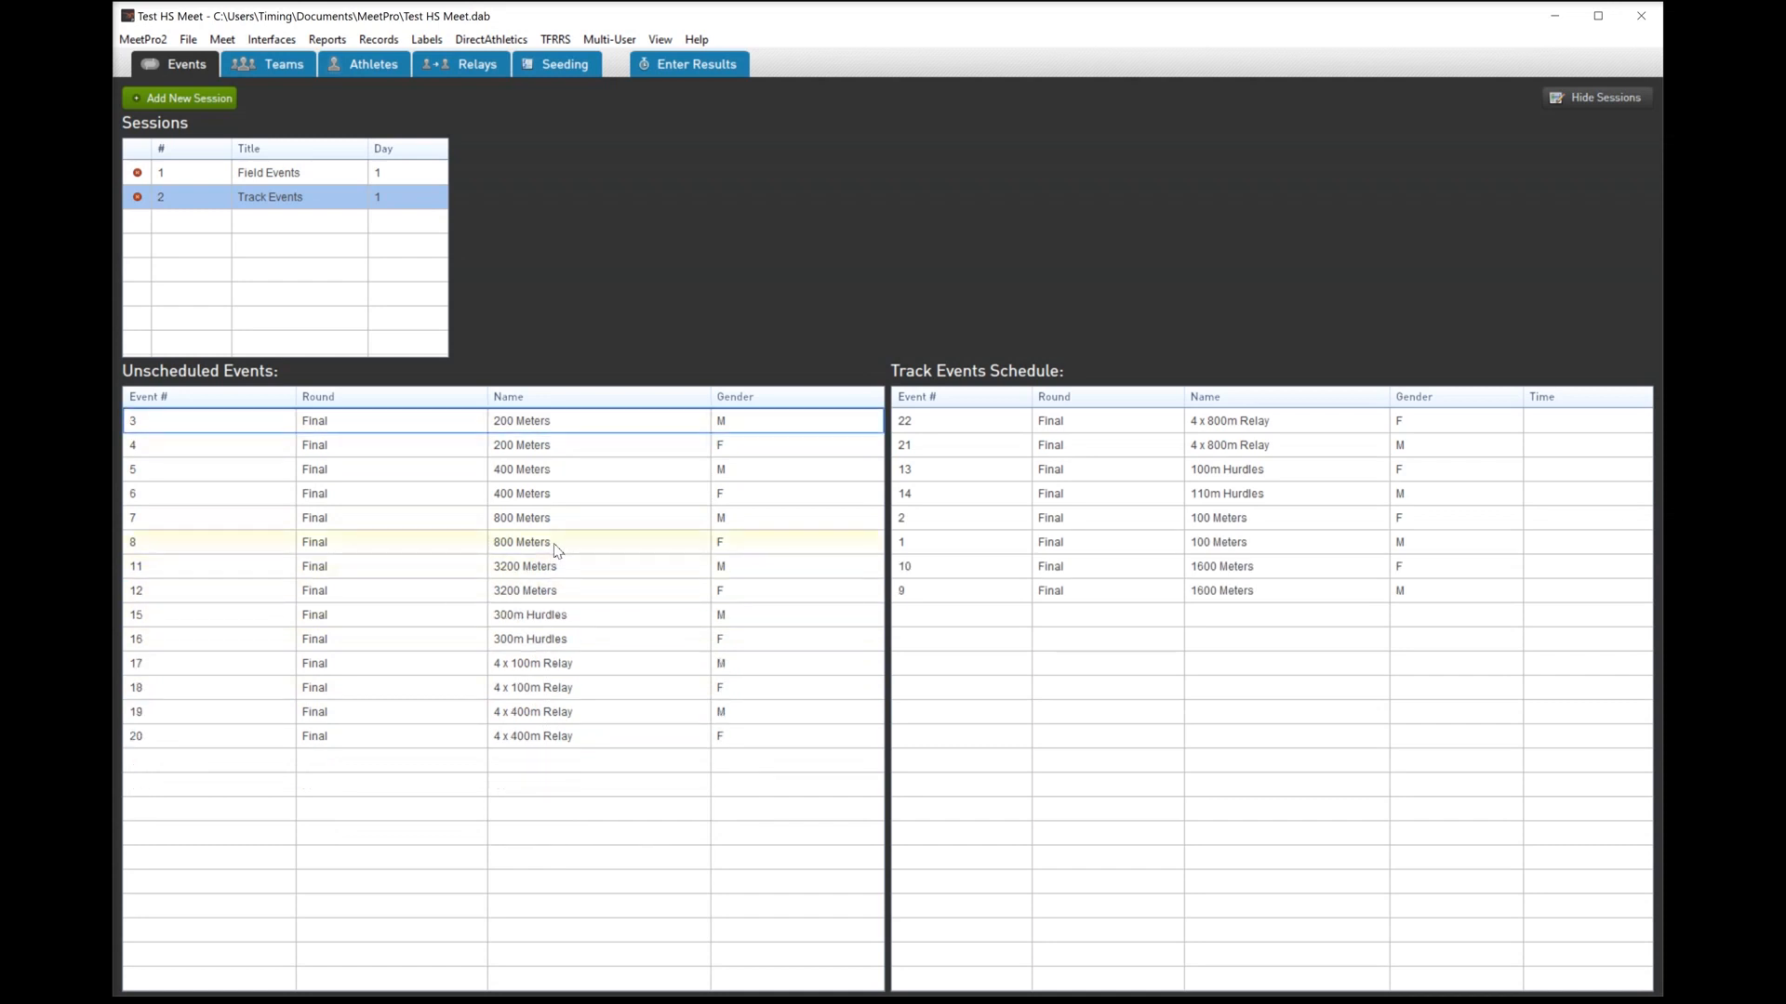
click(531, 495)
double_click(531, 495)
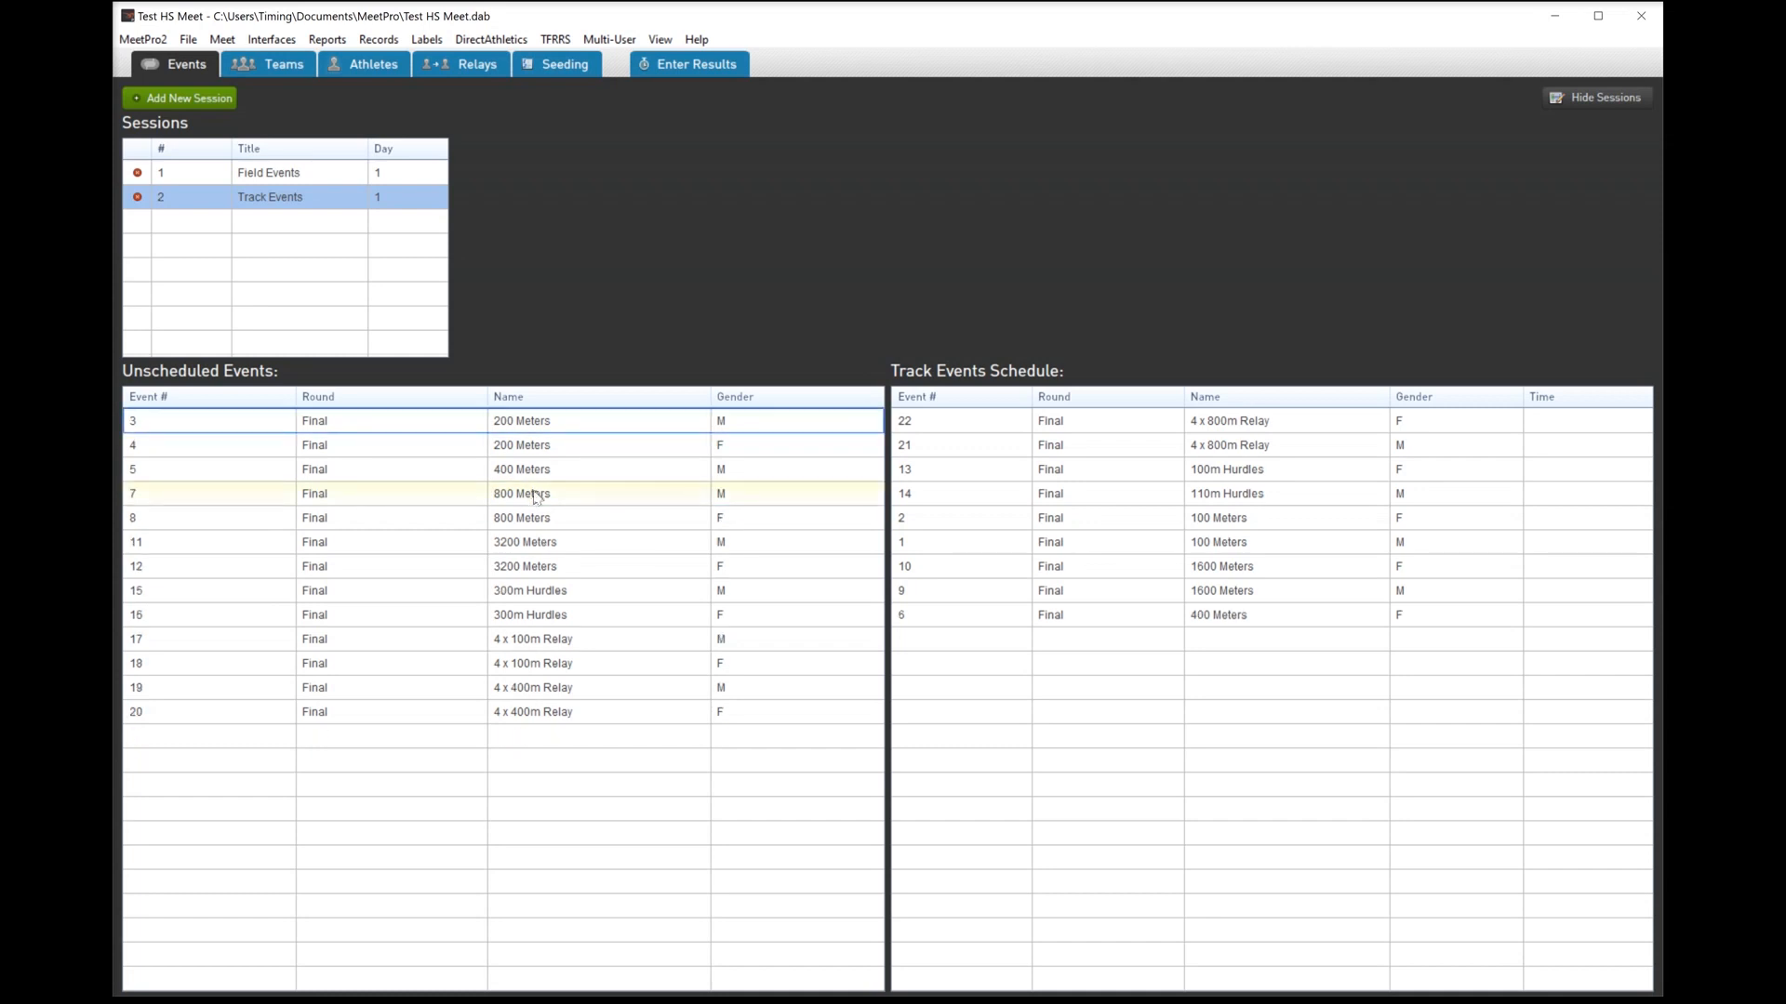
click(1205, 625)
double_click(1205, 621)
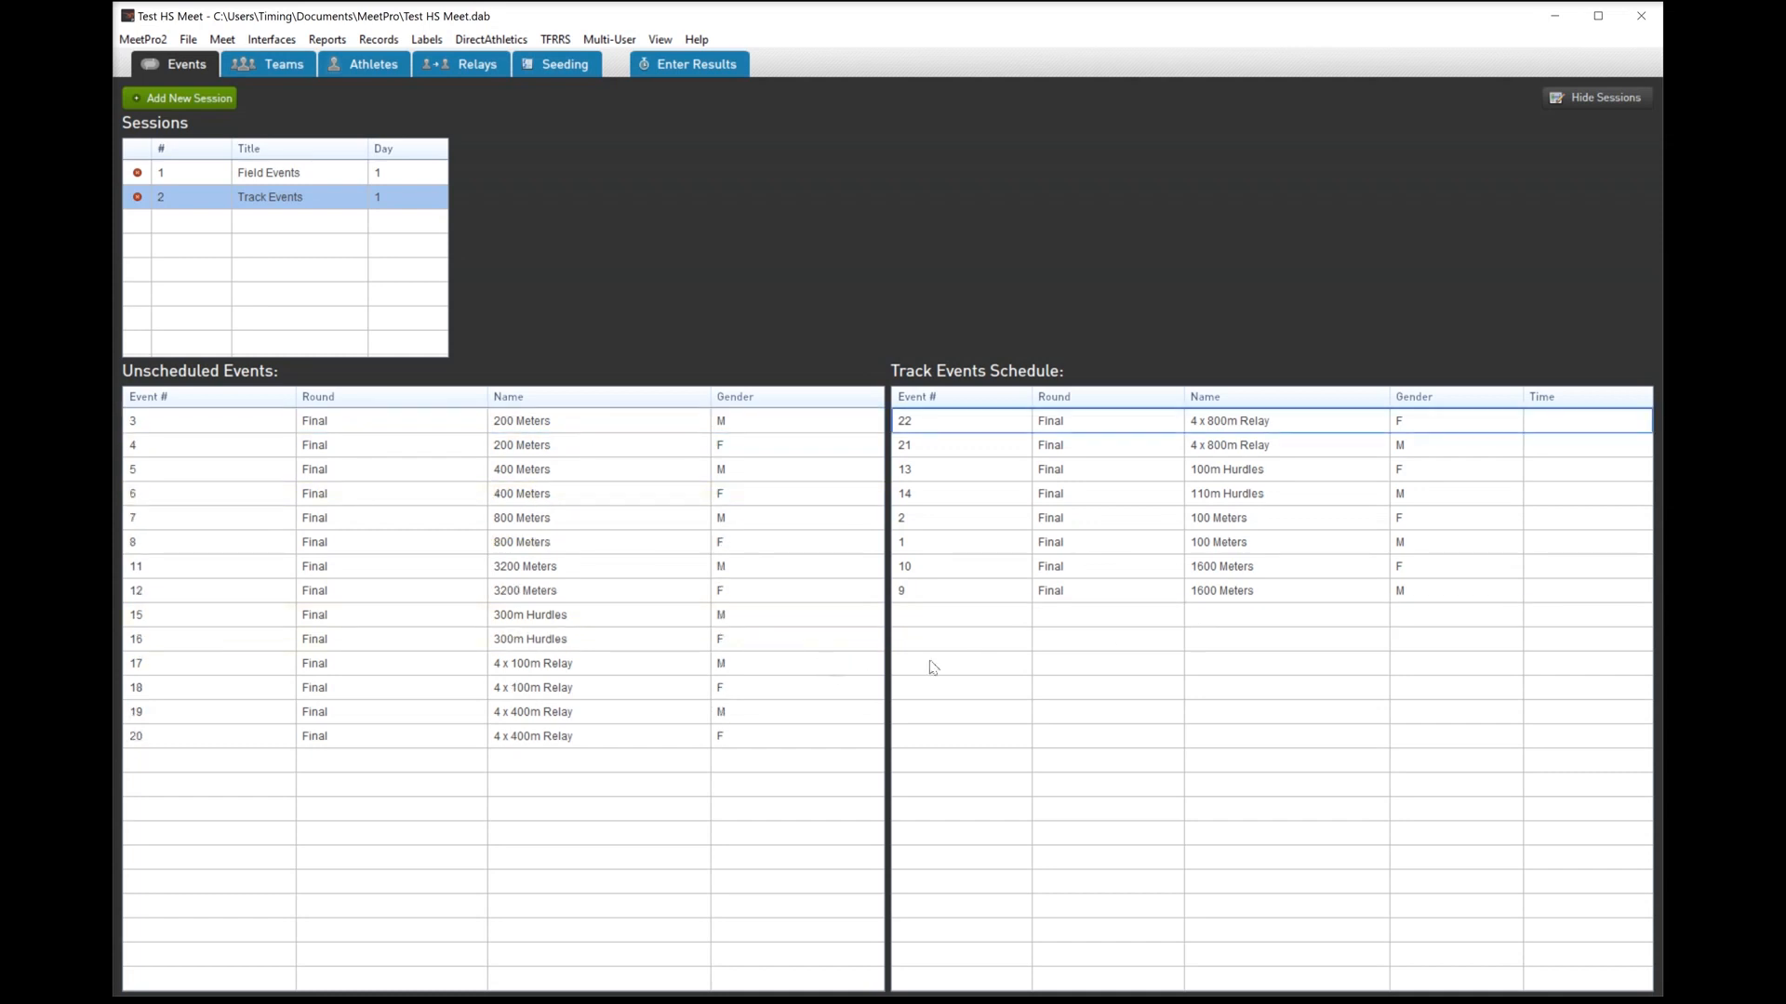
- Schedule the 4 x 100m Relay and 400 Meters in the Track Events session, girls before boys for each
click(544, 692)
double_click(541, 693)
click(545, 664)
double_click(545, 664)
click(560, 496)
double_click(562, 503)
click(546, 469)
double_click(545, 470)
- Schedule the 800 Meters and 300m Hurdles in the Track Events session, girls before boys for each
click(544, 495)
double_click(545, 496)
click(547, 476)
double_click(546, 476)
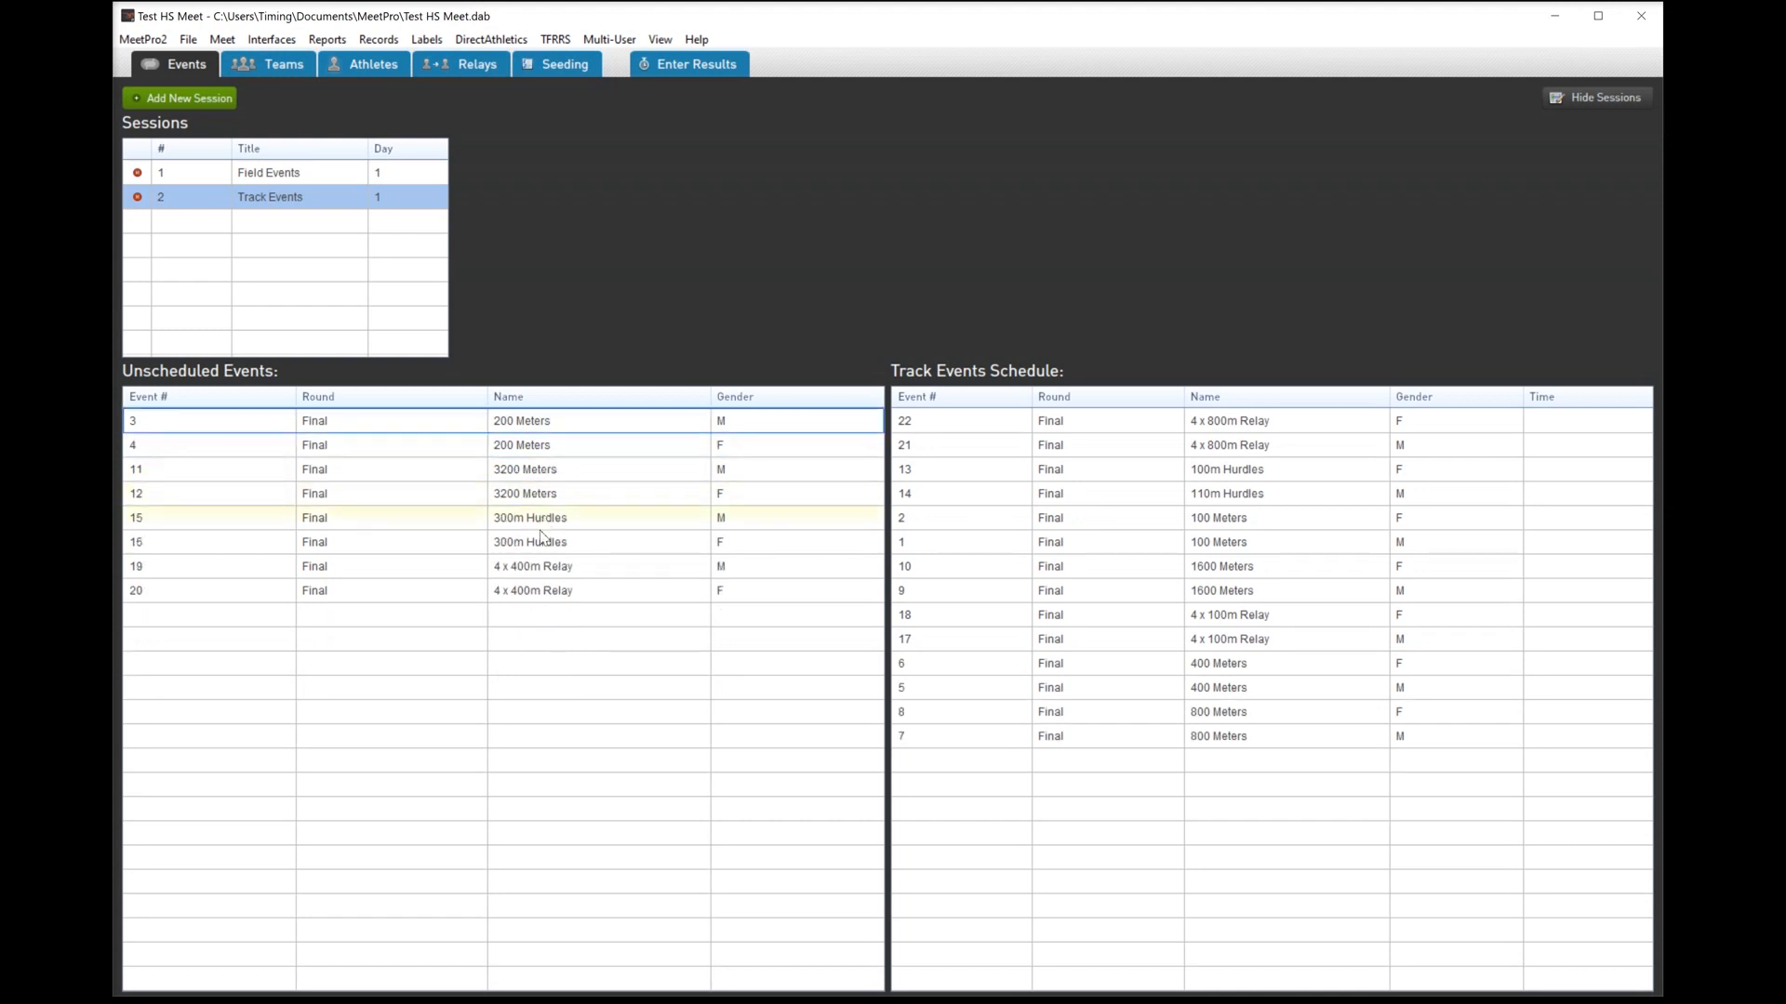
click(543, 539)
double_click(539, 532)
click(544, 520)
double_click(544, 520)
- Schedule the 200 Meters and 3200 Meters in the Track Events session, girls before boys for each
click(549, 437)
double_click(549, 437)
click(549, 426)
double_click(549, 426)
click(551, 448)
double_click(552, 448)
click(549, 426)
double_click(549, 426)
- Schedule the 4 x 400m Relay last in the Track Events session, girls before boys
click(549, 445)
double_click(549, 445)
click(549, 423)
double_click(548, 423)
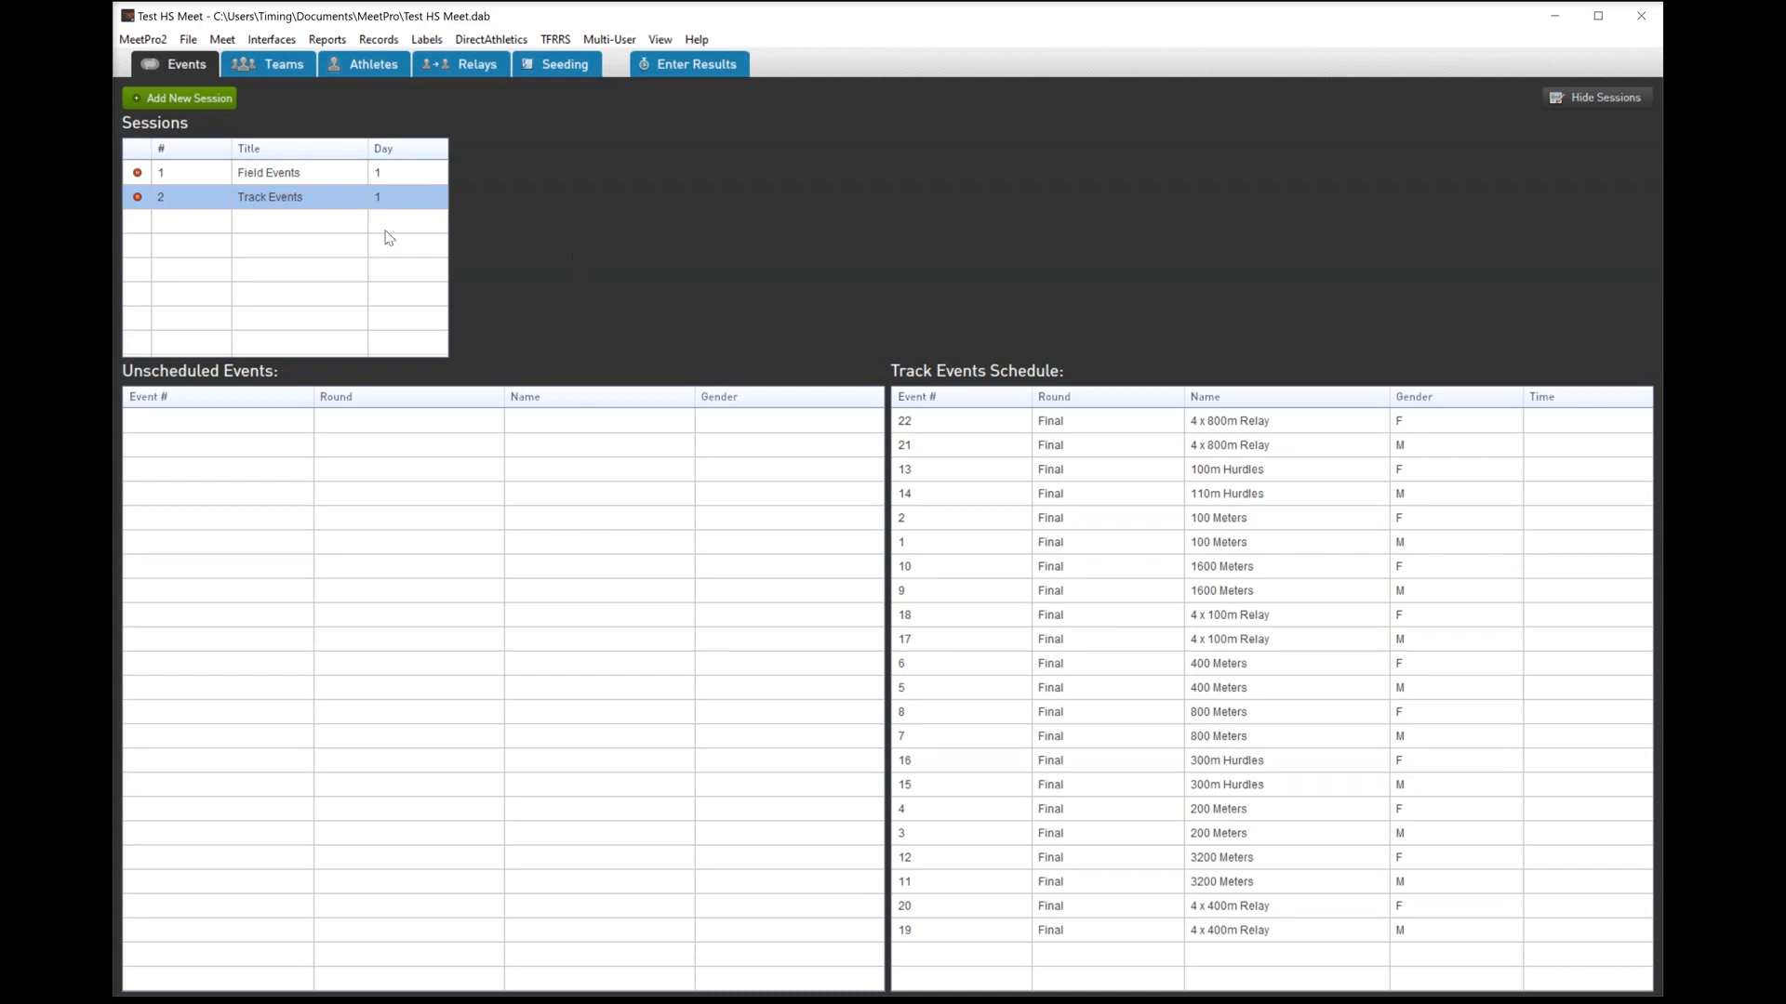
click(186, 41)
mouse_move(206, 62)
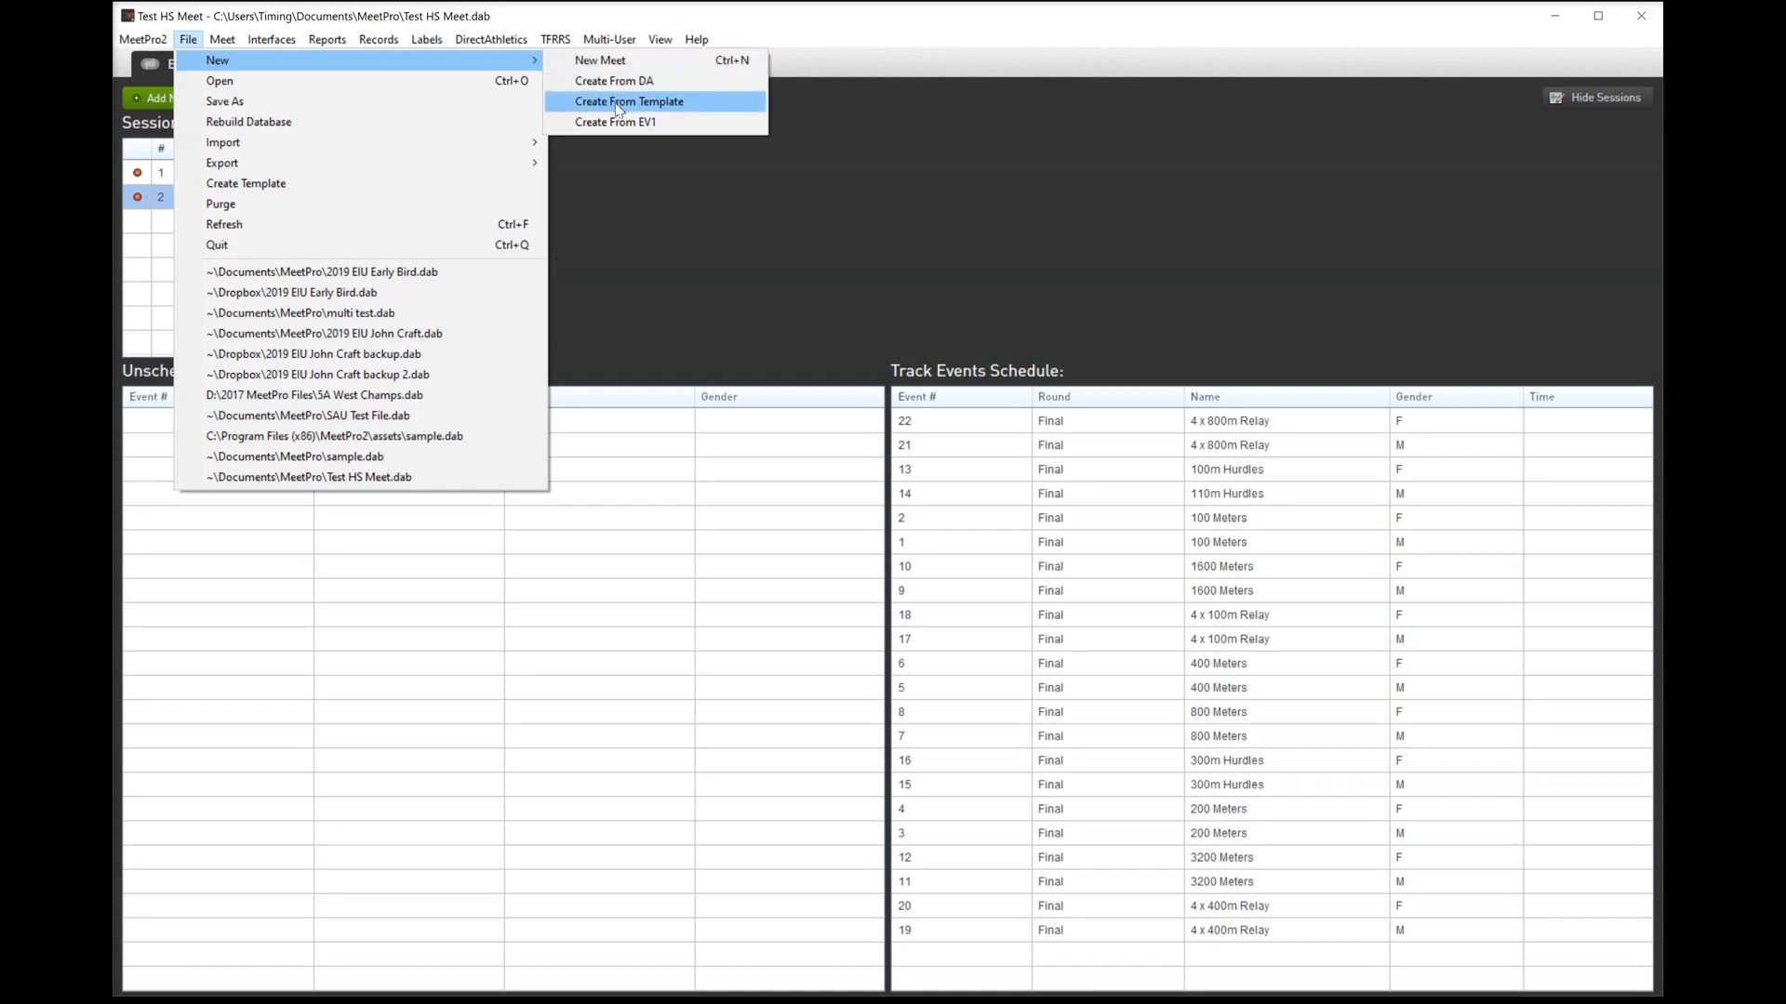
click(708, 289)
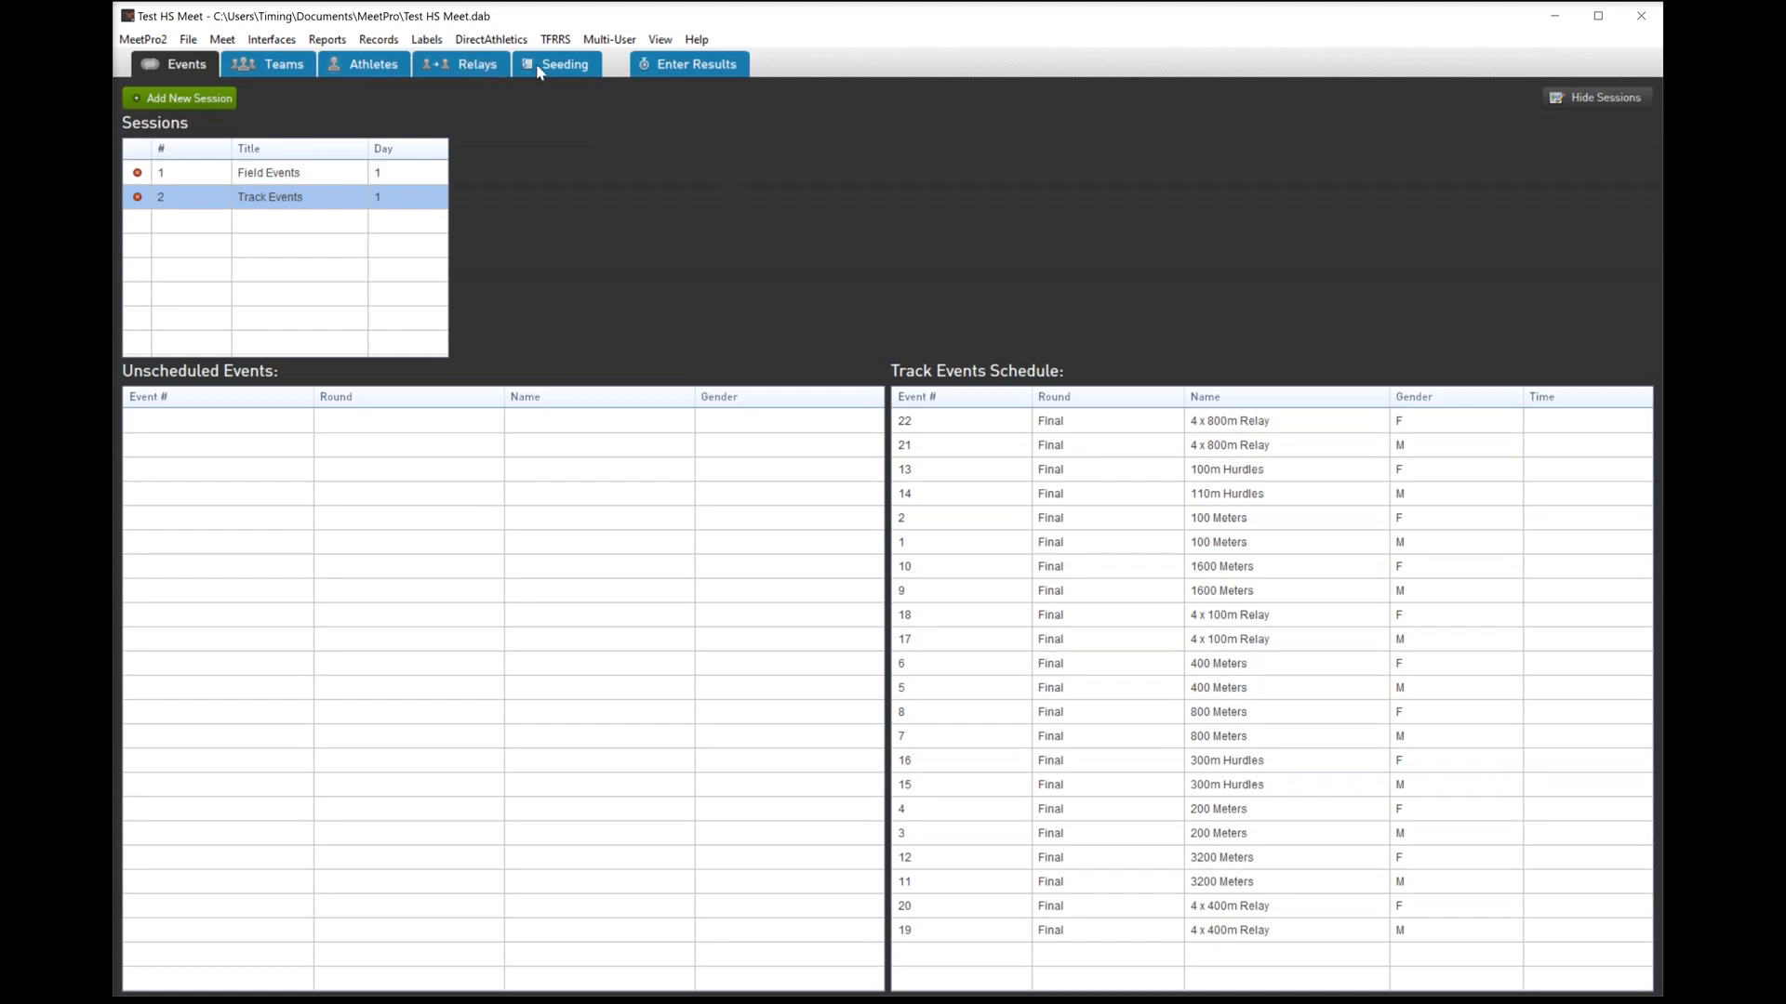
- Open results entry and browse the events by status, event type and gender filters, finishing with Seeded status and all types and genders
click(664, 68)
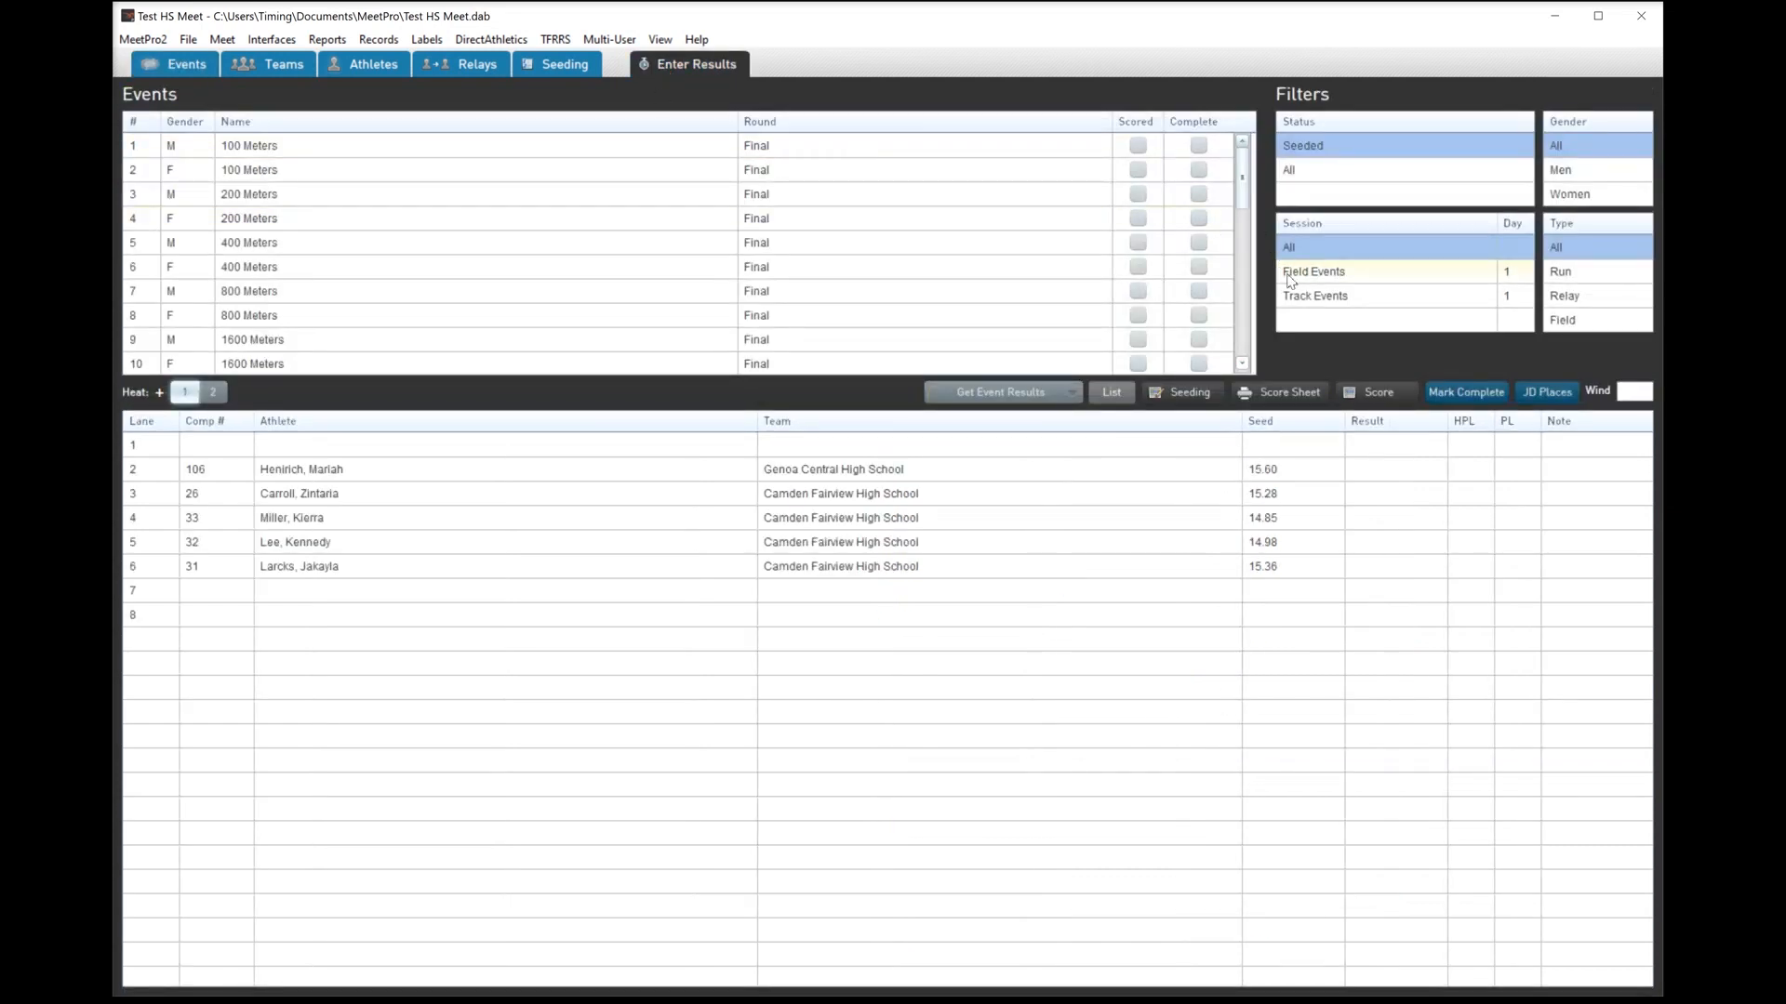
scroll(845, 211, down, 3)
scroll(846, 212, up, 3)
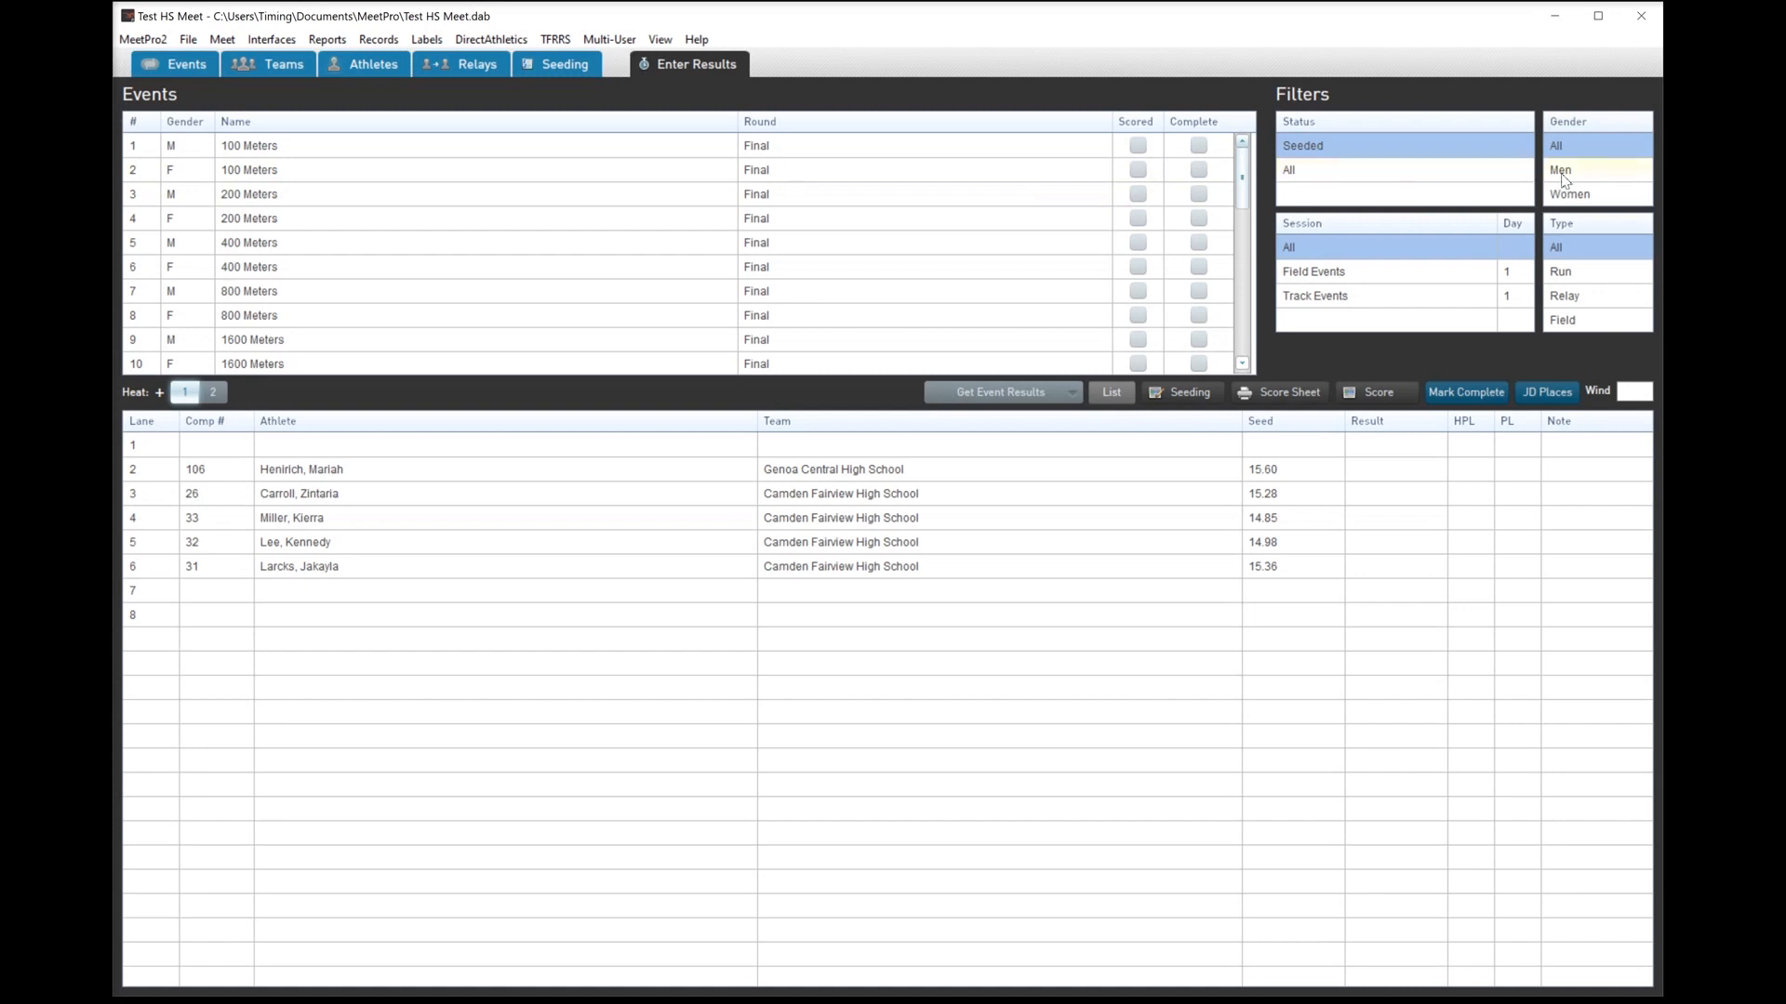
click(1321, 172)
click(1321, 147)
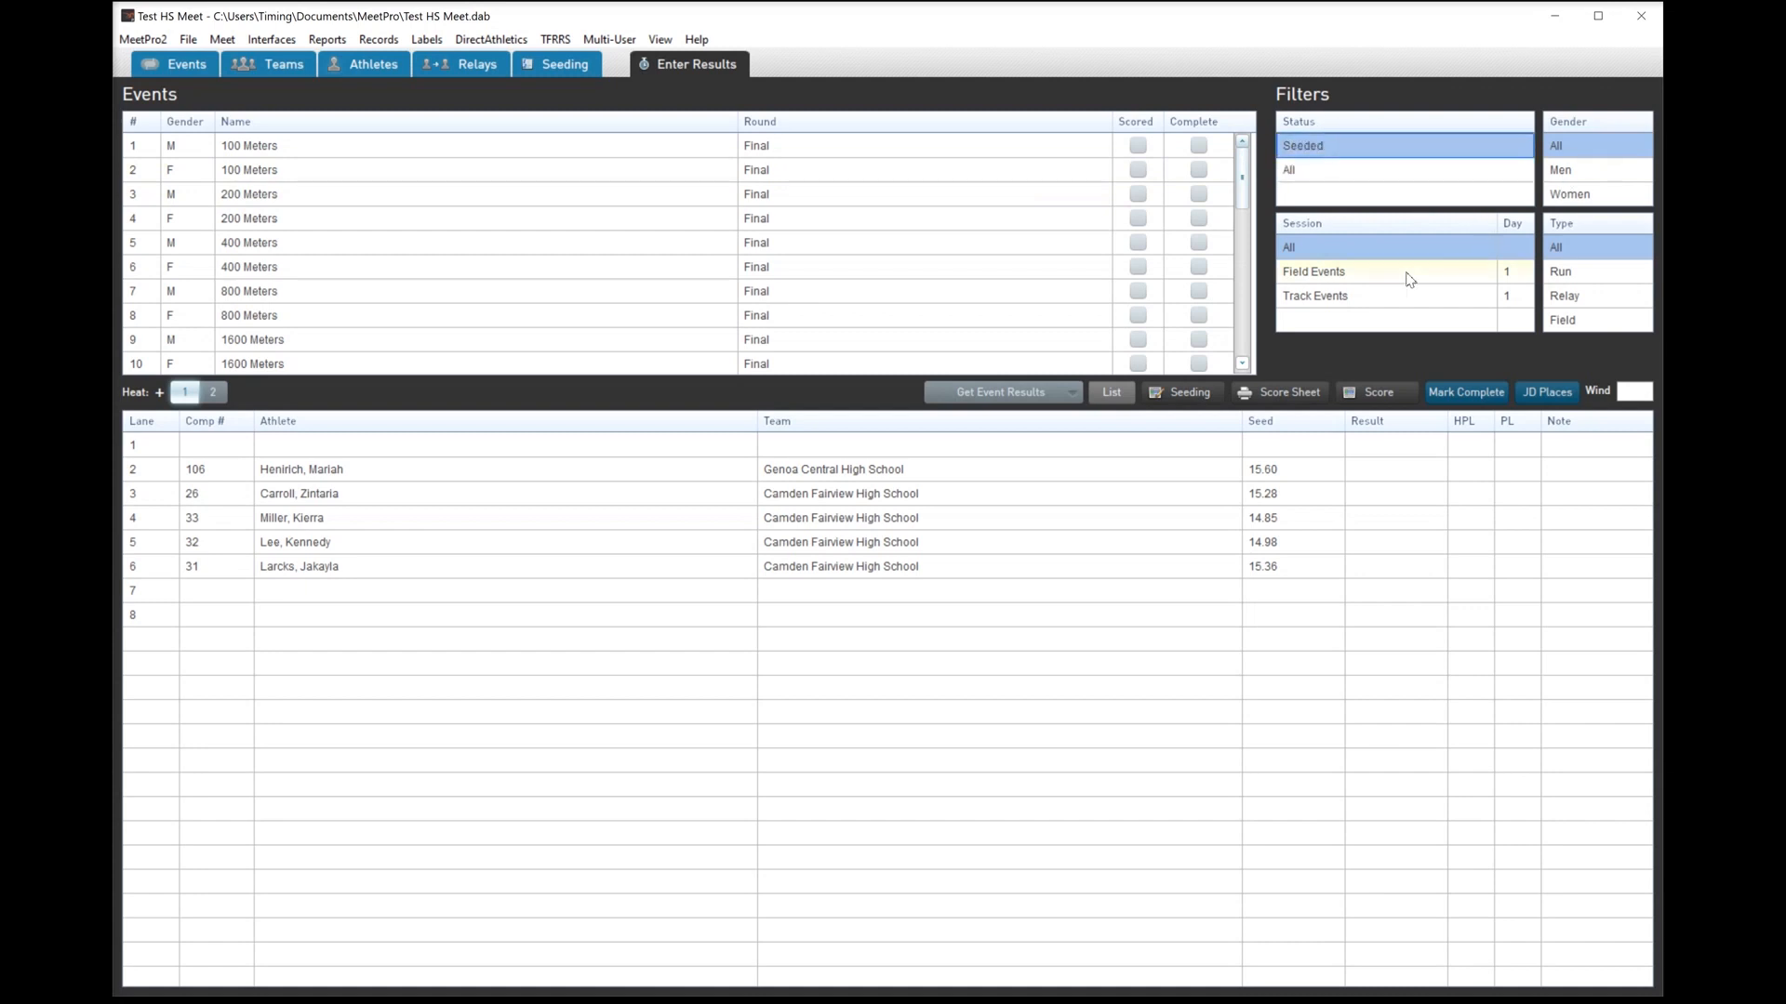
click(1569, 273)
click(1571, 297)
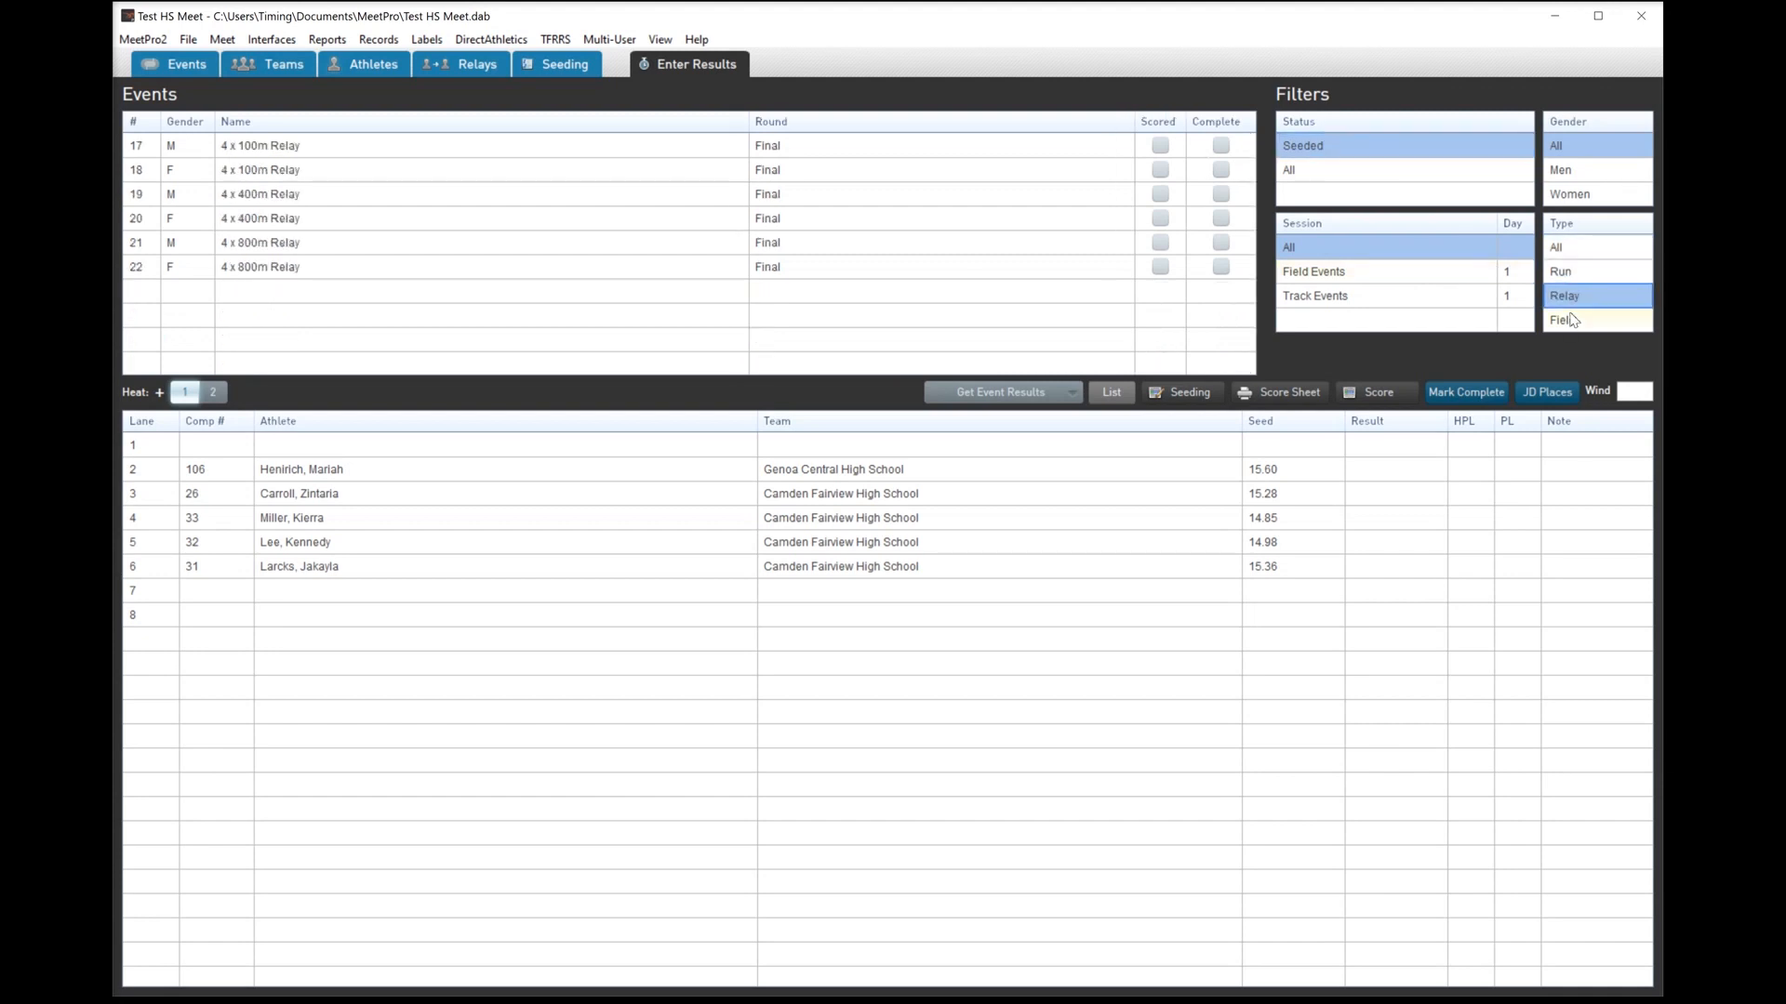
click(1571, 320)
click(1572, 247)
click(1579, 197)
click(1574, 150)
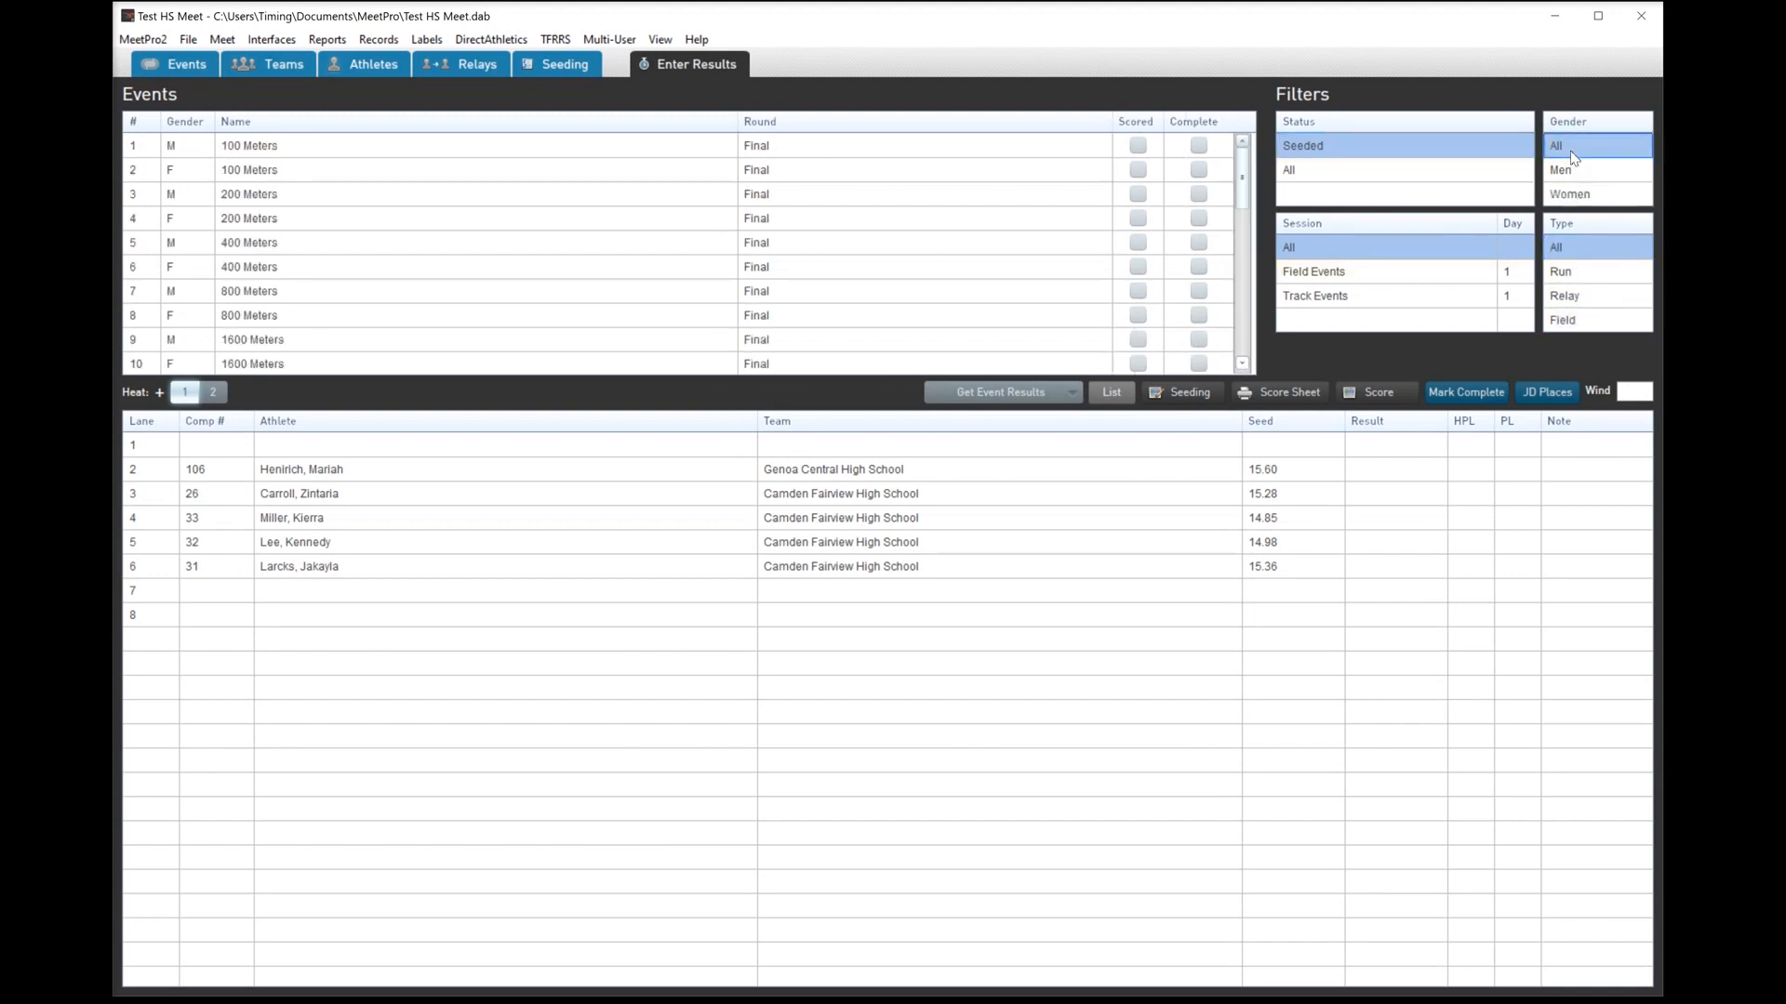
- Filter the events by the Field Events session, switch to Track Events, and view the girls 4 x 800m Relay
click(1328, 279)
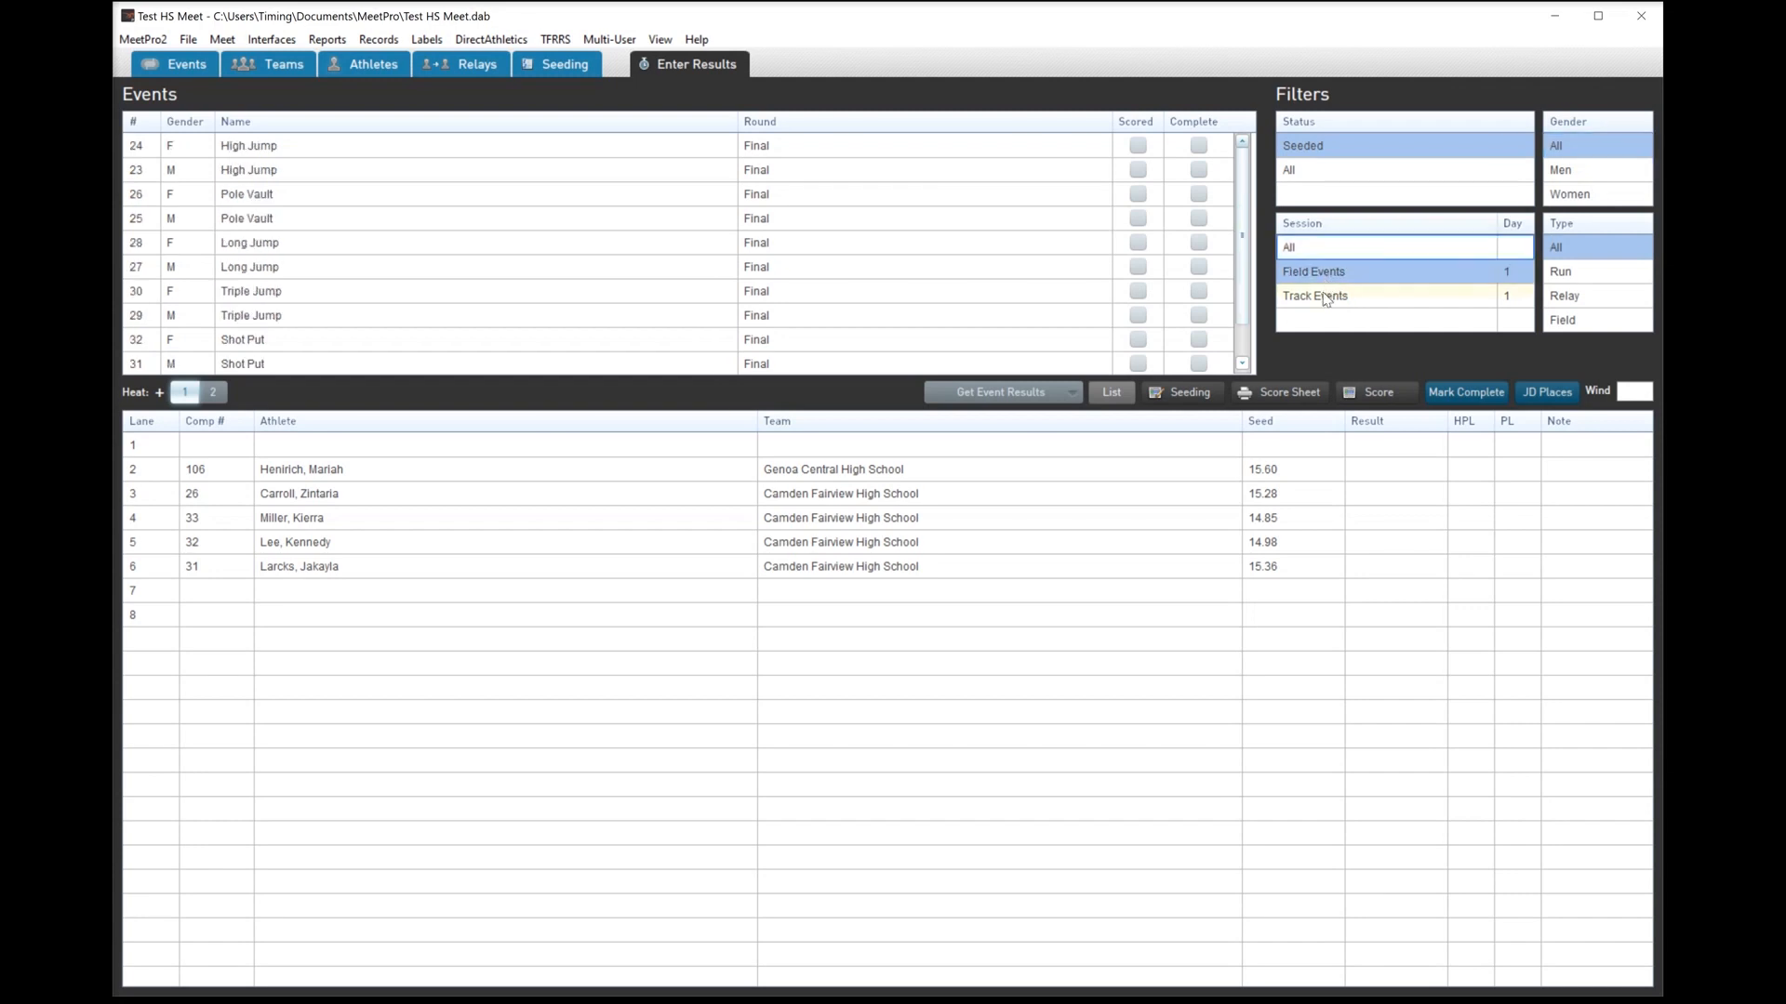
click(1326, 299)
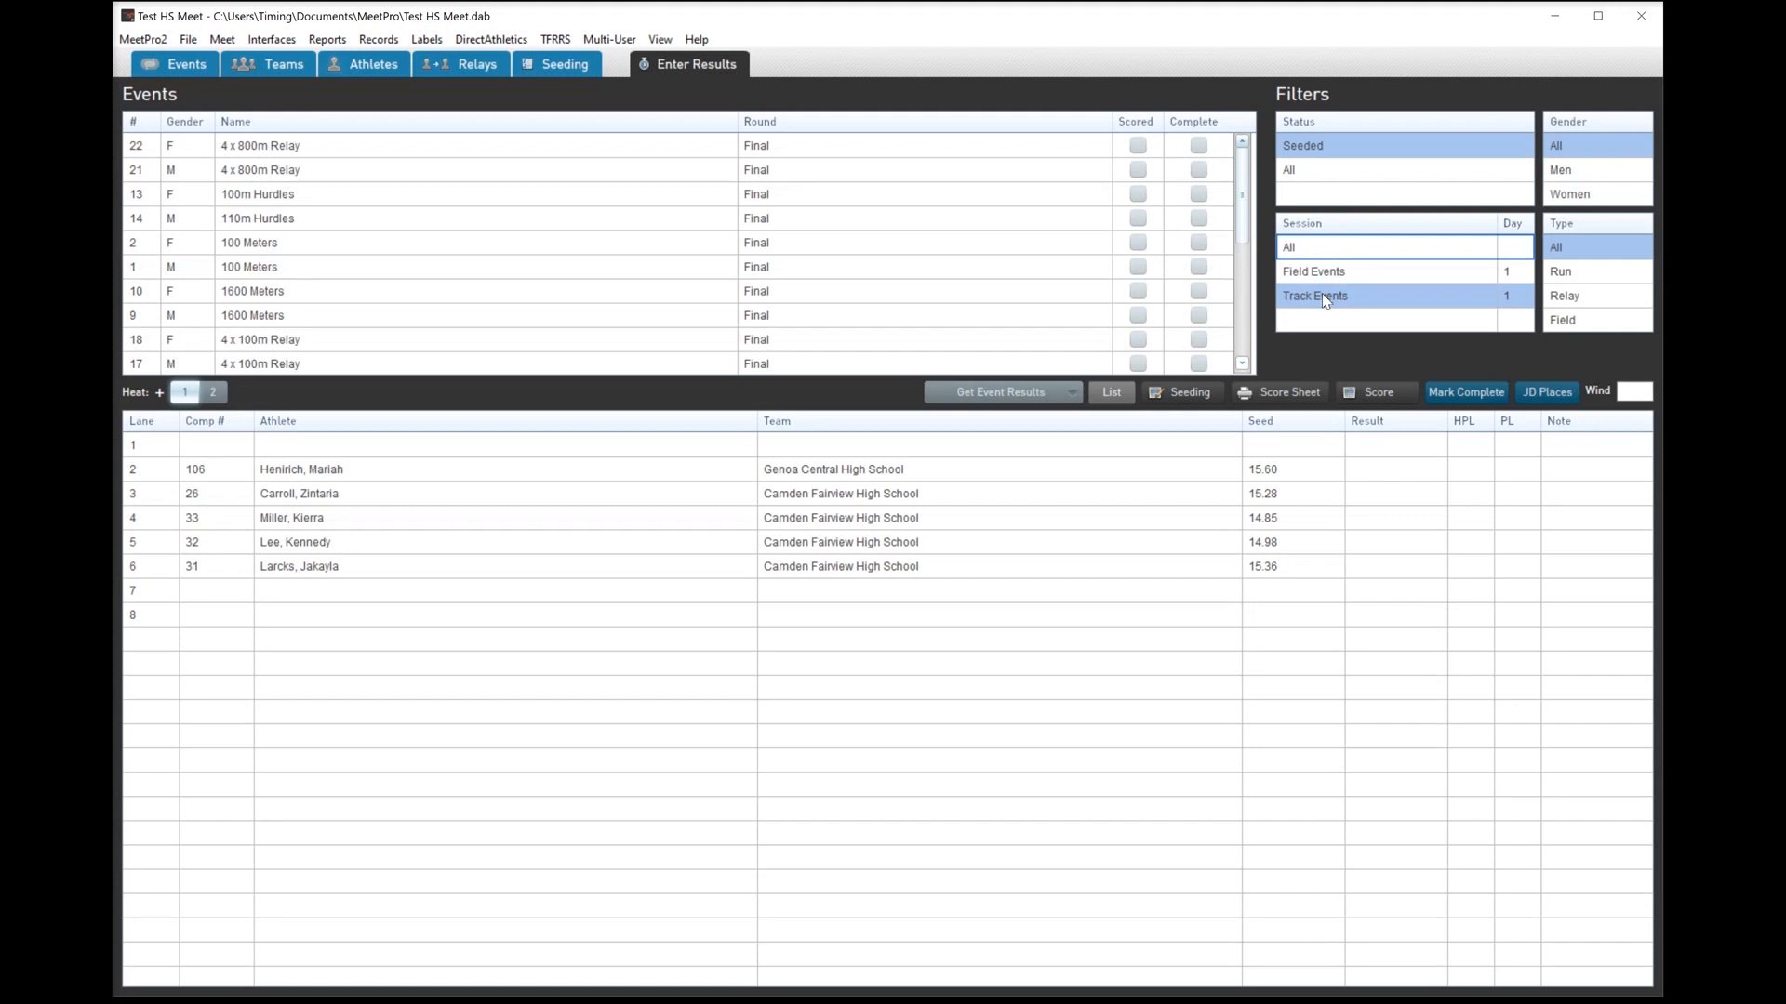
click(866, 153)
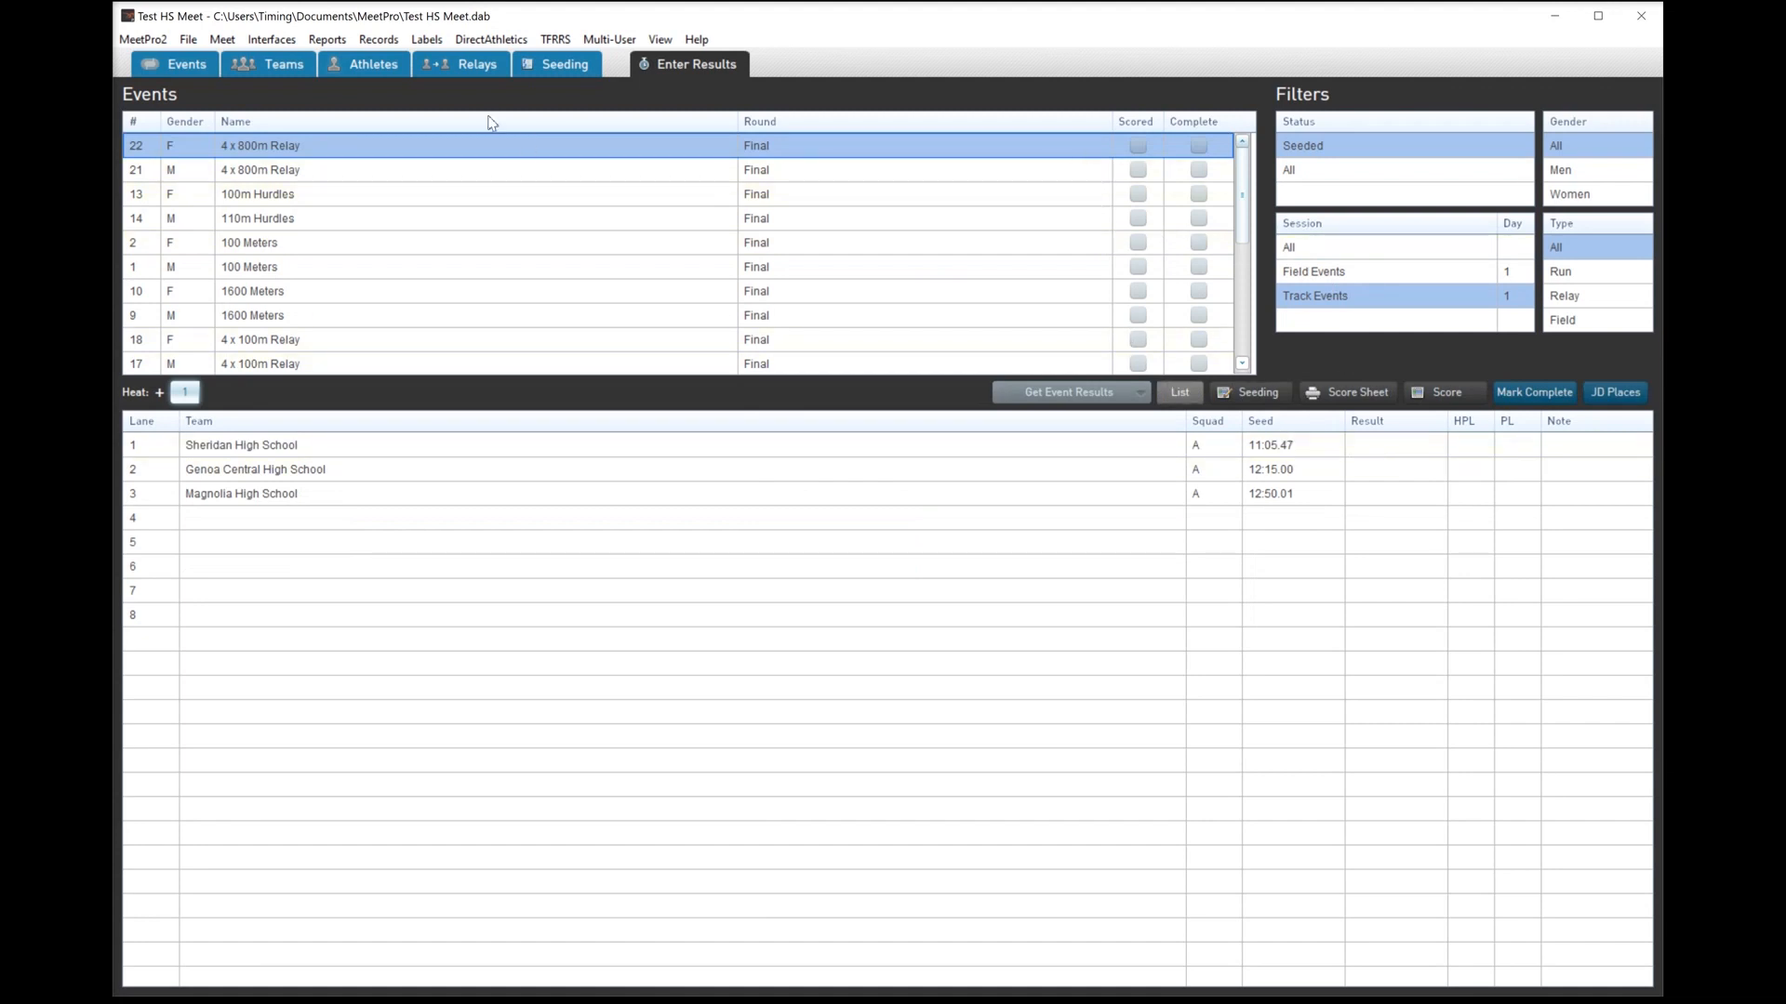
- Generate the horizontal field score sheets as a PDF in one column with records left out
click(279, 43)
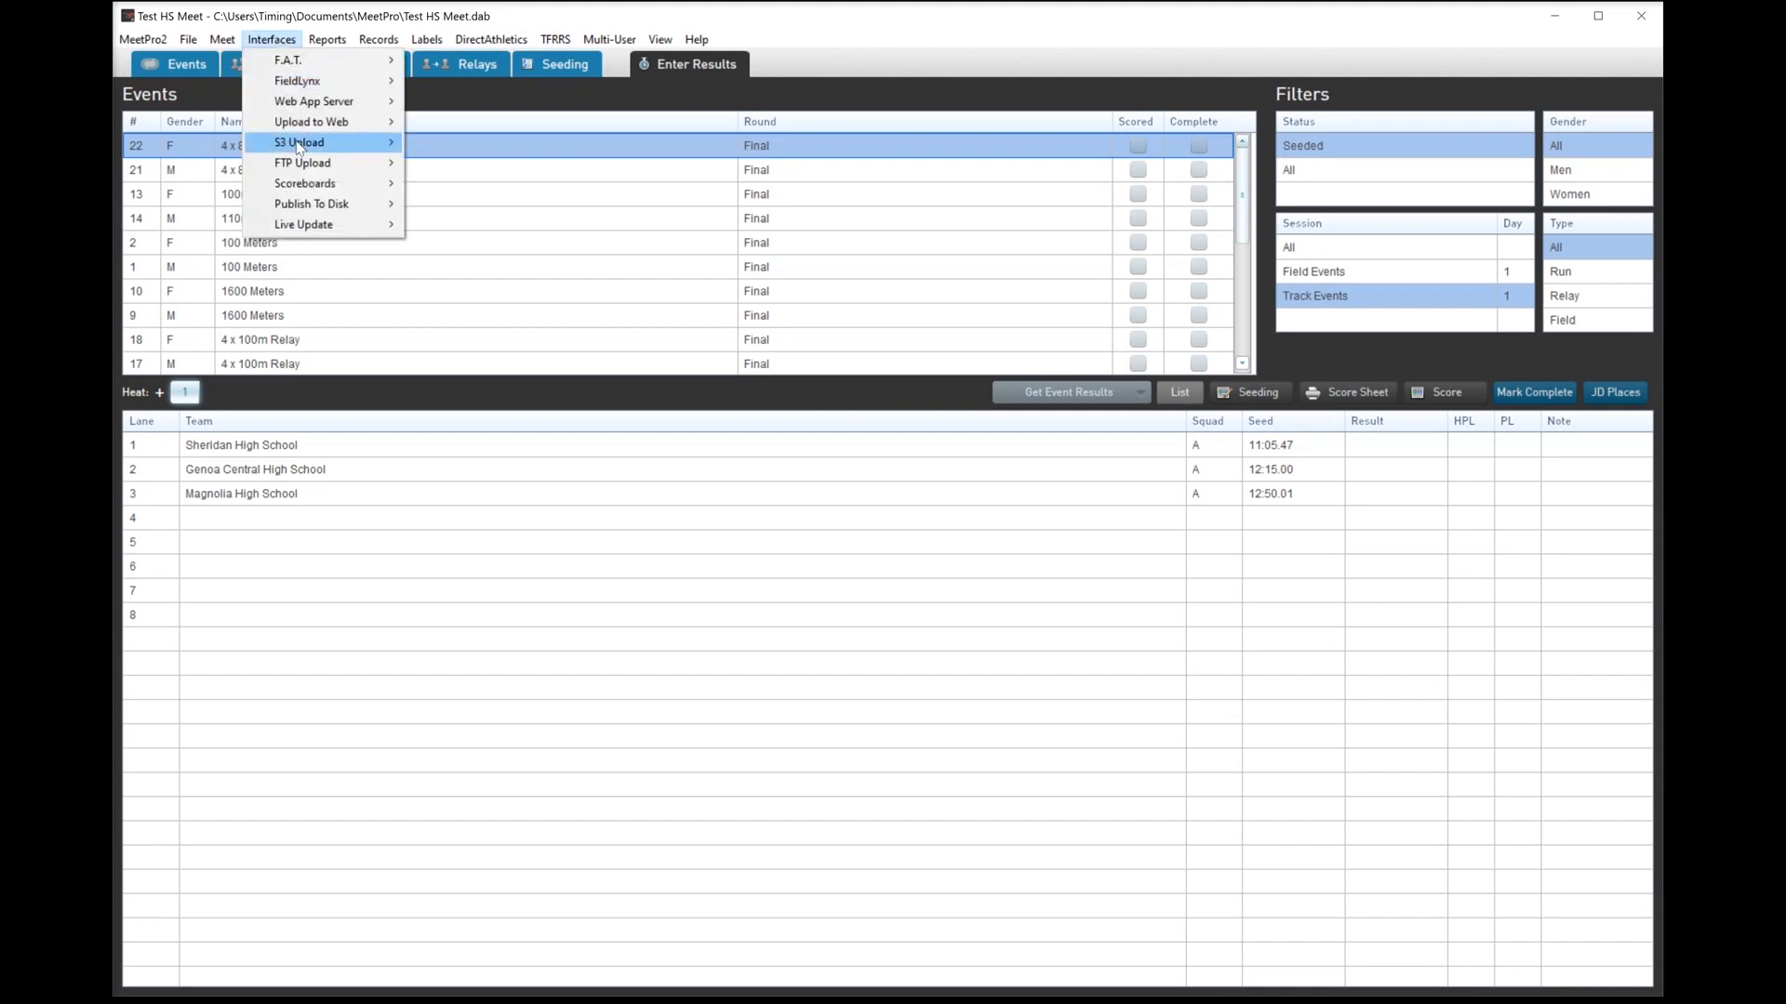
mouse_move(328, 40)
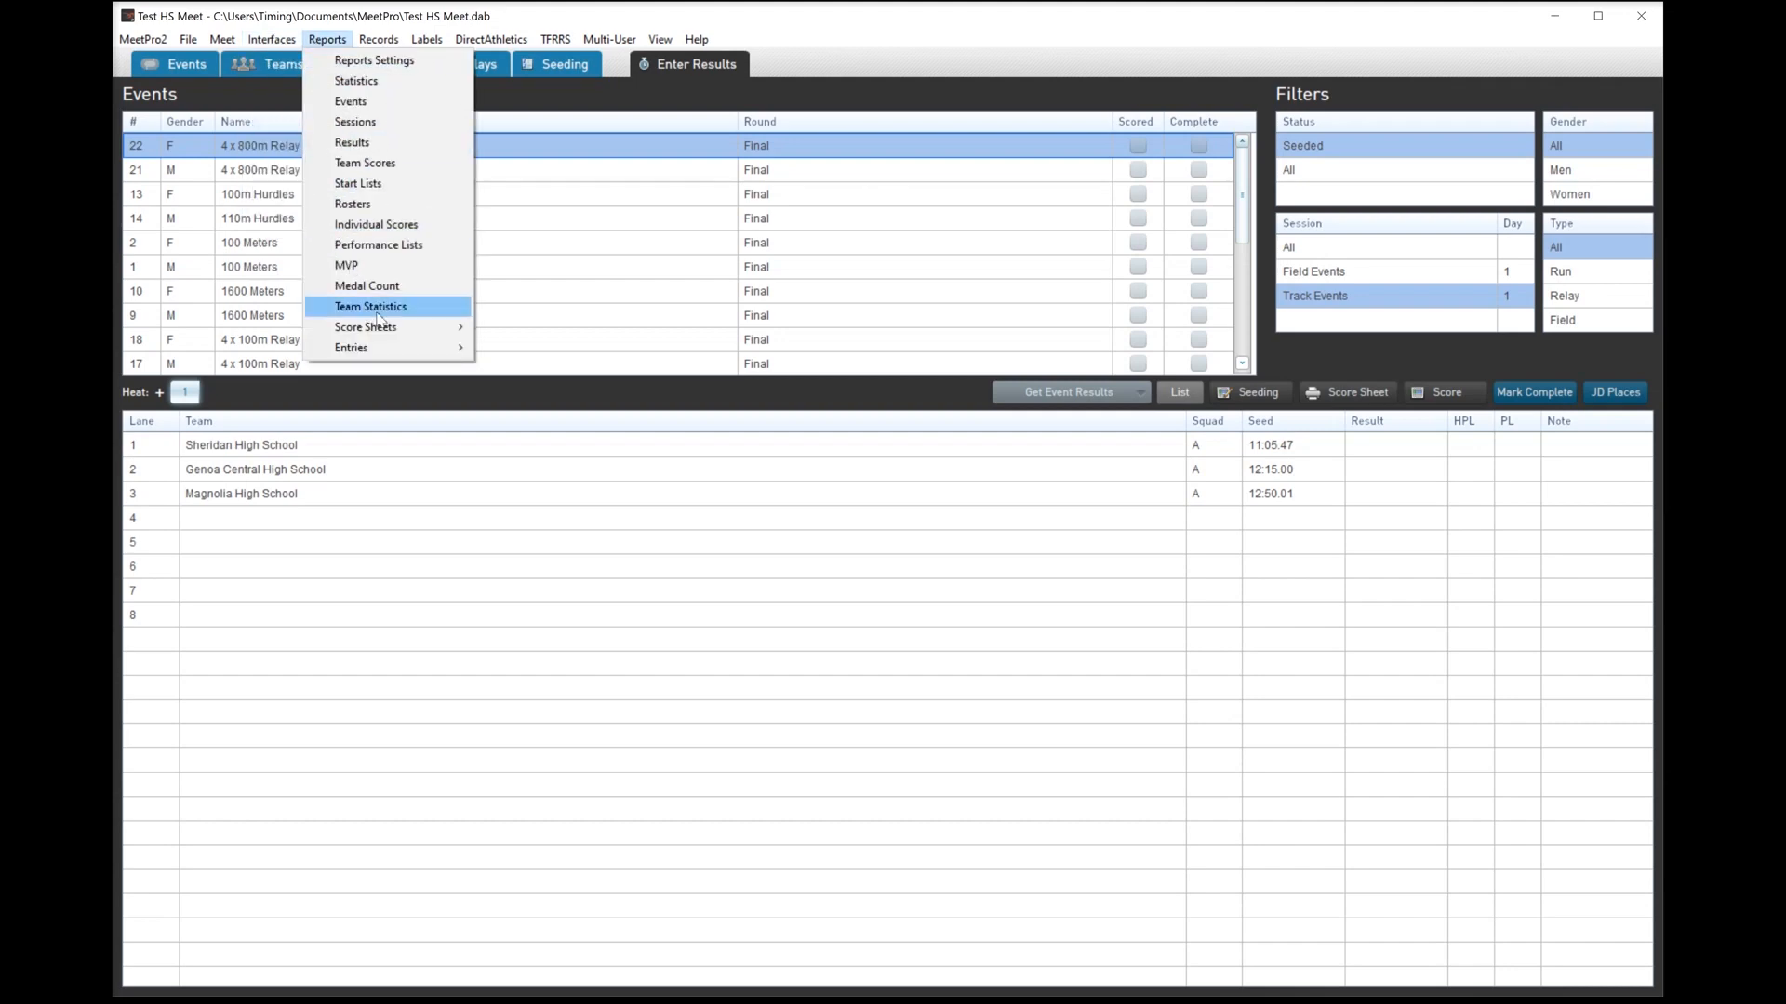
mouse_move(395, 333)
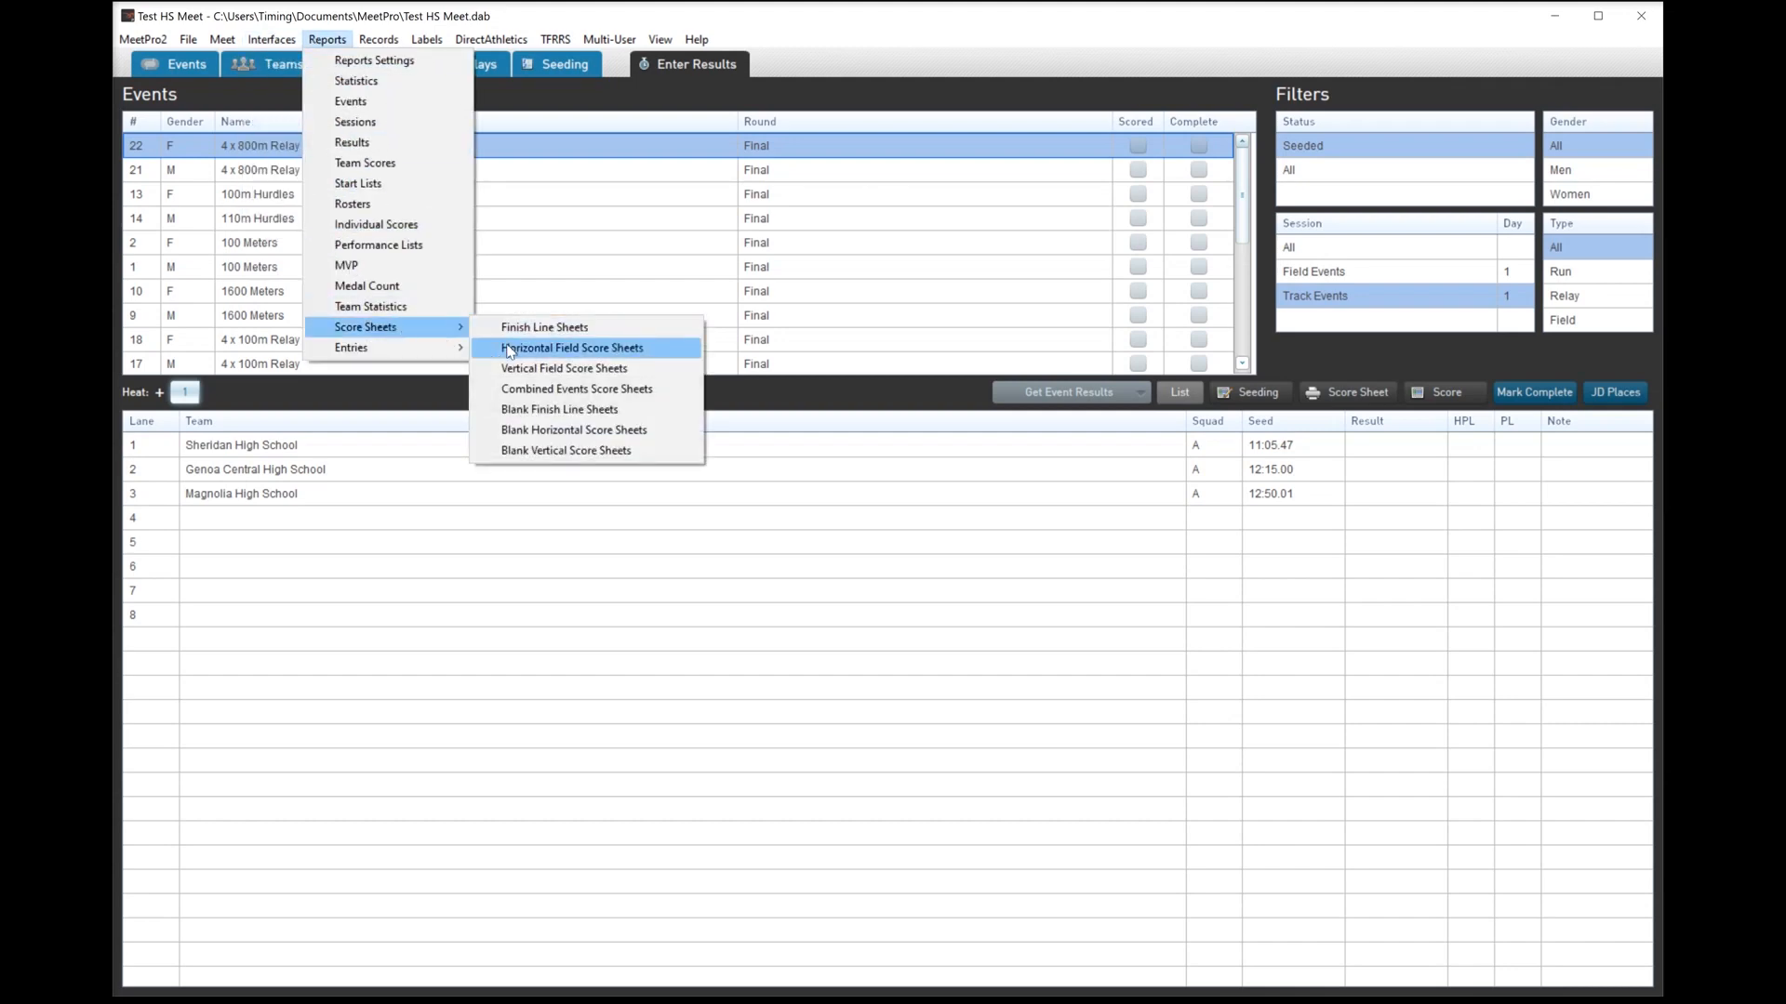
click(510, 349)
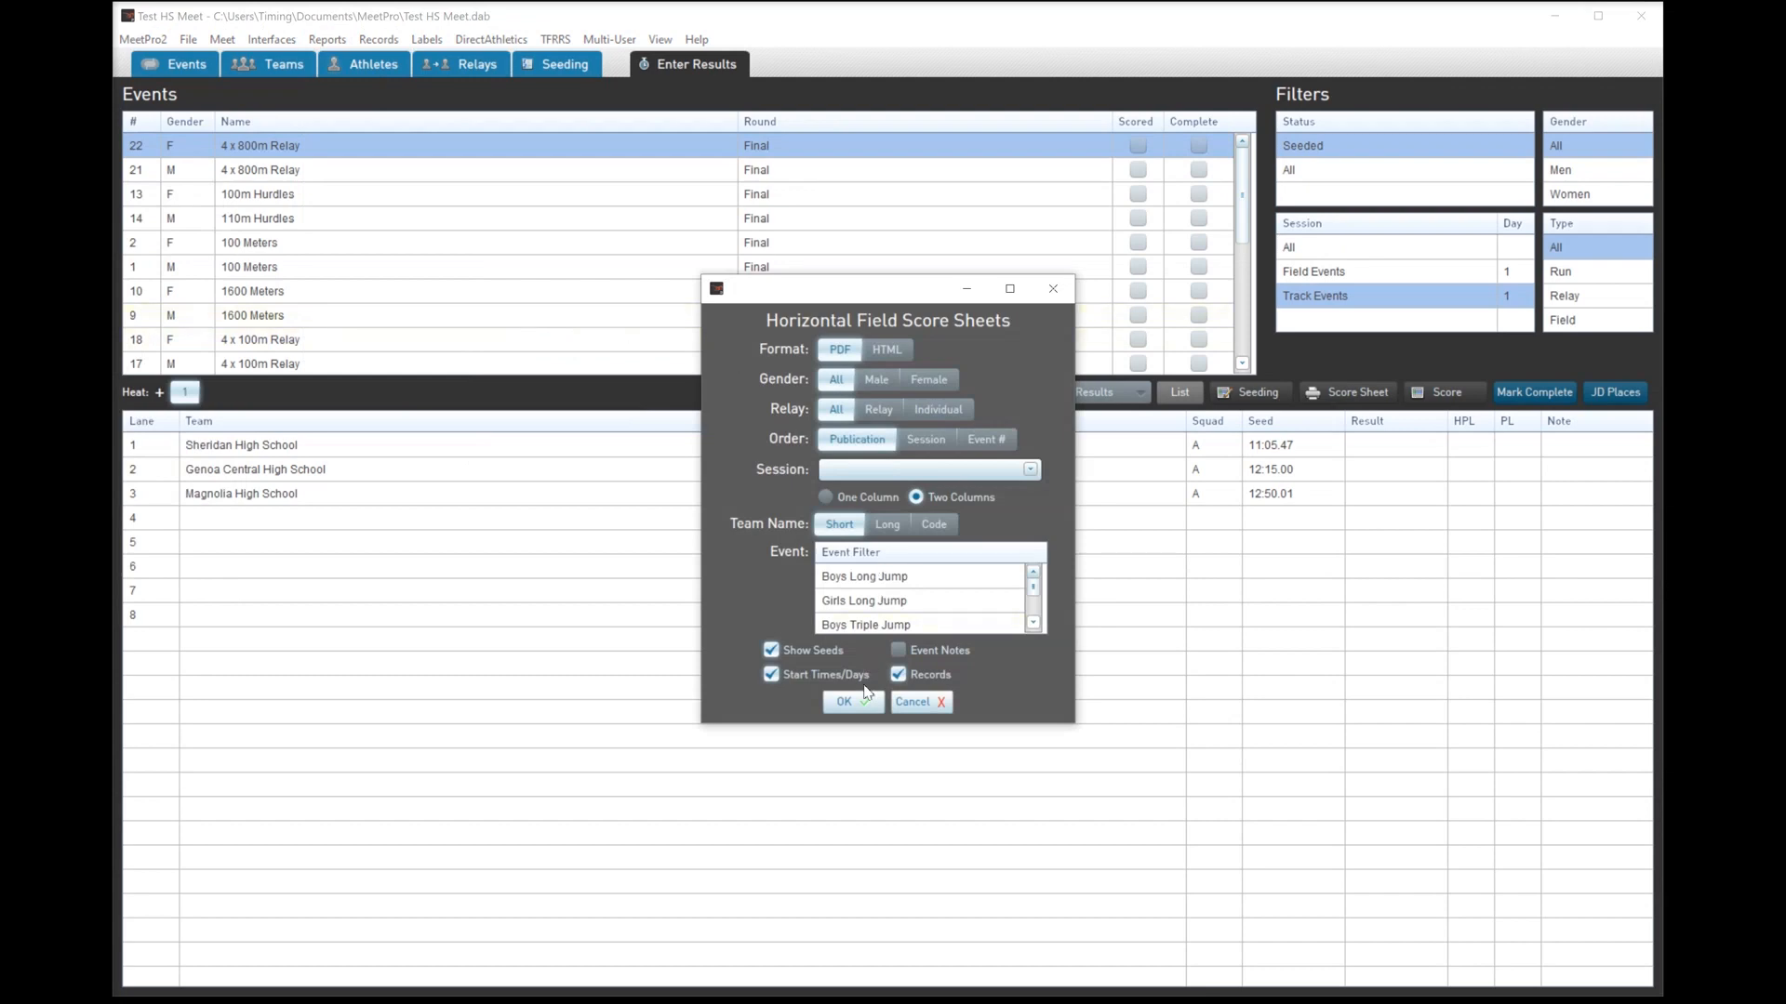
click(899, 674)
click(854, 710)
click(837, 499)
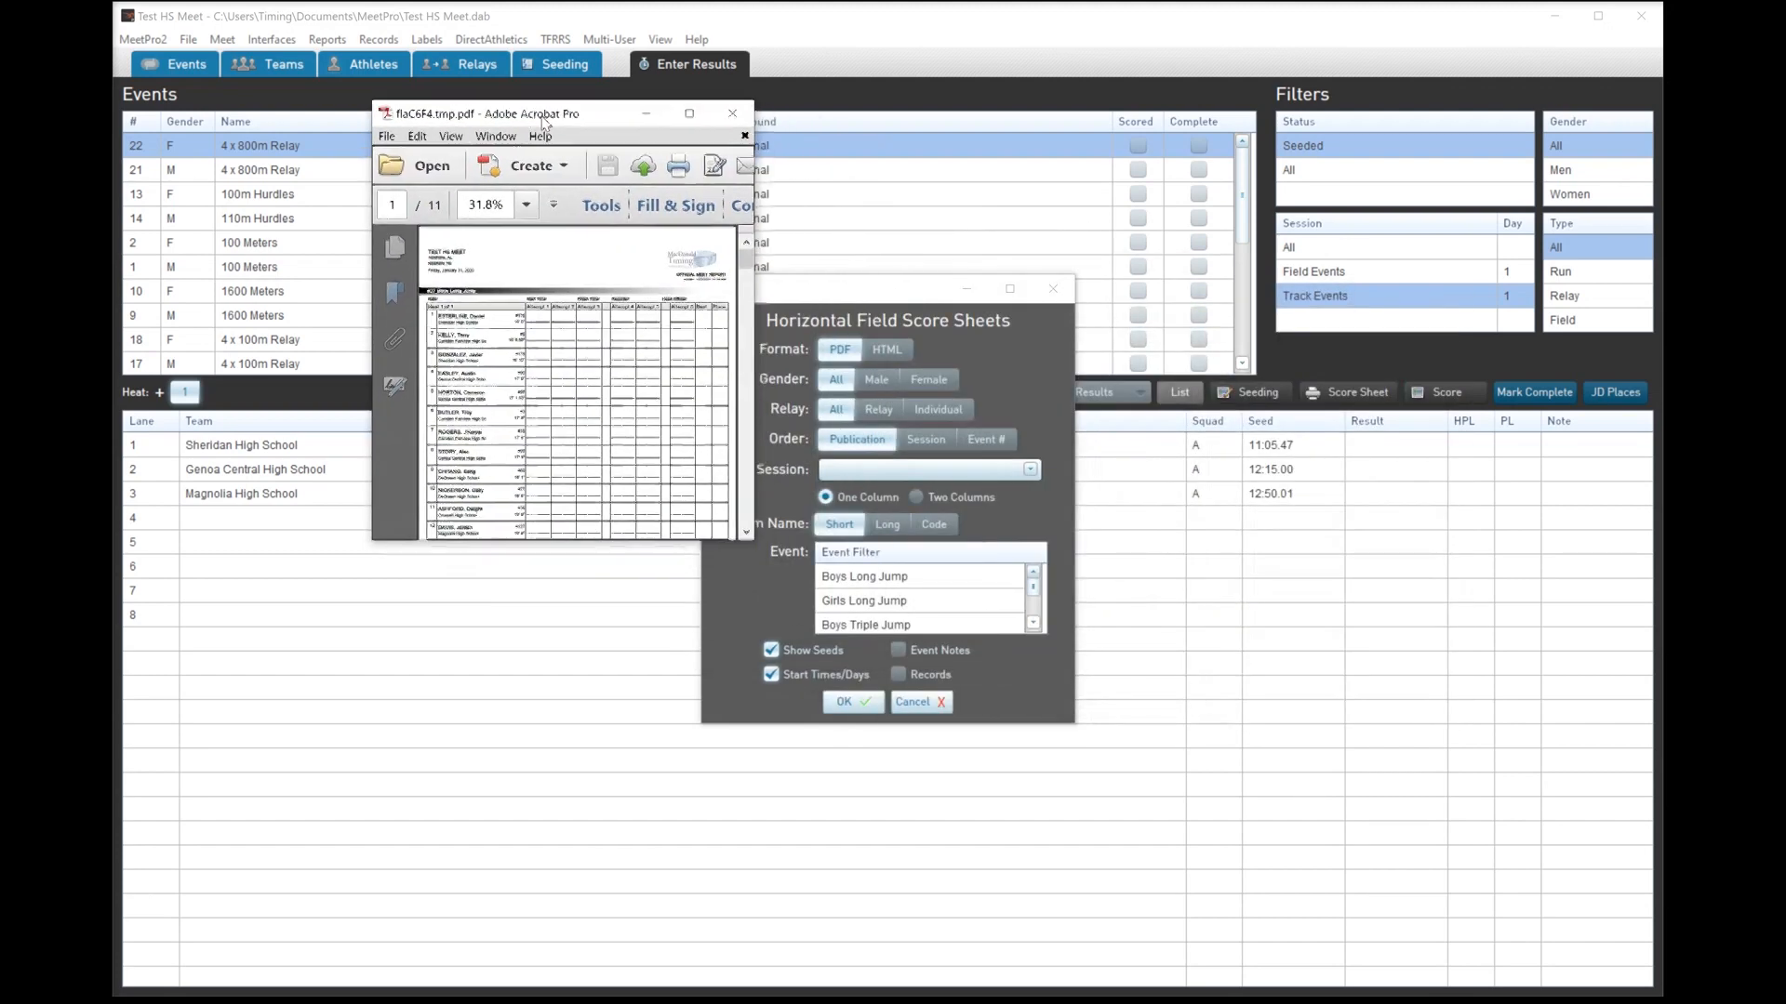
- Enlarge and review the horizontal field score sheets PDF, and close it along with the report options
drag(751, 541, 1138, 966)
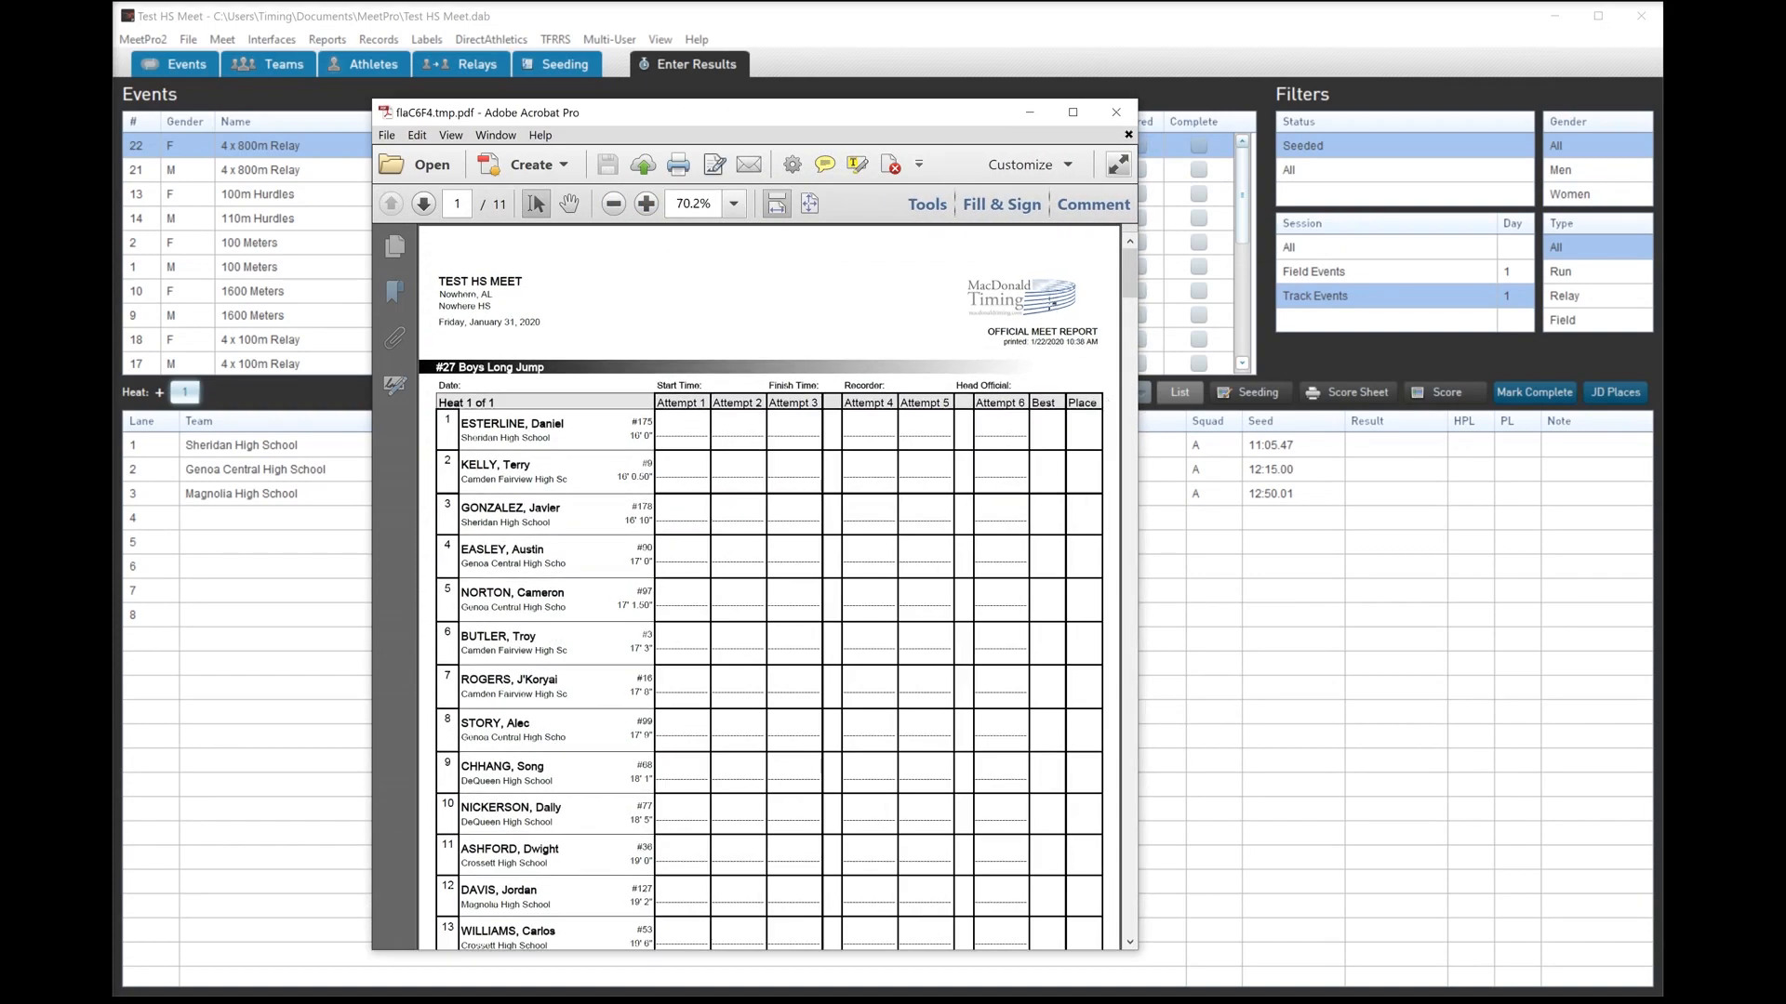
drag(1131, 276, 1113, 439)
drag(1110, 493, 1122, 274)
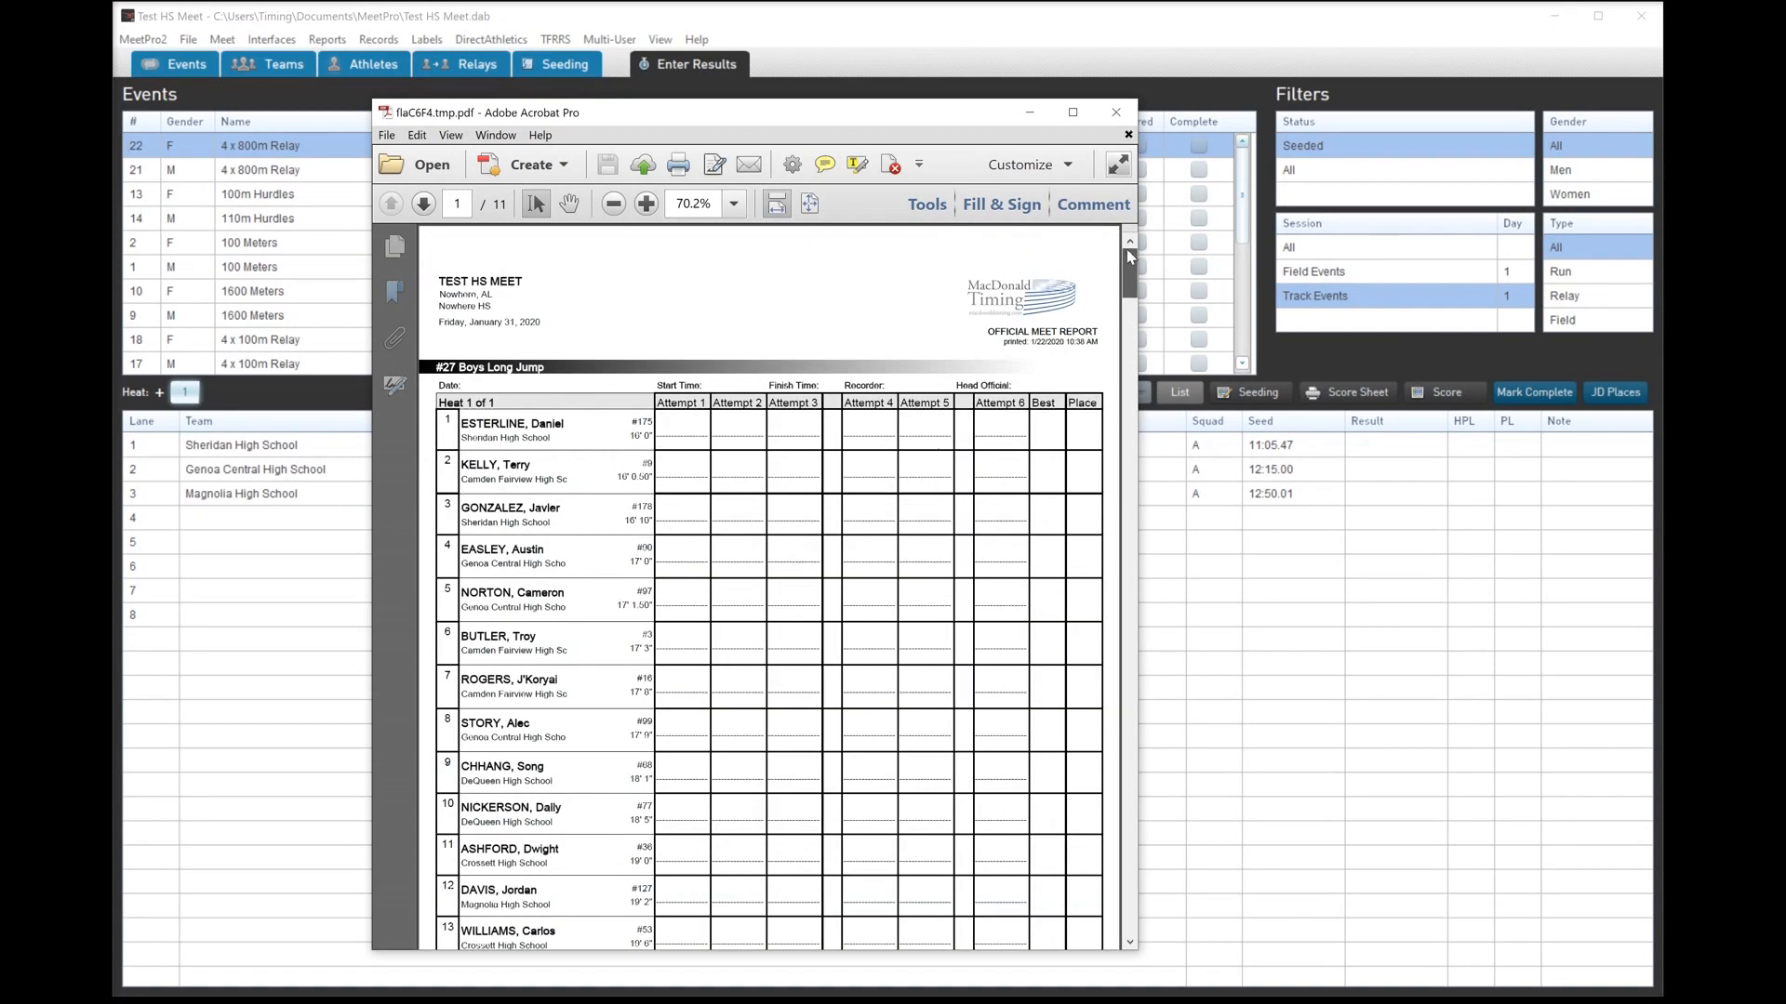
click(1120, 113)
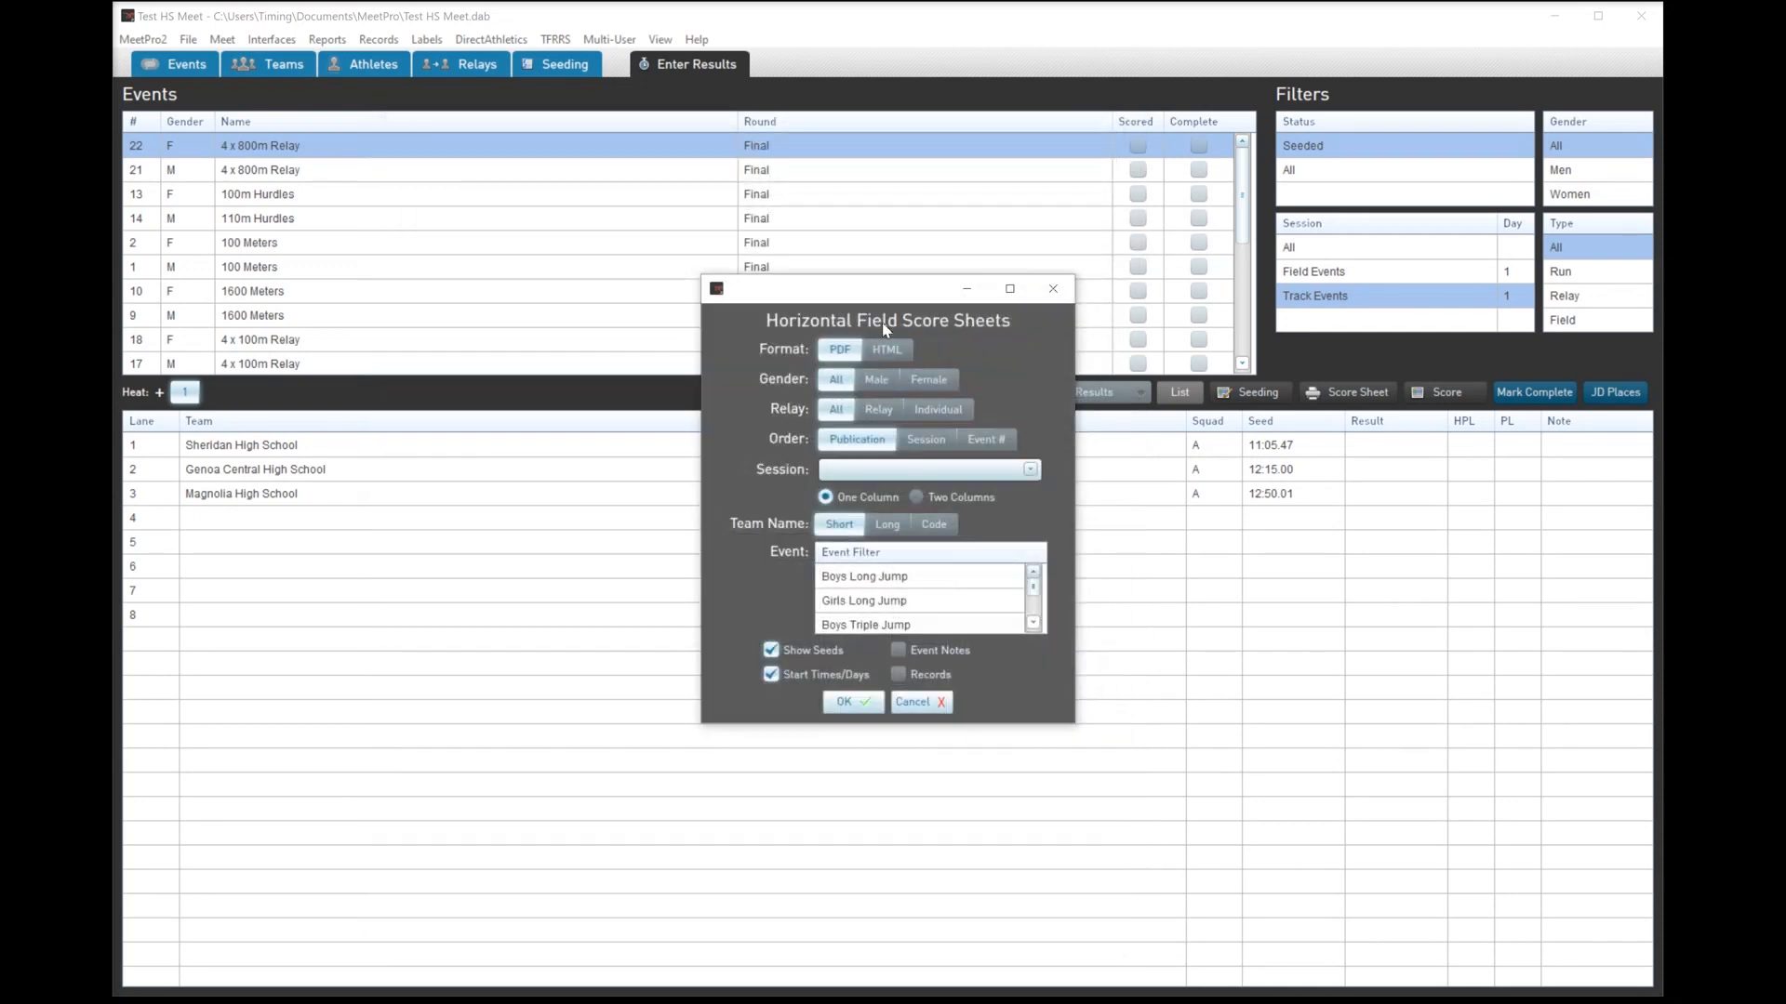
click(1045, 289)
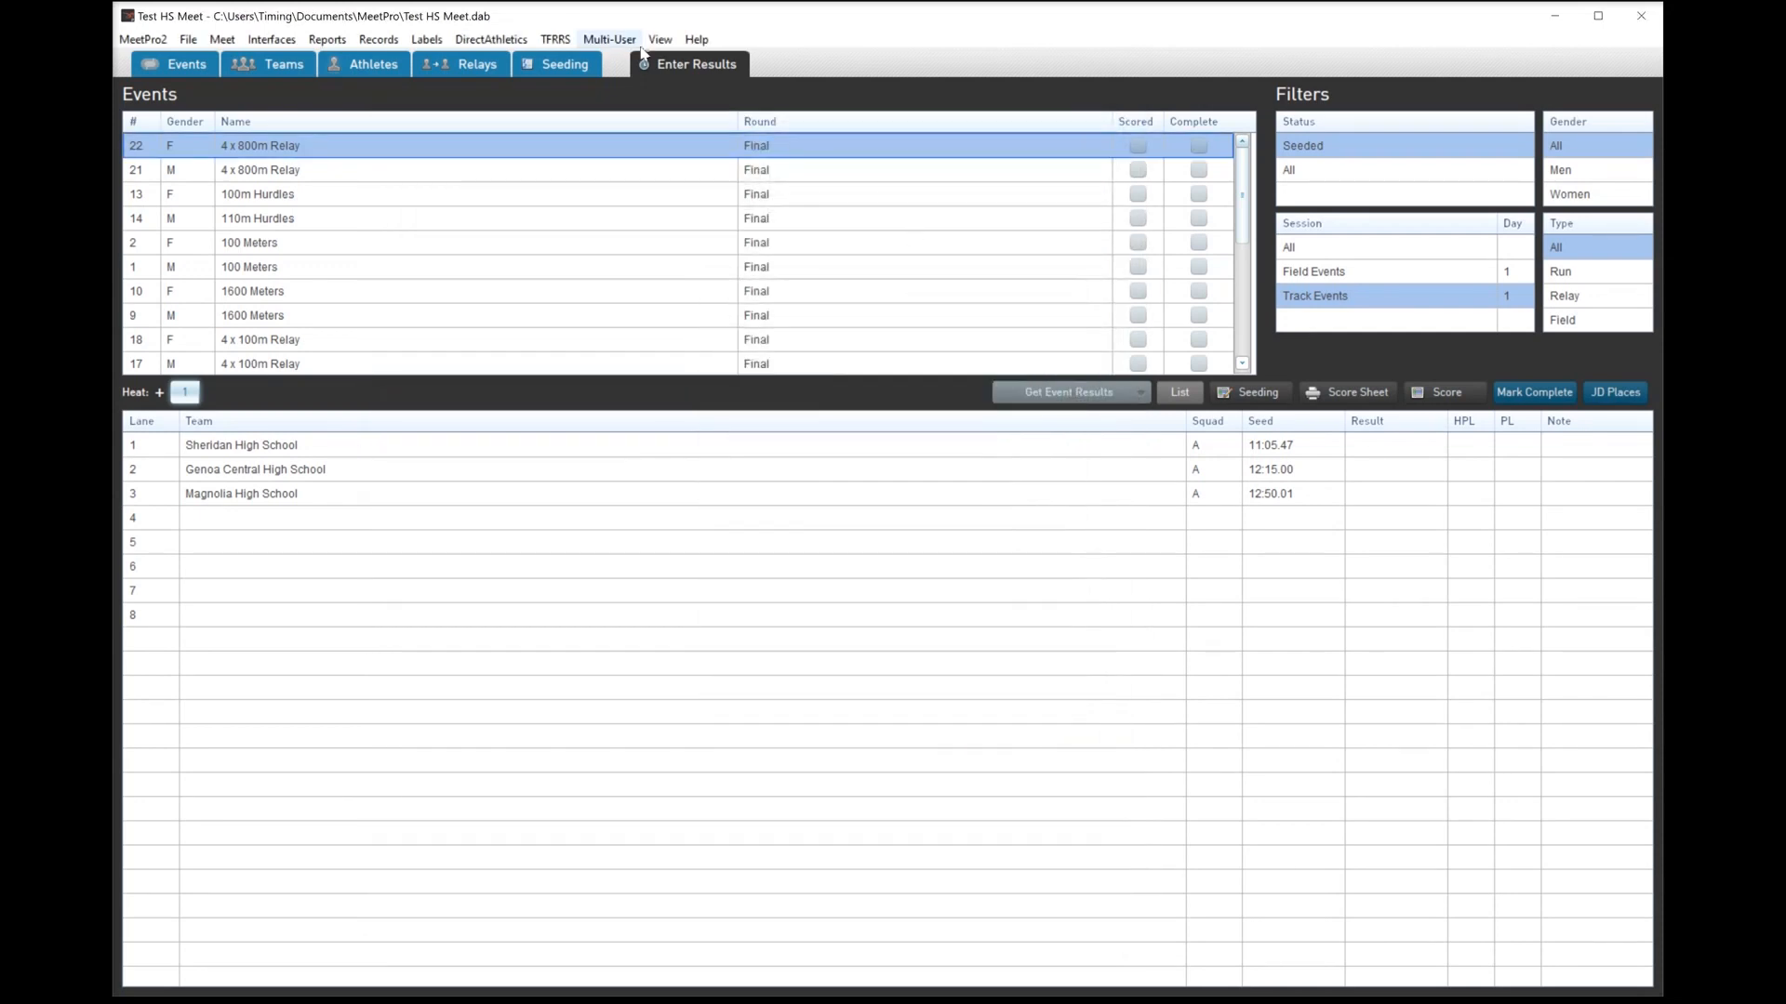
- Switch the reports logo to MeetPro and back to macdonald.jpg in the report settings, and save the settings
click(326, 43)
click(374, 61)
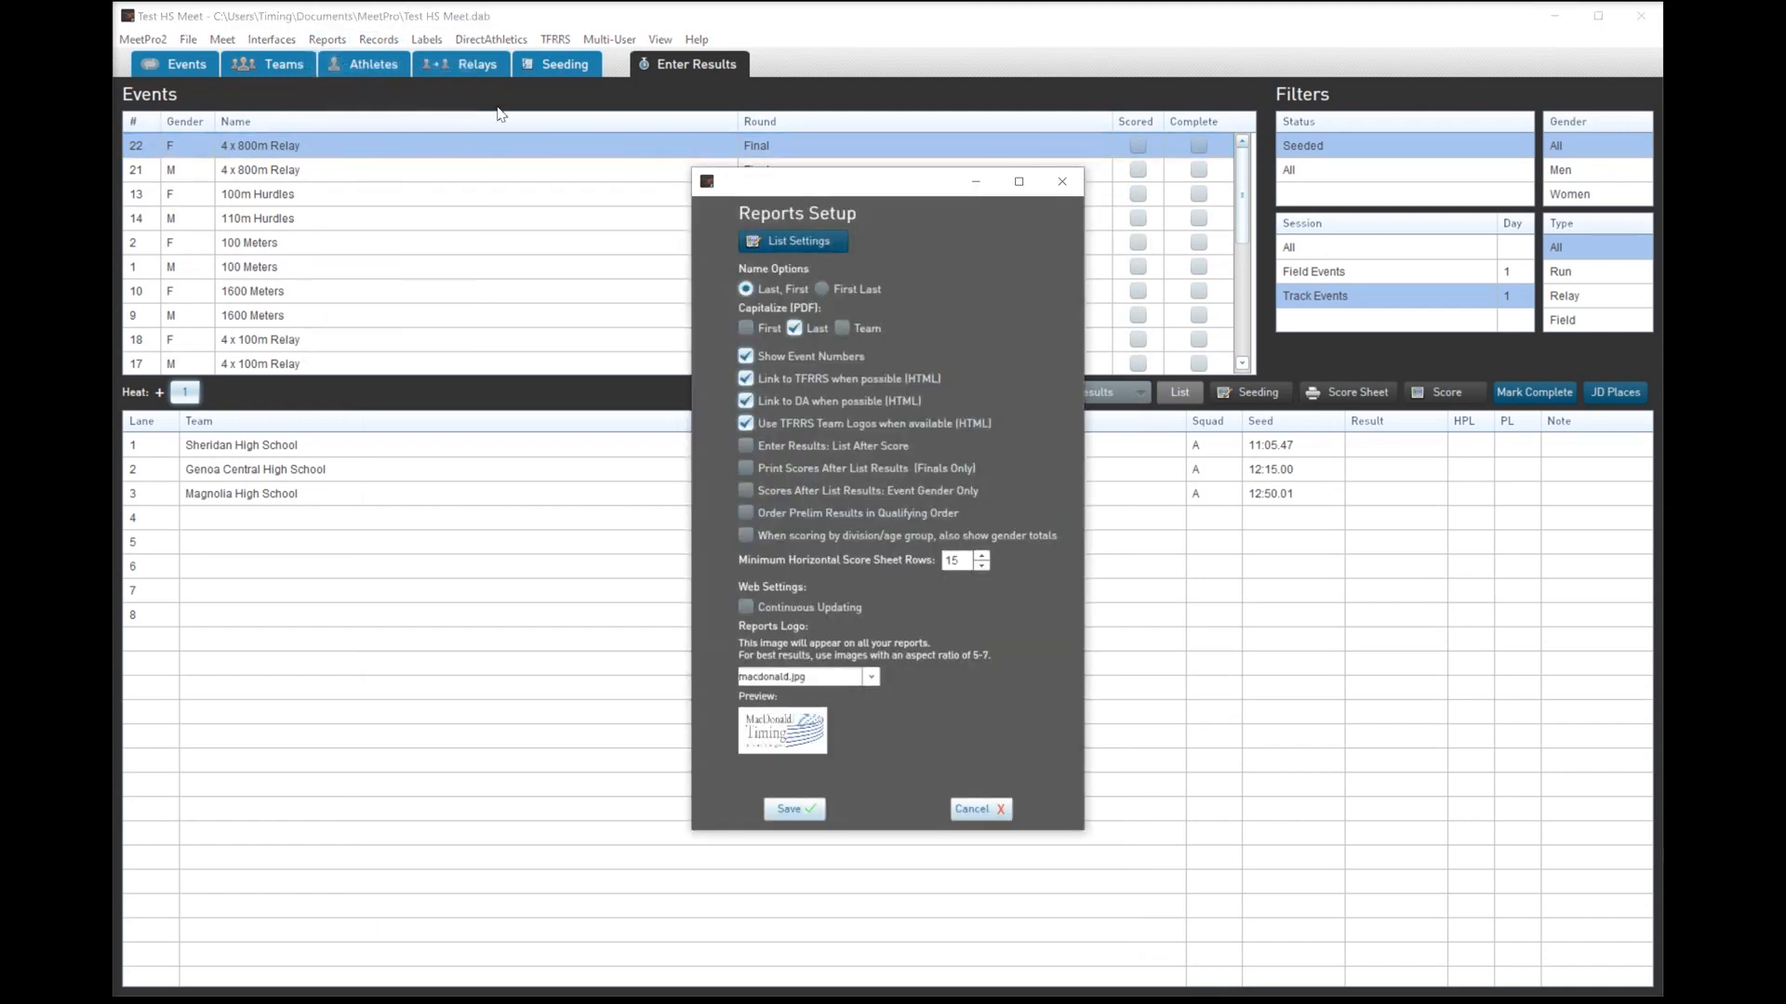
click(878, 681)
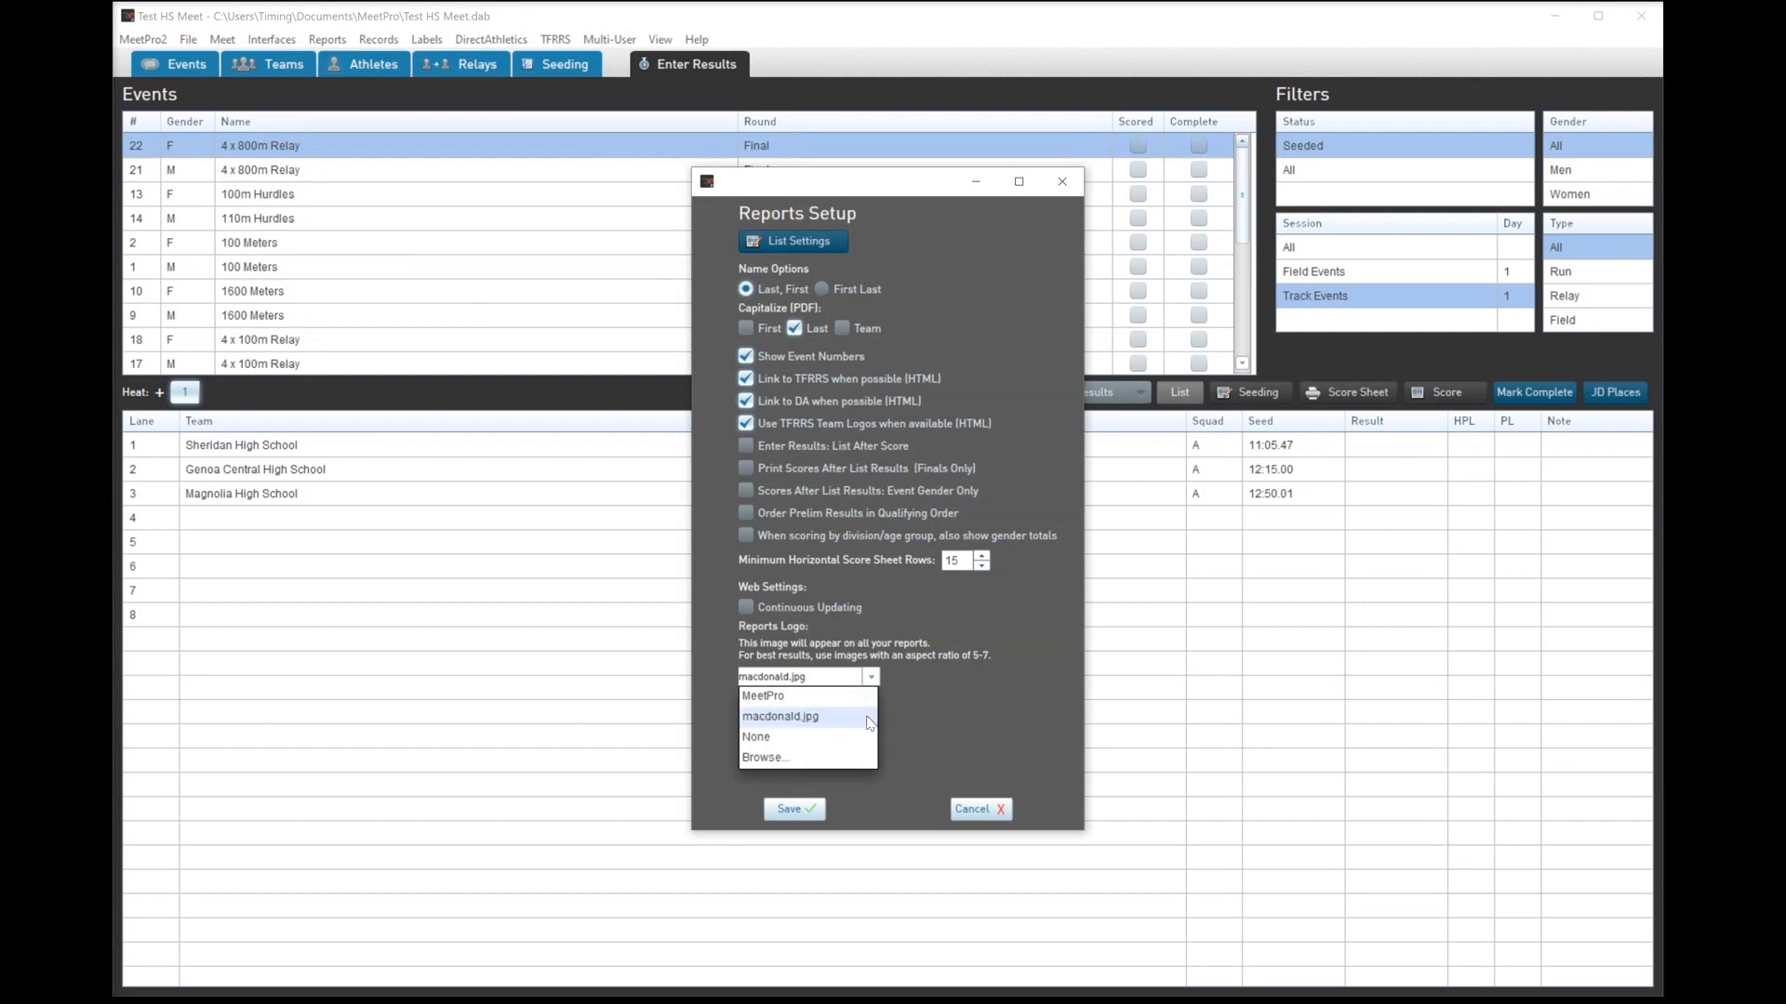
click(862, 703)
click(875, 680)
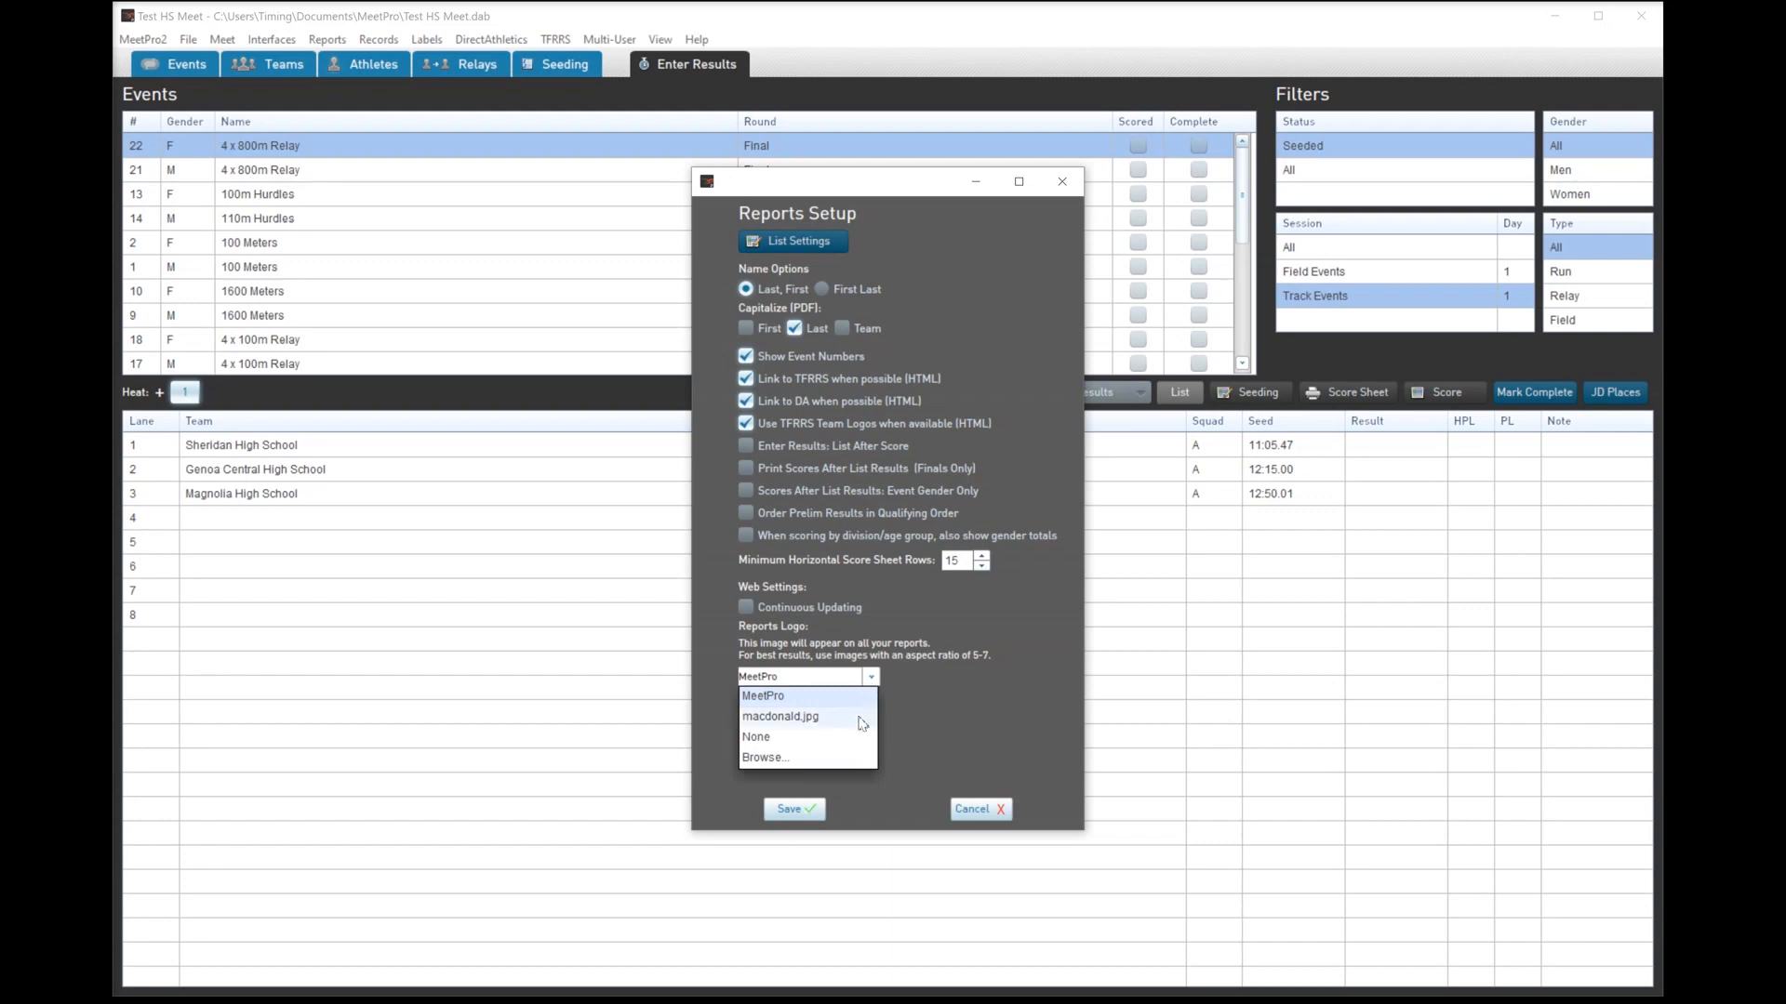
click(956, 699)
click(871, 678)
click(780, 716)
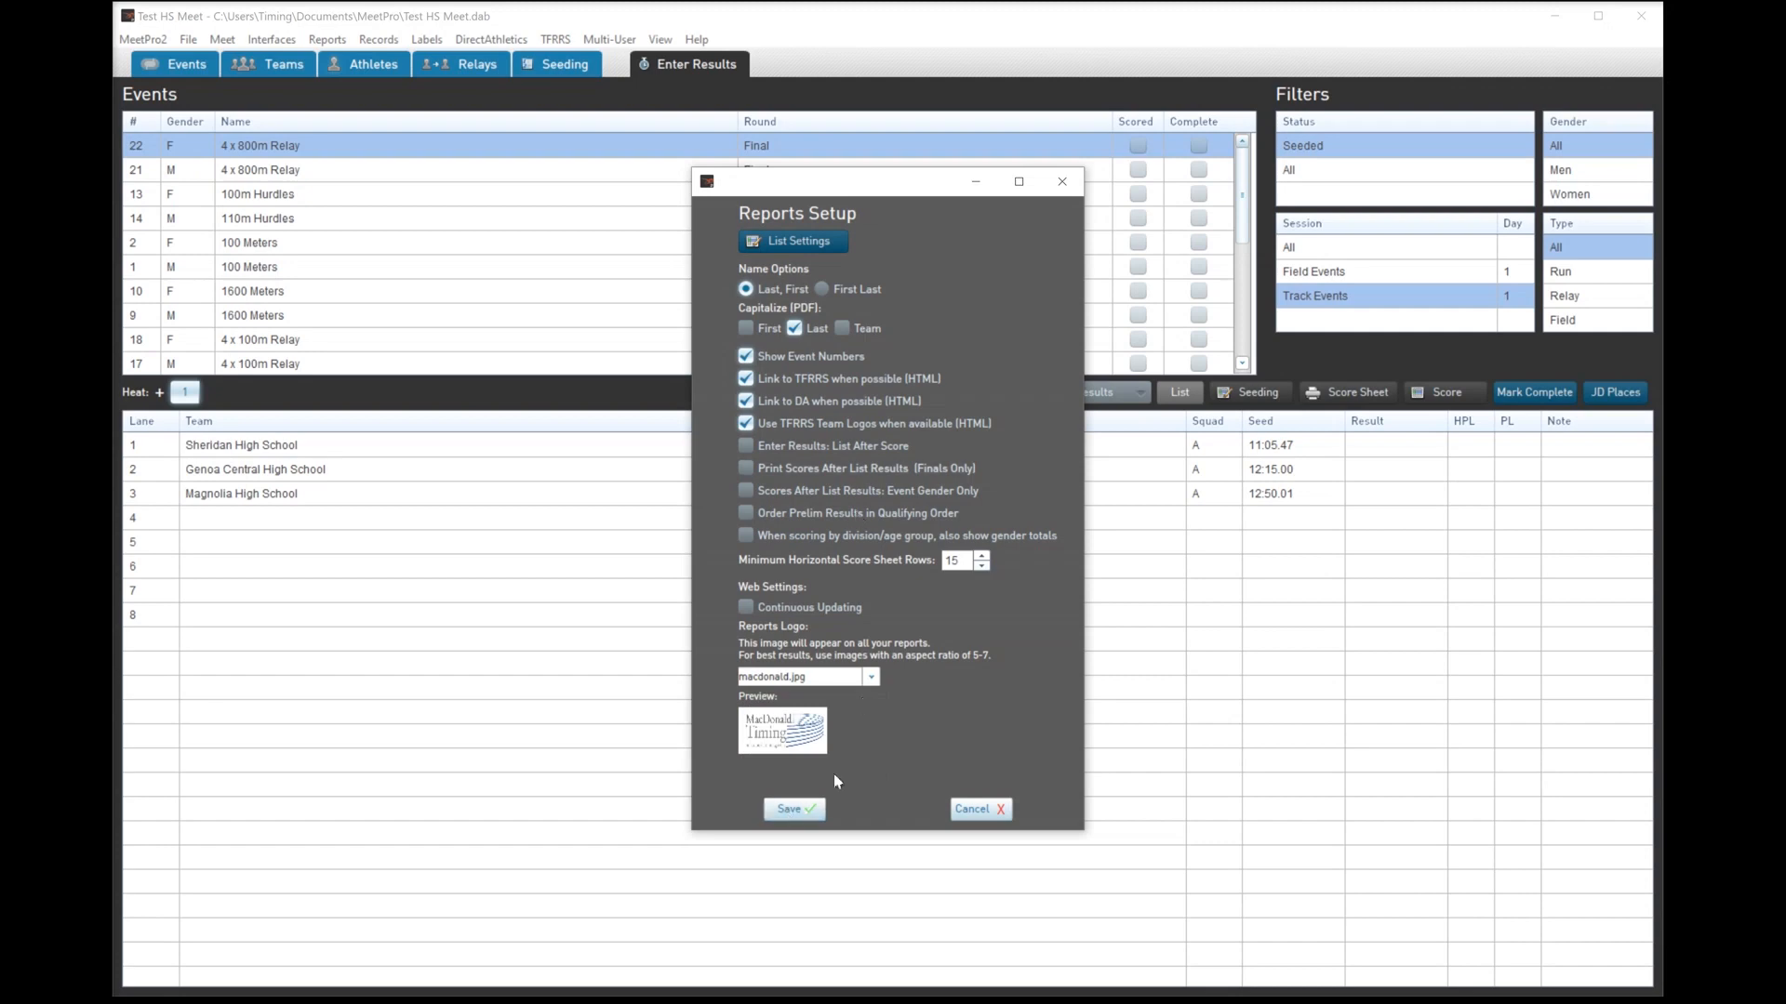
click(796, 810)
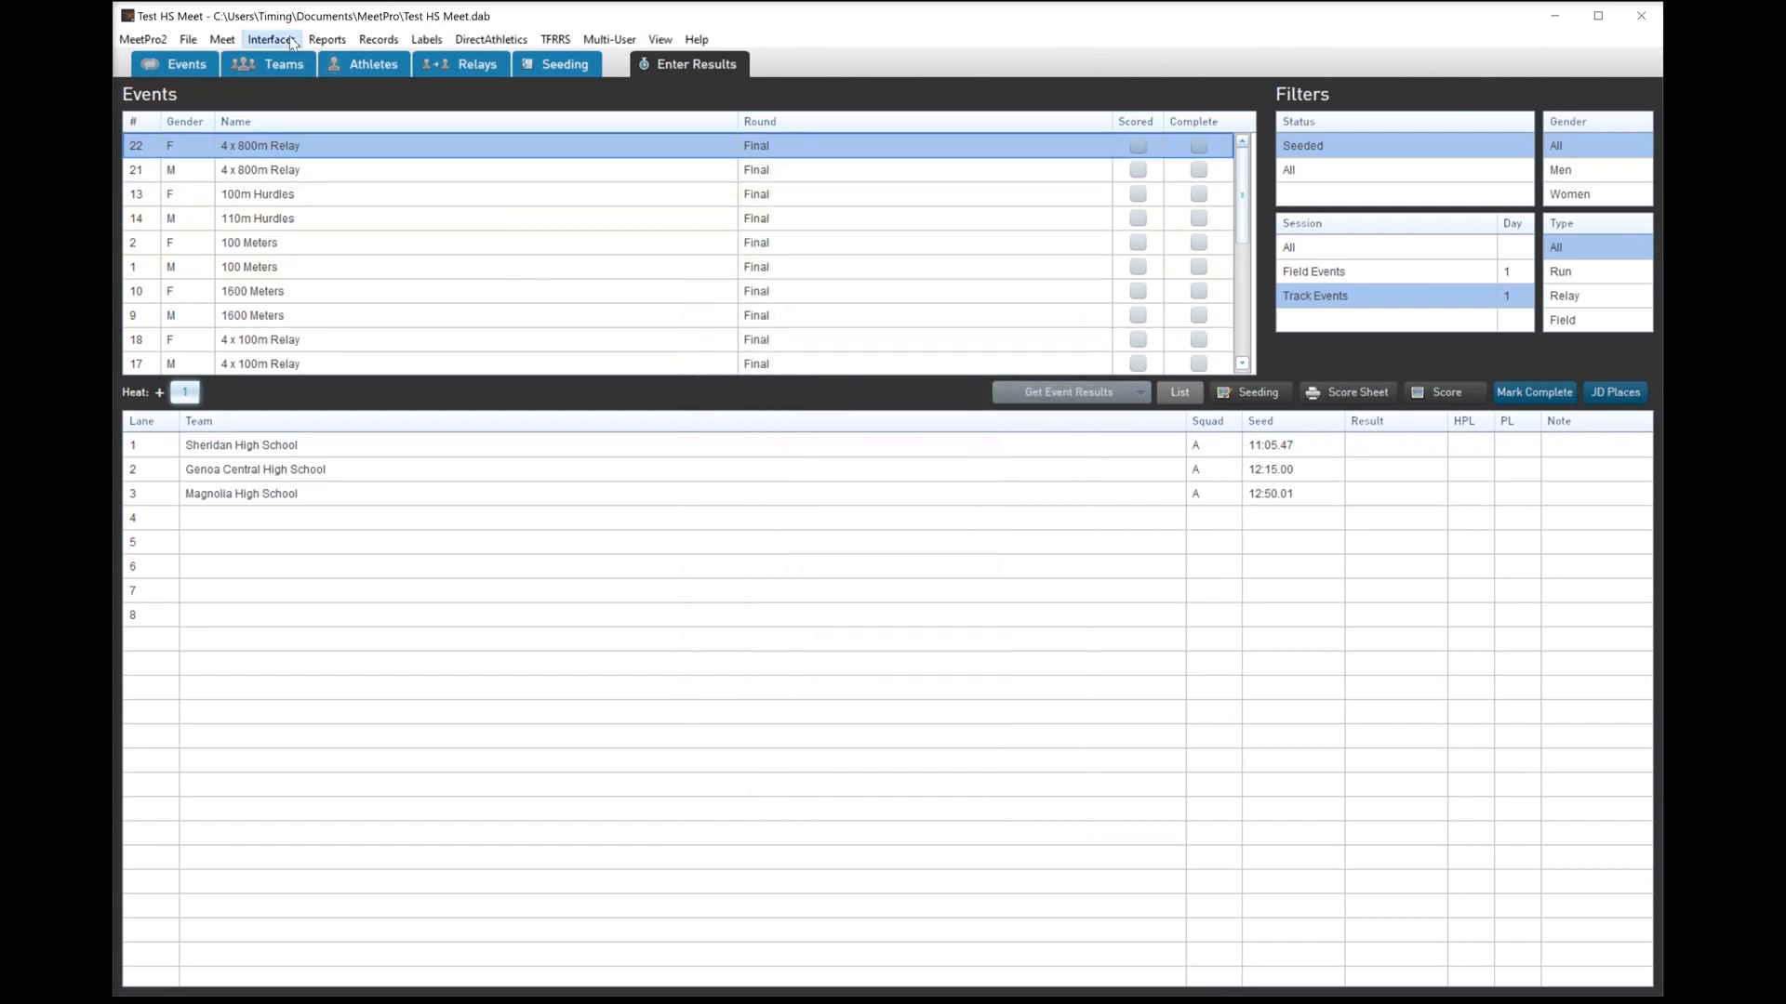
- Generate the start lists for all events as a two-column PDF in session order with seeds and years
click(327, 39)
click(367, 183)
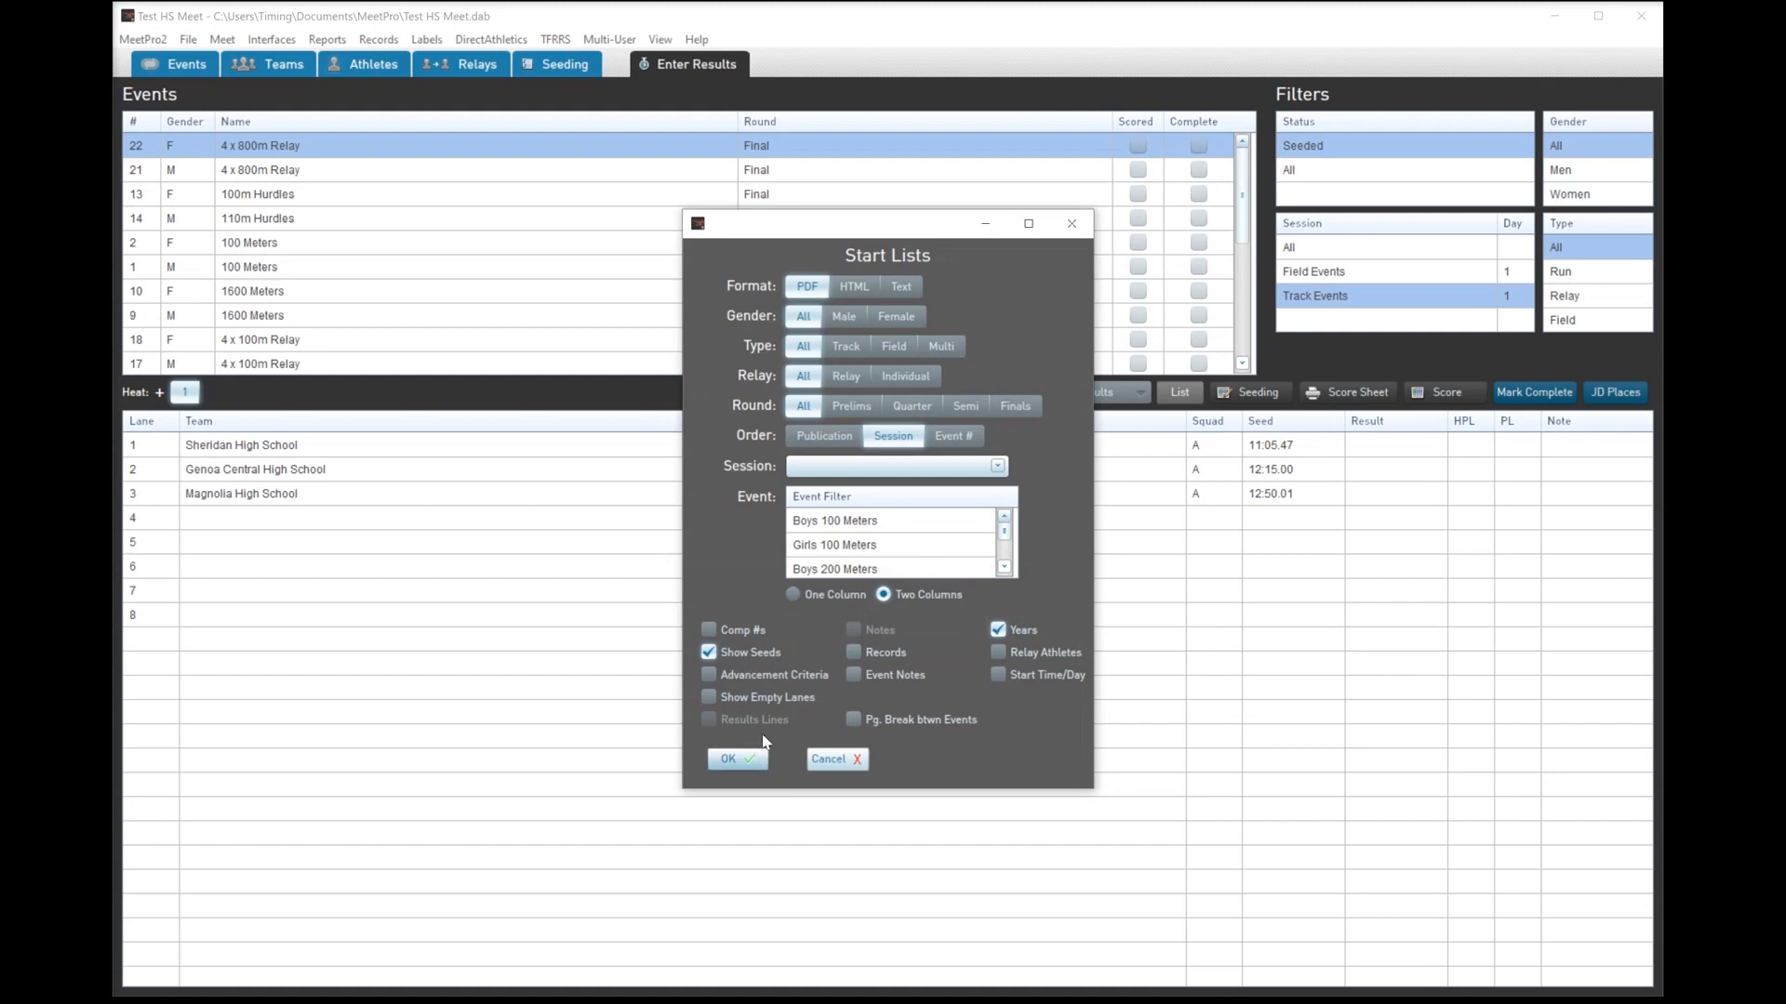
click(744, 759)
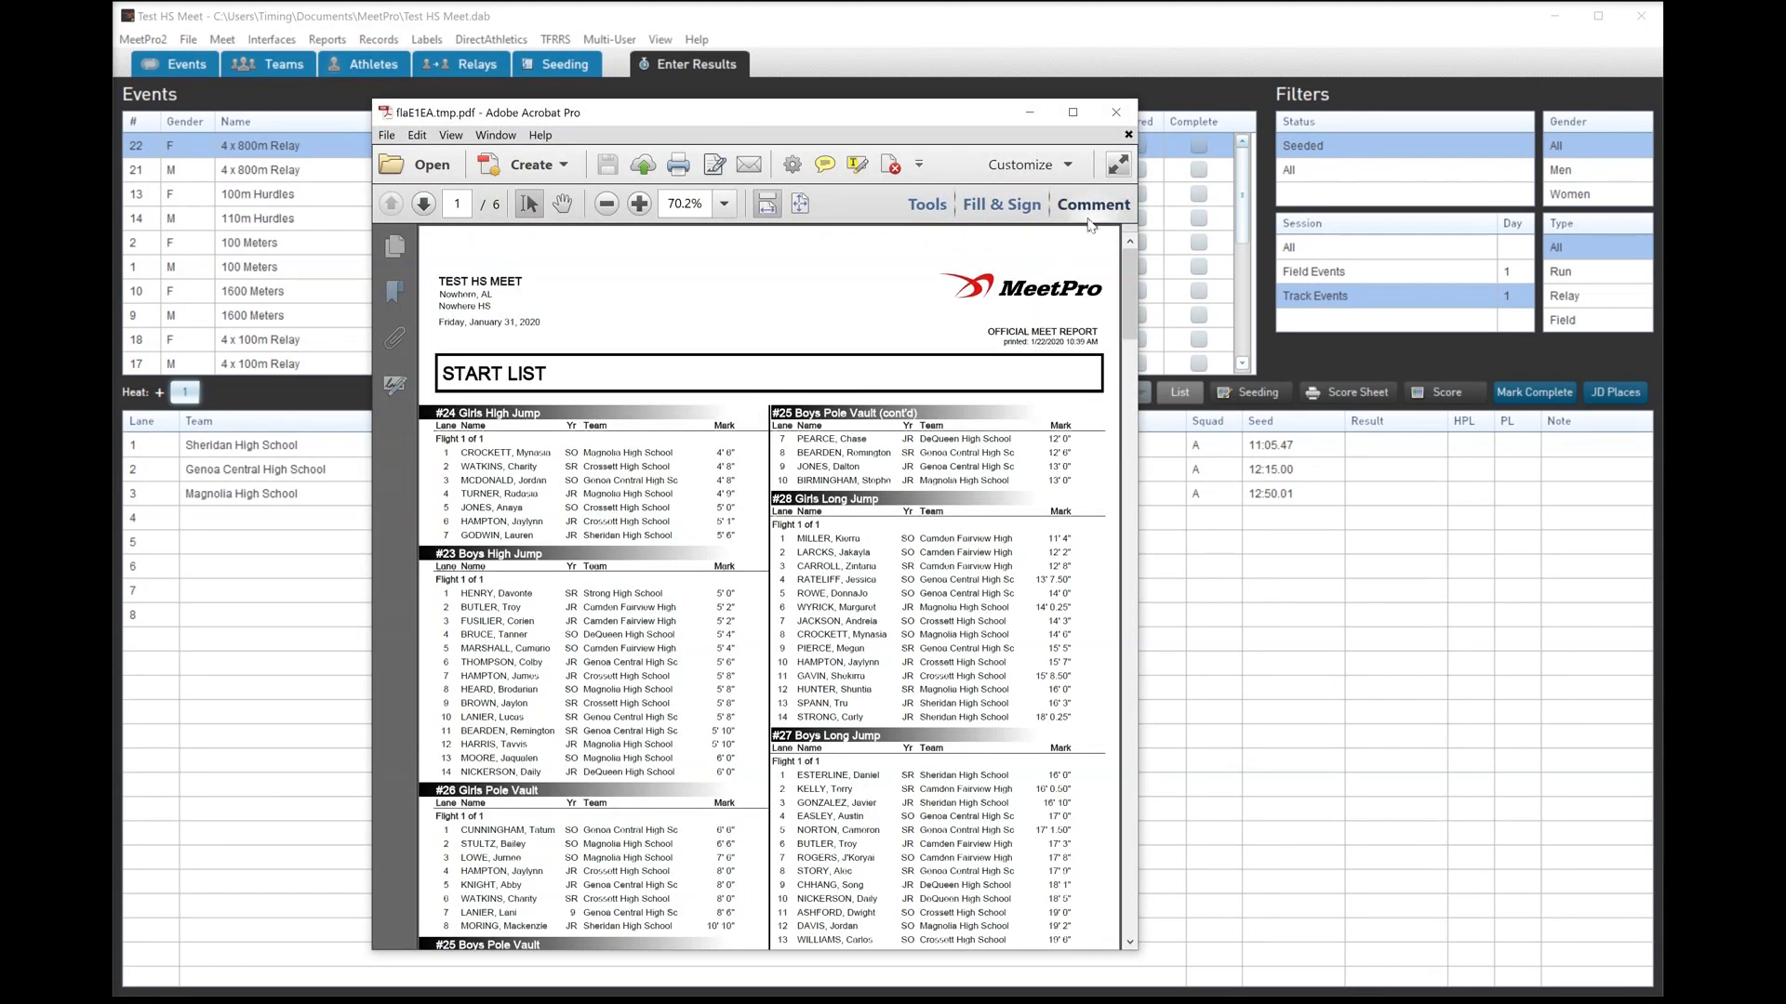
- Look through the start list PDF and close it
drag(1130, 279, 1109, 800)
click(1116, 112)
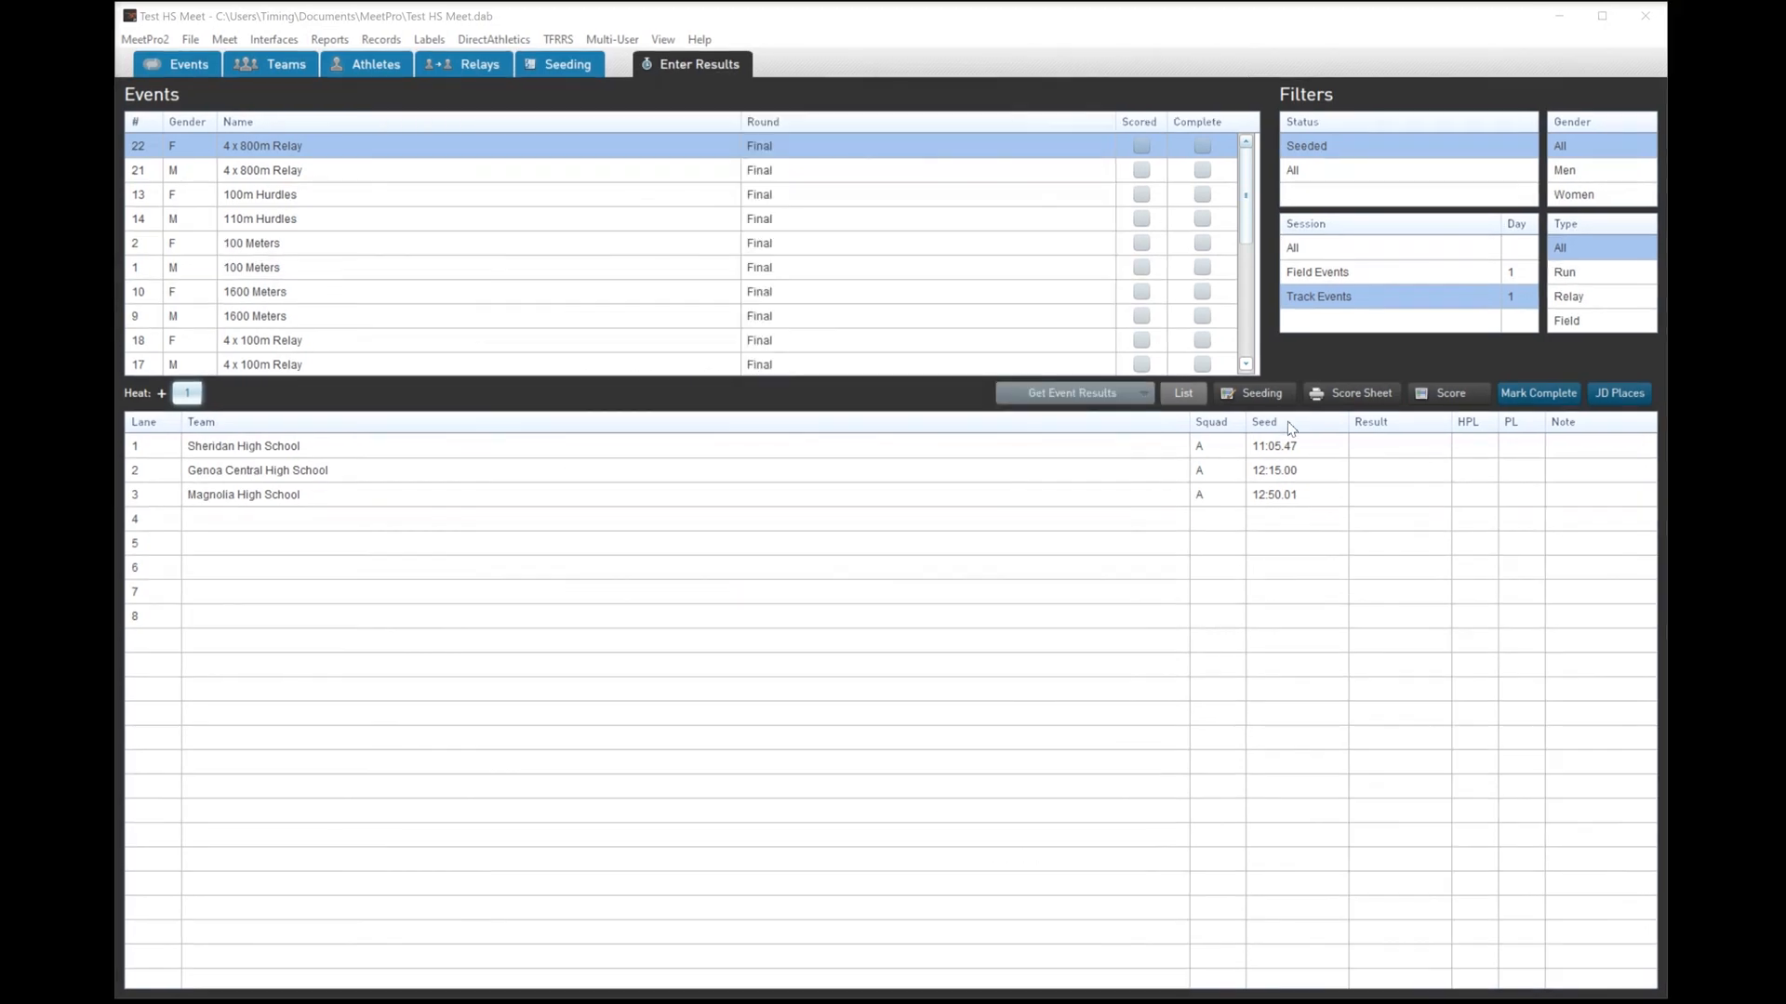
- Enter the Girls 4 x 800m Relay results: 11:06.30 for Sheridan, 12:14.36 for Genoa Central and 12:56.30 for Magnolia
click(1369, 451)
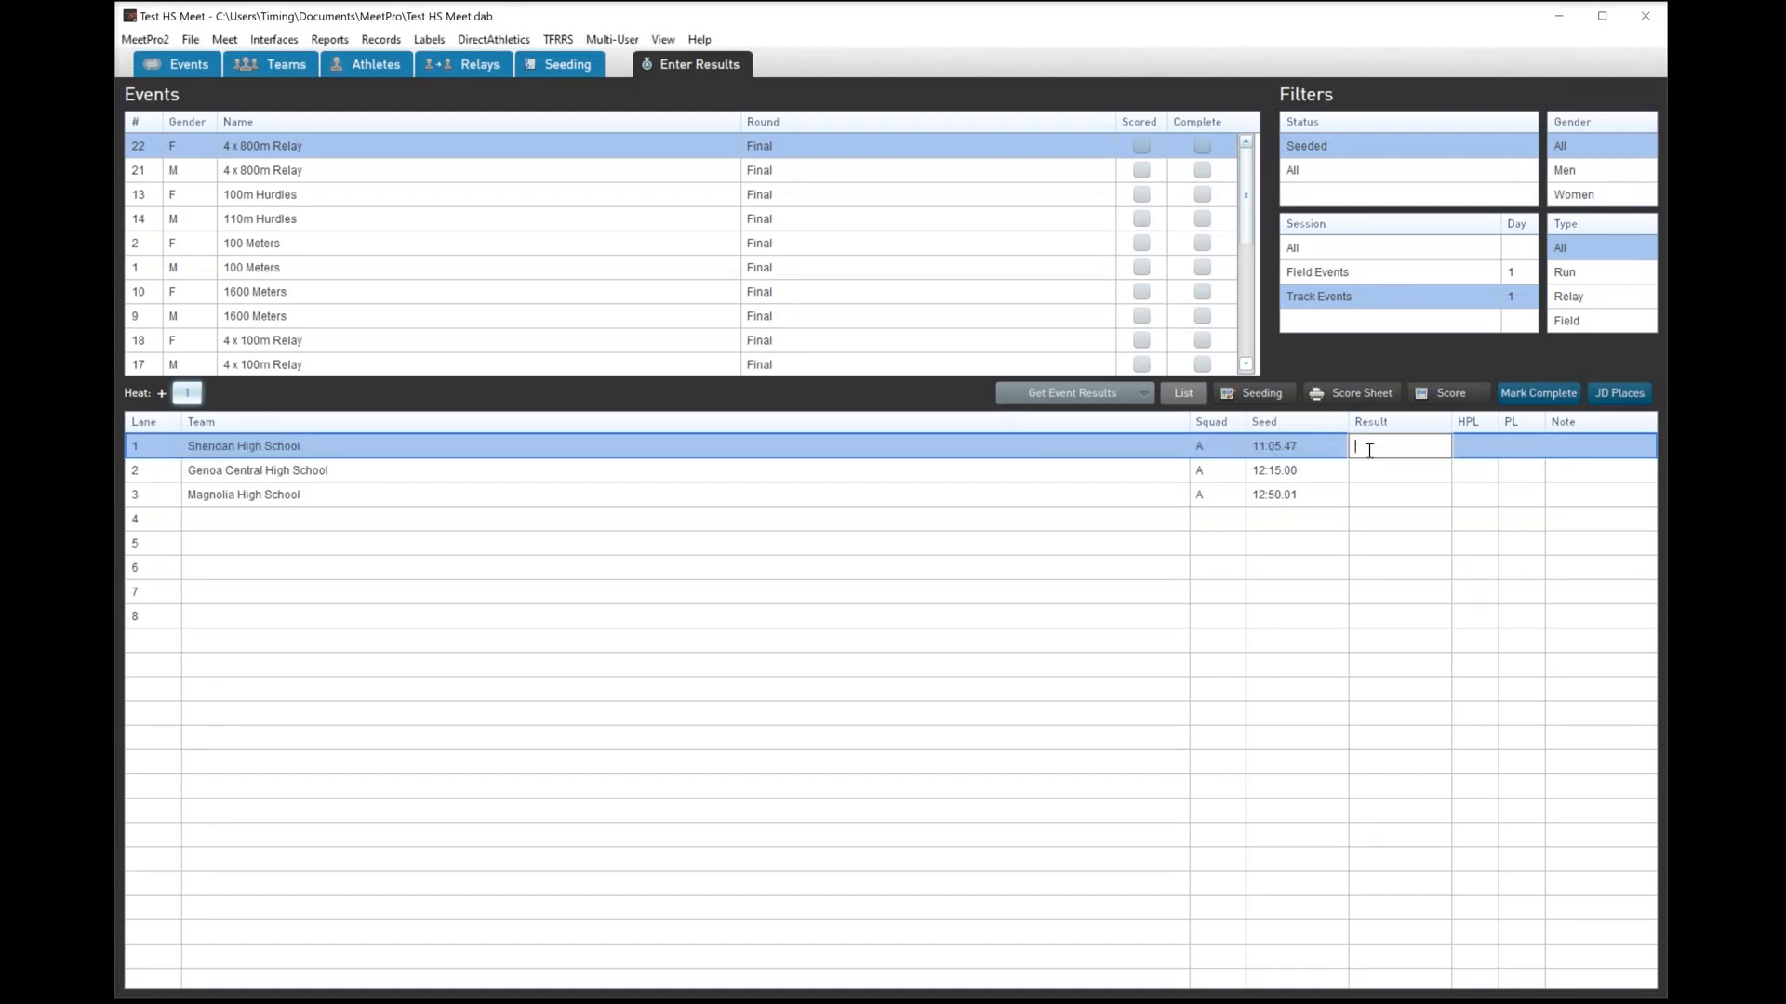
text(11:06.30)
key(Return)
text(12)
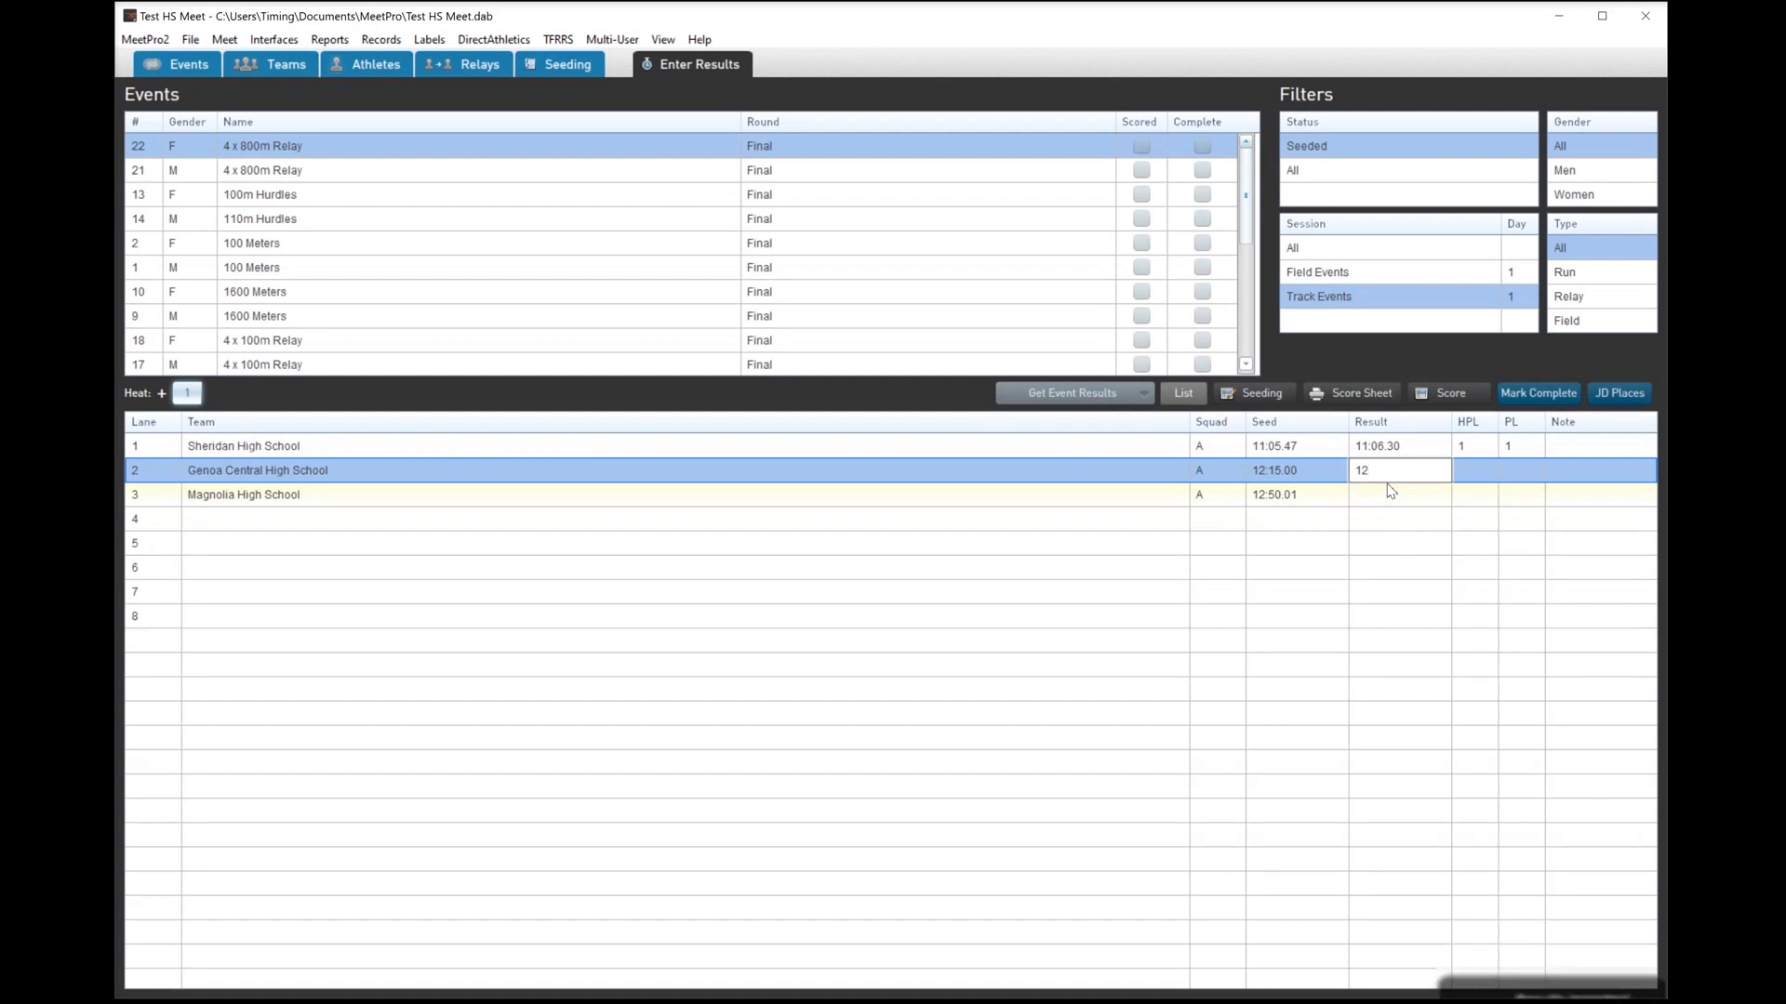
text(:14.30)
key(Return)
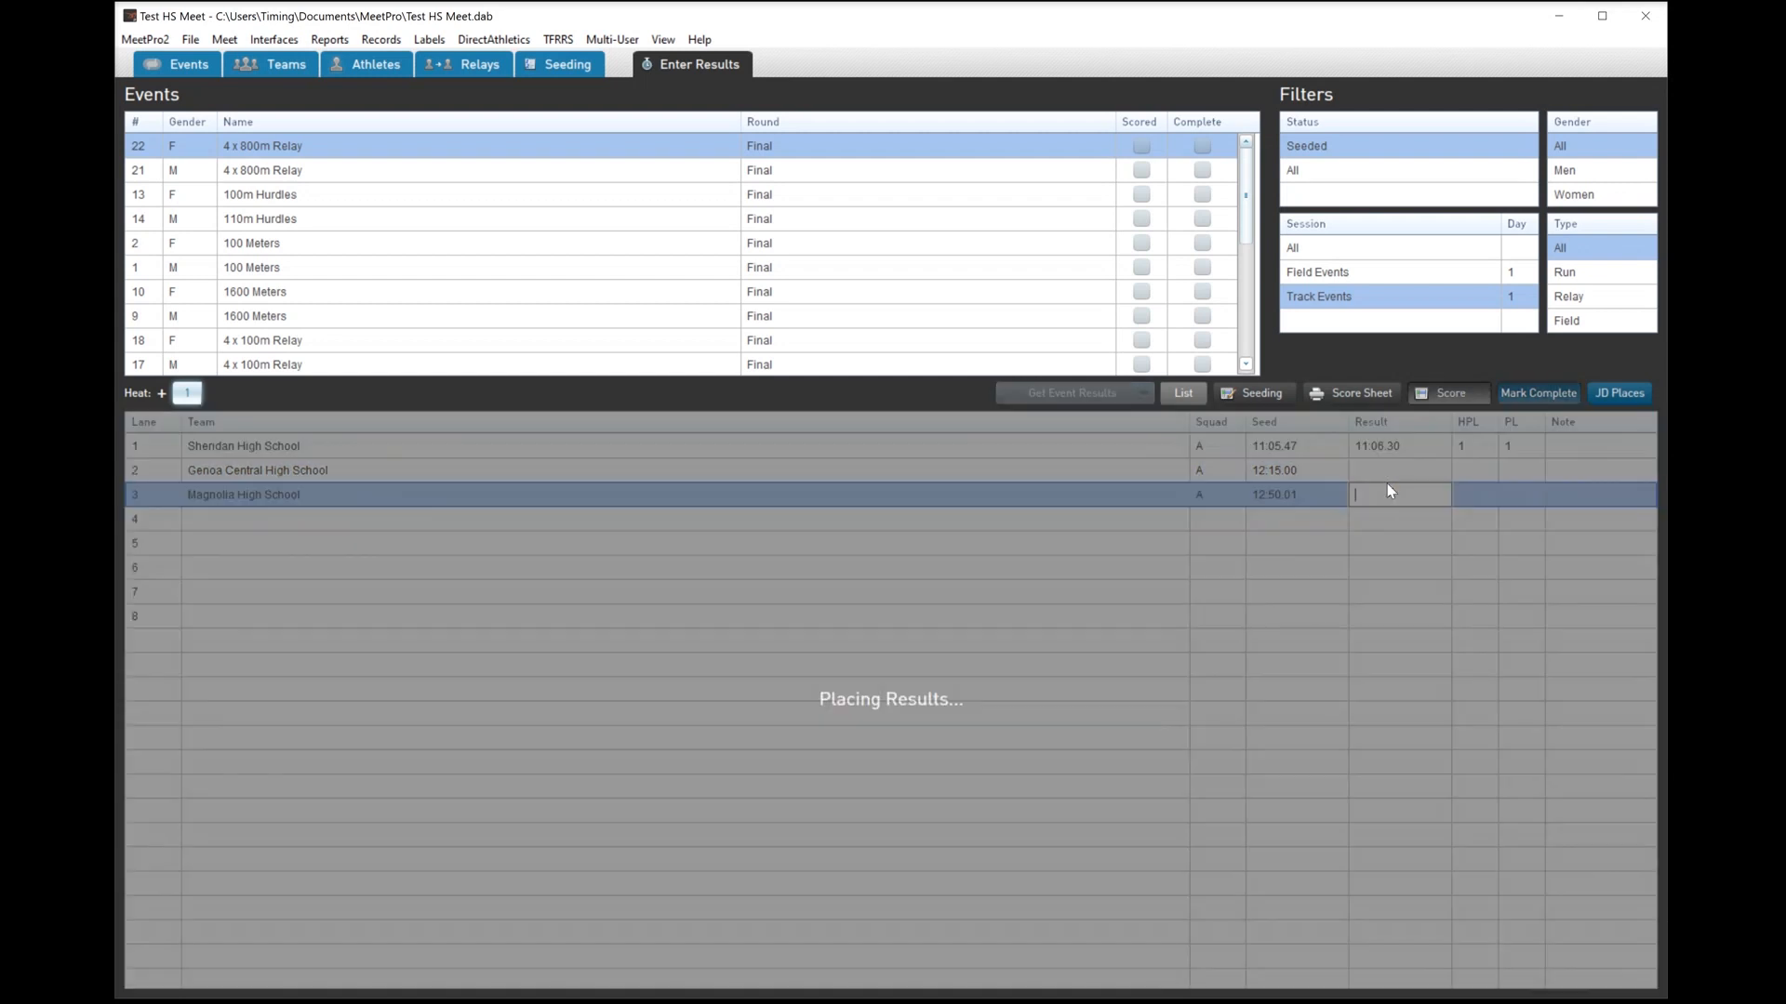
text(12)
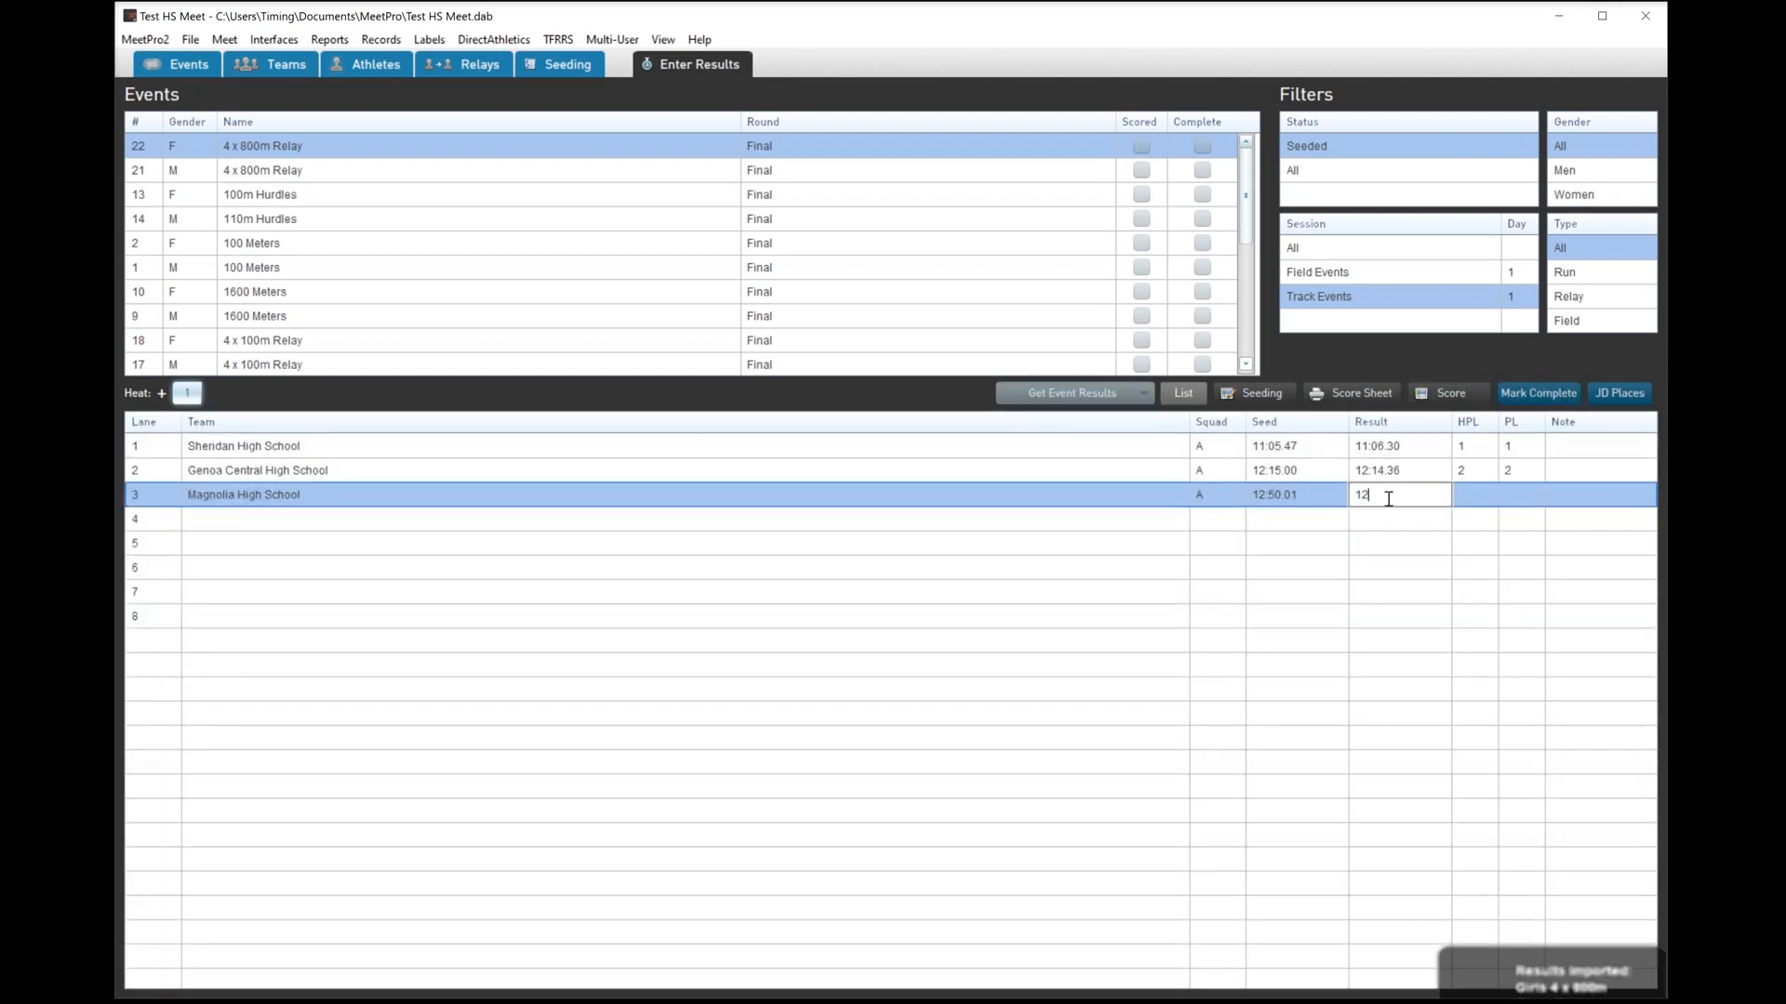
text(:56.7)
text(0)
key(Return)
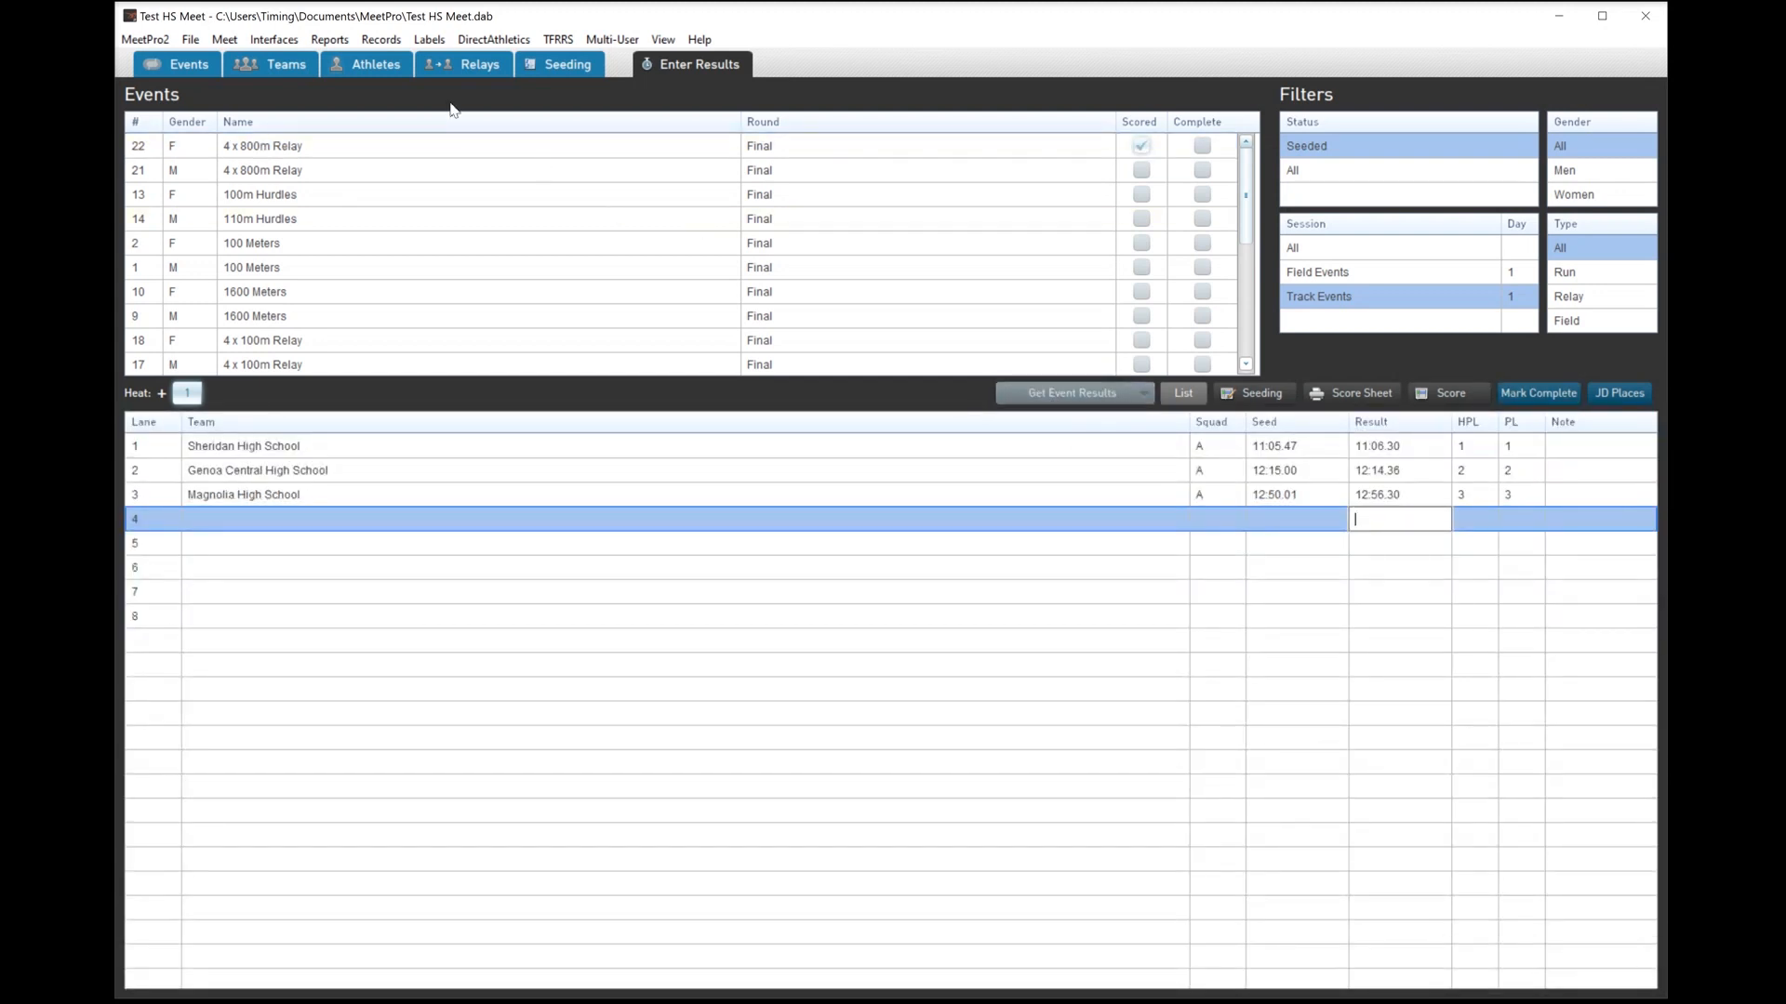
- Set the session to Track Events in the F.A.T. timing interface setup, and save the setup
click(274, 39)
mouse_move(274, 64)
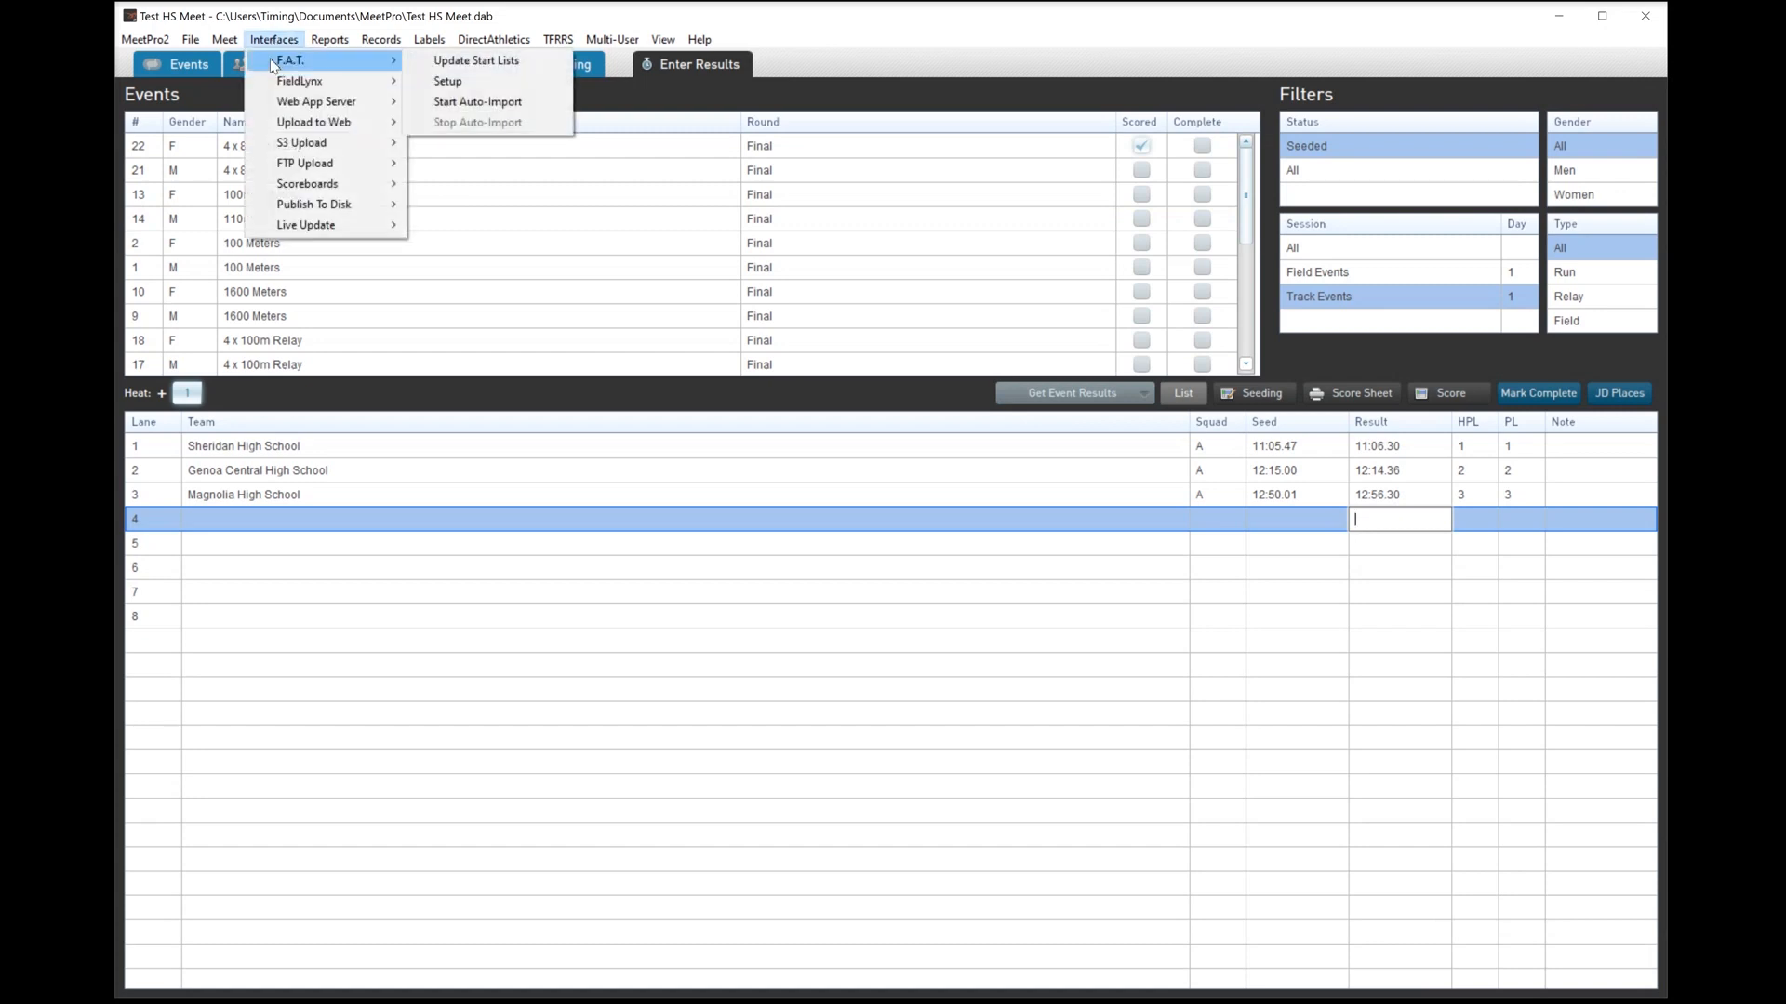
click(439, 83)
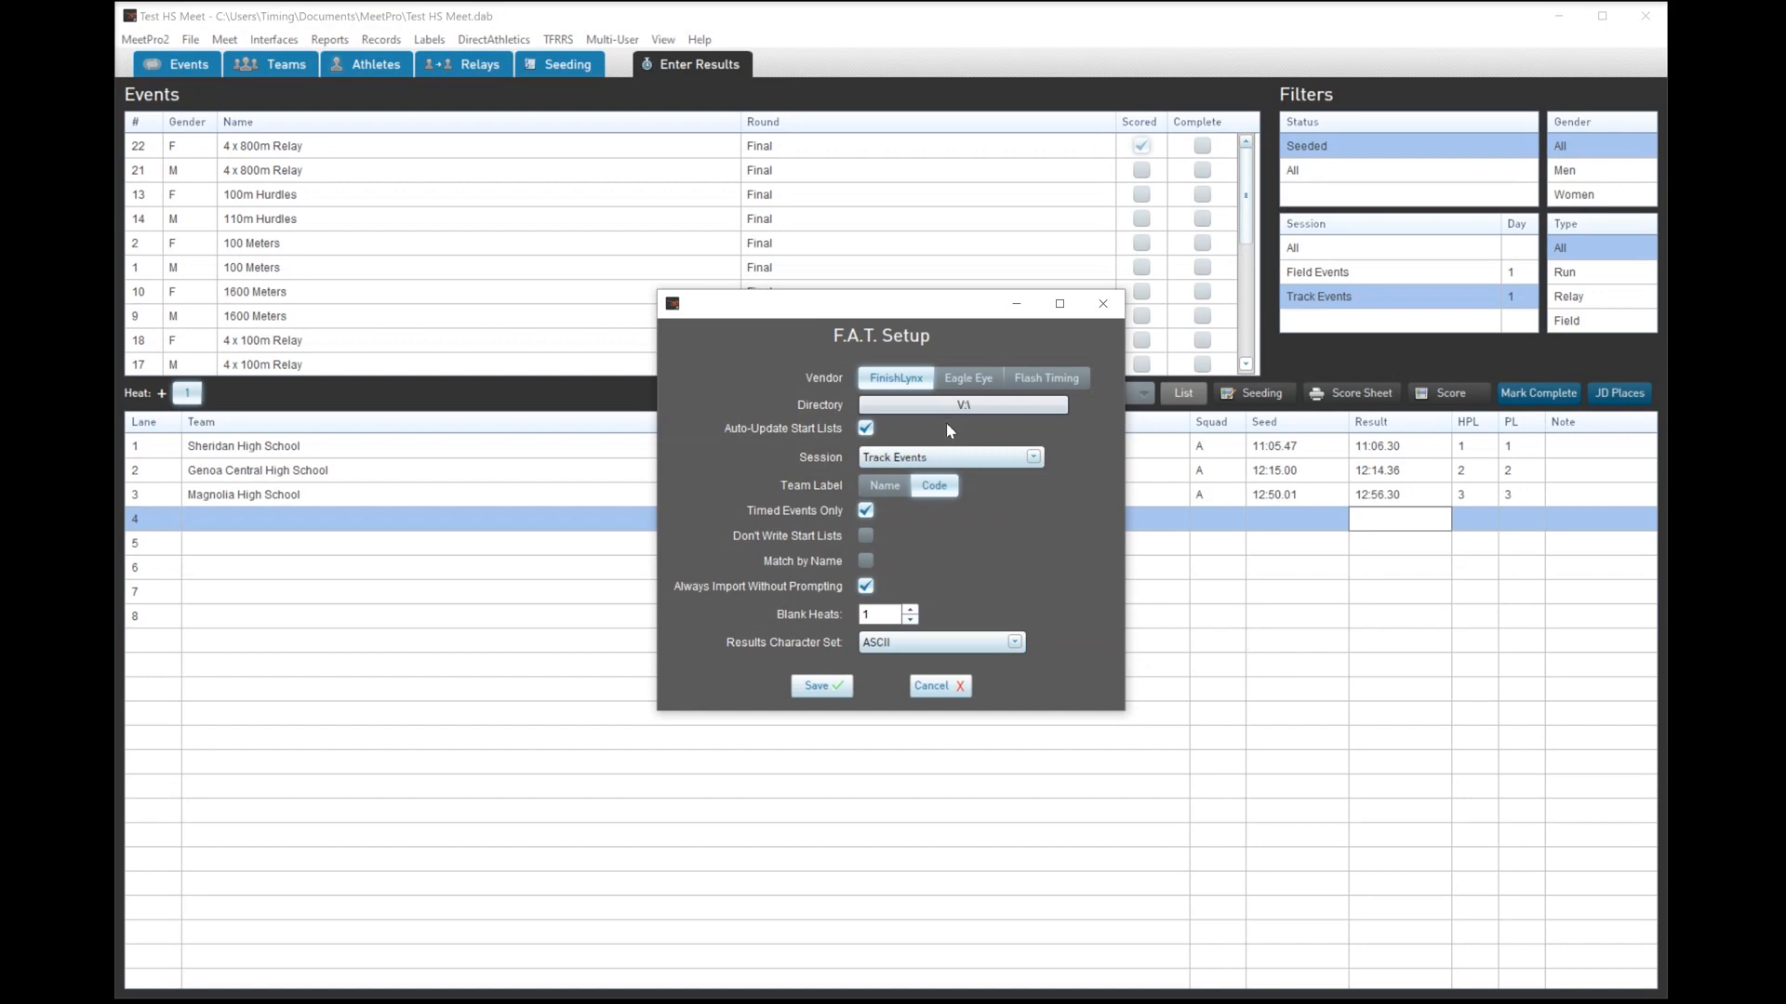
click(1033, 457)
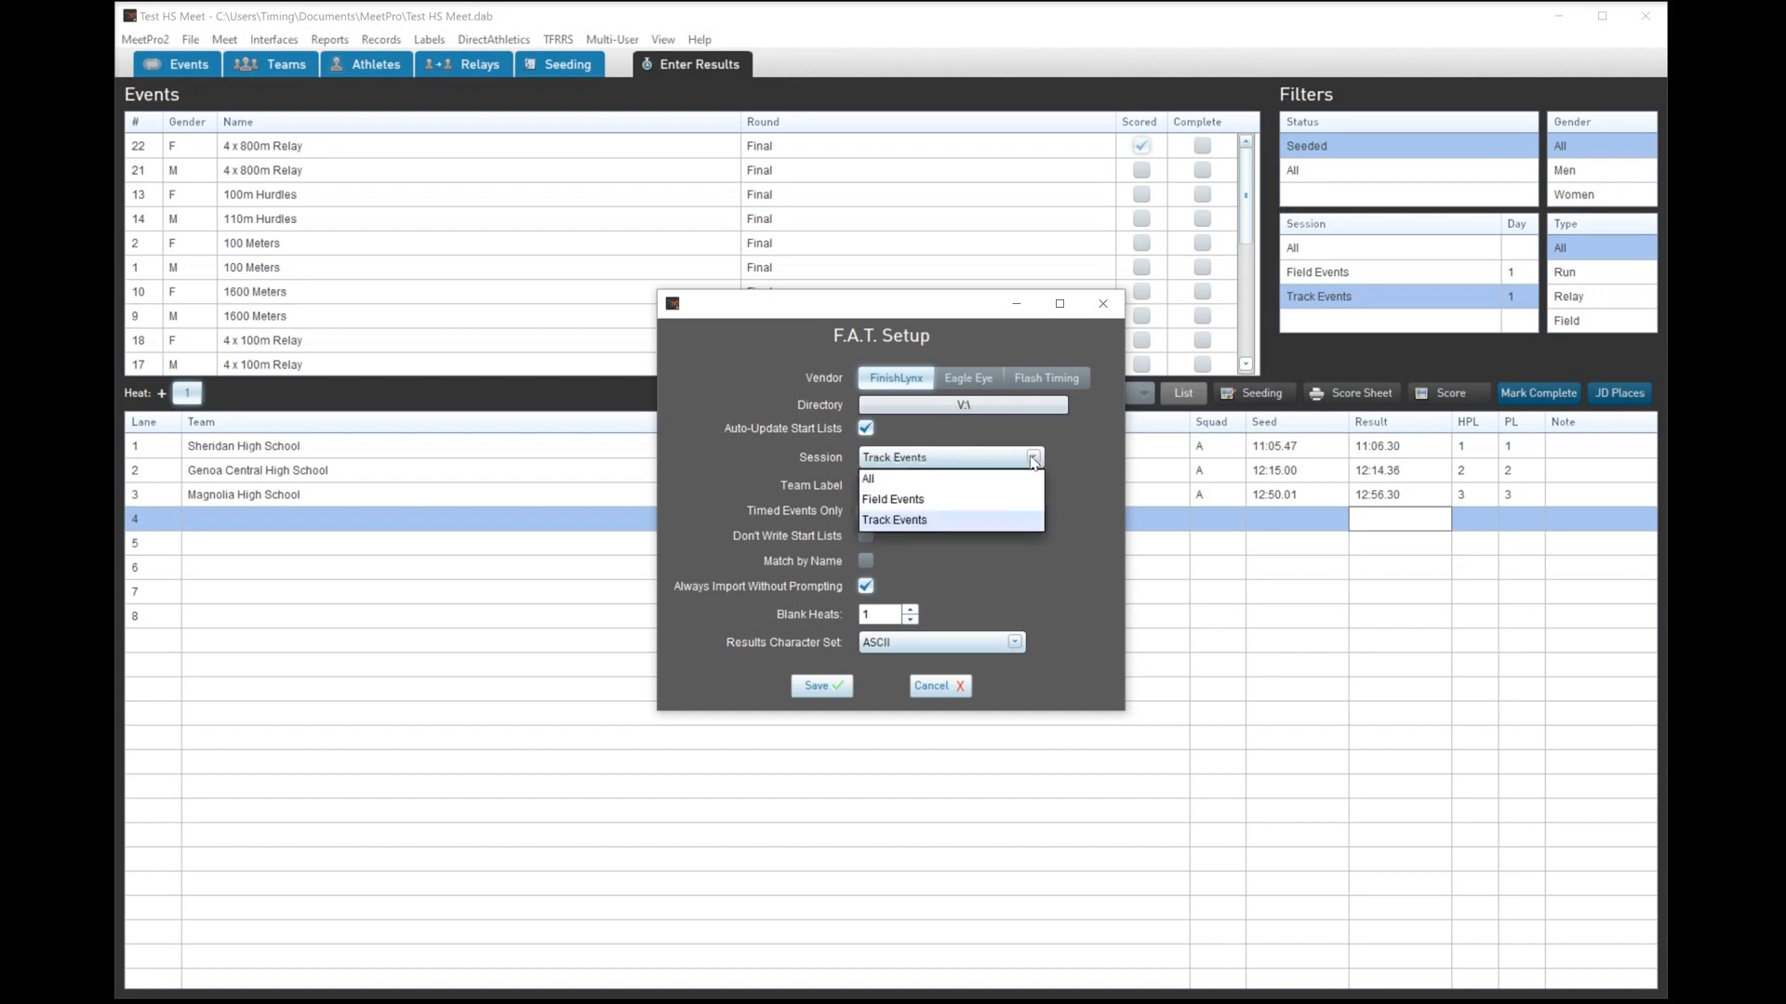
click(980, 523)
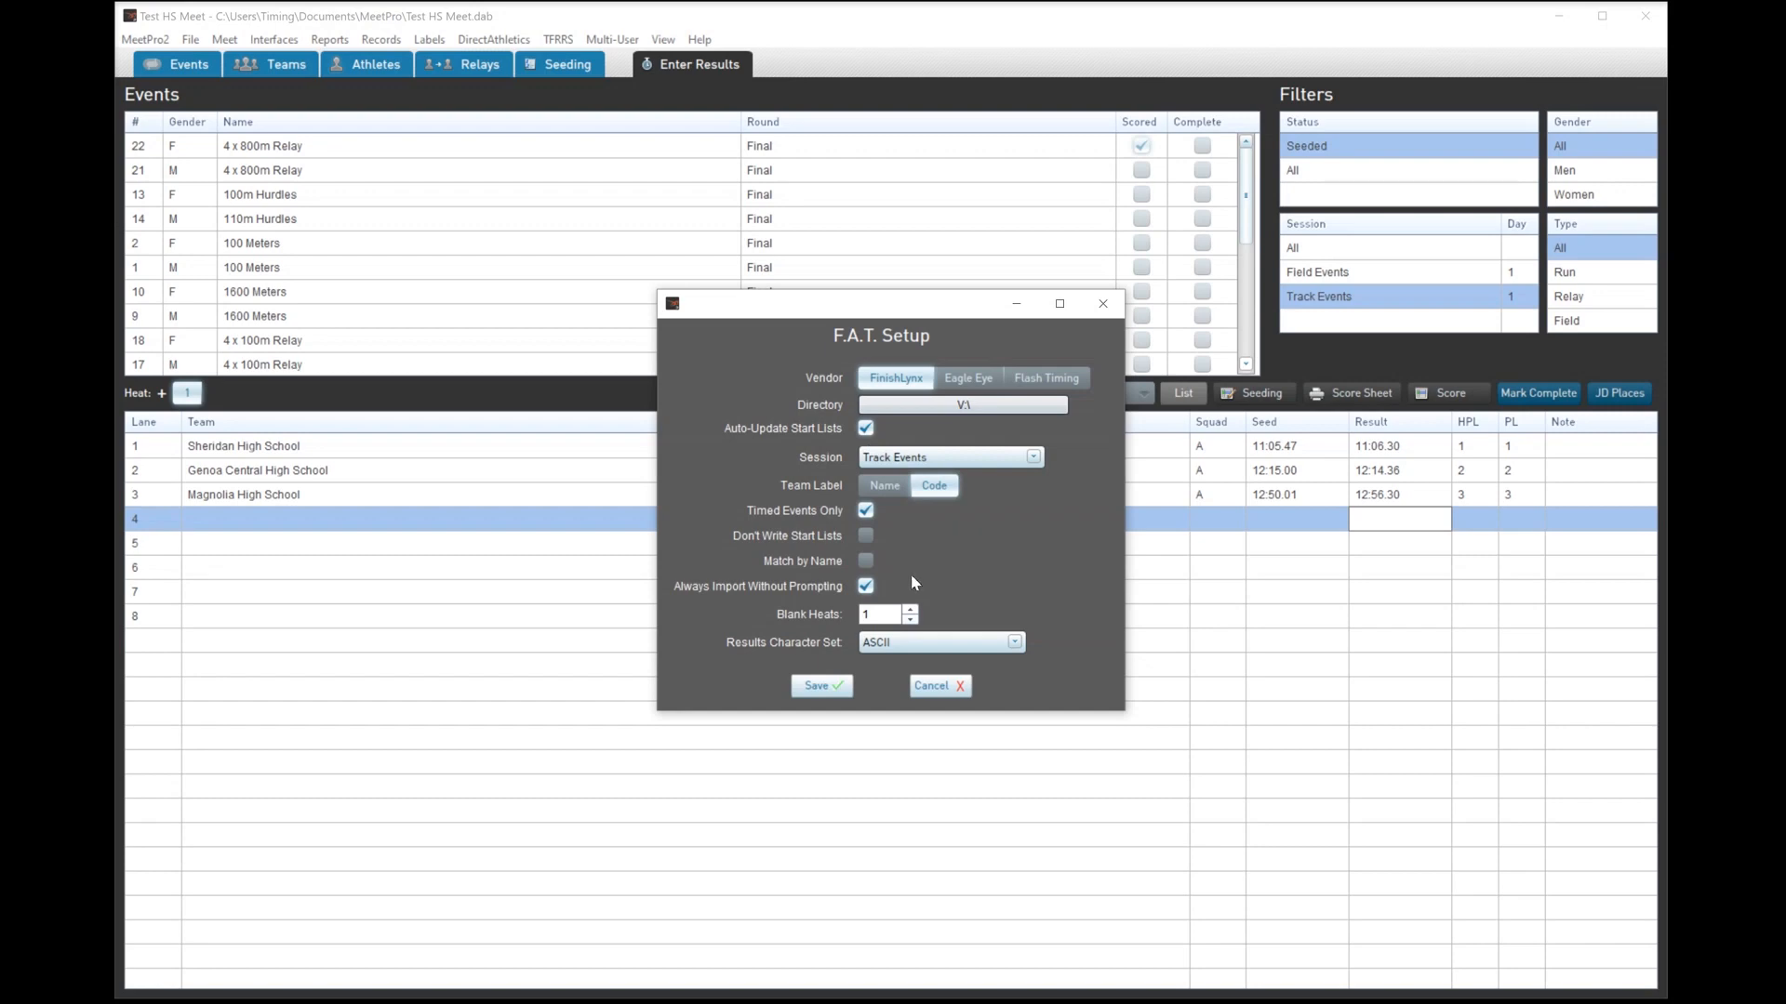
click(818, 688)
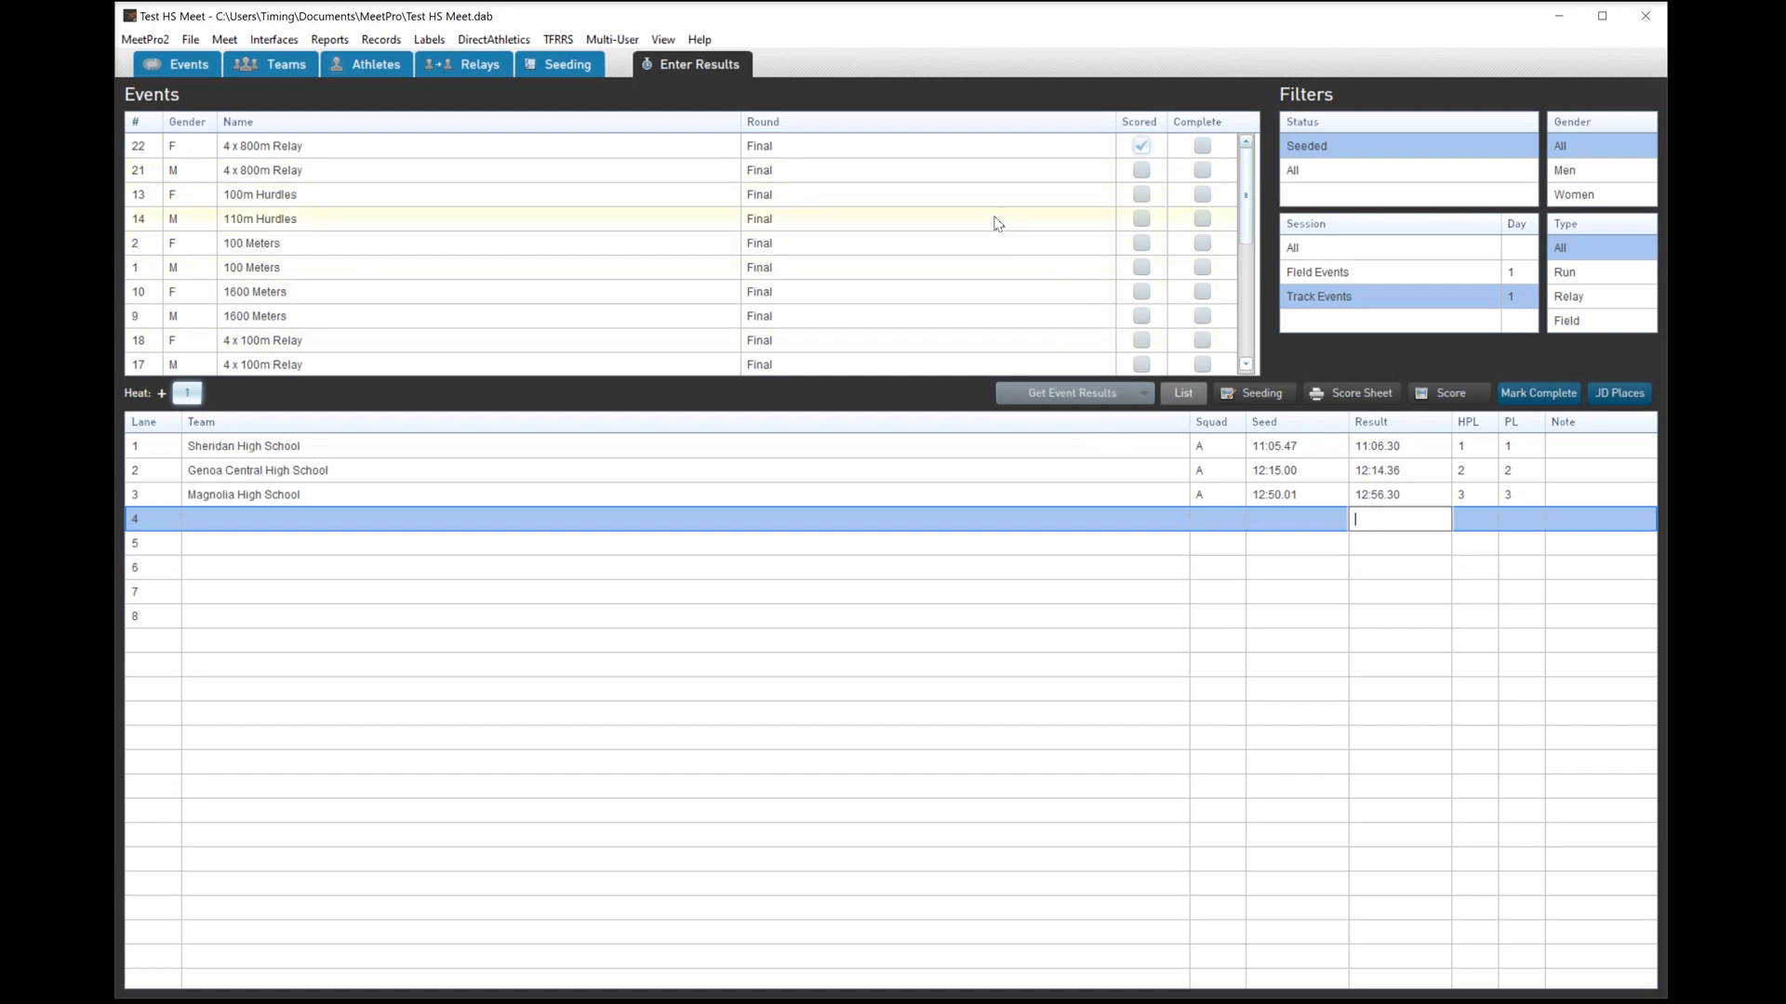
- Check the heats of the Girls and Boys 100 Meters finals
click(974, 247)
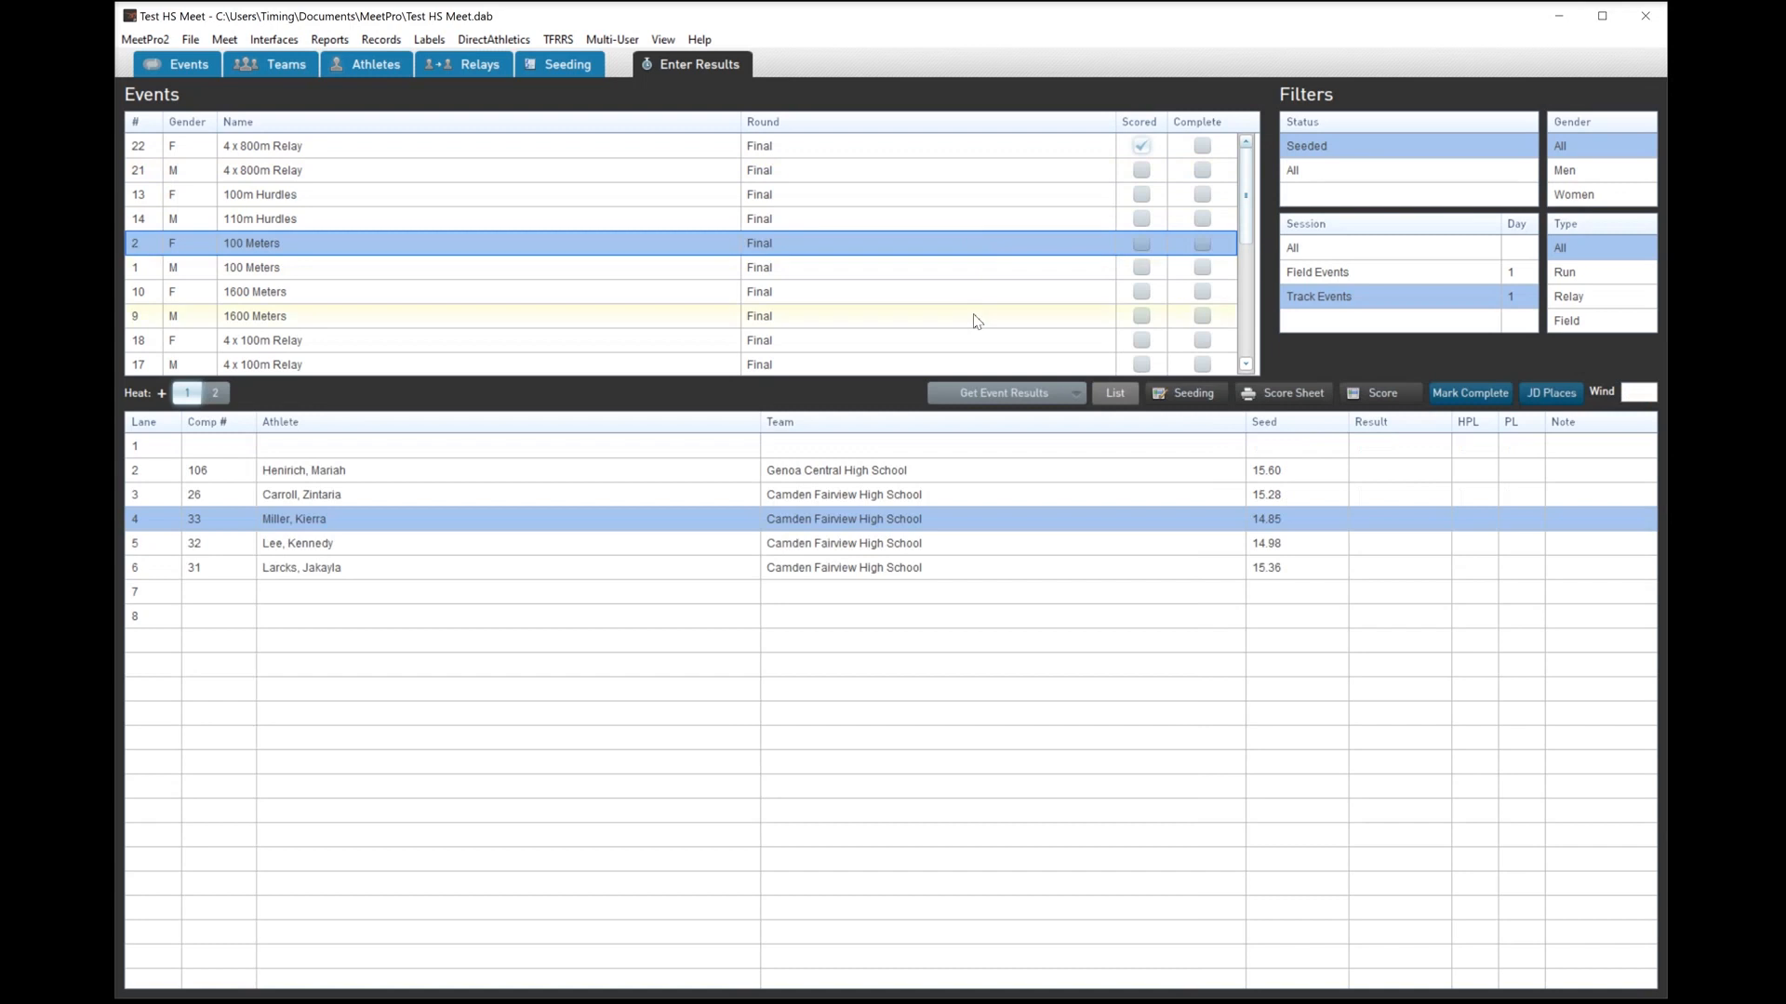
click(803, 269)
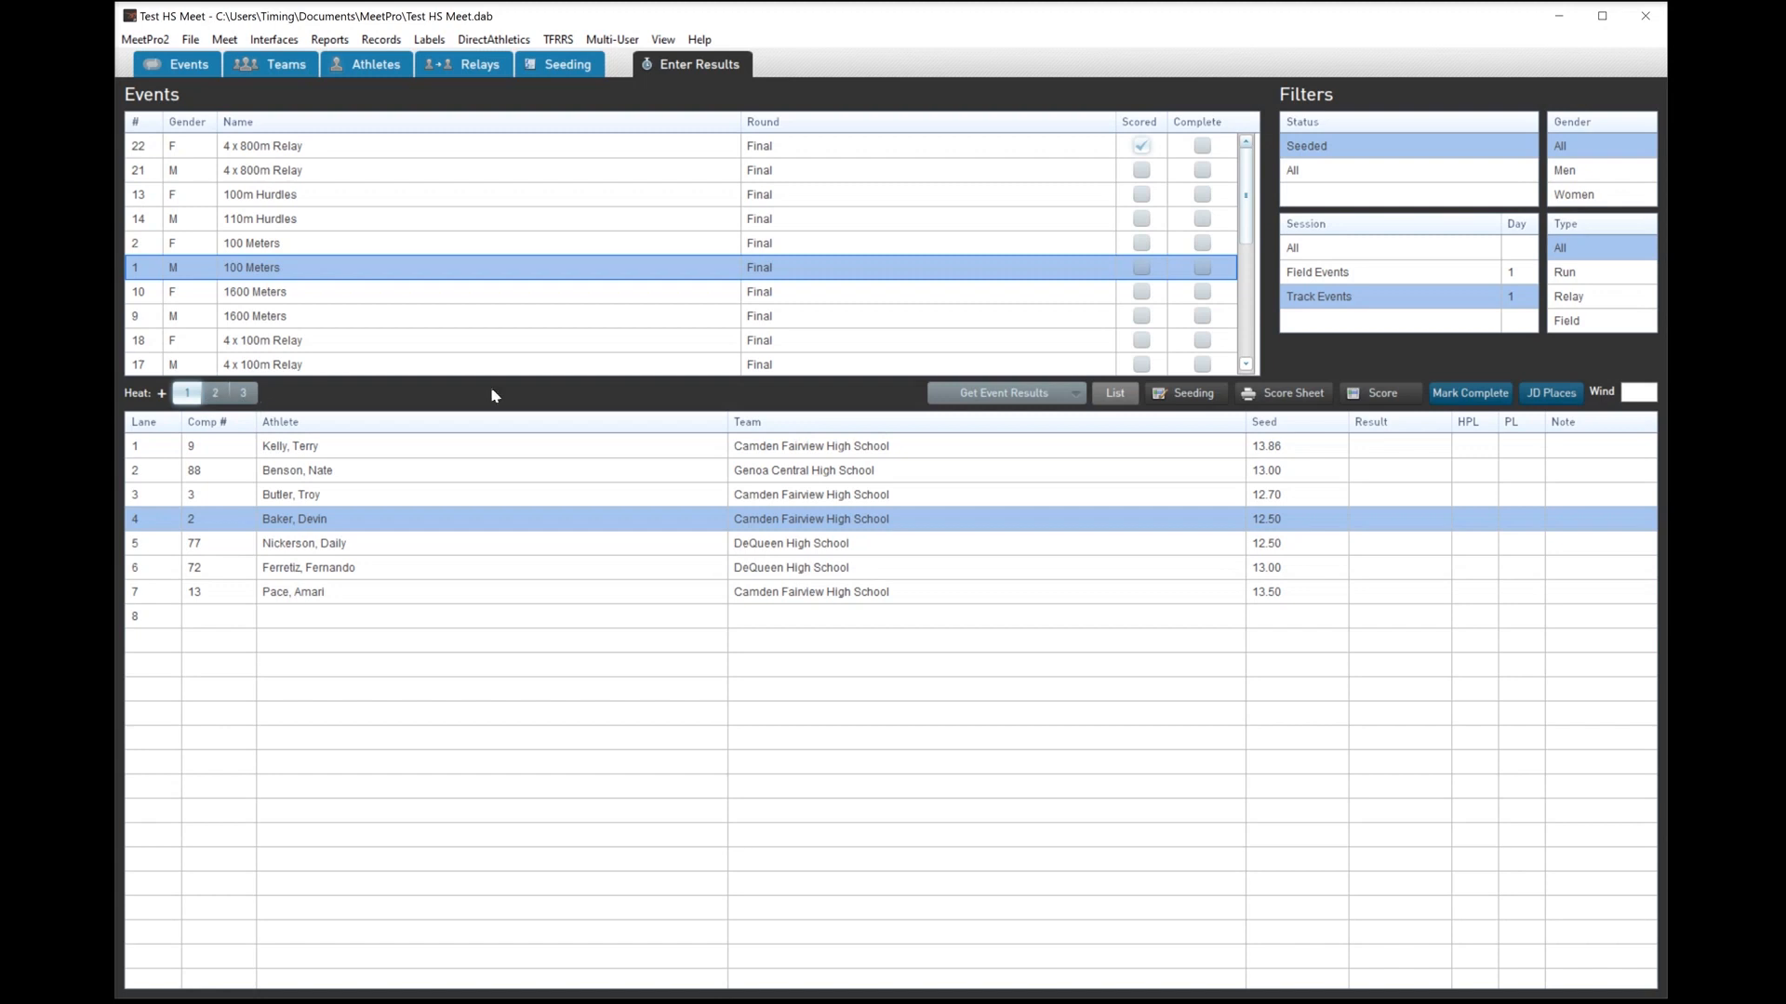
- Mark the Girls 4 x 800m Relay final as complete and re-score it
click(1078, 149)
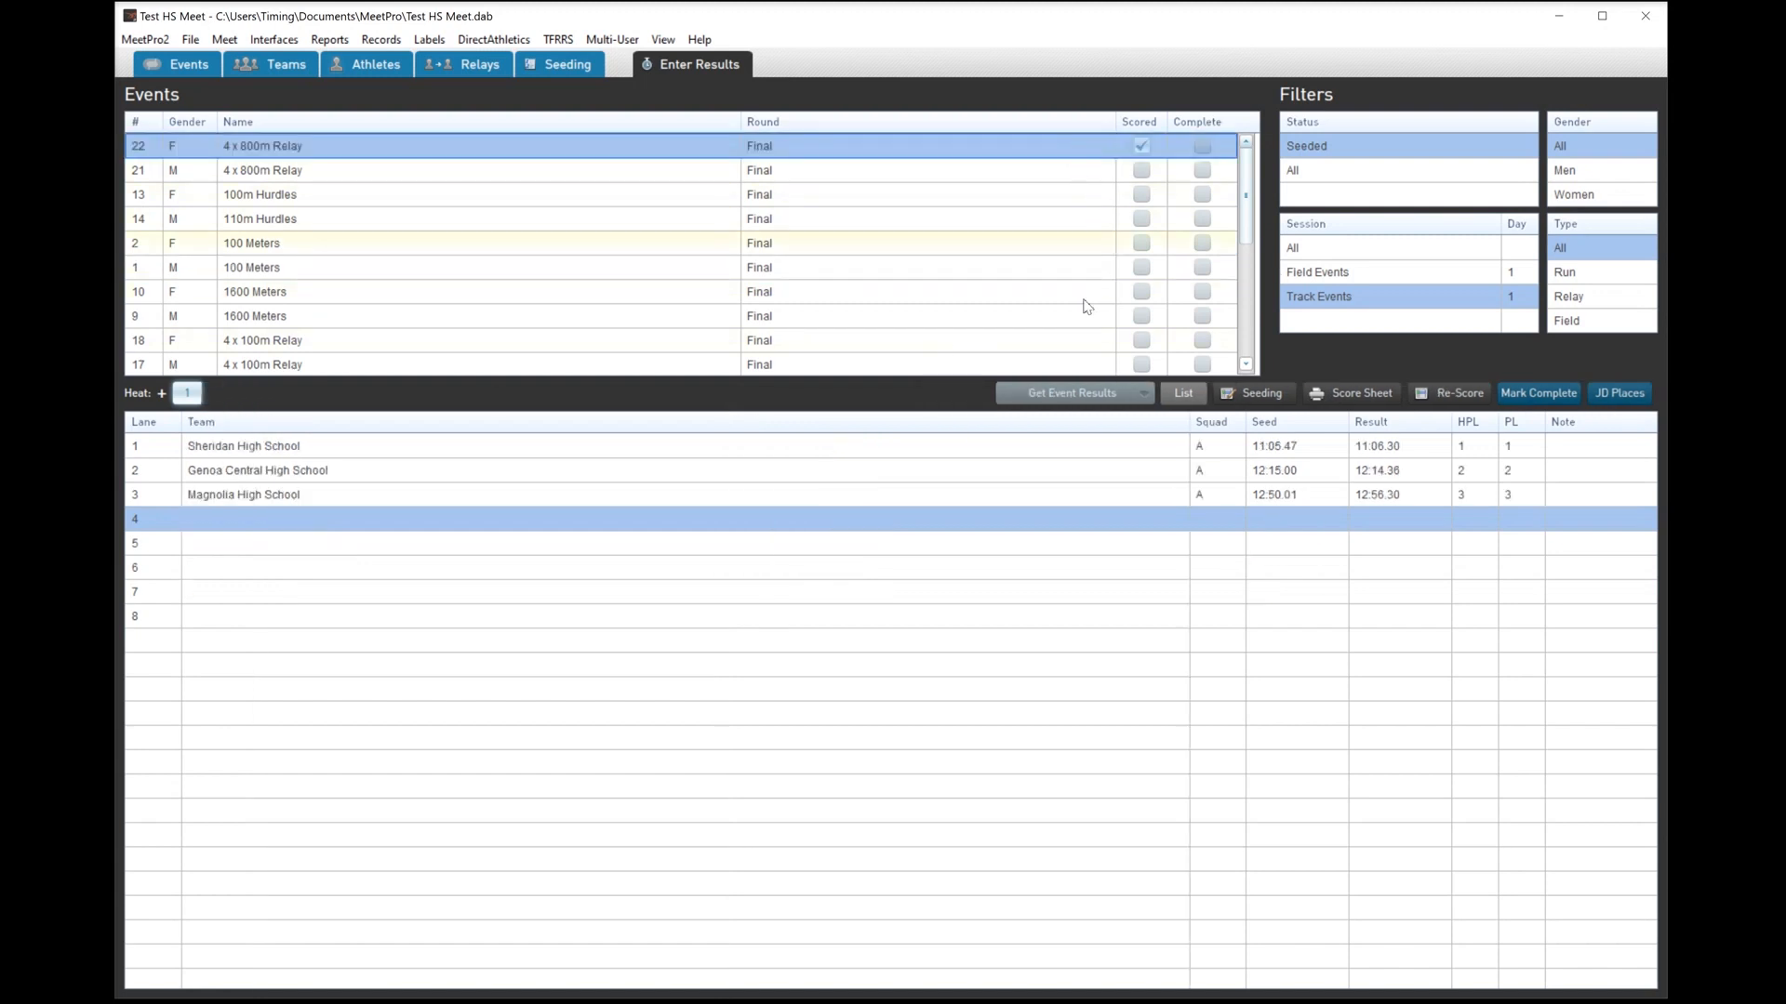
click(1528, 401)
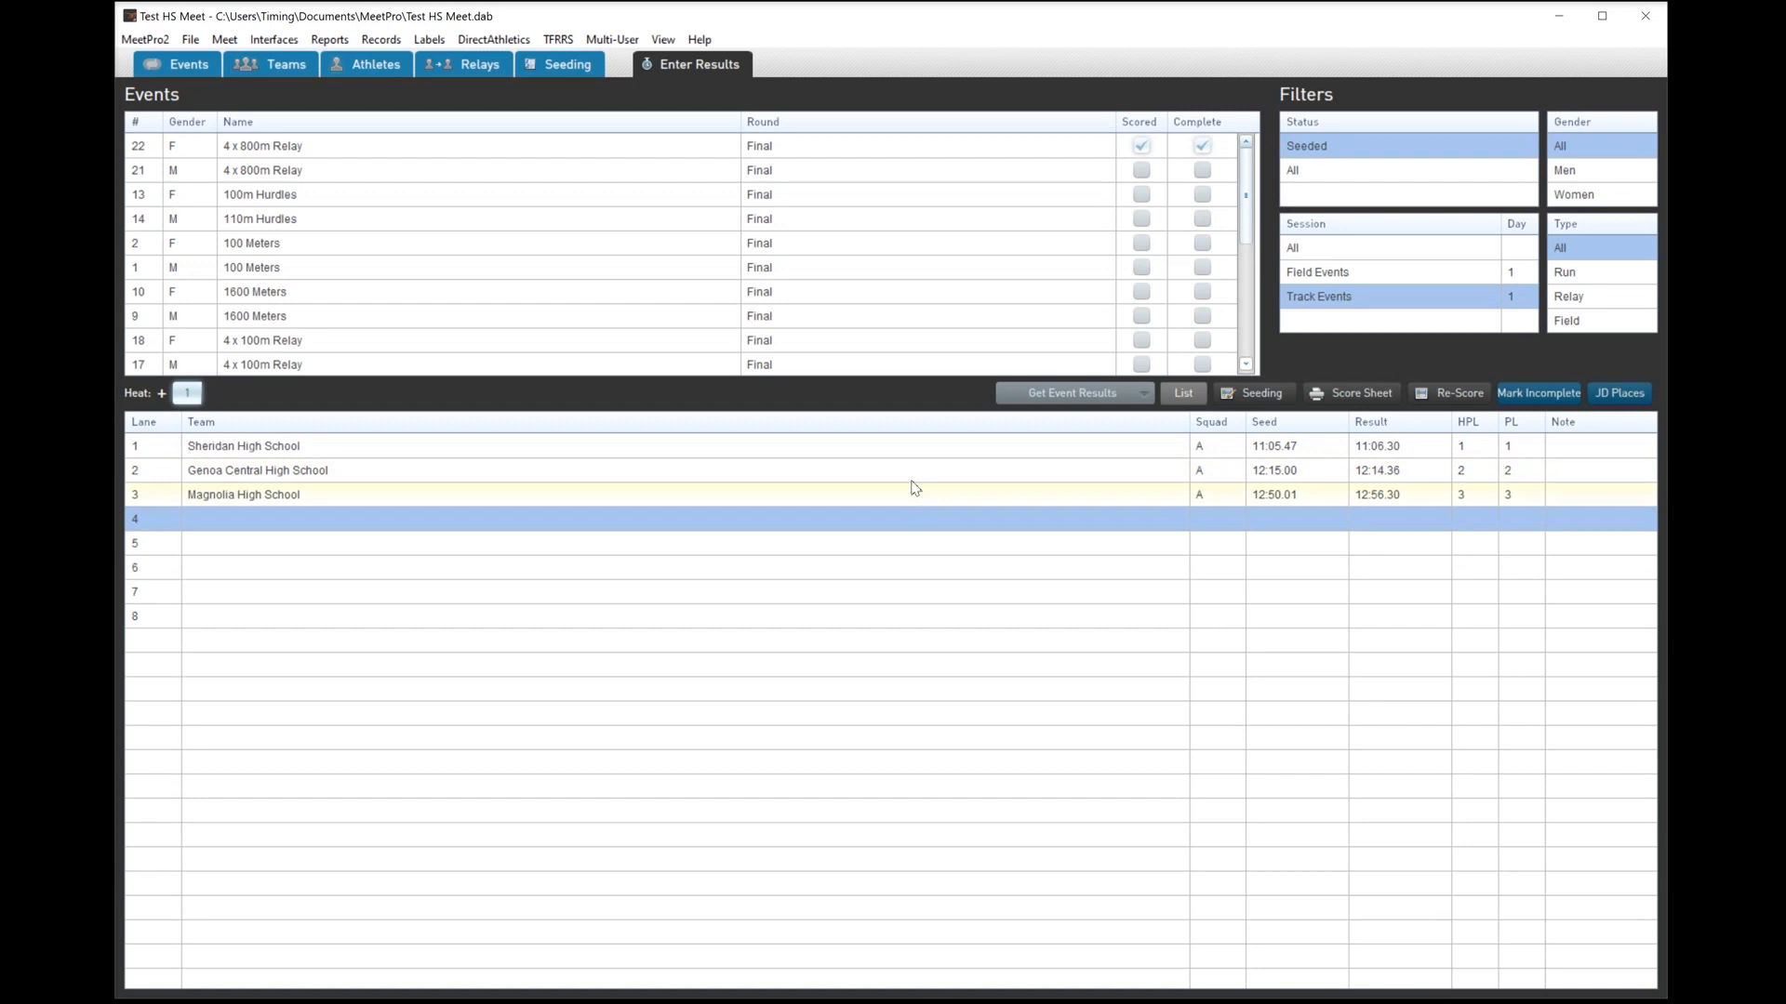
click(1443, 398)
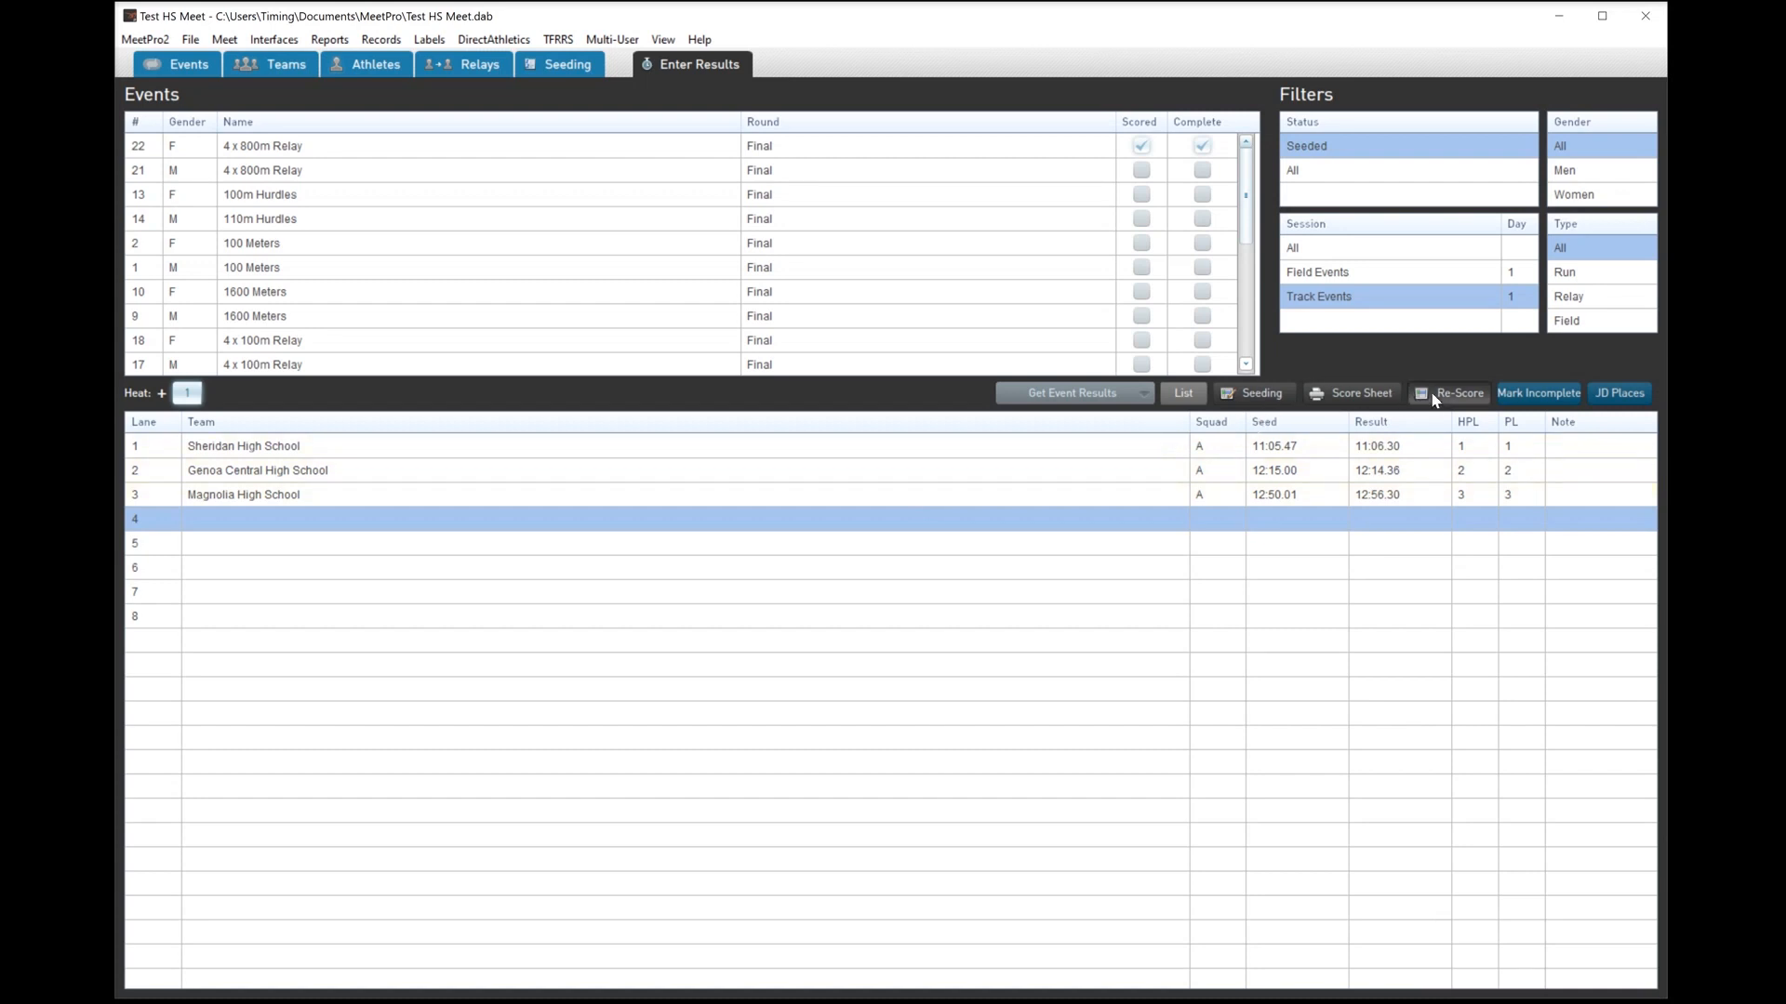
- Generate the results list for the Girls 4 x 800m Relay, review it, and close the PDF
click(1182, 397)
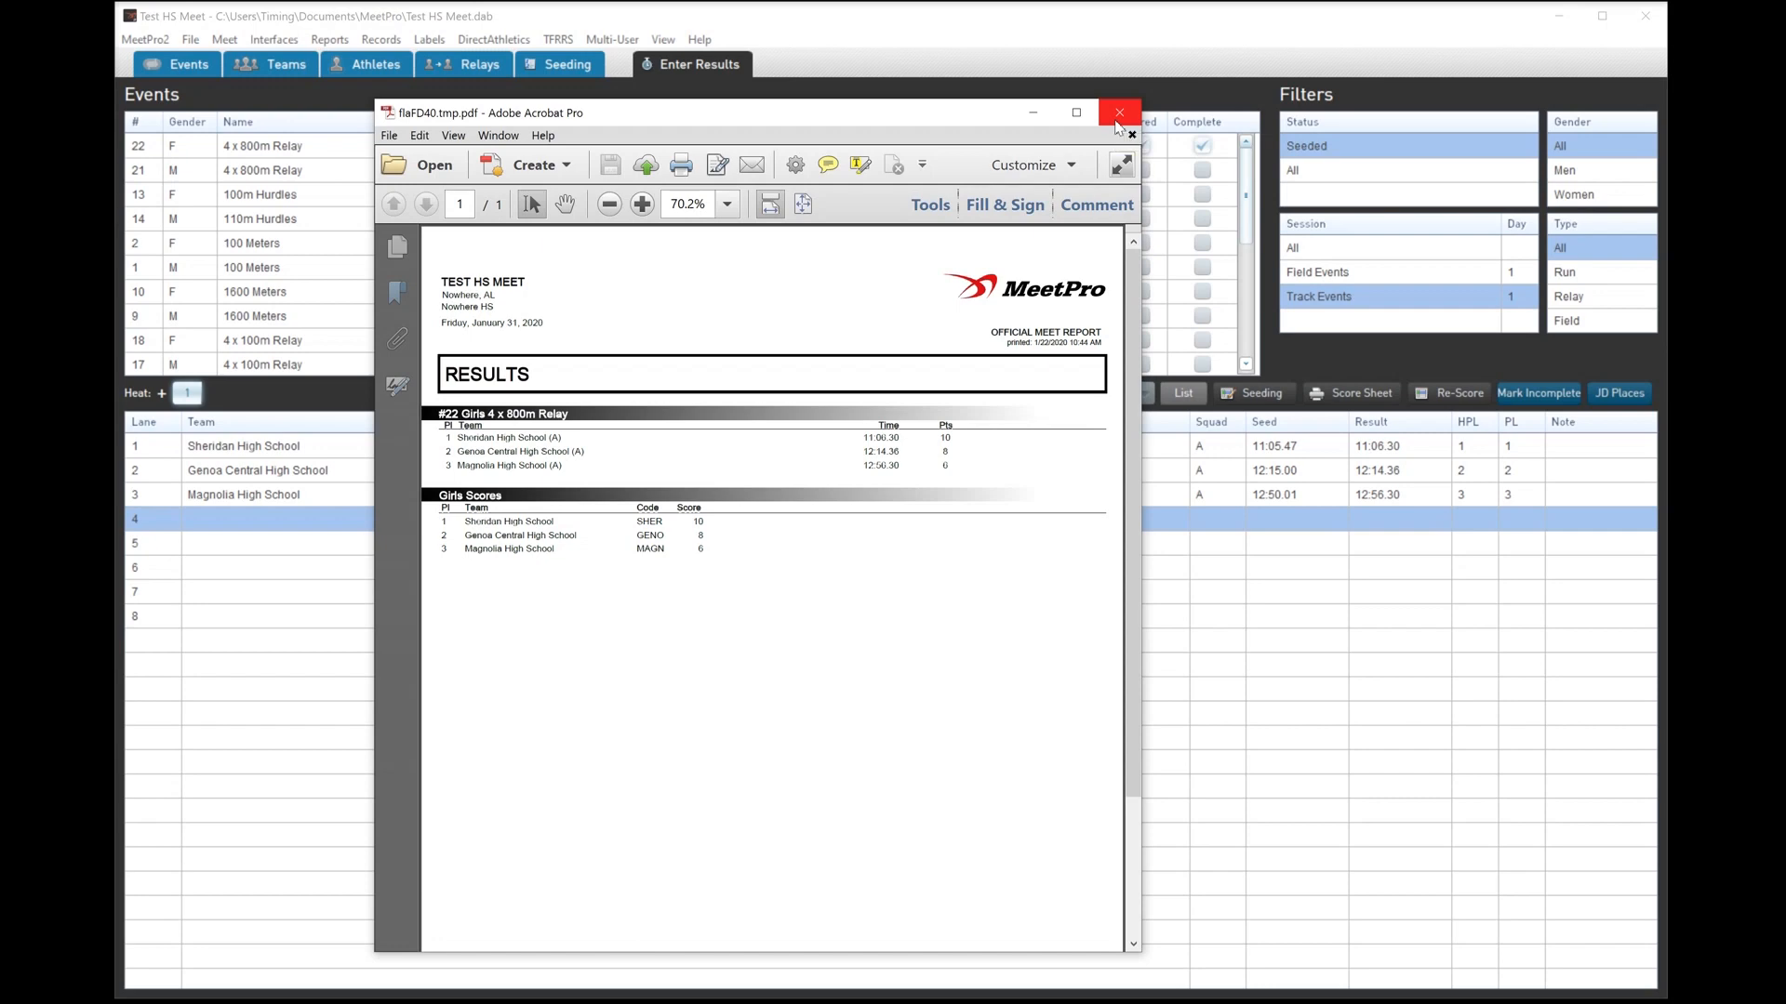
click(1117, 123)
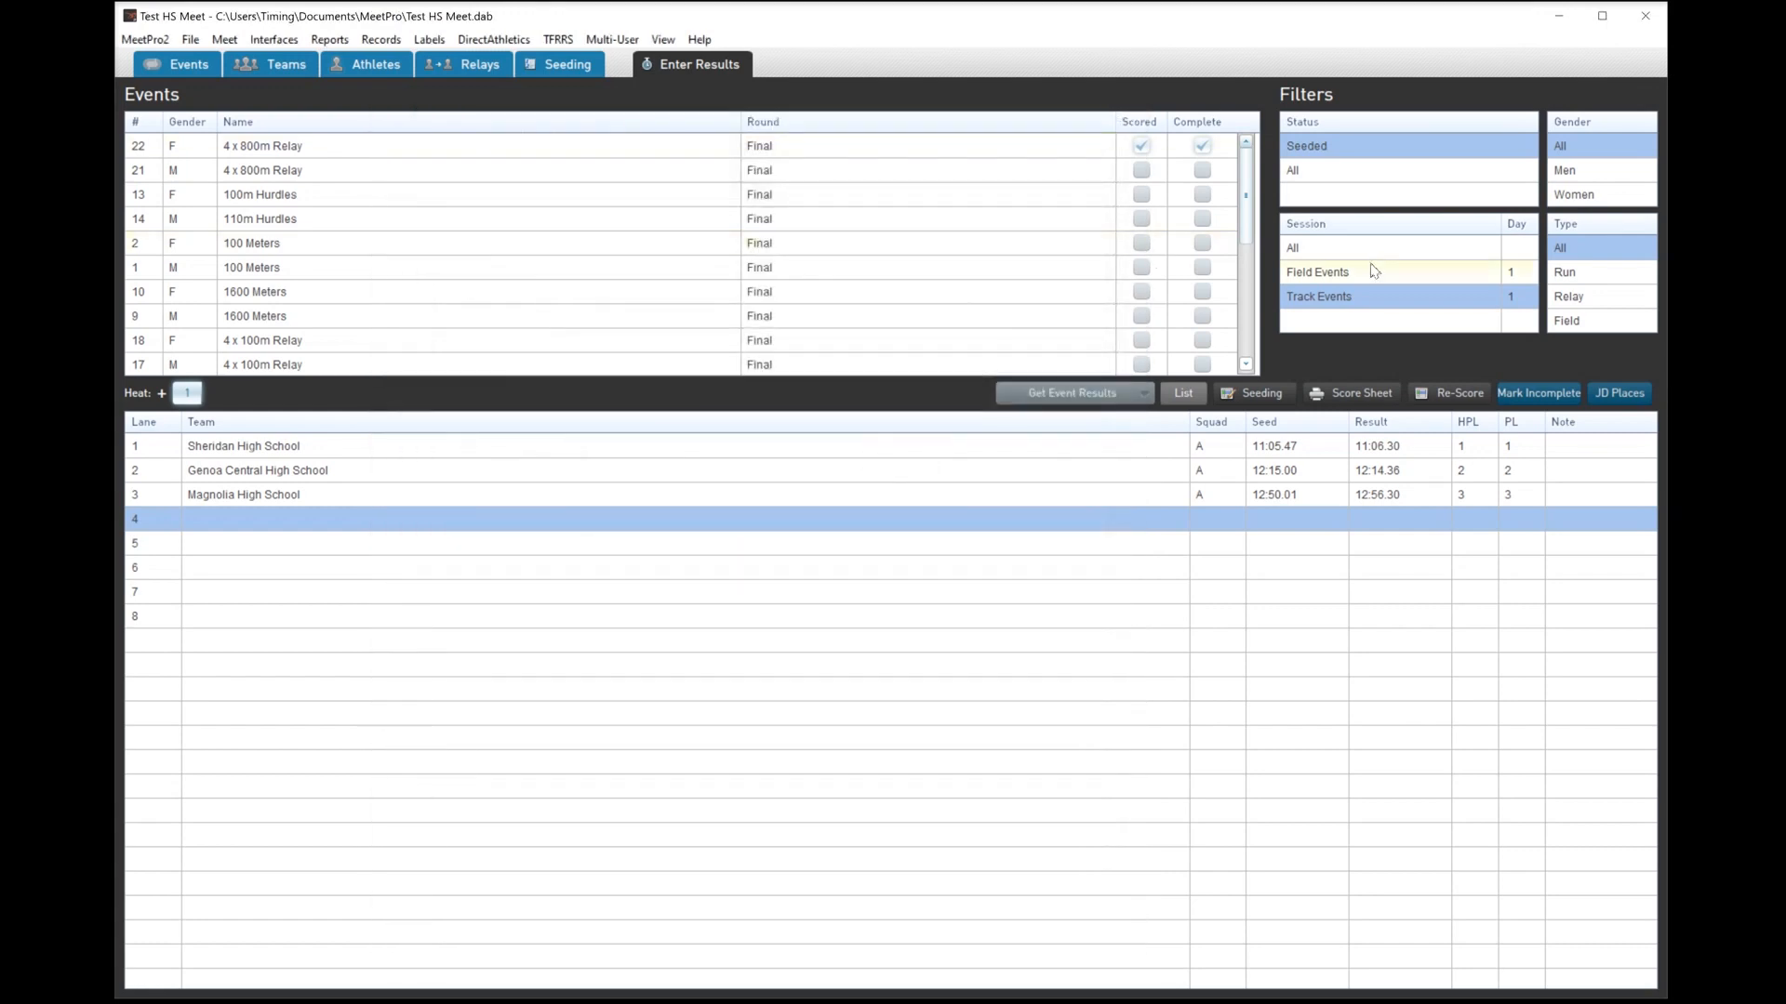
- Show the Field Events session and check the entries of the Girls Shot Put and Boys Triple Jump
click(1375, 271)
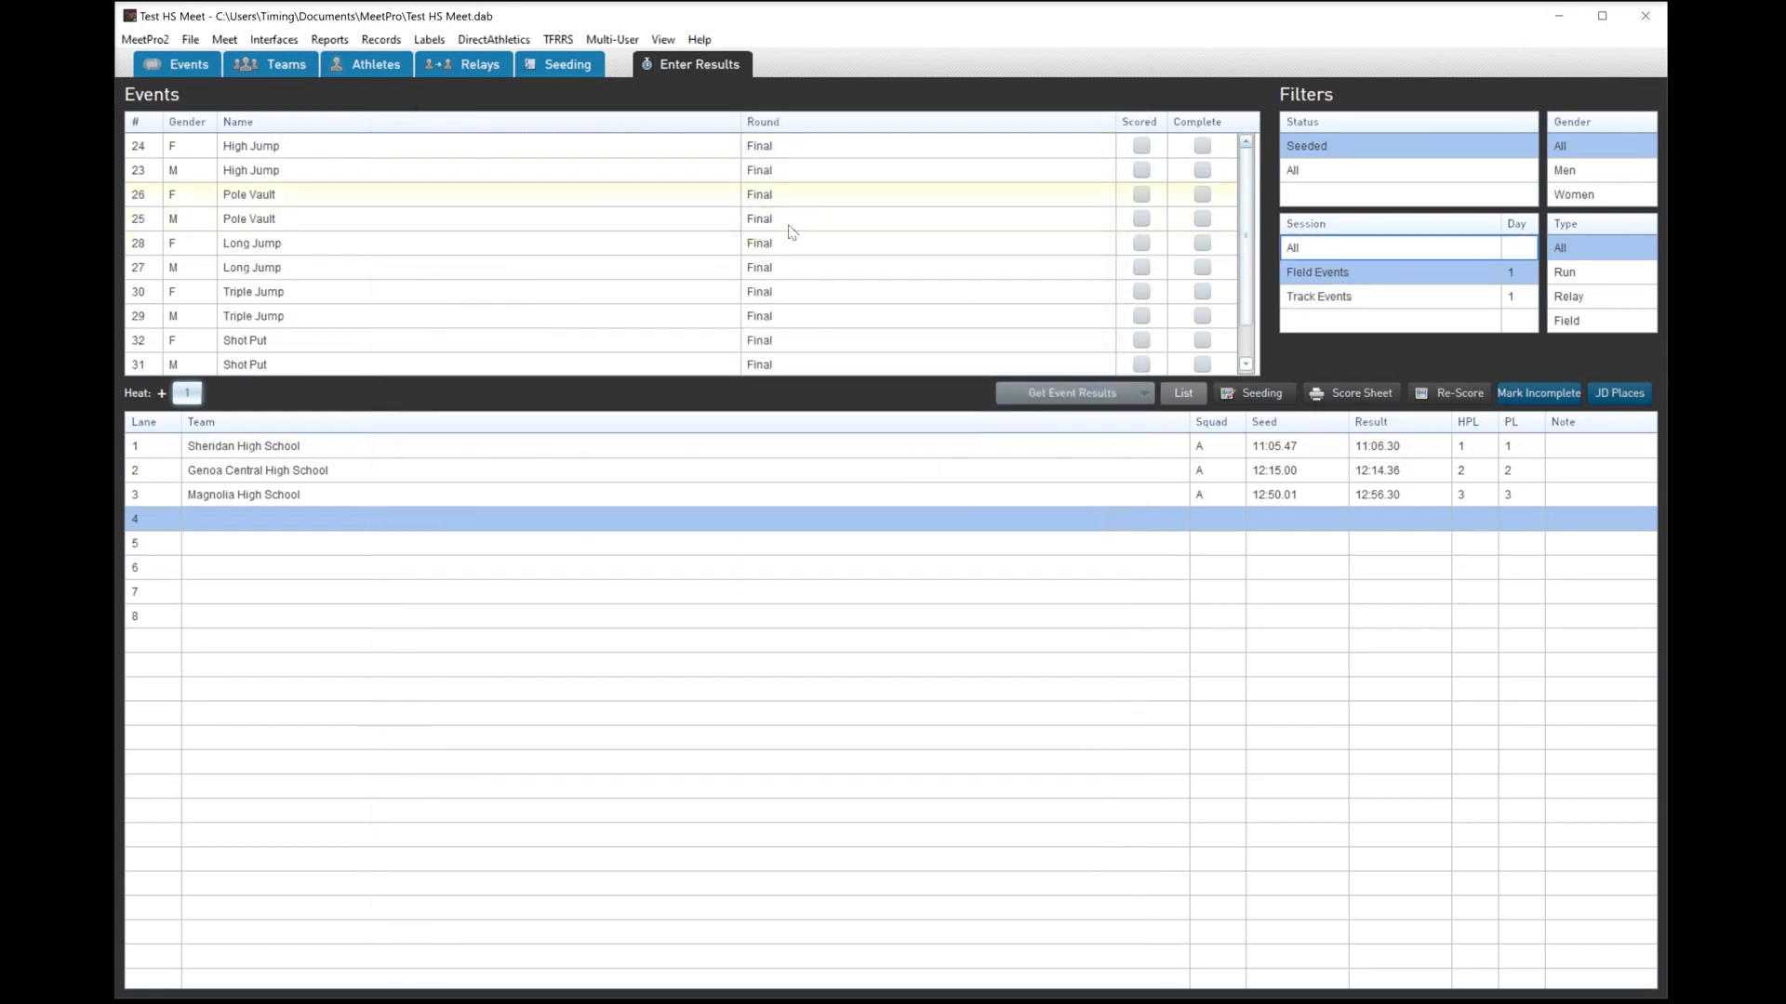
click(726, 339)
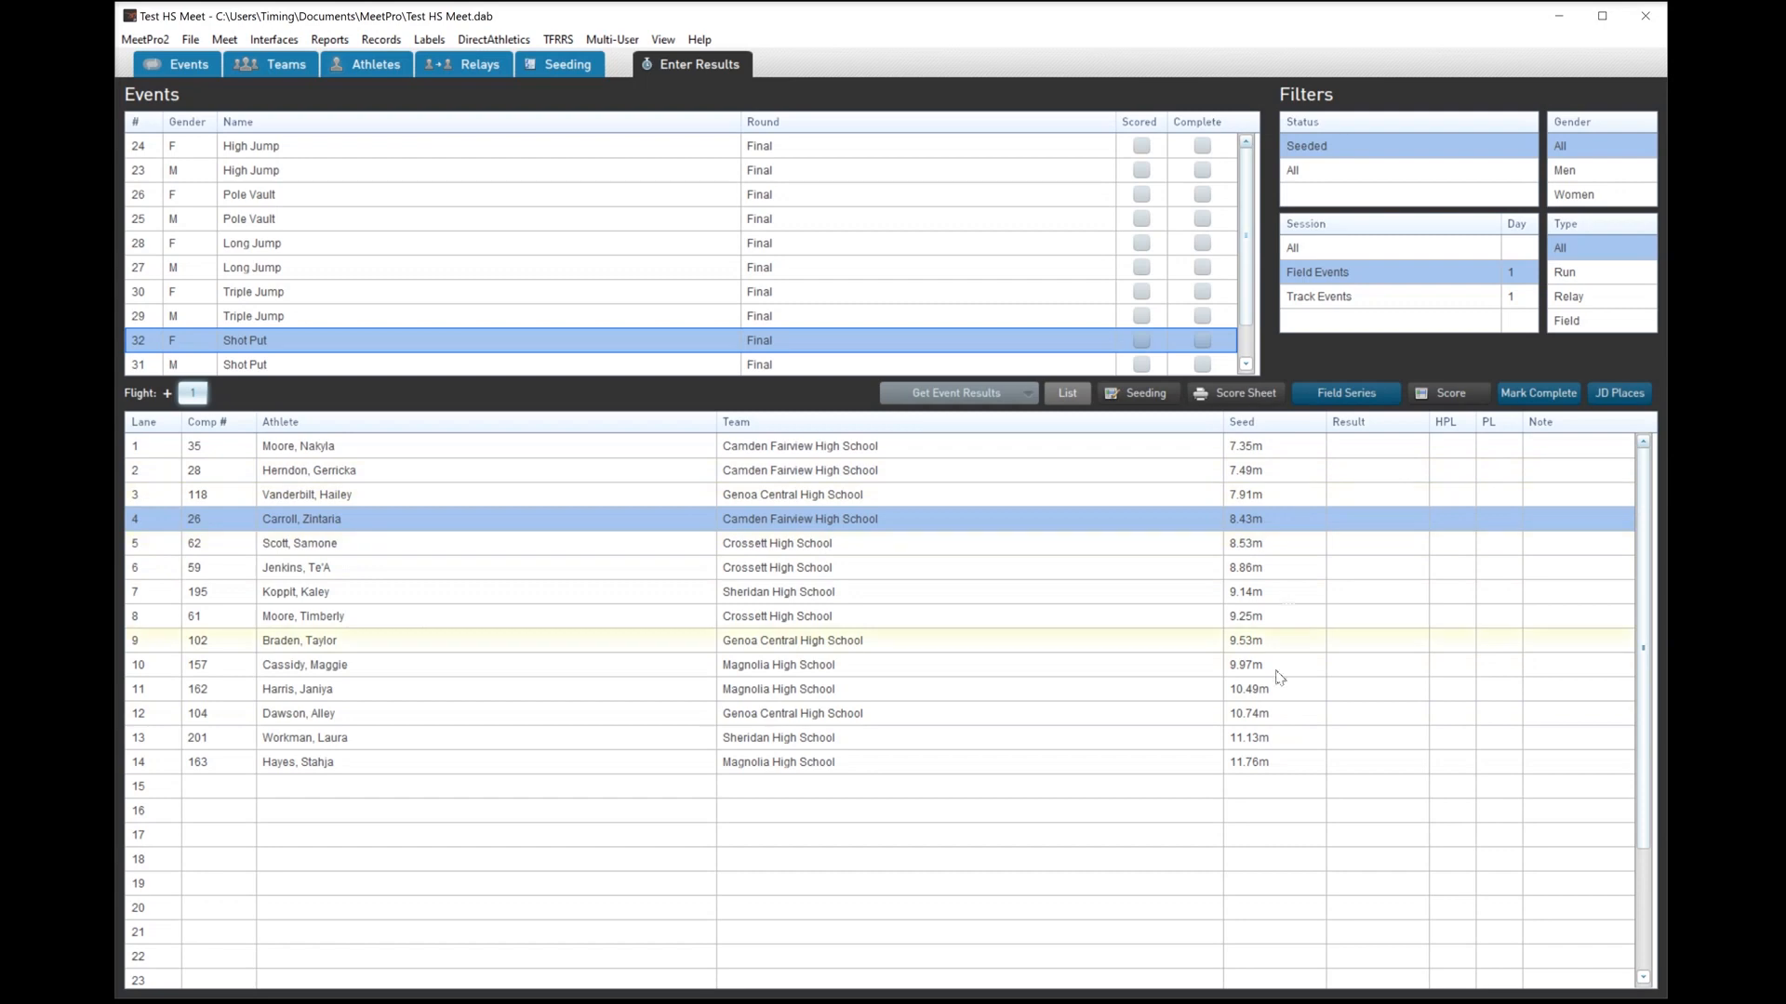
click(978, 315)
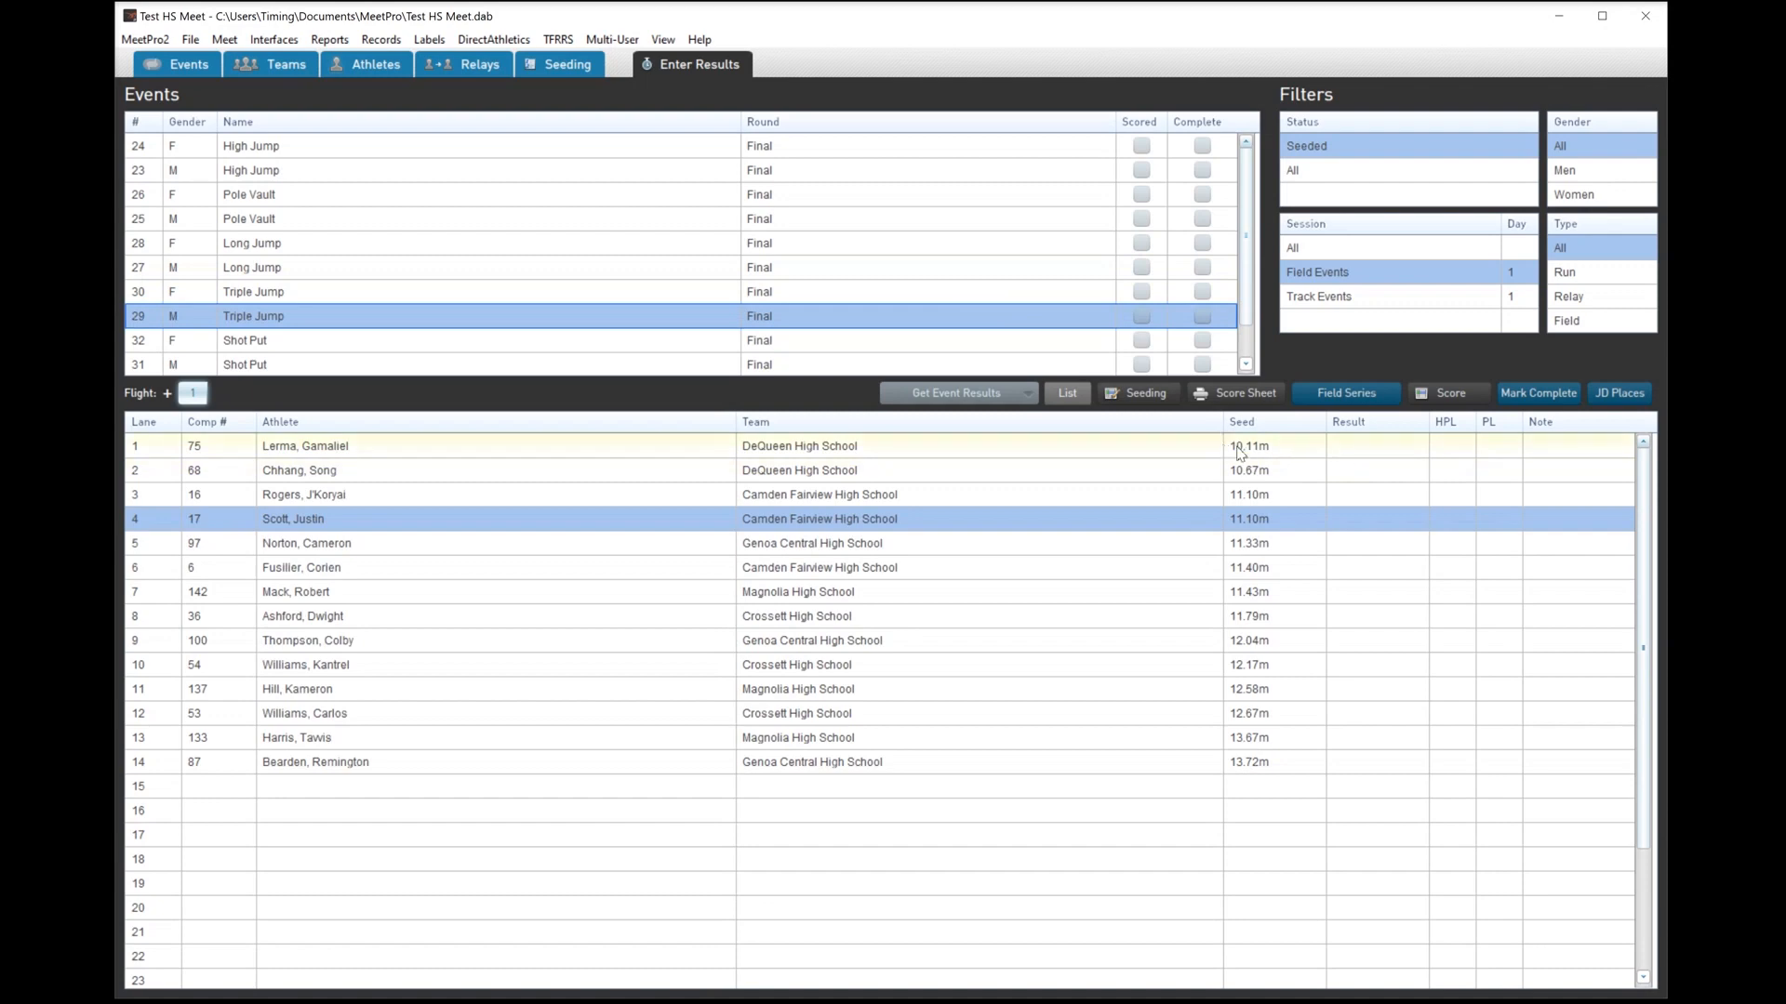
- Record a first attempt of 15' 5" with +1.3 wind for the first Girls Long Jump athlete in the field series, and save it
click(978, 252)
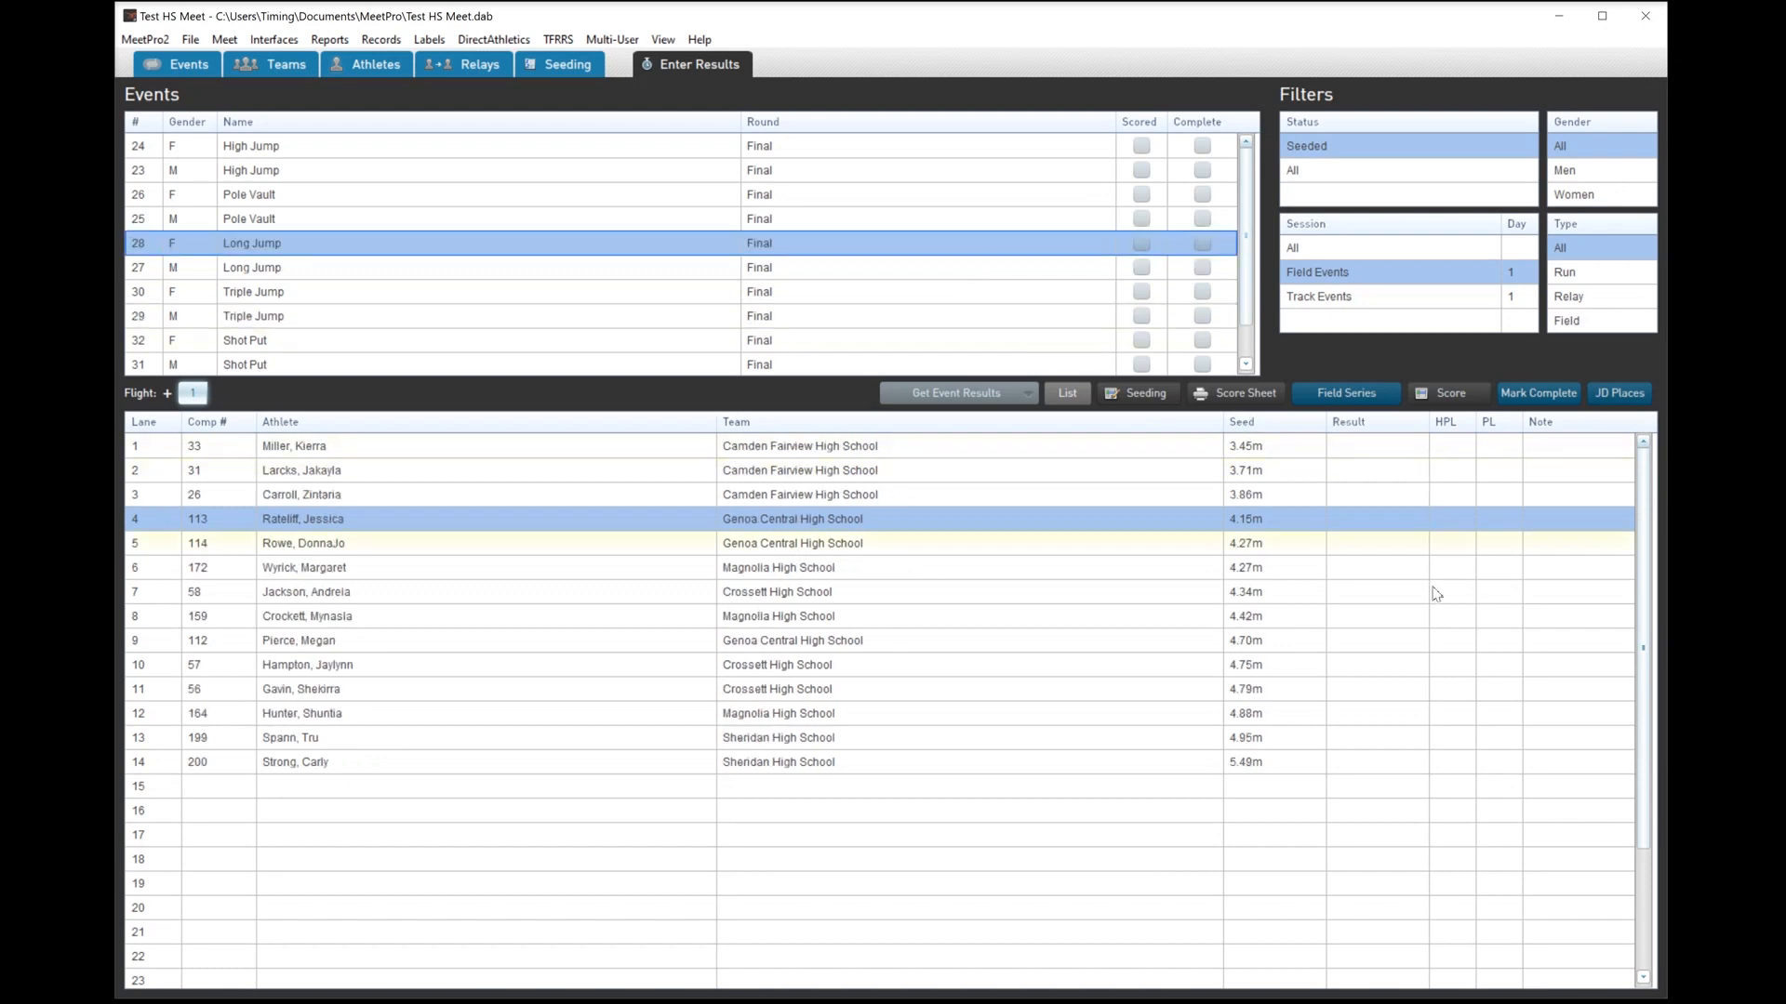
click(1364, 394)
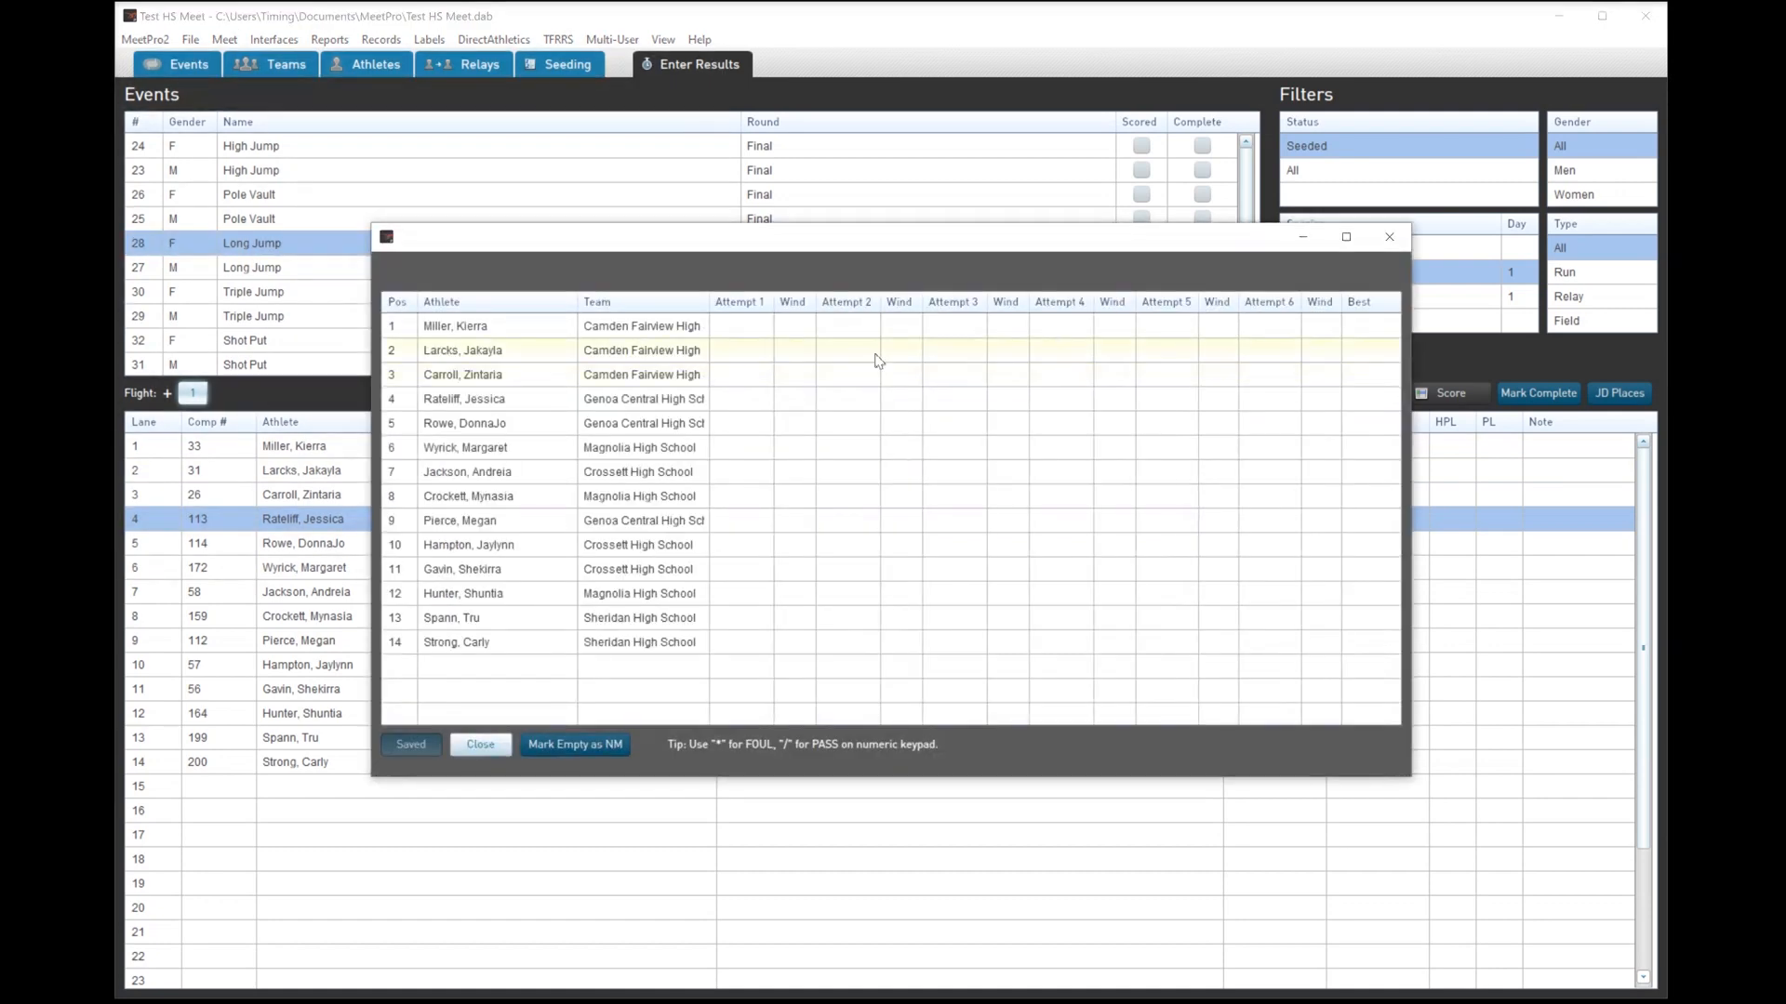
click(739, 329)
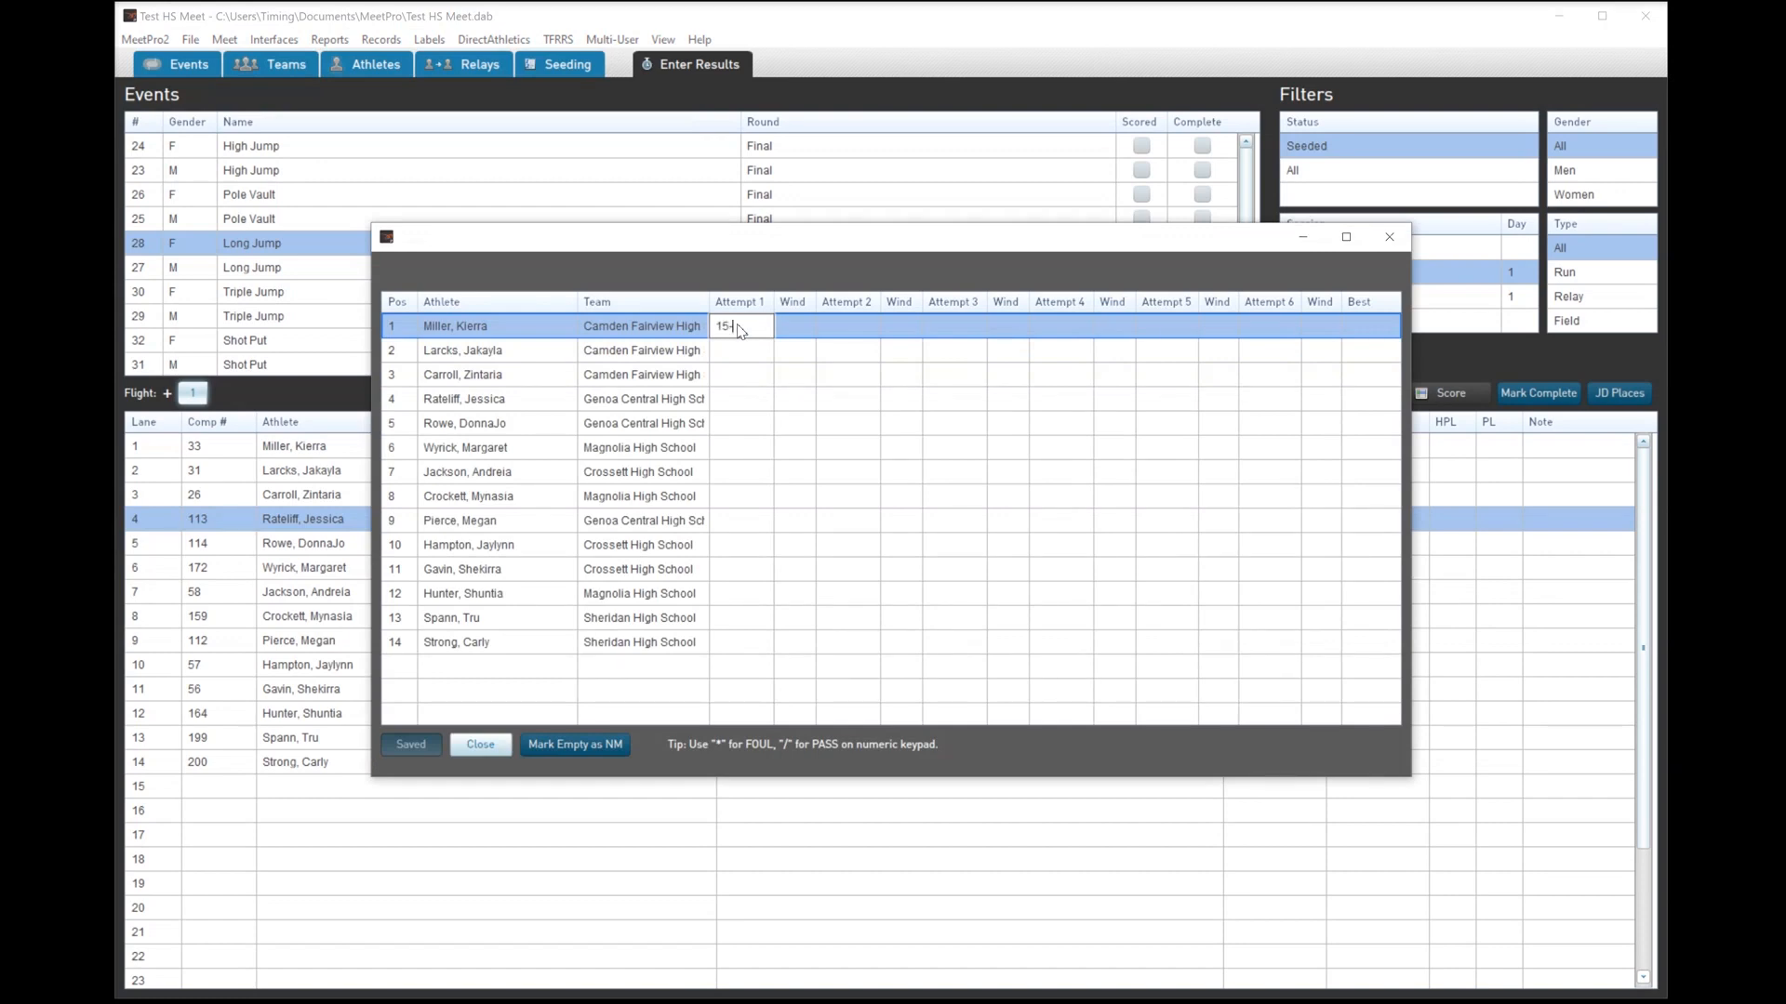
key(Tab)
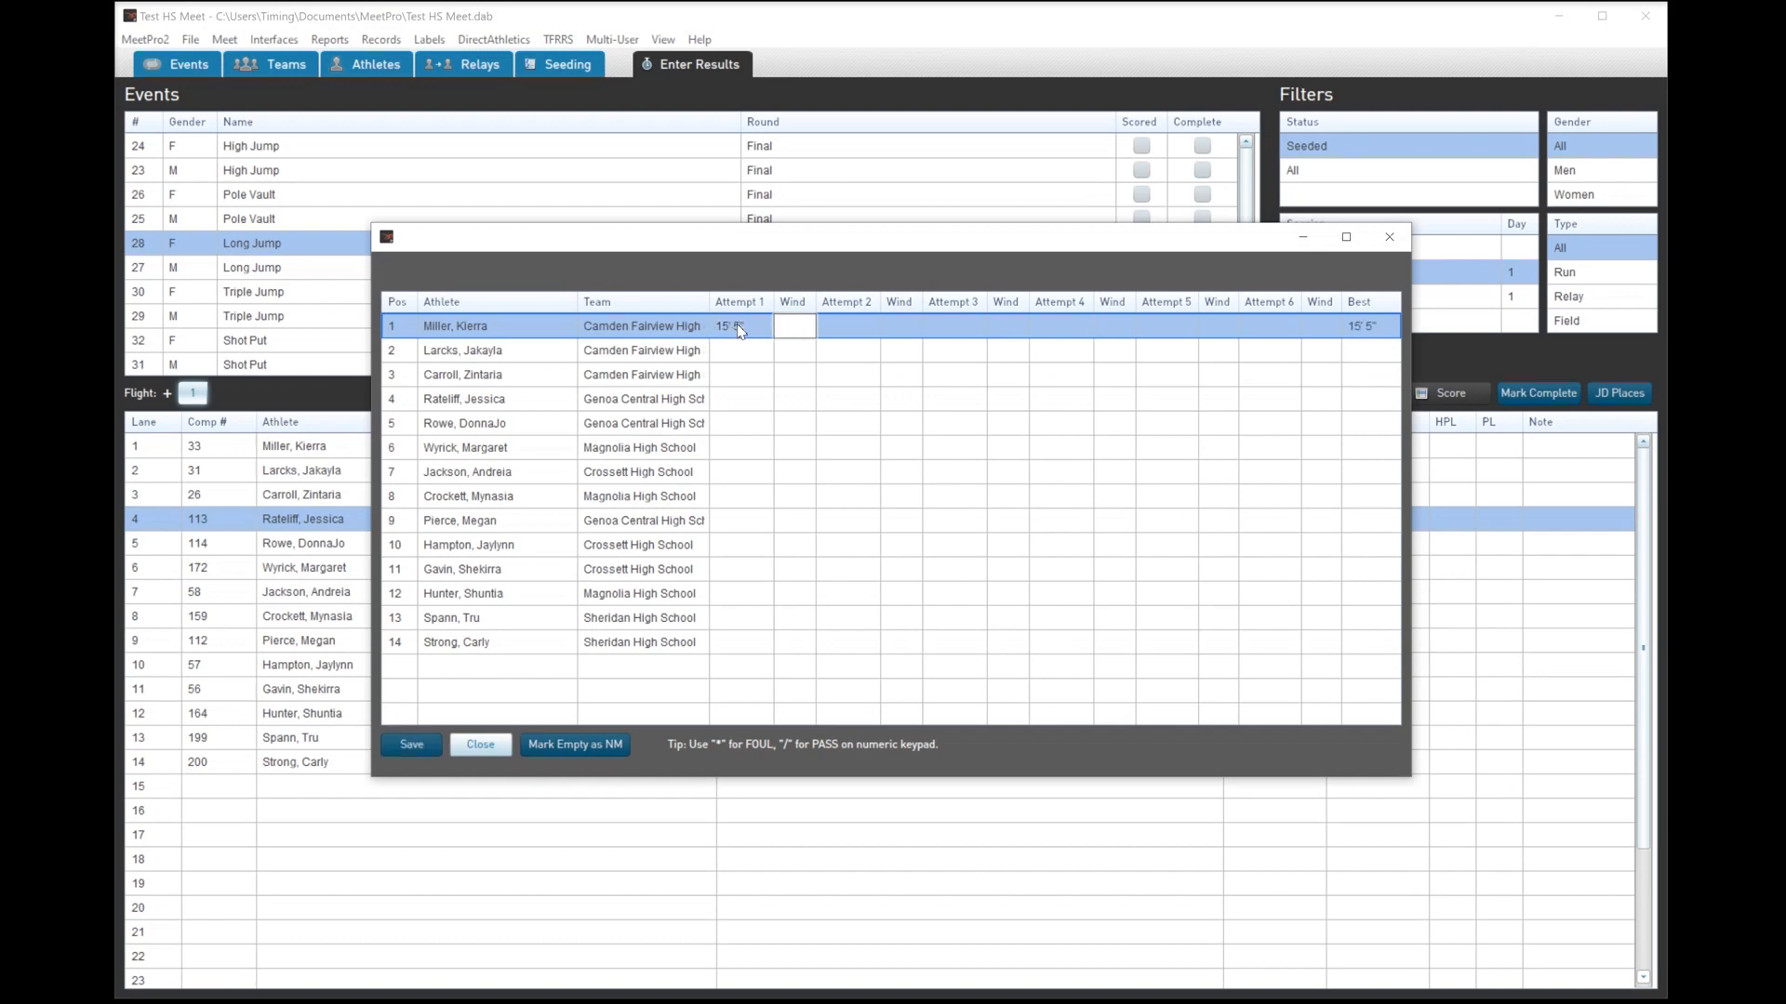
key(Tab)
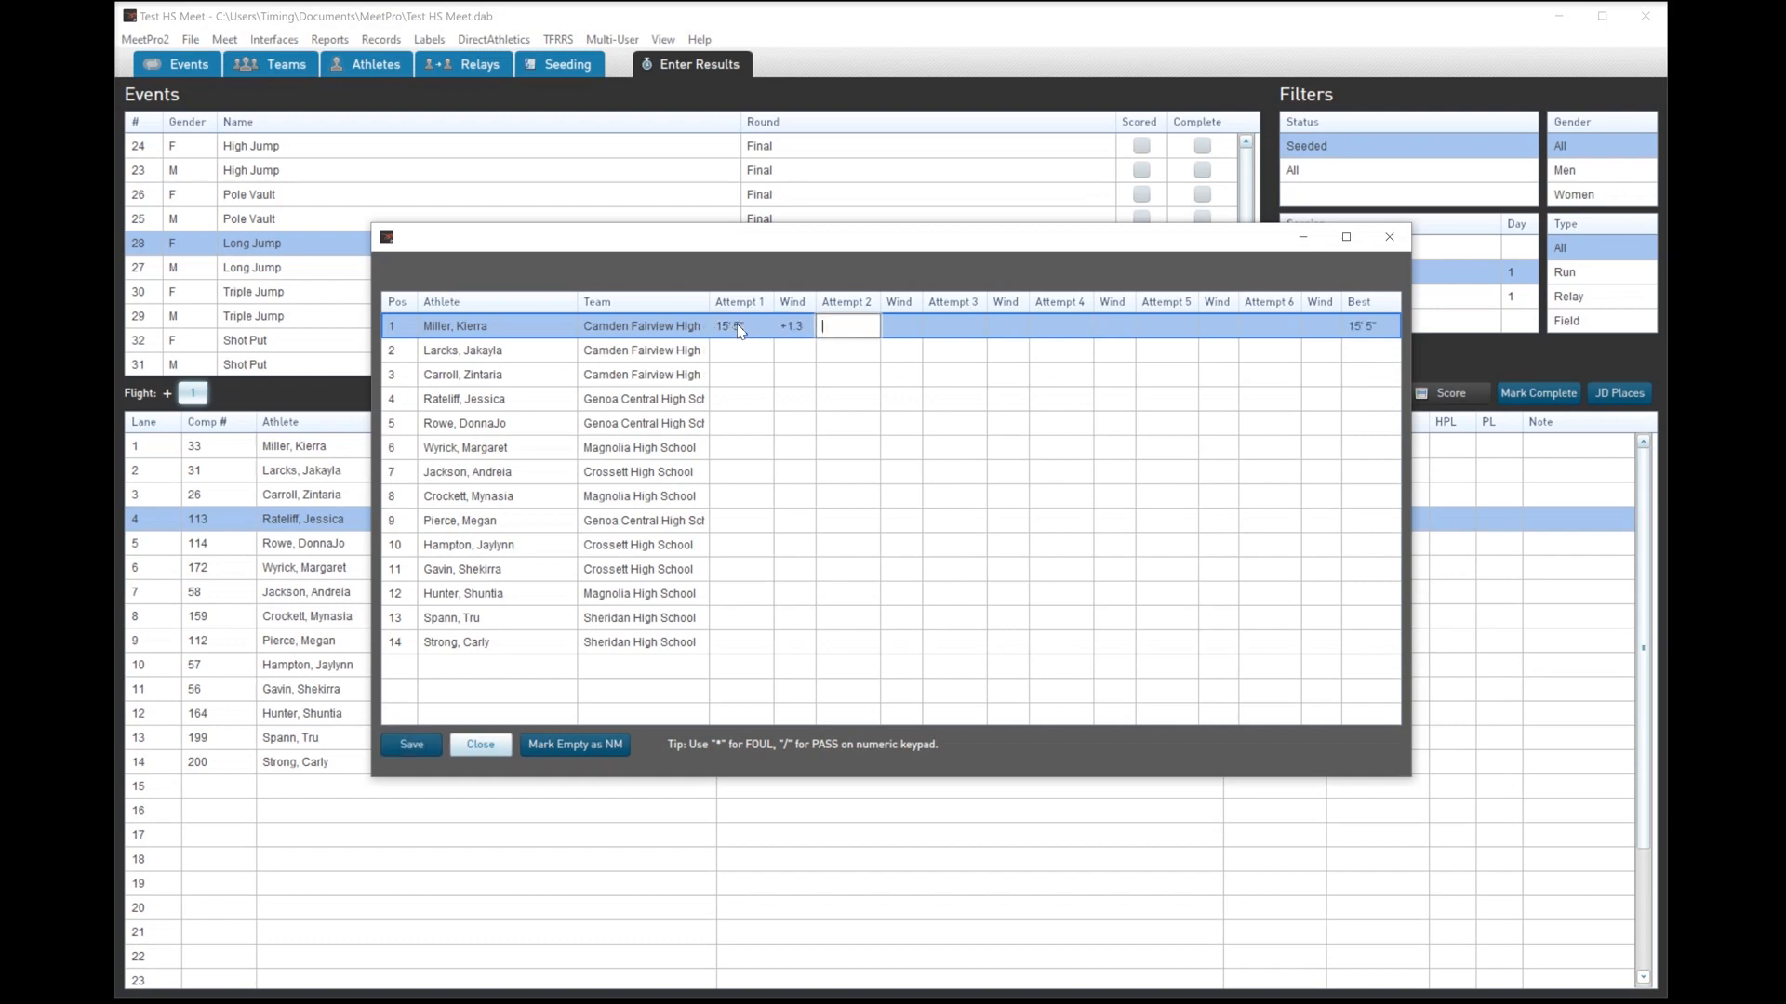
click(416, 749)
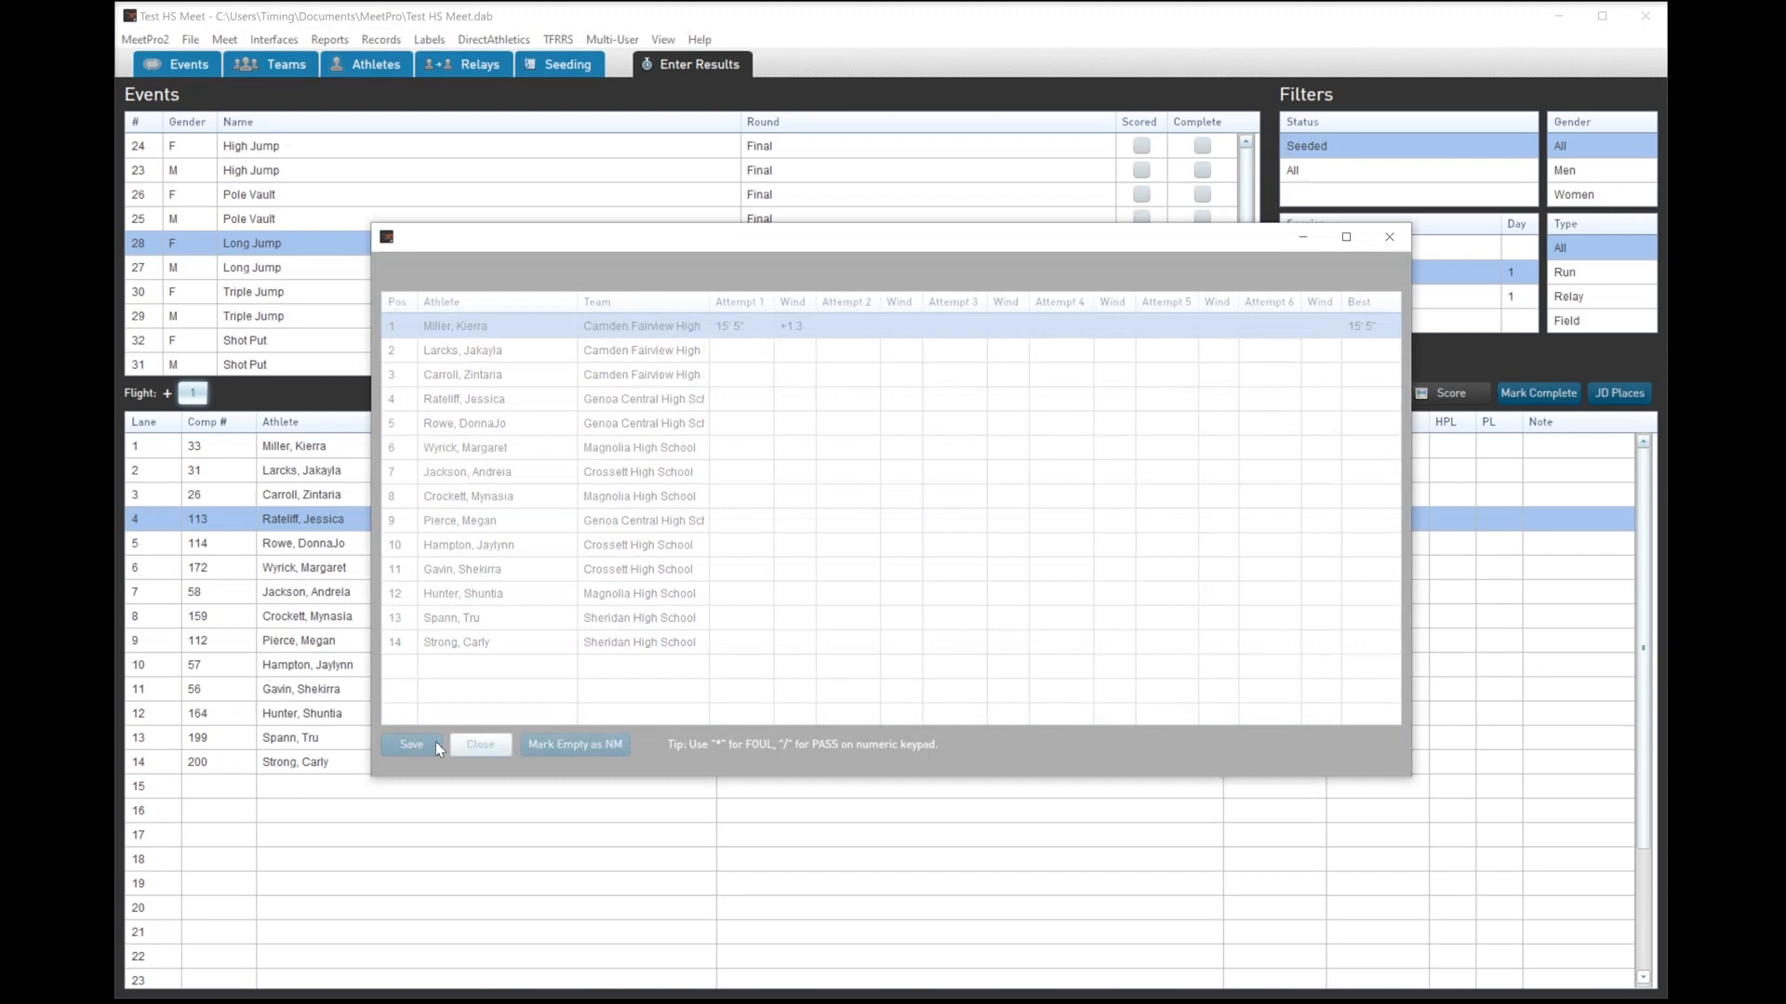
click(480, 744)
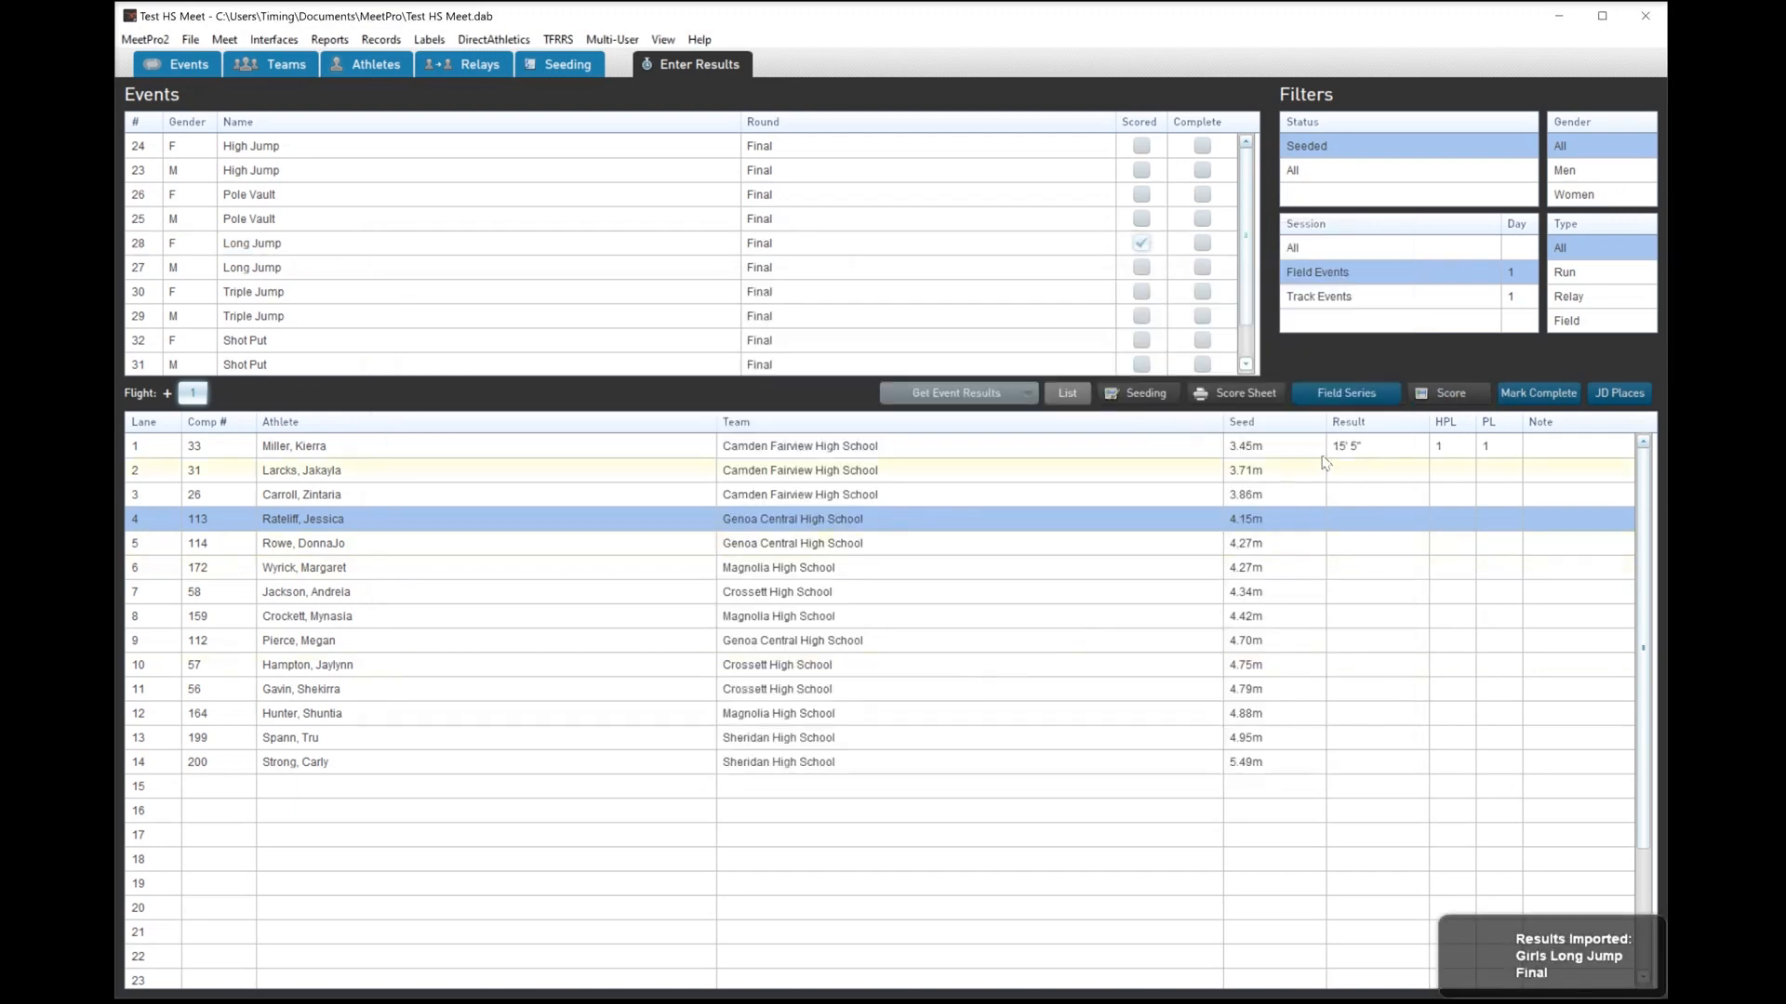
- Generate the Girls Long Jump results list, check the wind reading beside the mark, and close the PDF
click(1068, 395)
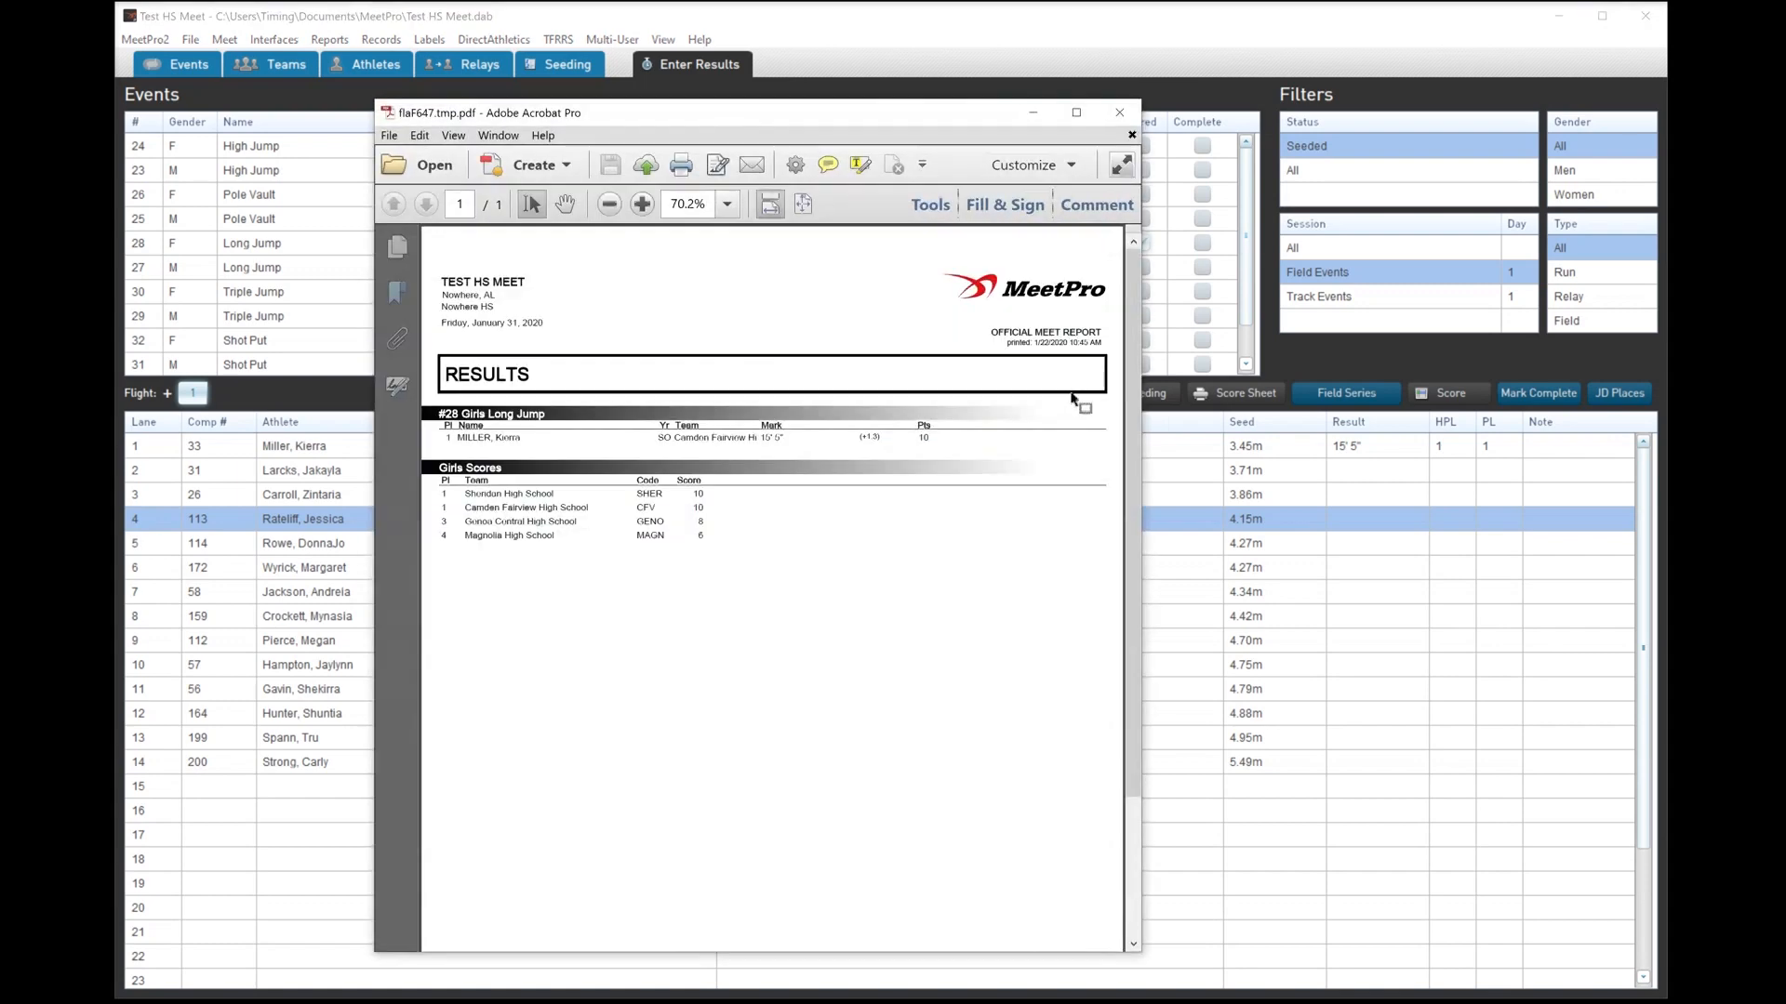
drag(857, 437, 887, 439)
click(1119, 111)
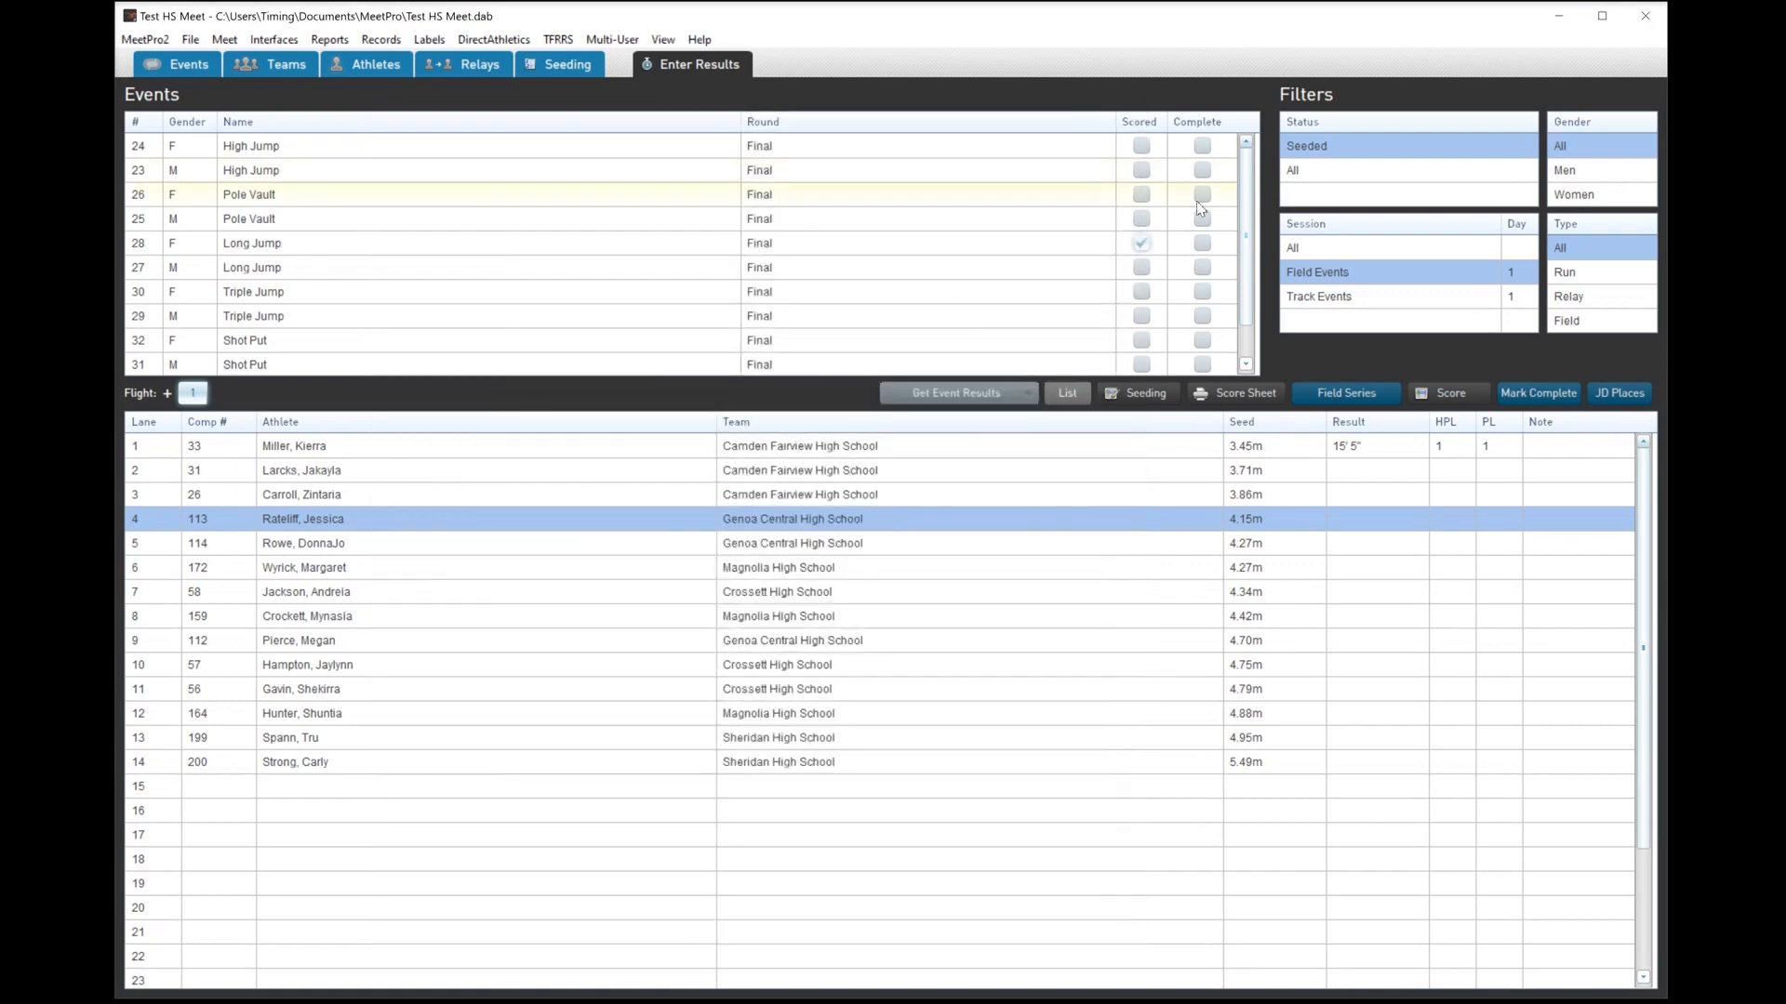
- Show the Track Events session and open the wind reading entry for heat 1 of the Boys 110m Hurdles
click(1376, 296)
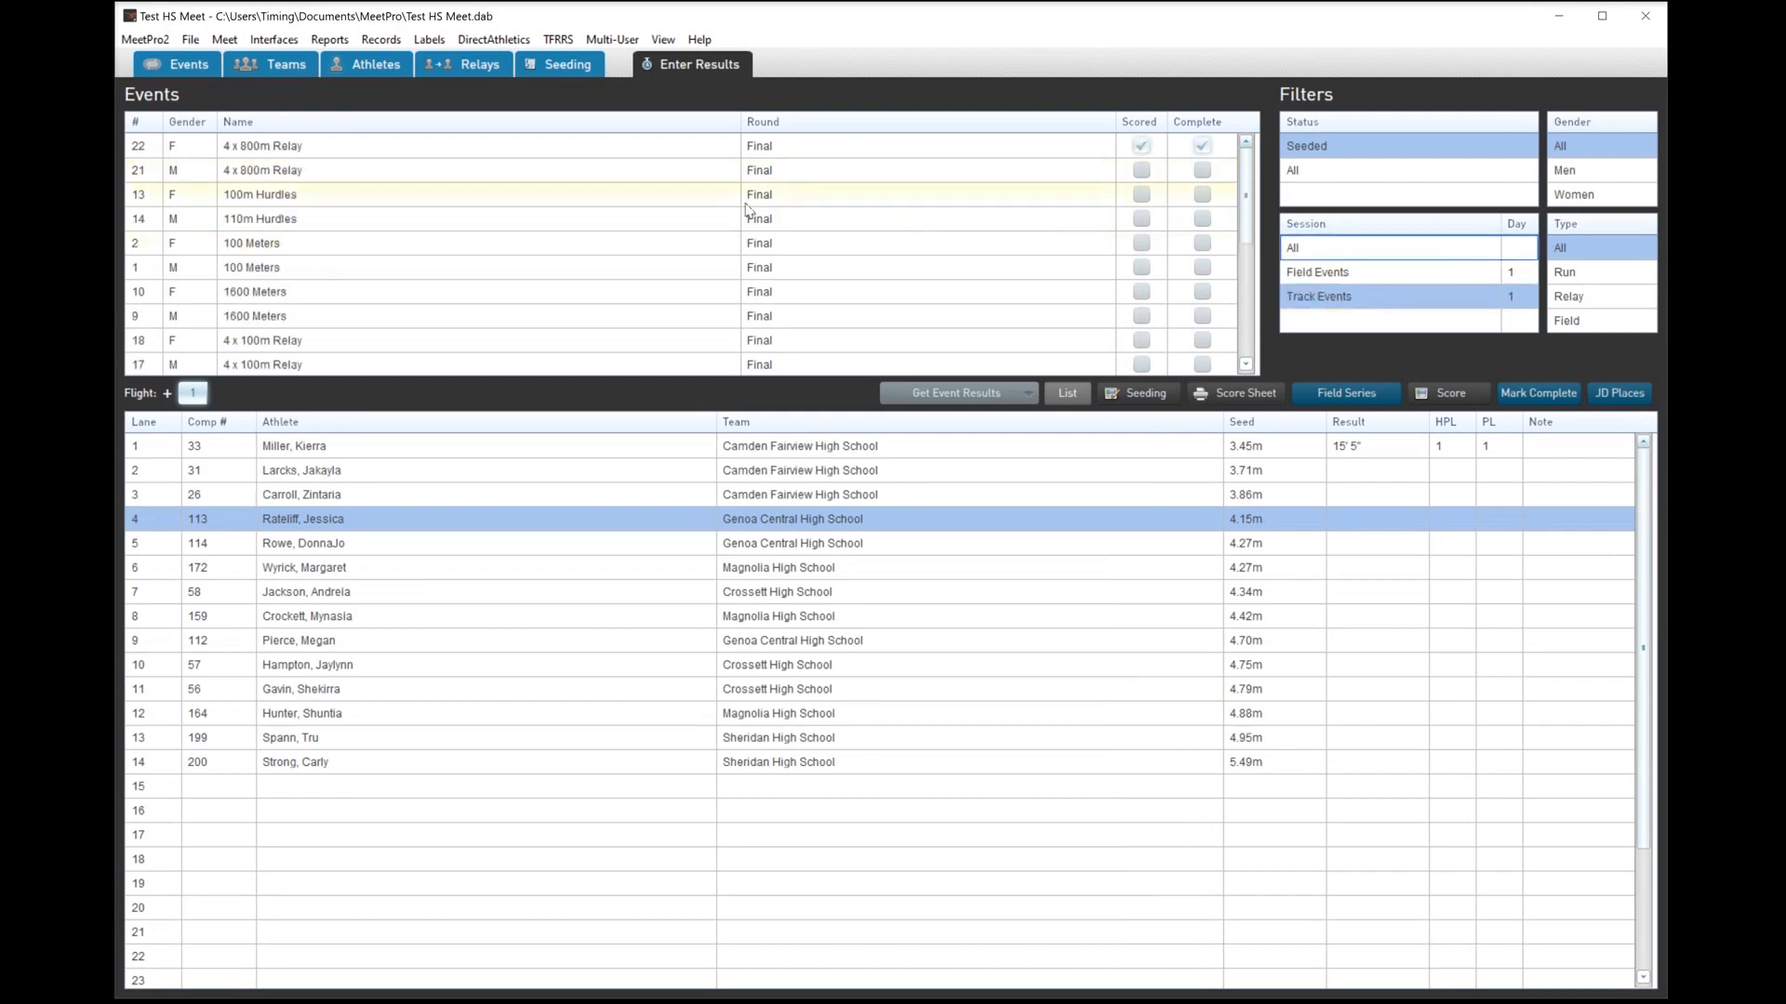
click(653, 217)
click(1634, 394)
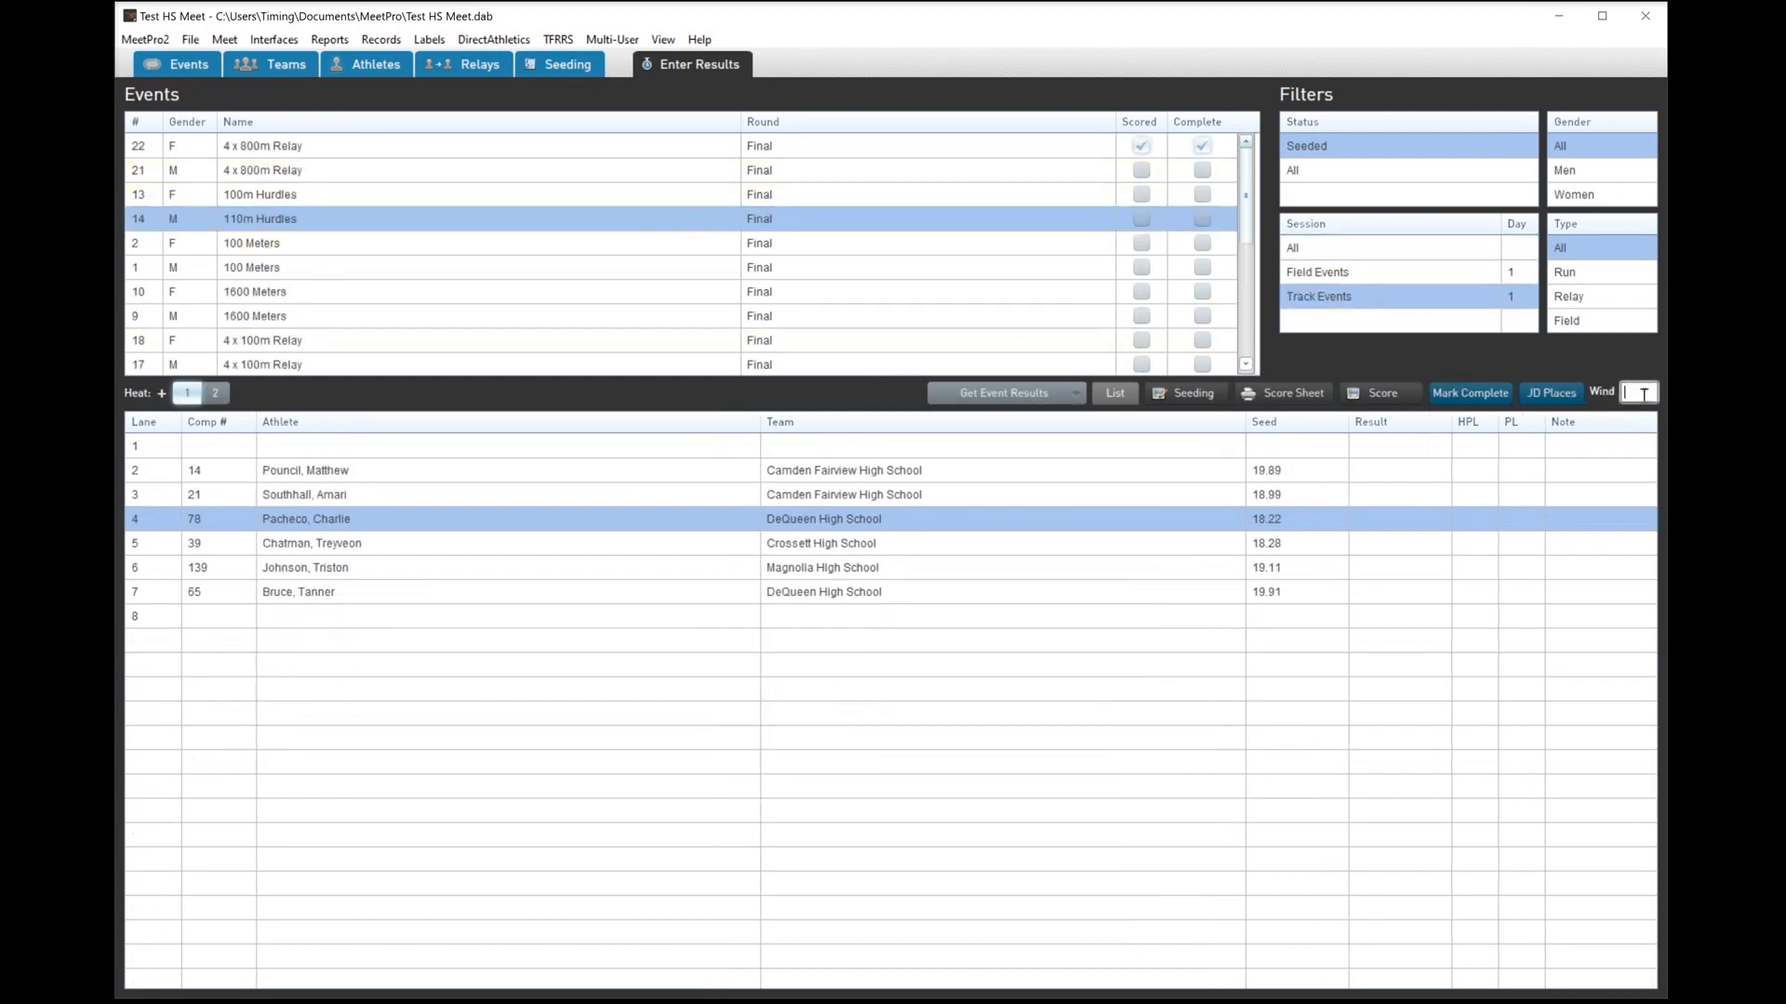
- Show the Field Events session and set the Boys High Jump bar heights to 4' 0", 4' 2", 4' 4" and 4' 6" in its field series
click(1293, 277)
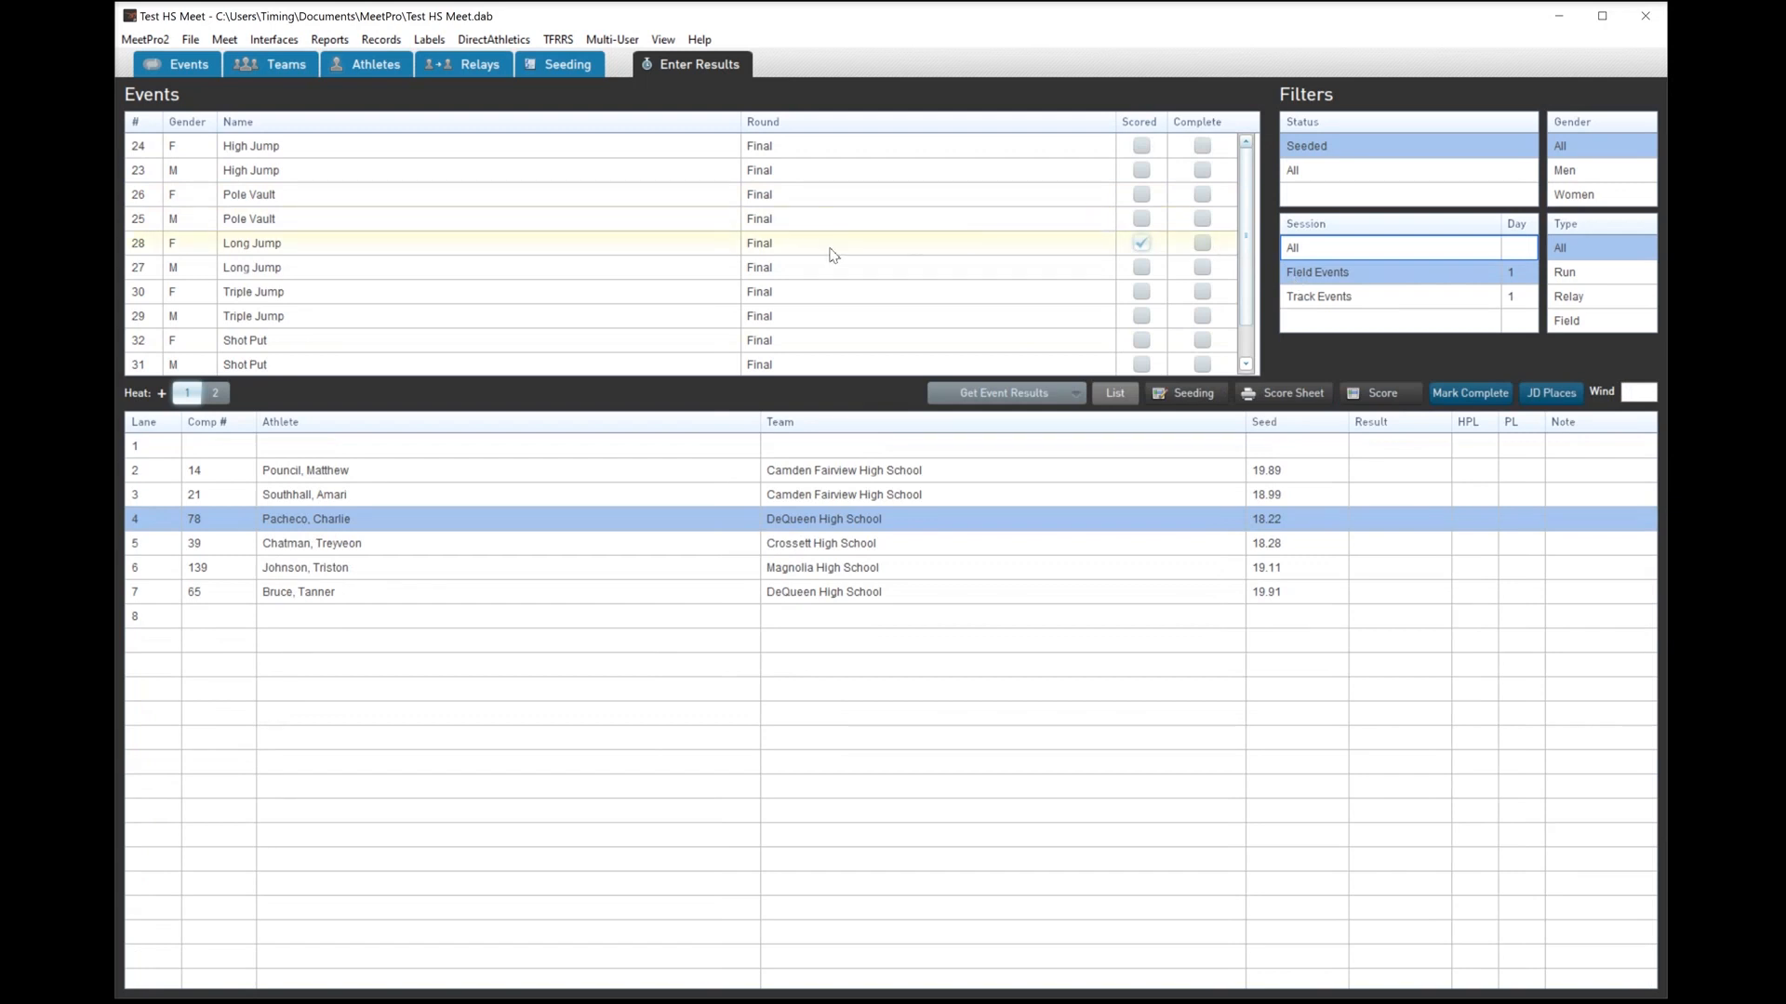
click(764, 174)
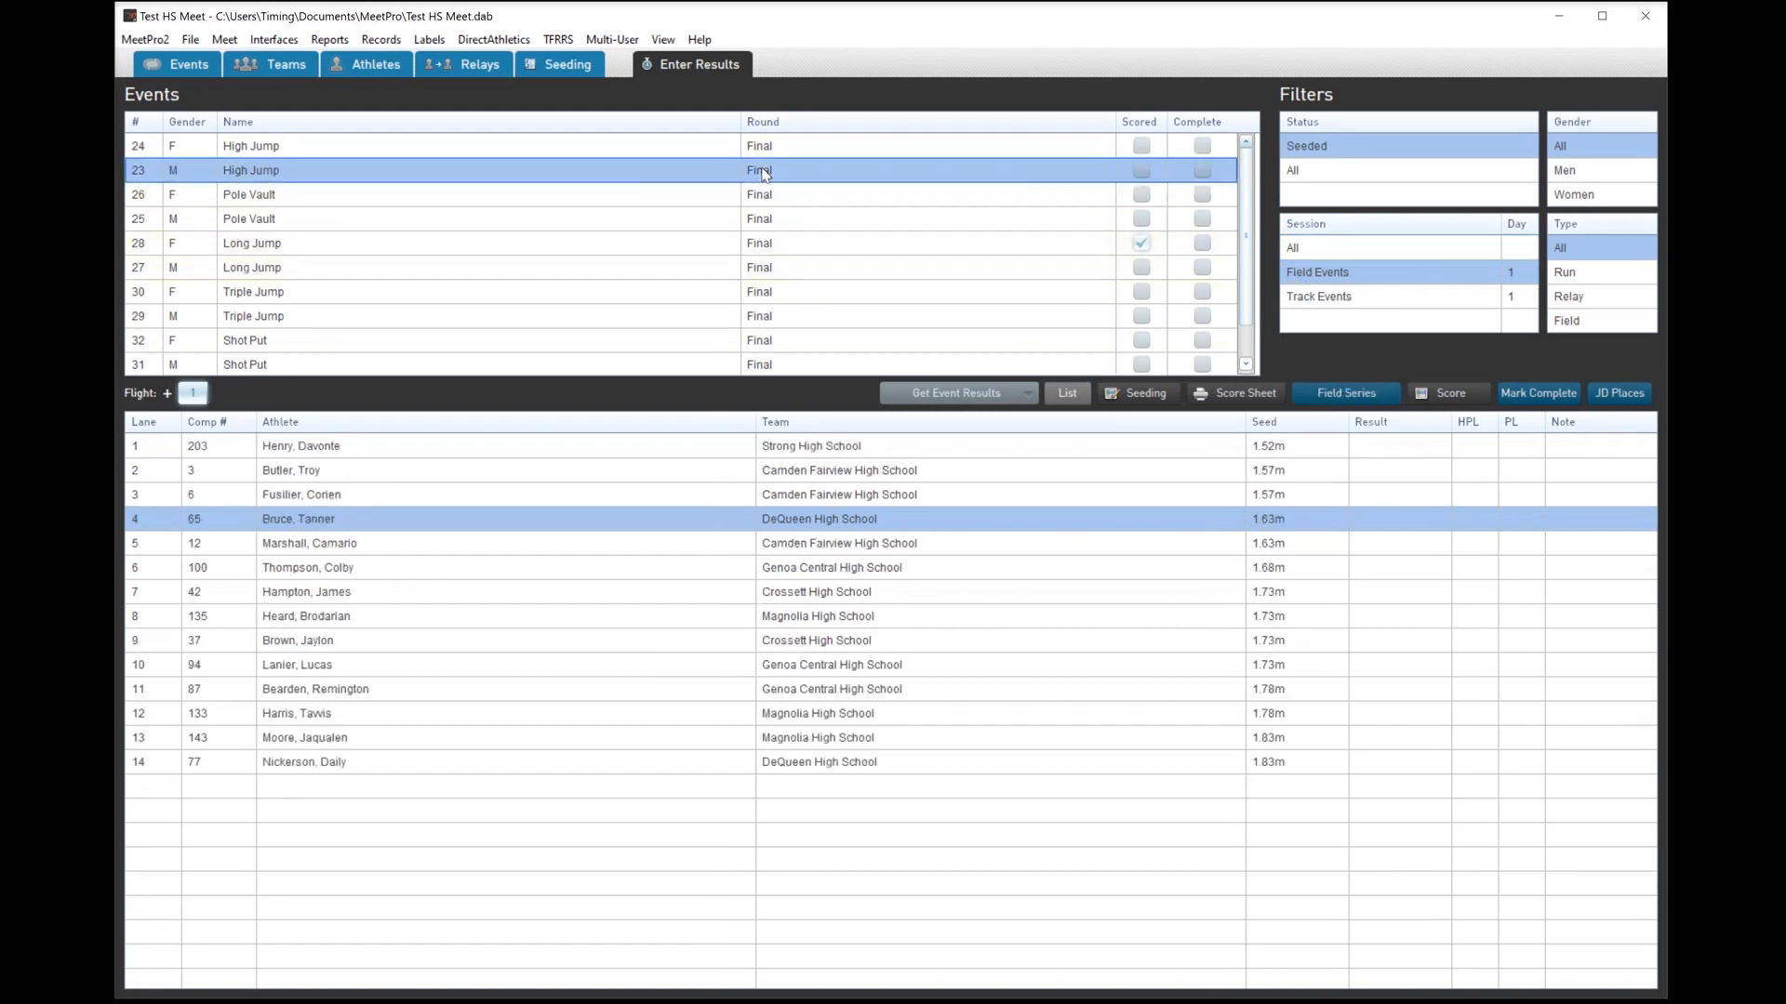
click(1330, 394)
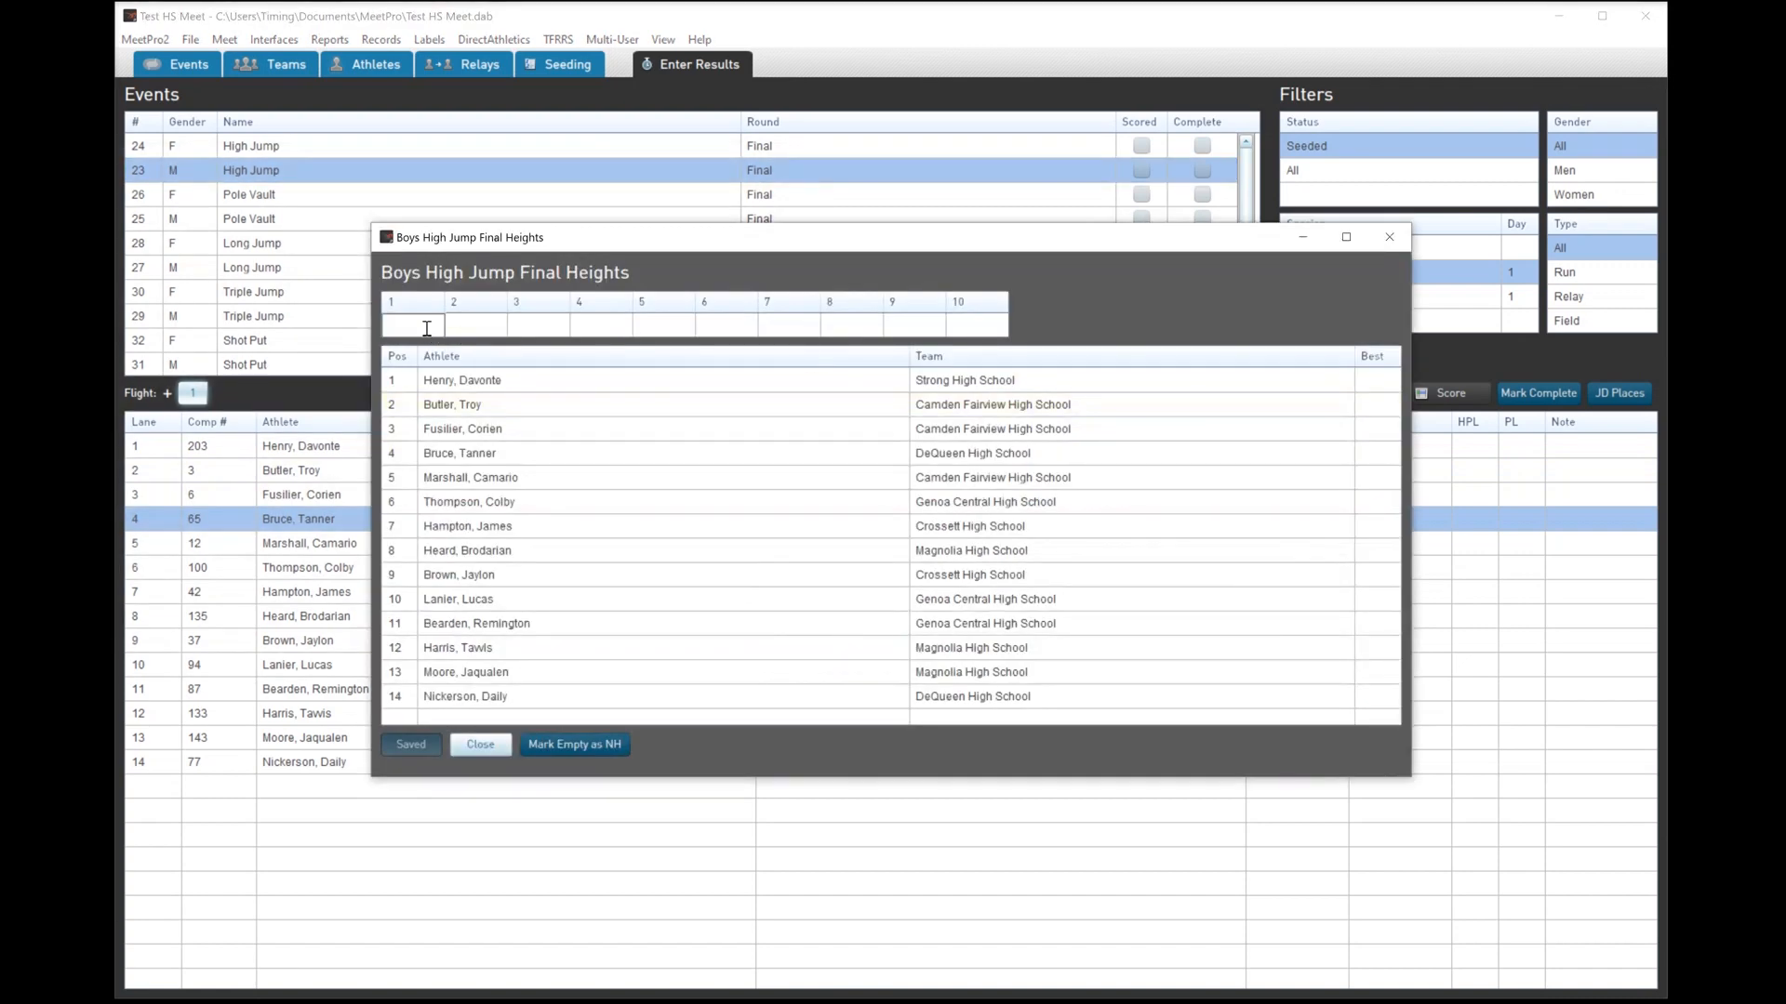
text(4)
key(Tab)
text(4' 2)
key(Tab)
text(4)
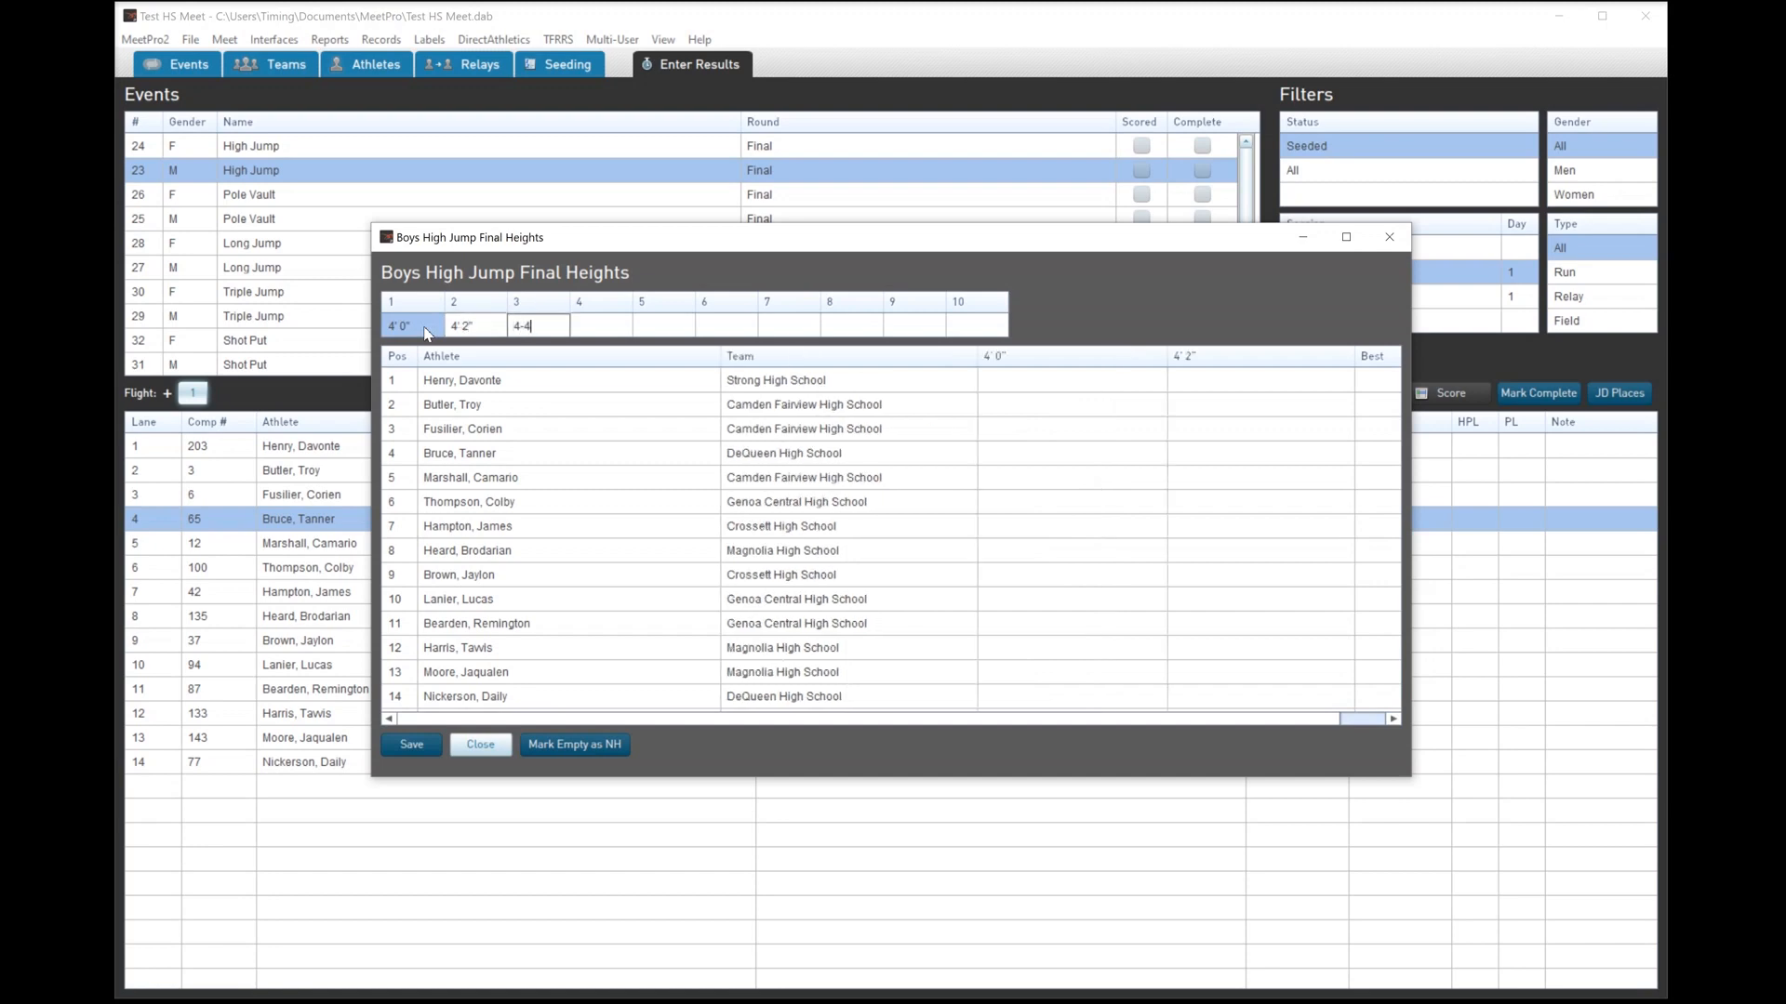
text(-4)
key(Tab)
text(4-6)
key(Tab)
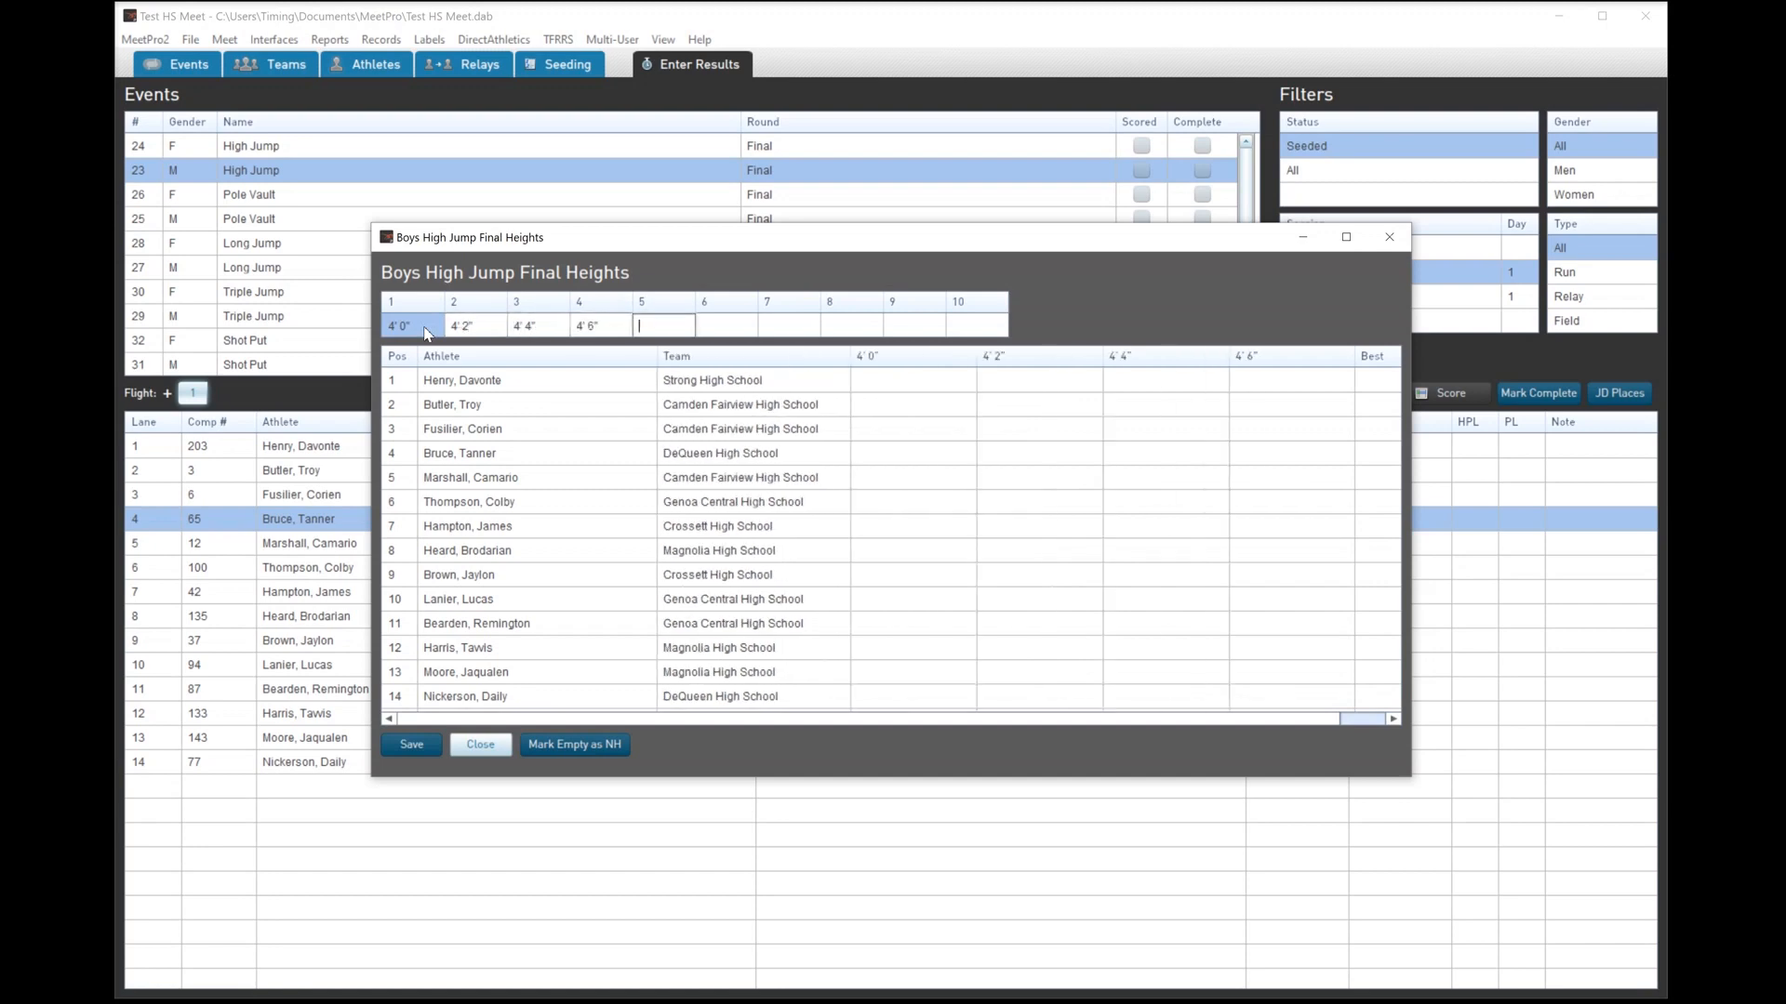
- Record attempts from 4' 0" upward for the first three high jumpers as XXX; O, XXX; and PPP, O, XXX, then save and close the series
click(864, 382)
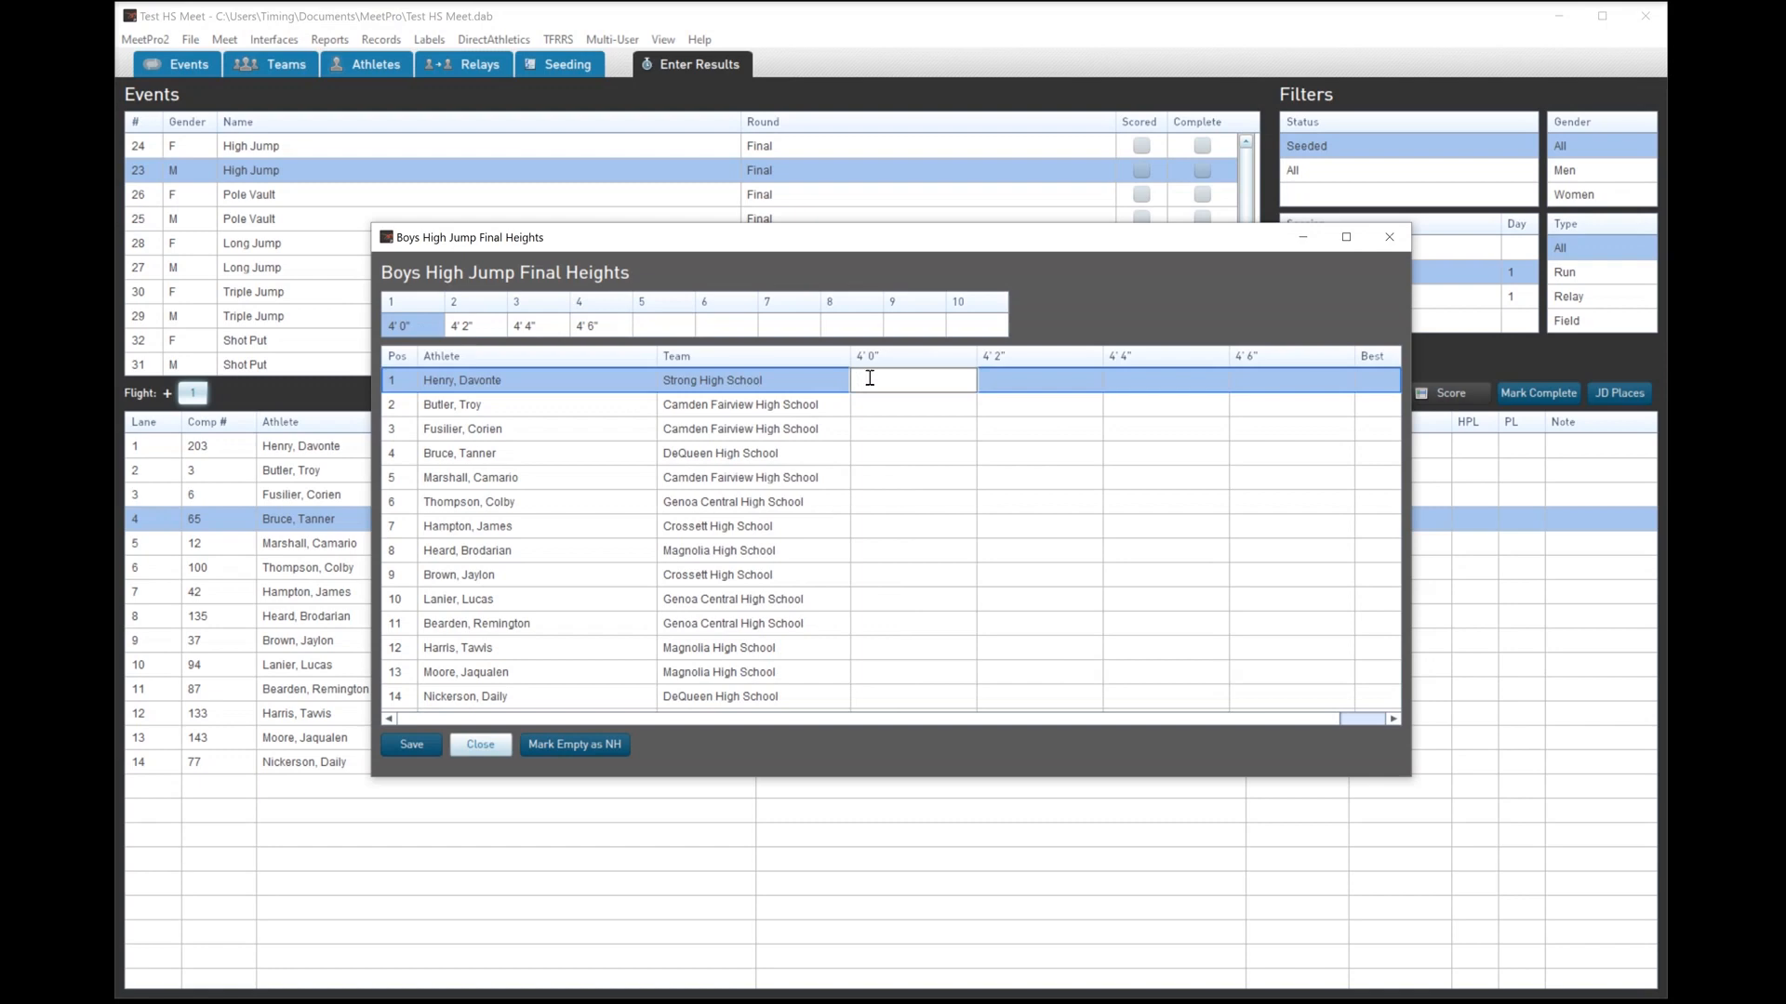
text(xxx)
key(Return)
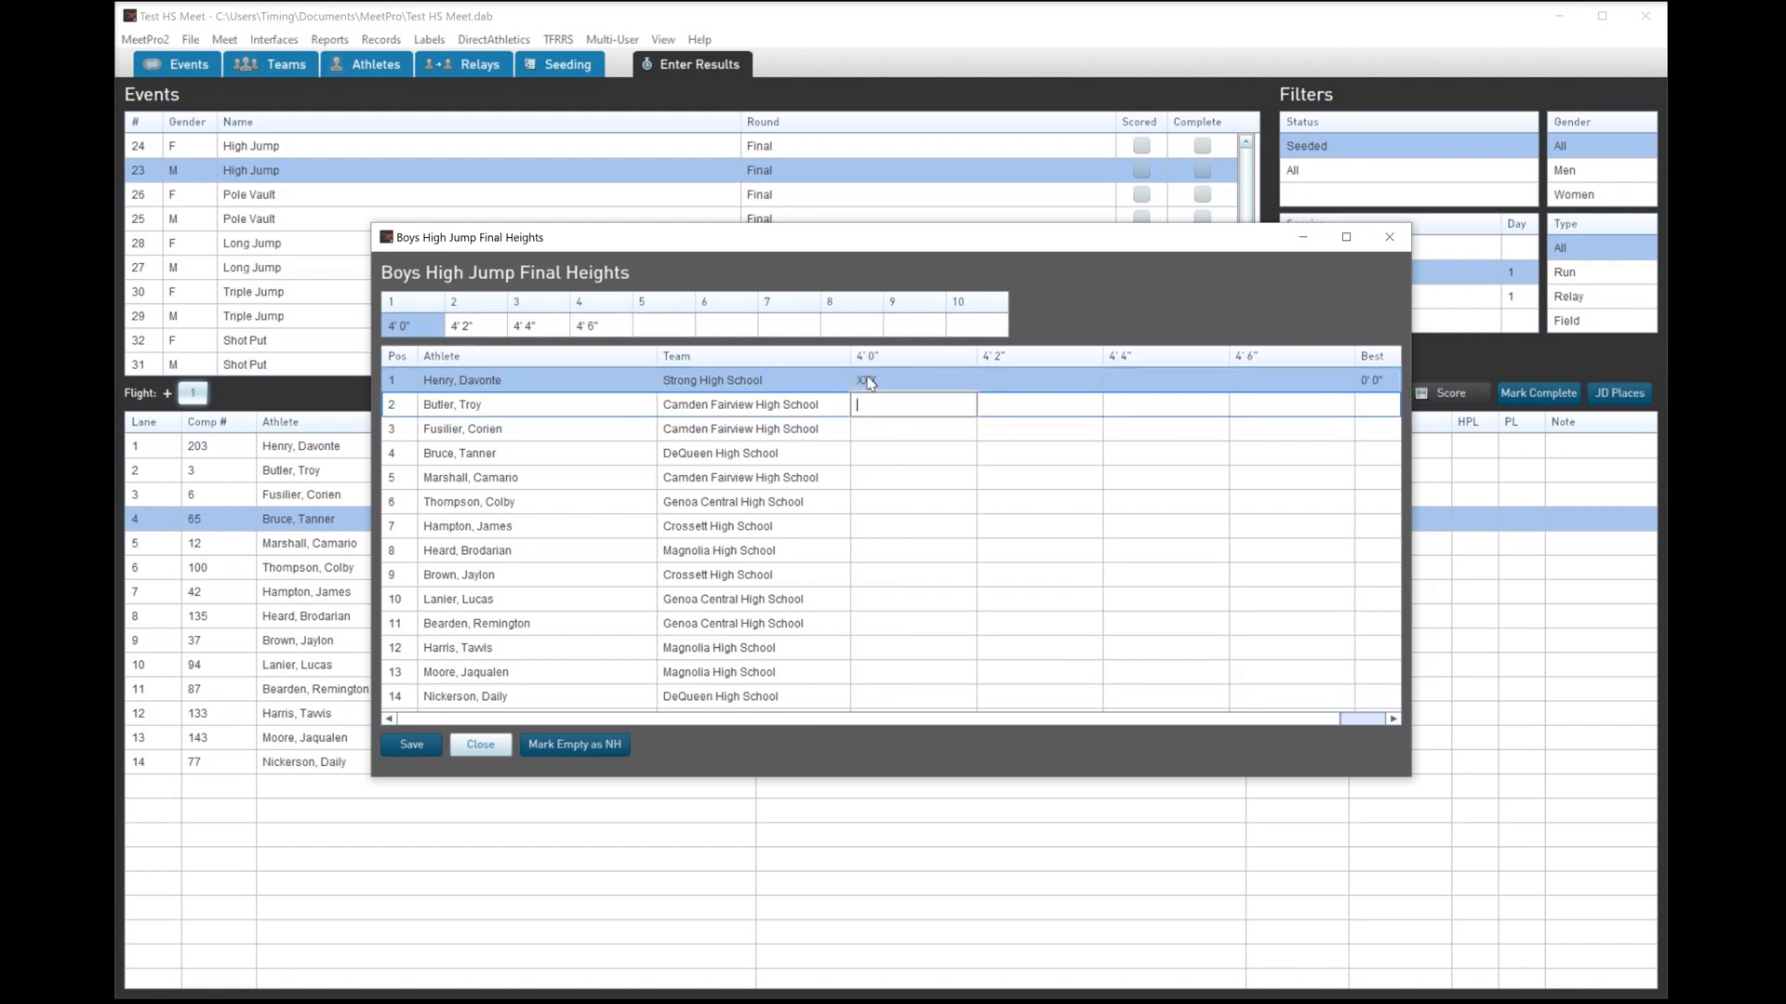
text(o)
key(Tab)
text(xxx)
key(Return)
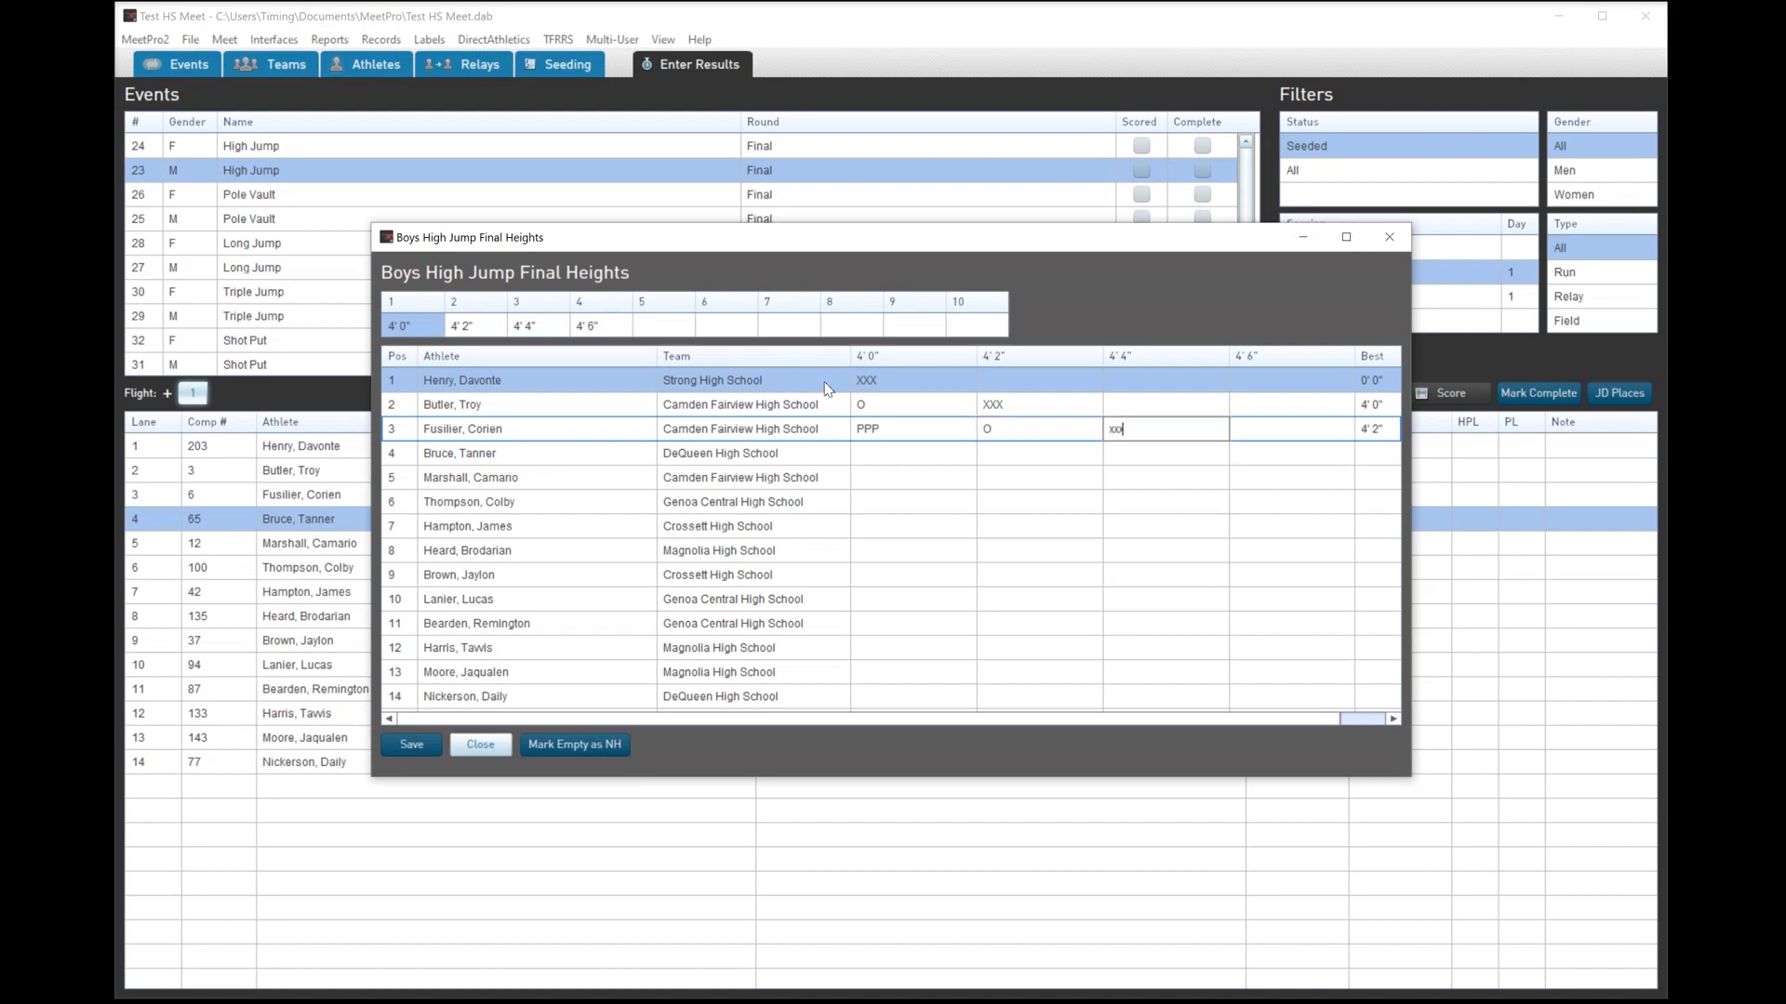
key(Return)
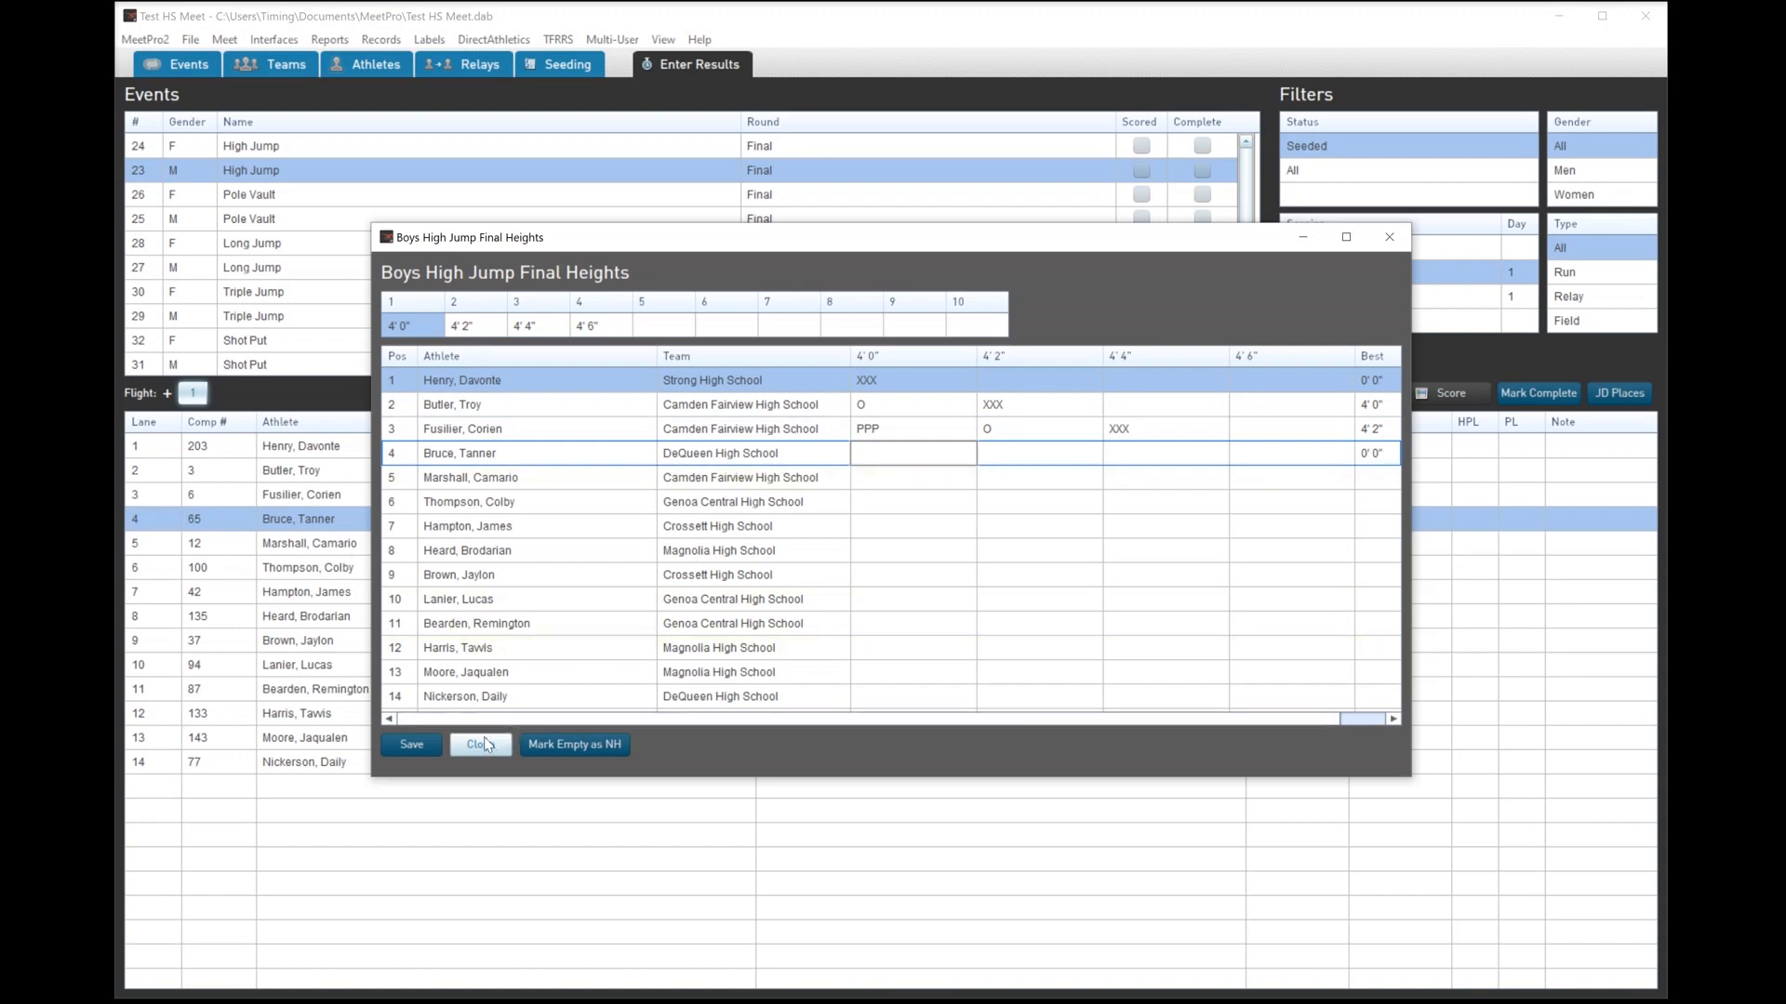
click(411, 747)
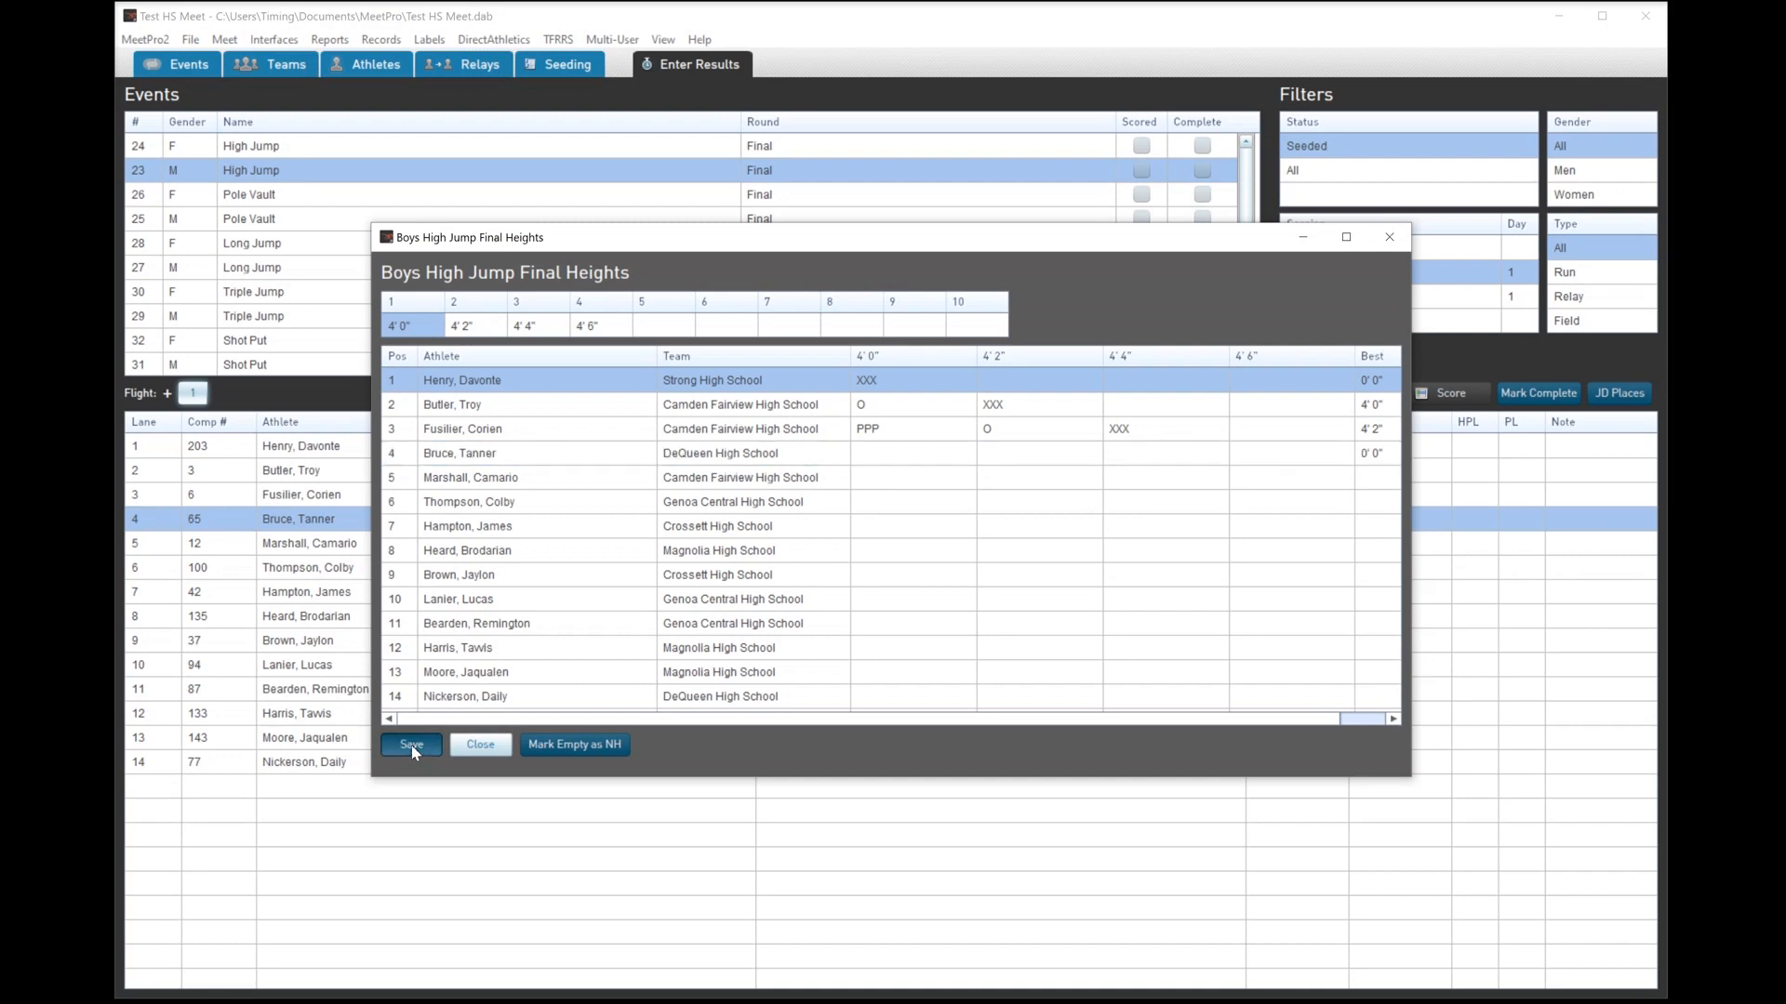
click(474, 747)
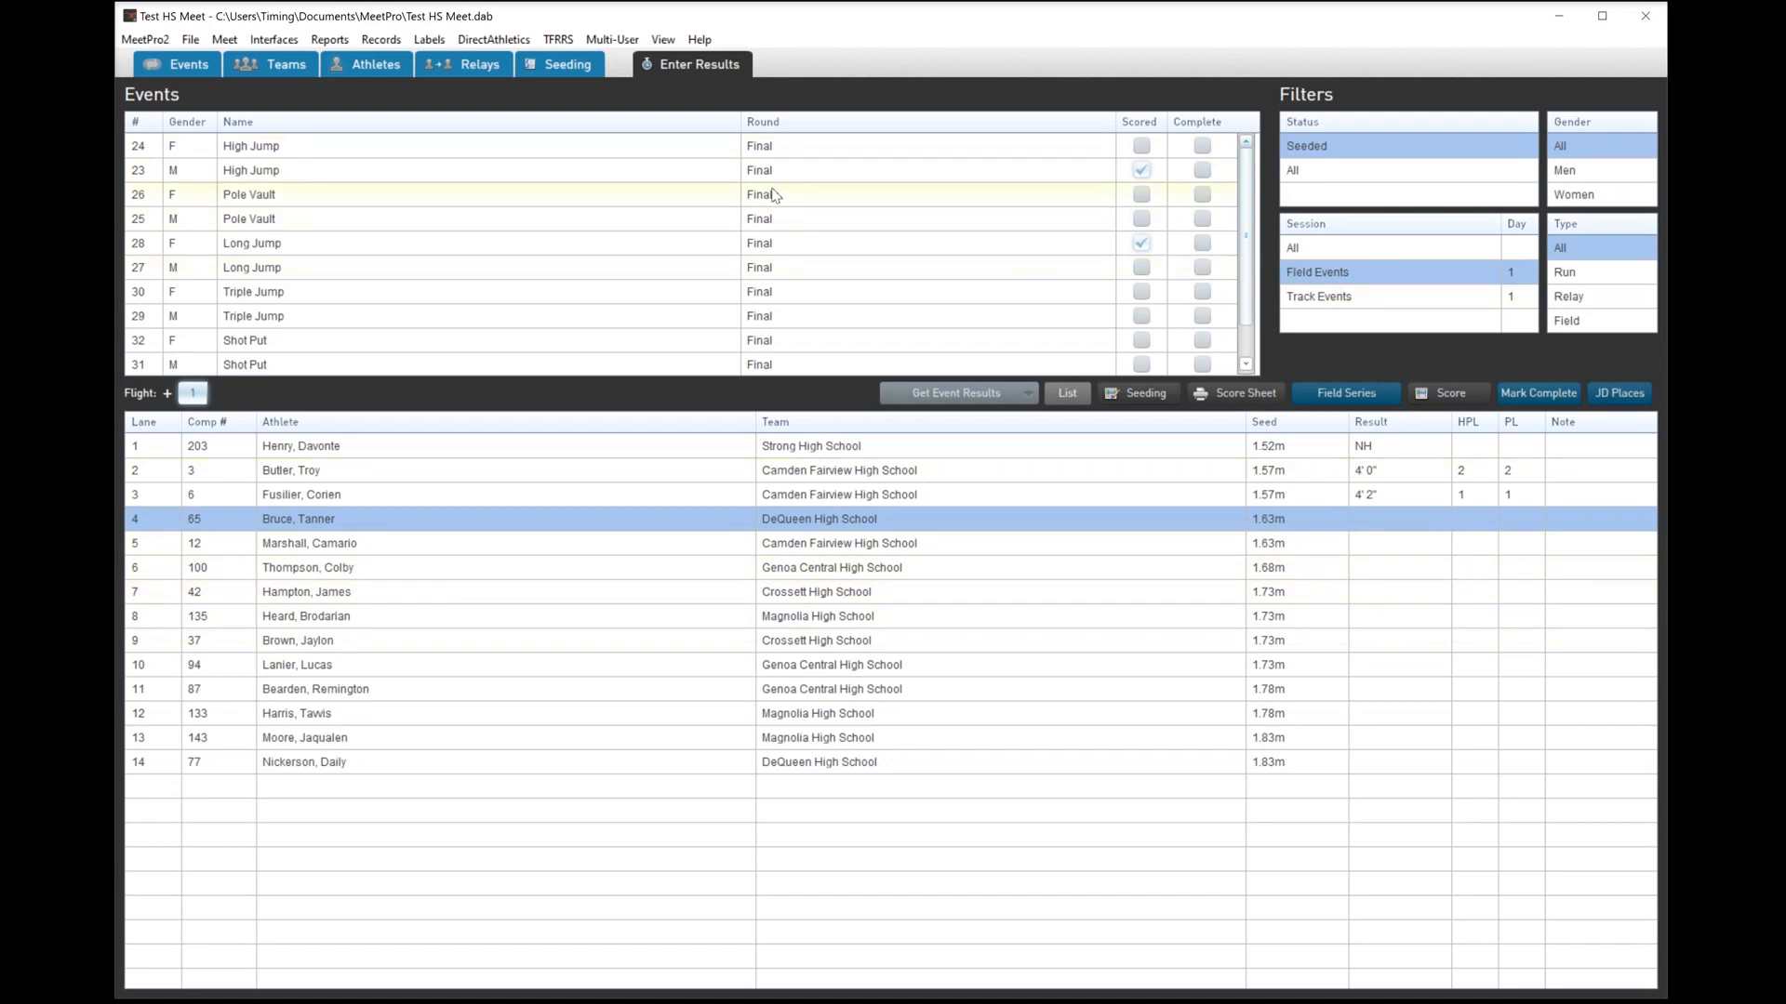
- Mark the Girls Long Jump and the Boys High Jump as complete
click(952, 248)
click(1530, 394)
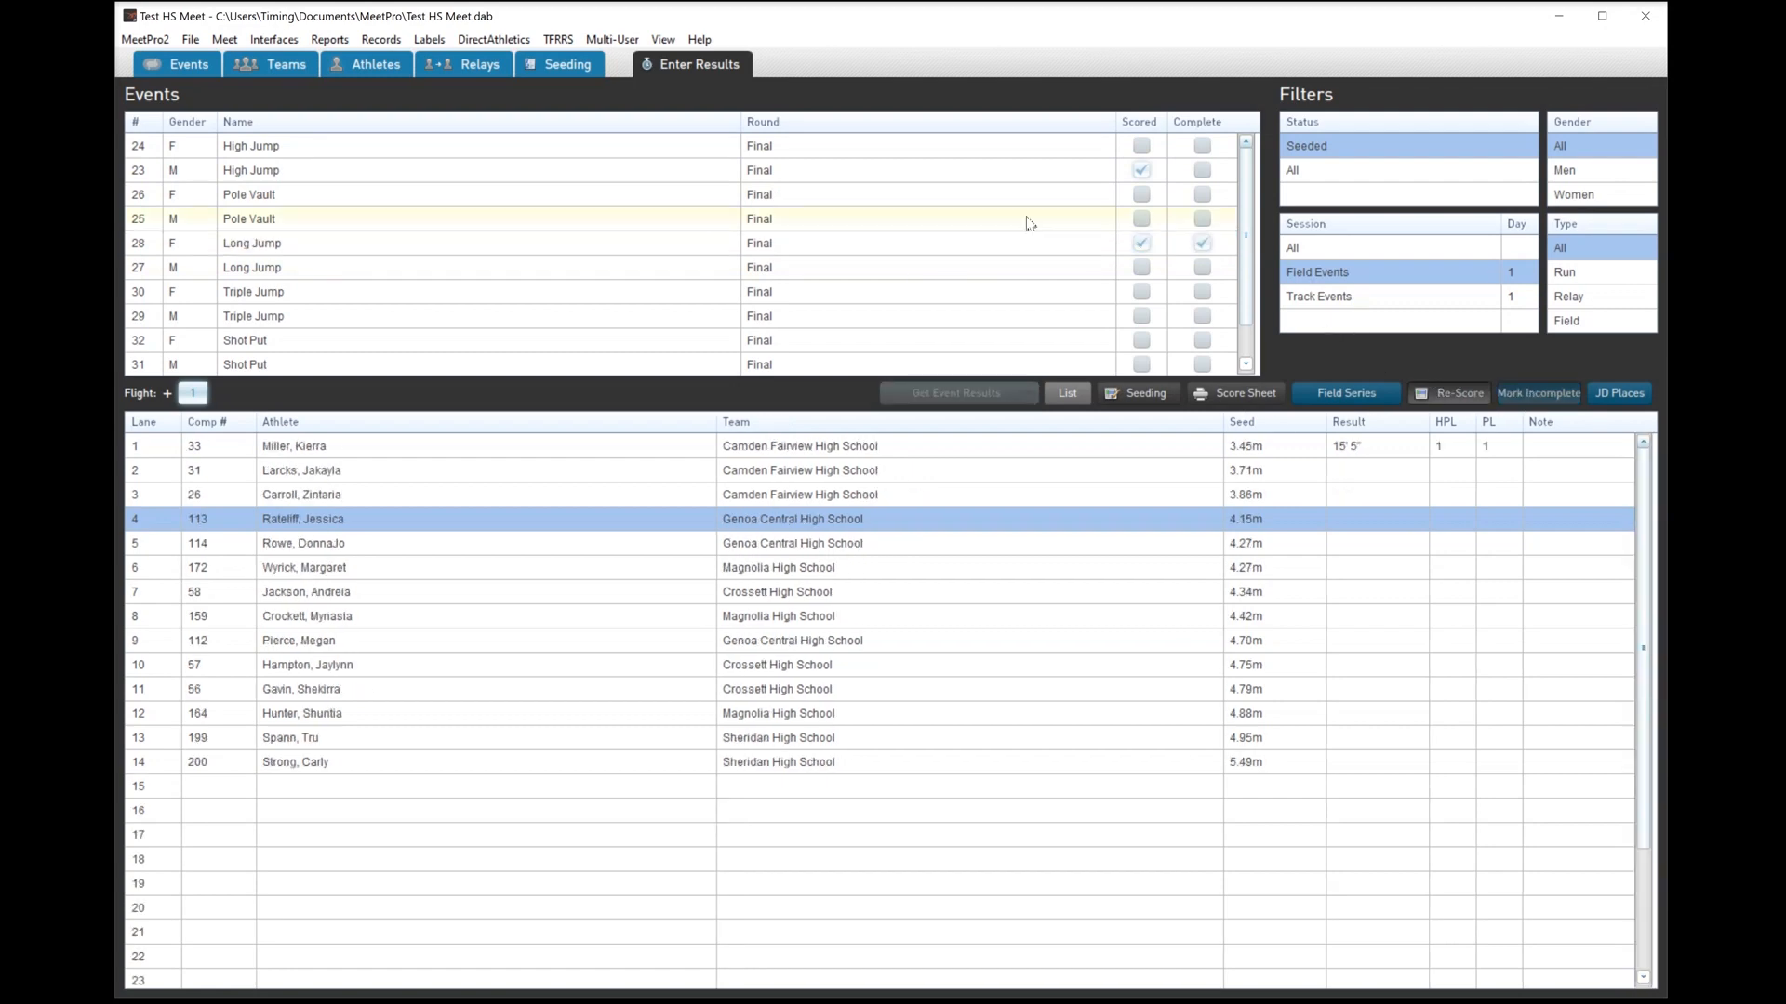
click(1026, 176)
click(1536, 394)
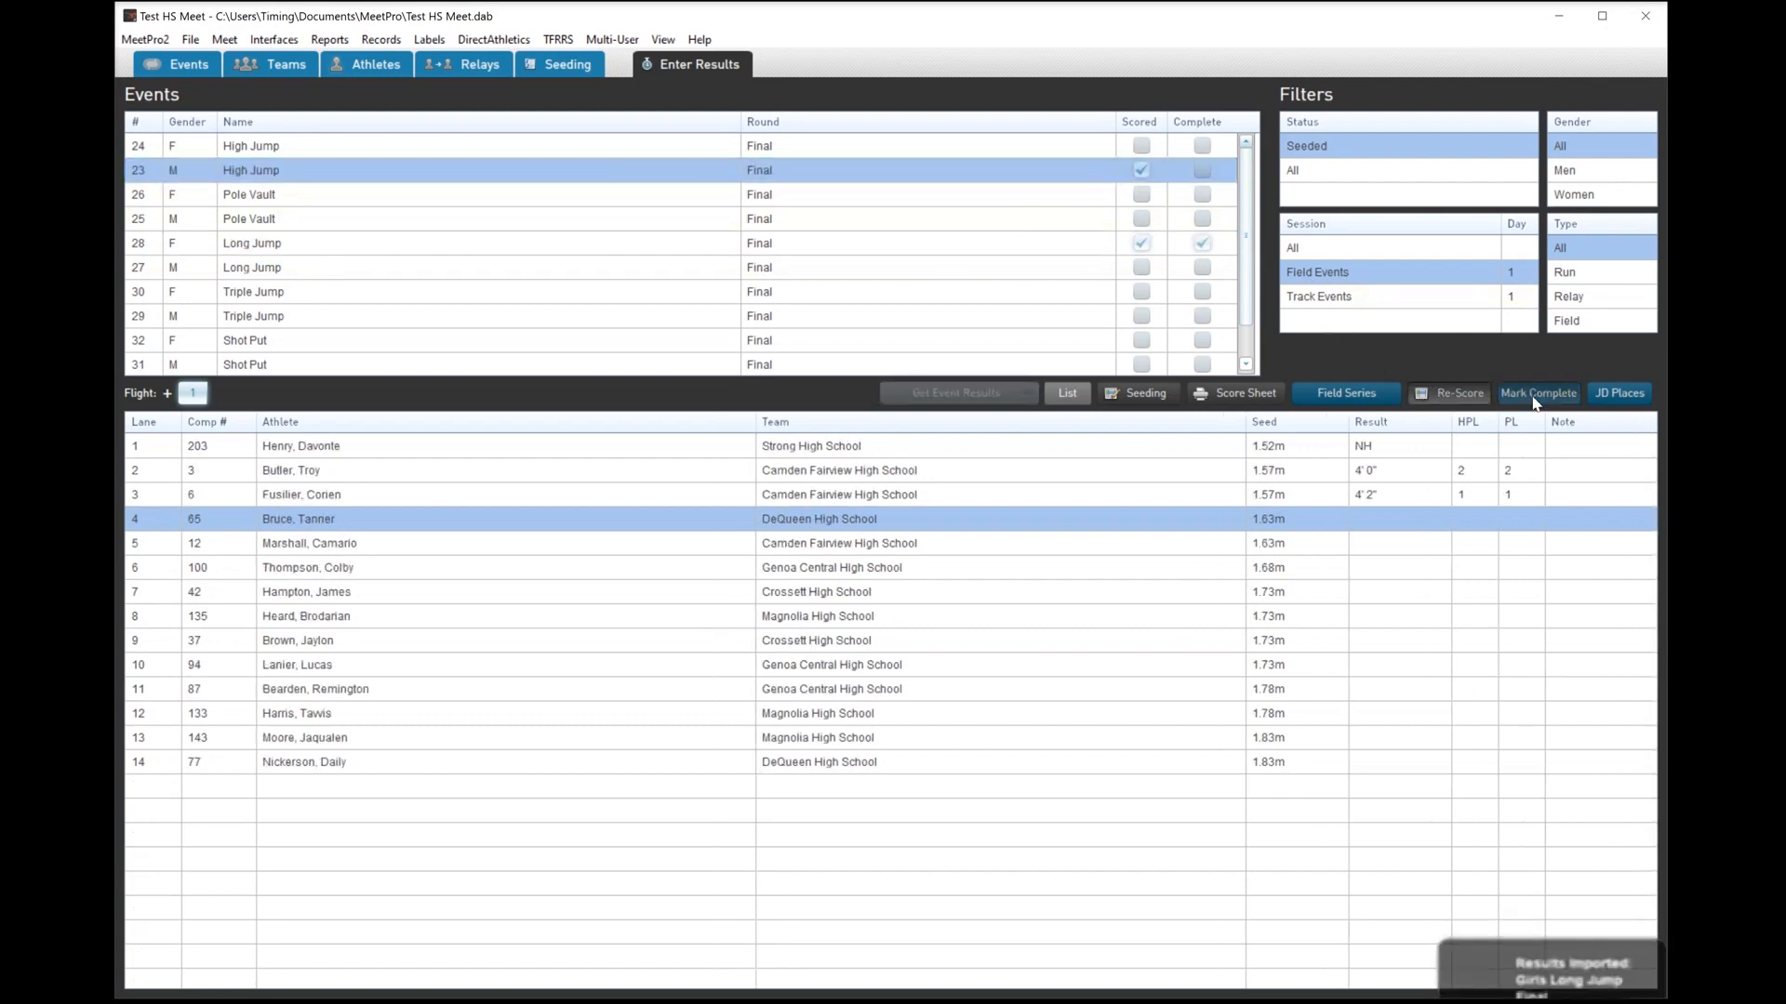
- Show the Track Events session, generate the one-column PDF results report for all events, and review its event results and team scores
click(1316, 303)
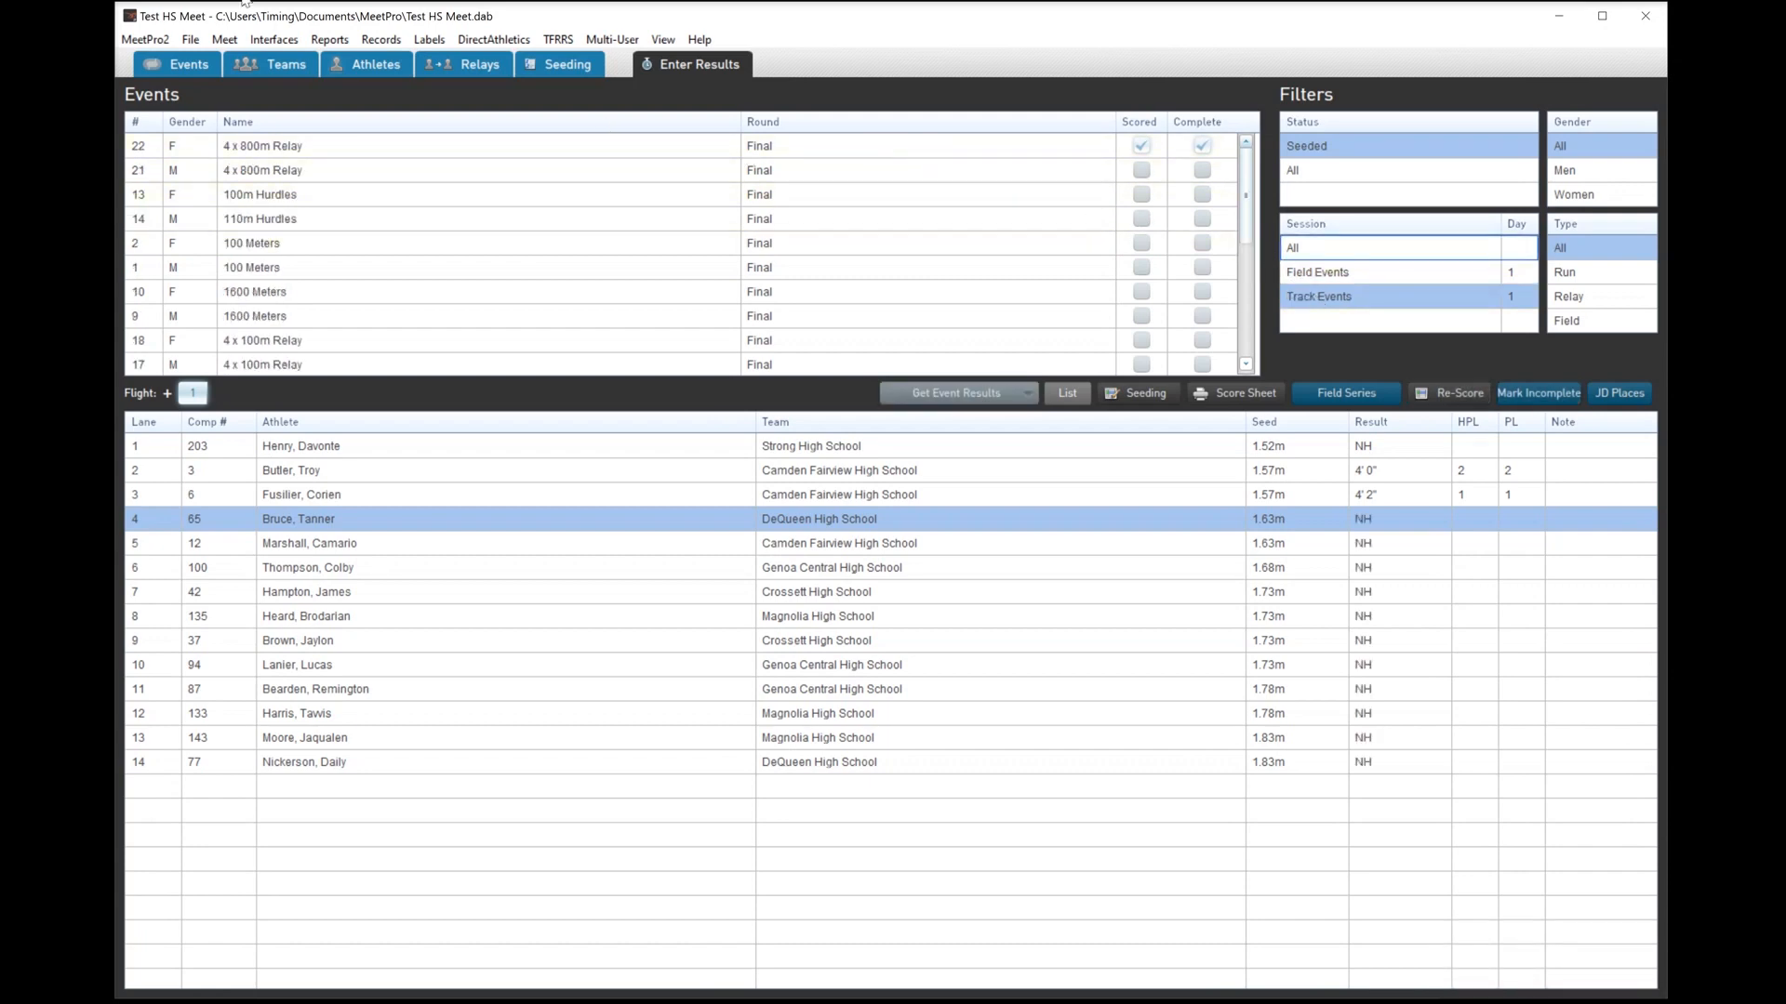
click(327, 39)
click(354, 142)
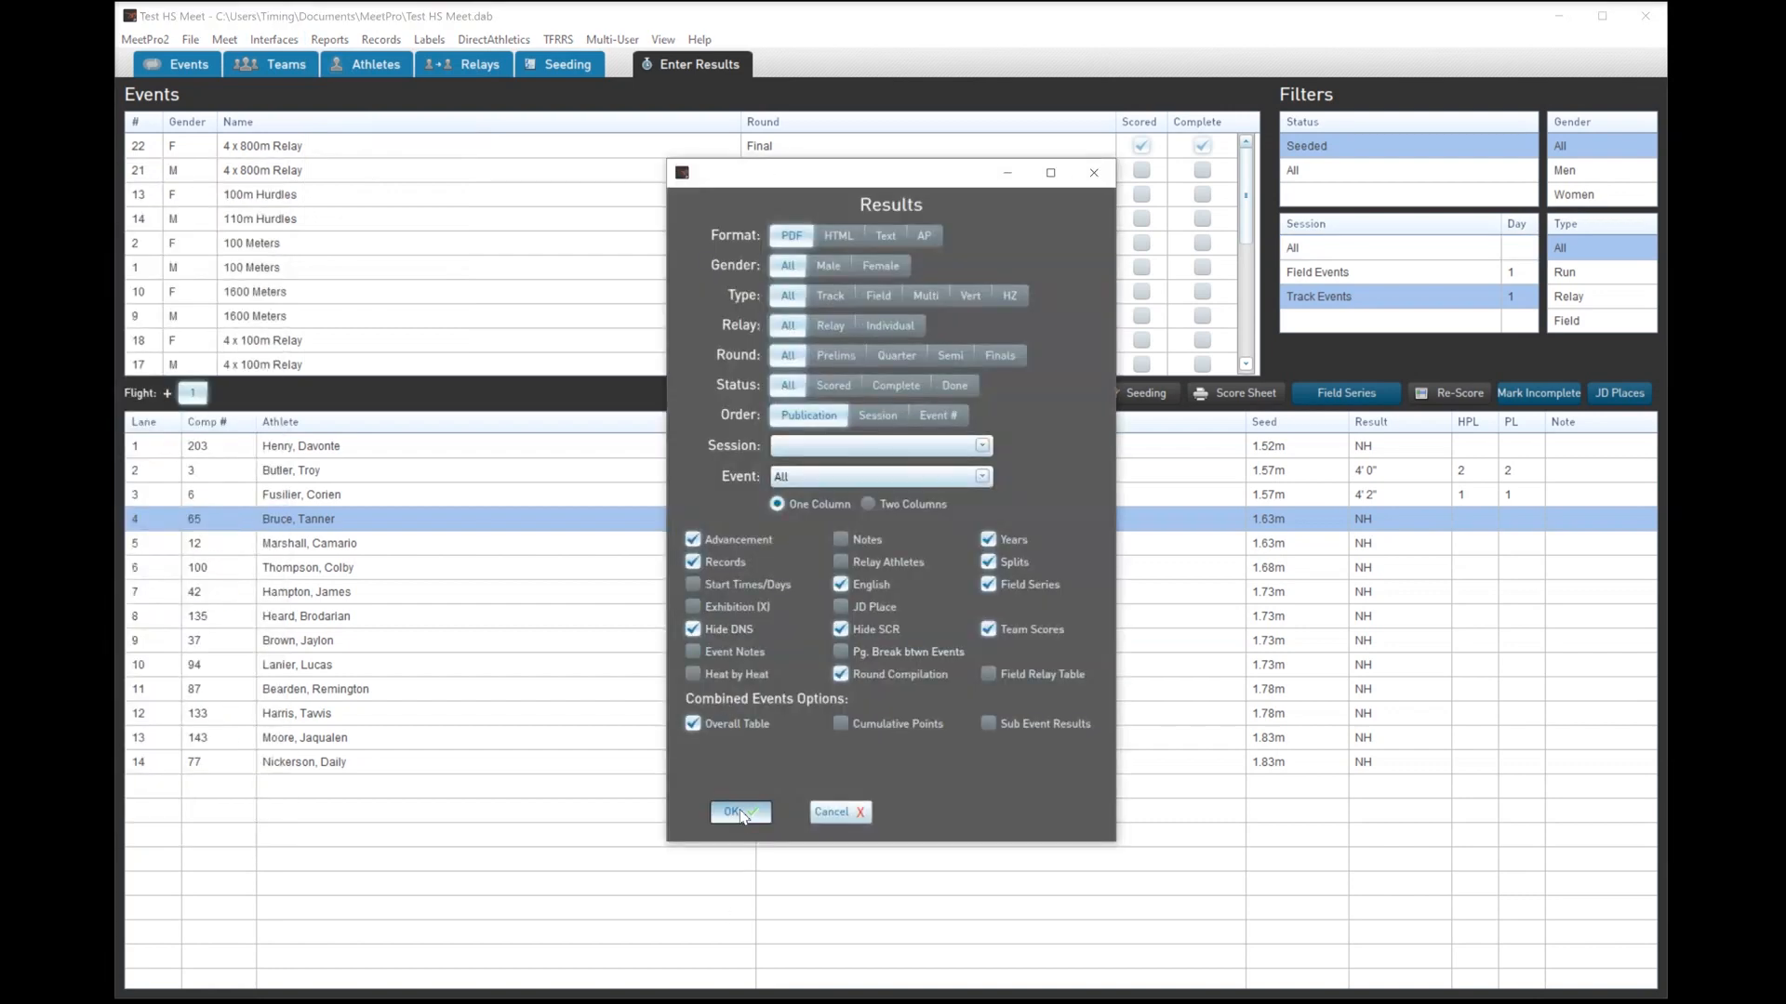
click(740, 811)
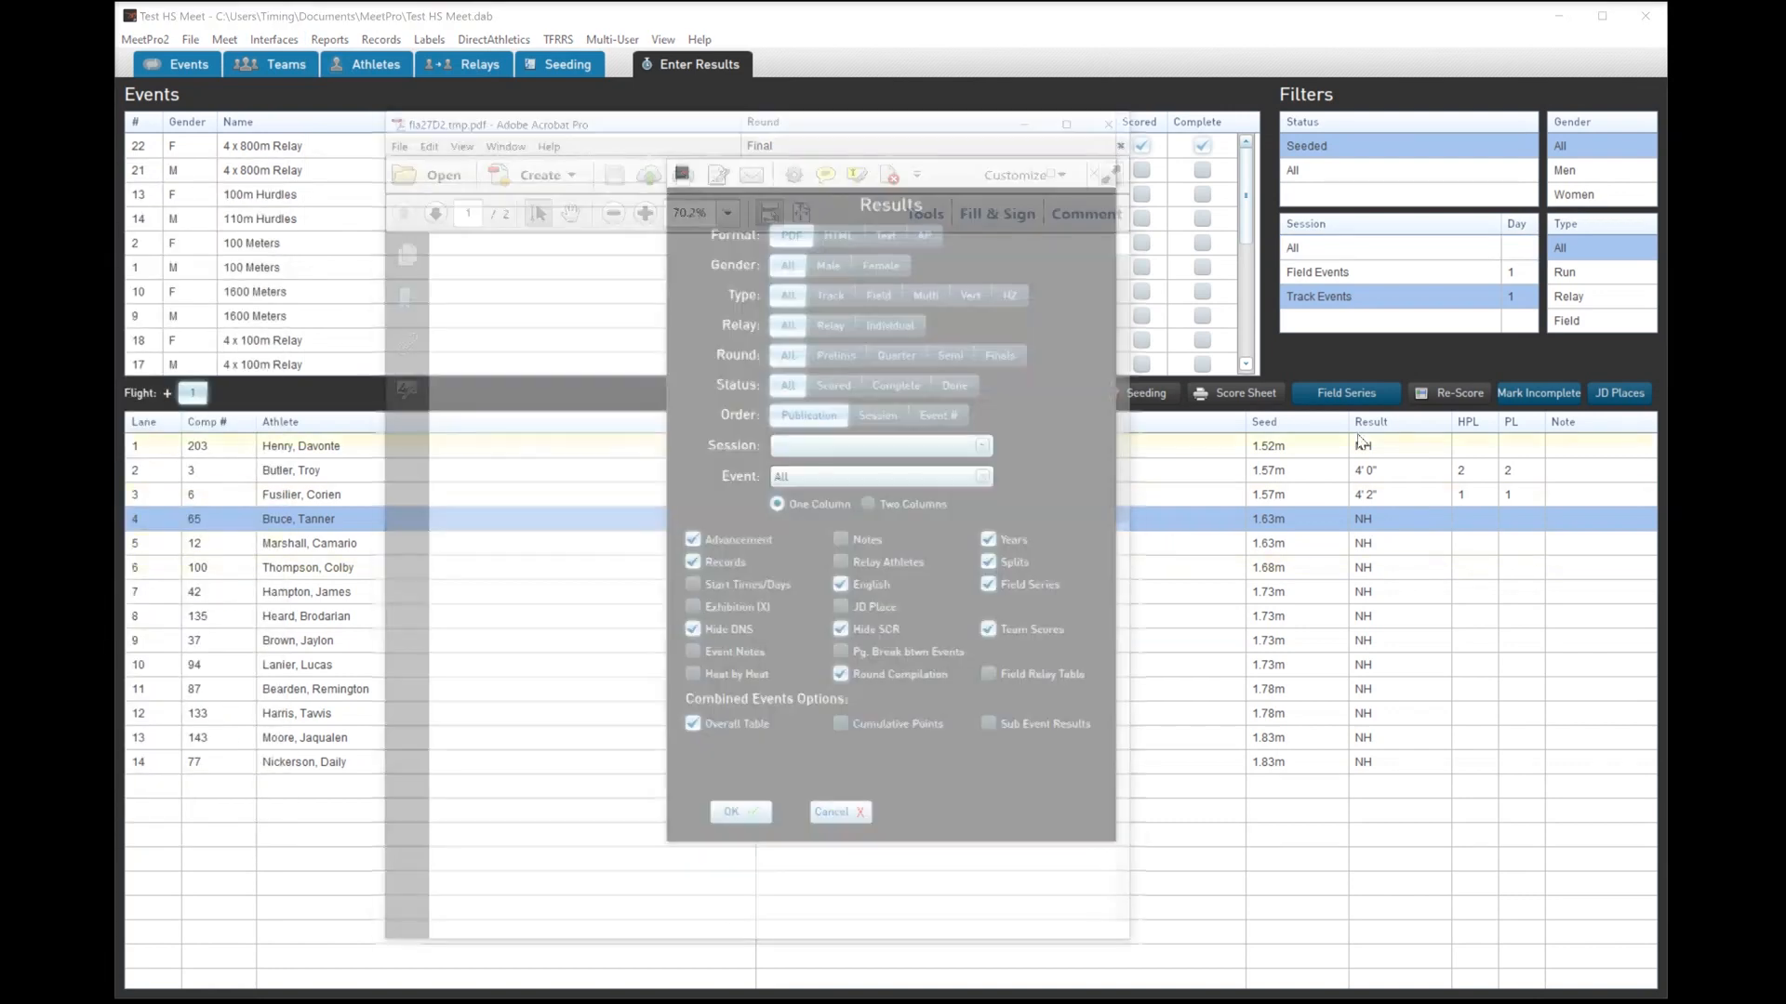
scroll(874, 358, down, 6)
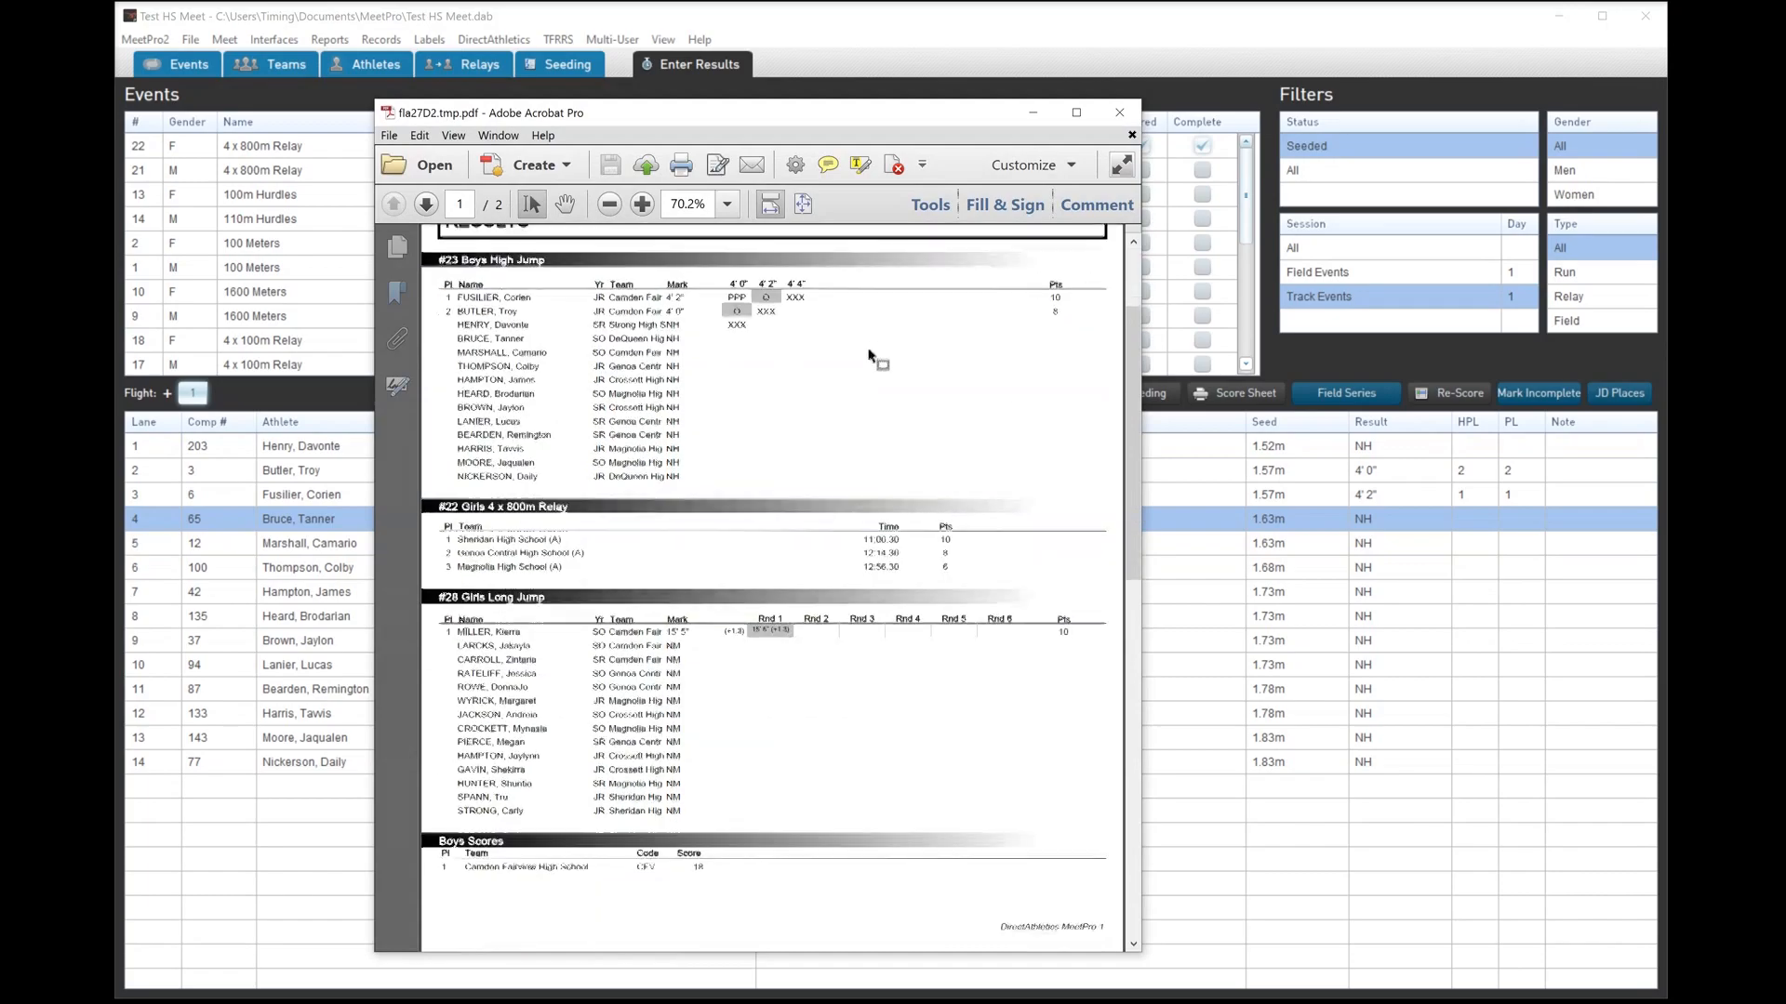
scroll(865, 363, up, 3)
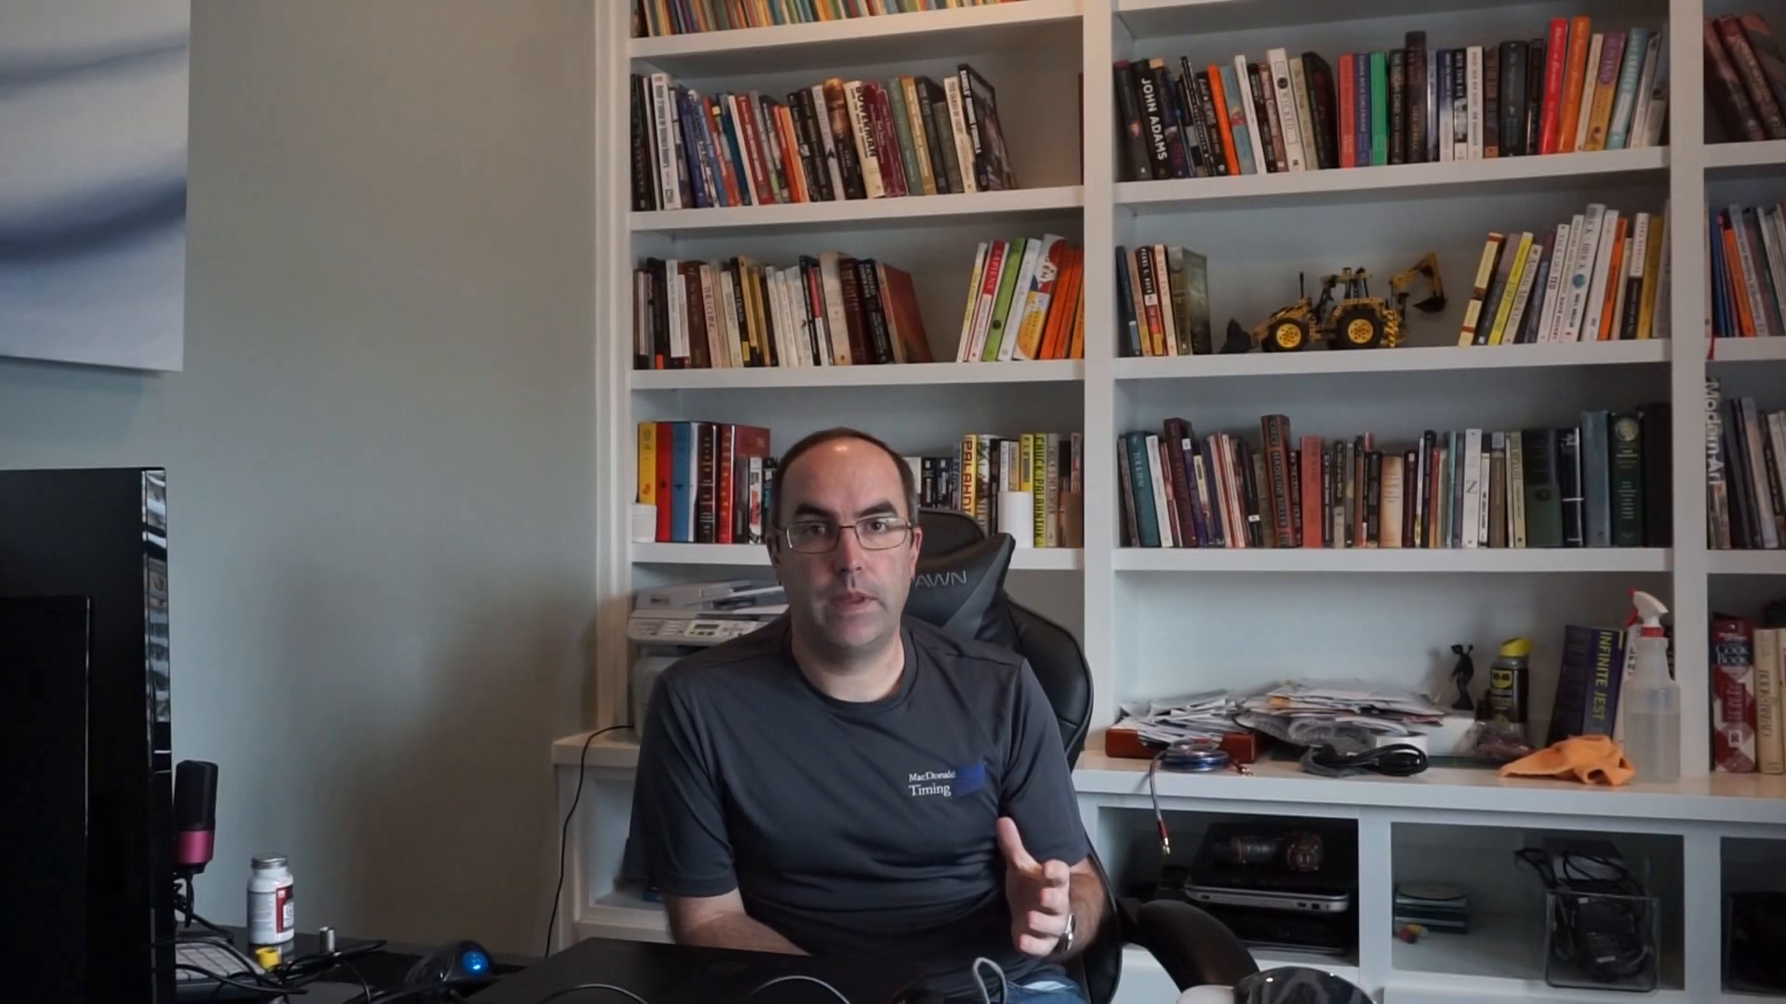